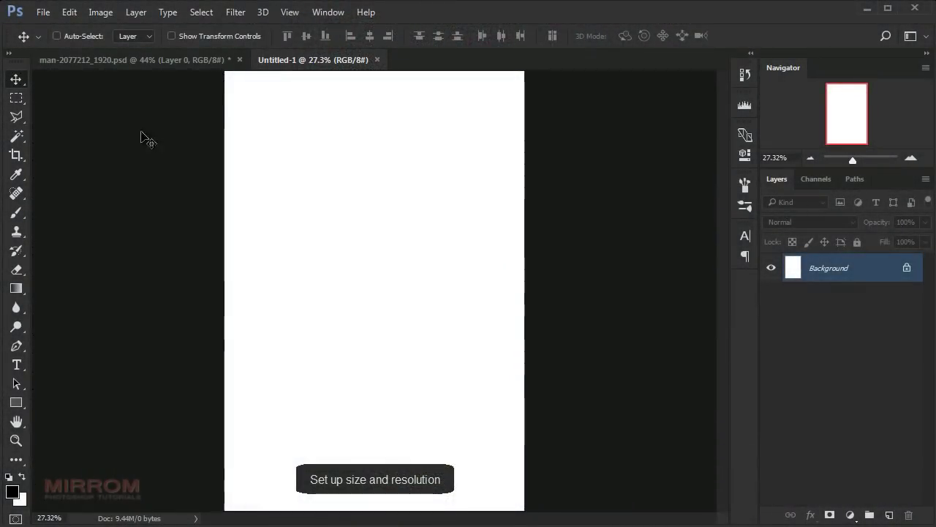
# - Check the canvas image size and resolution
pyautogui.click(100, 12)
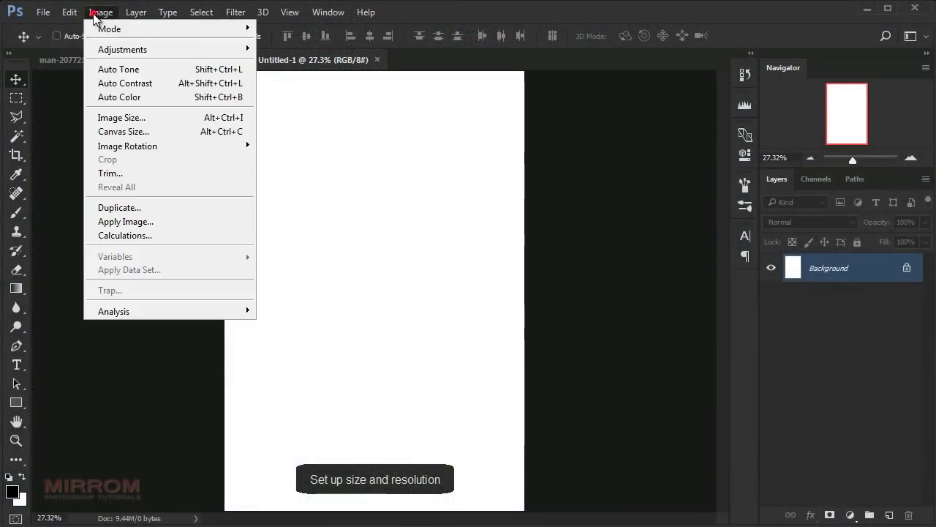
pyautogui.click(150, 118)
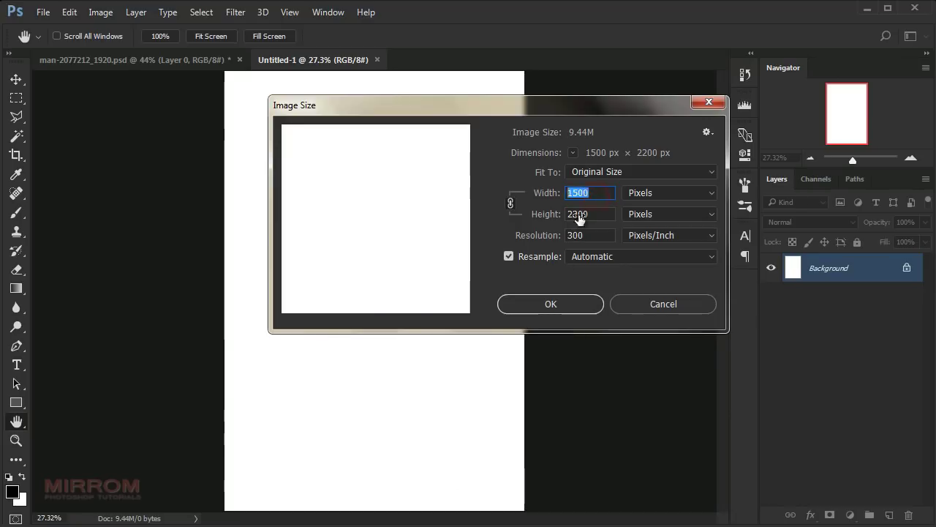
pyautogui.click(557, 302)
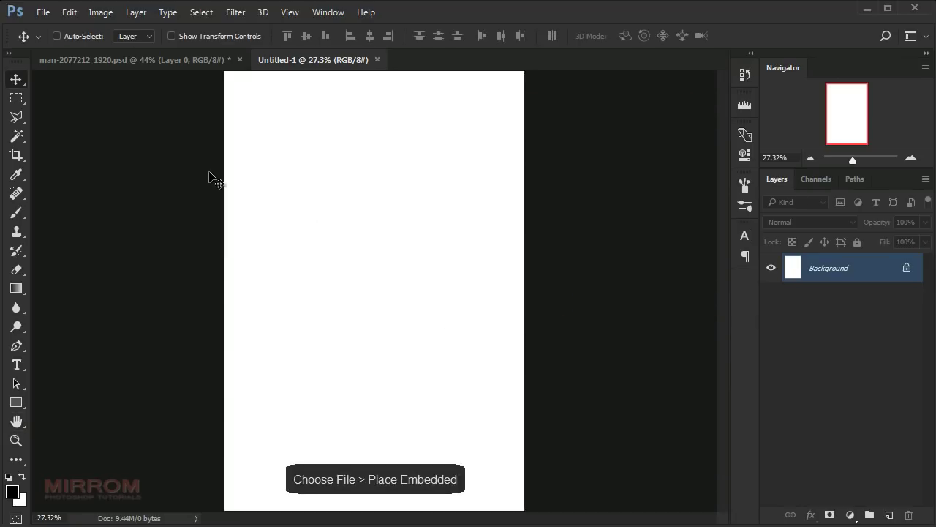
# - Place the grey concrete texture, scale it to cover the canvas and flip it vertically
pyautogui.click(43, 12)
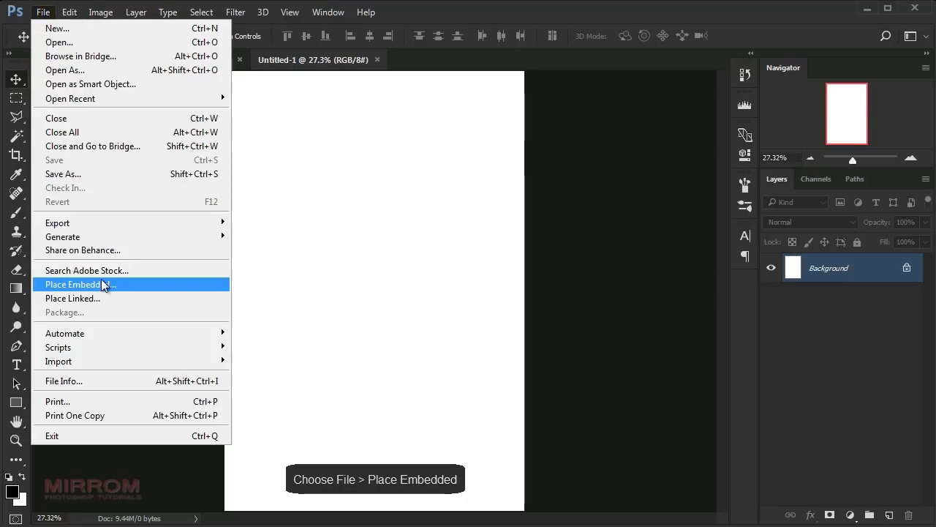
pyautogui.click(191, 284)
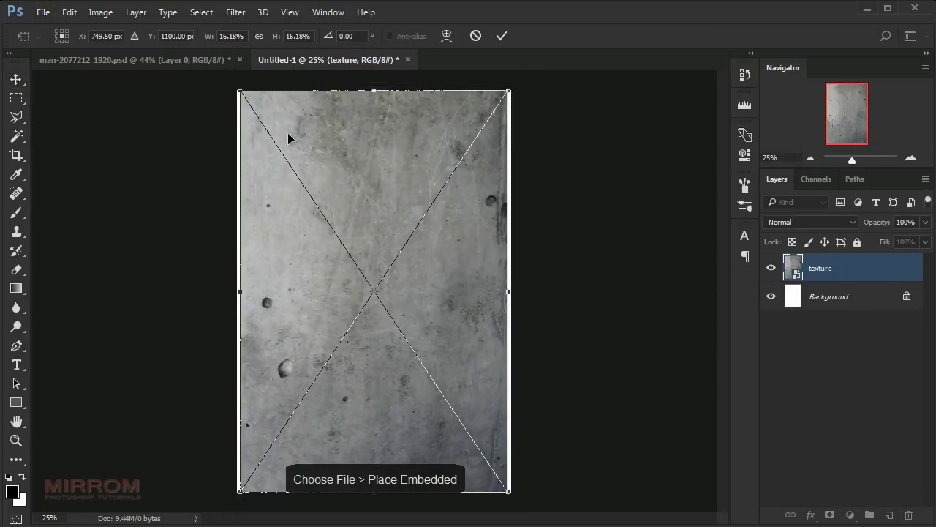
pyautogui.moveTo(237, 89); pyautogui.dragTo(235, 84)
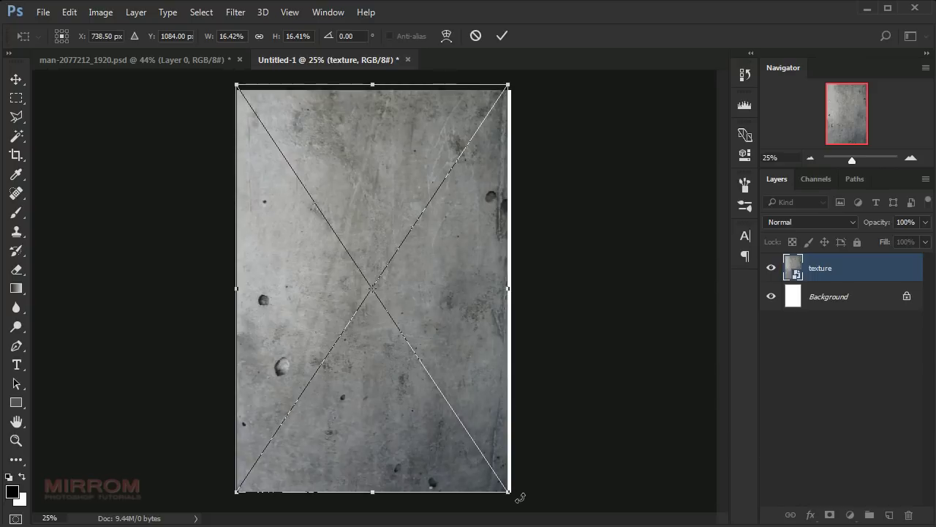
pyautogui.moveTo(520, 497); pyautogui.dragTo(520, 493)
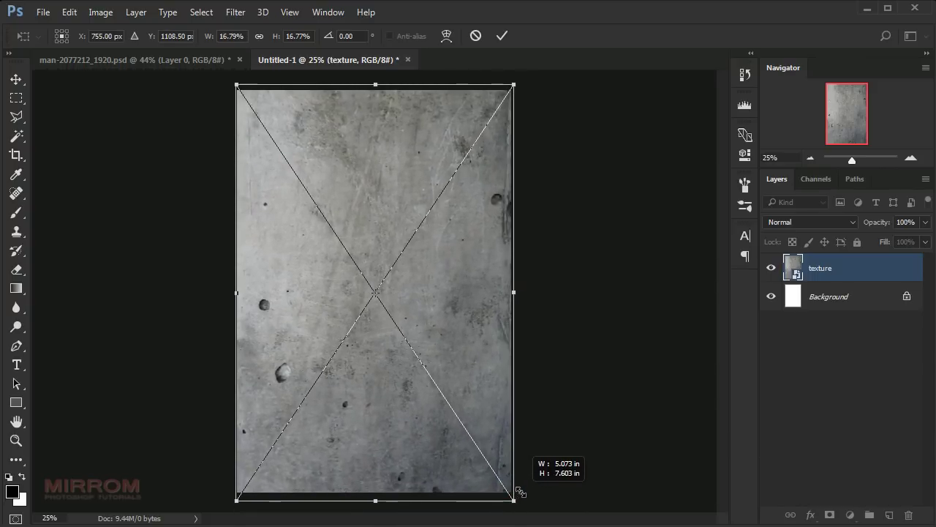
pyautogui.rightClick(306, 104)
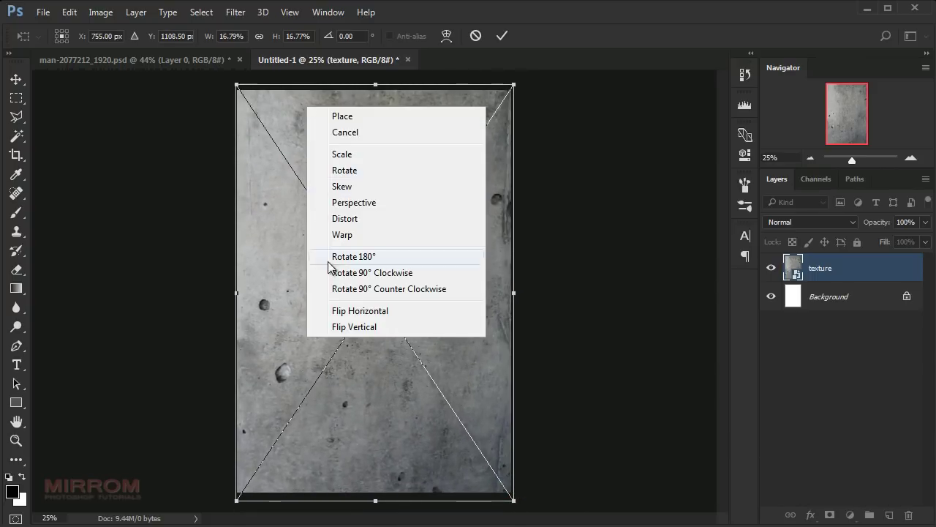
pyautogui.click(343, 324)
pyautogui.moveTo(374, 193); pyautogui.dragTo(374, 182)
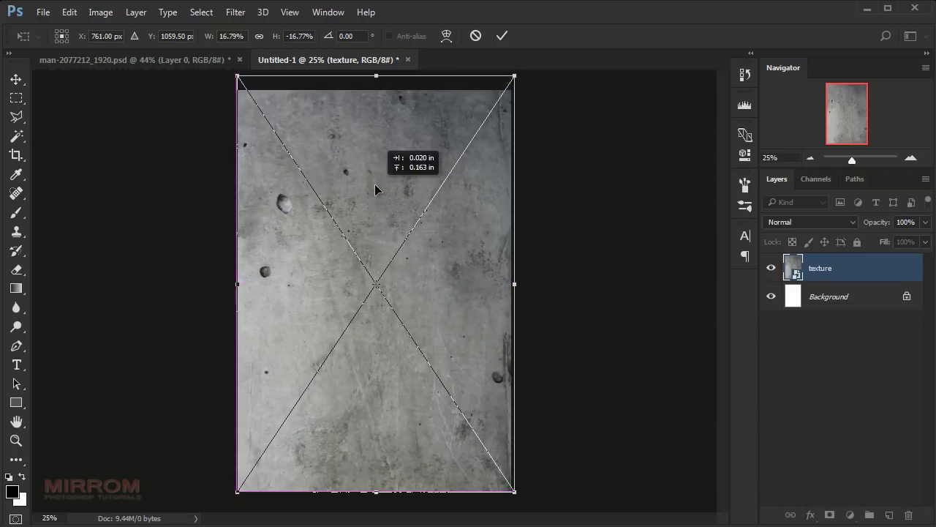
pyautogui.hotkey('shift', 'Down')
pyautogui.hotkey('shift', 'Down')
pyautogui.hotkey('shift', 'Down')
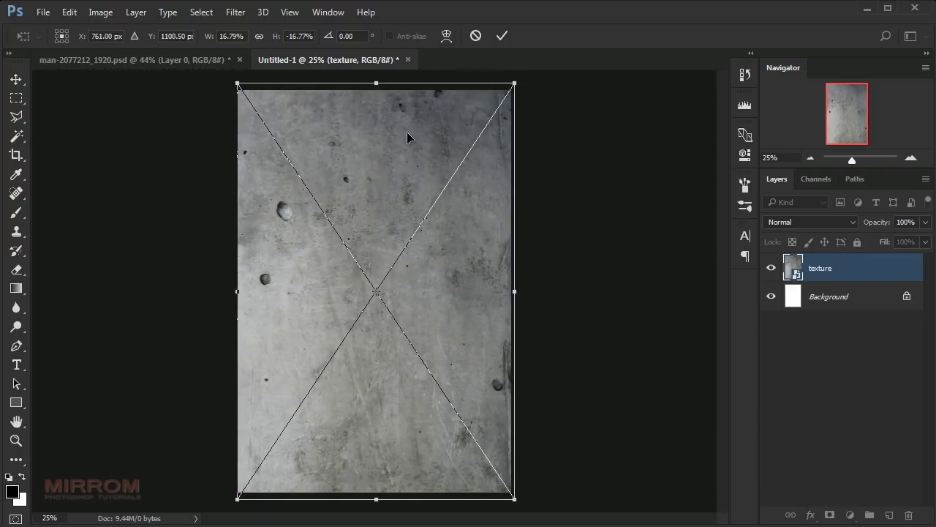
pyautogui.click(502, 37)
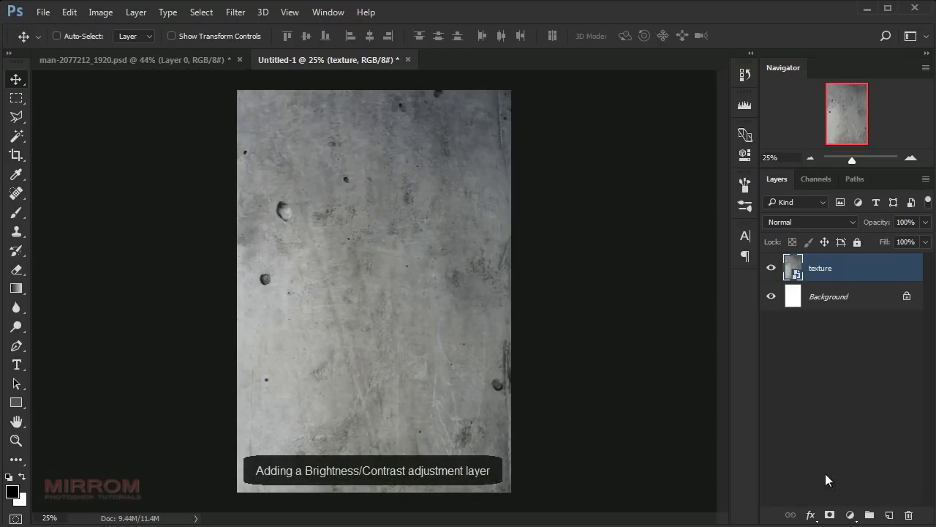
# - Clip a Brightness/Contrast layer to the texture with brightness -71 and contrast 36
pyautogui.click(851, 515)
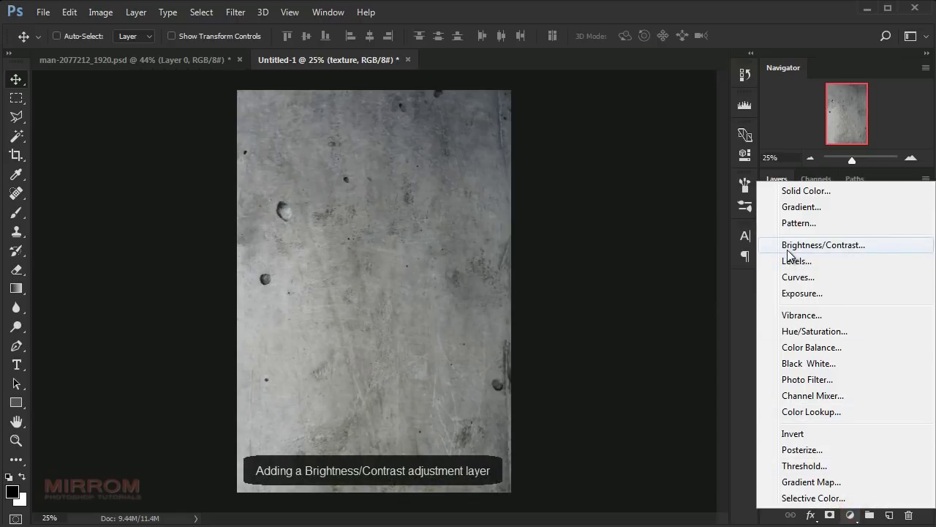
pyautogui.click(870, 246)
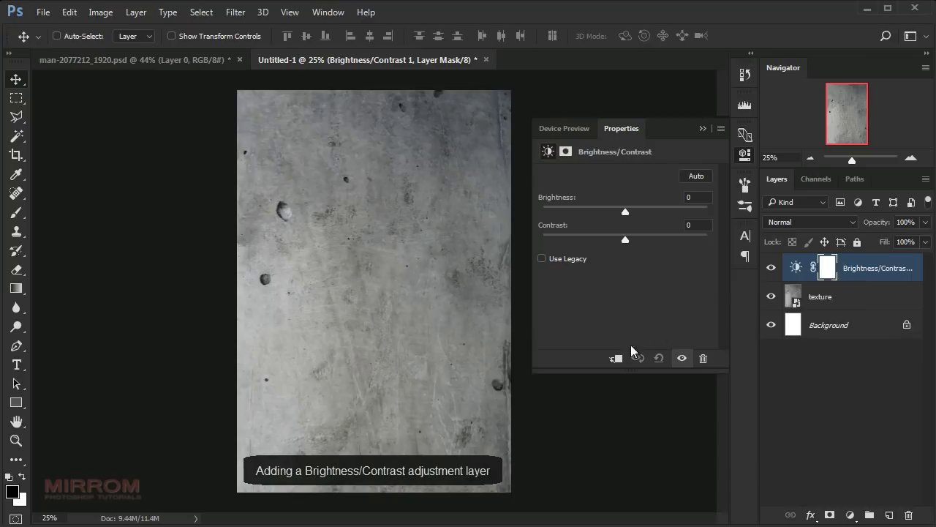
pyautogui.click(616, 358)
pyautogui.moveTo(625, 211); pyautogui.dragTo(592, 211)
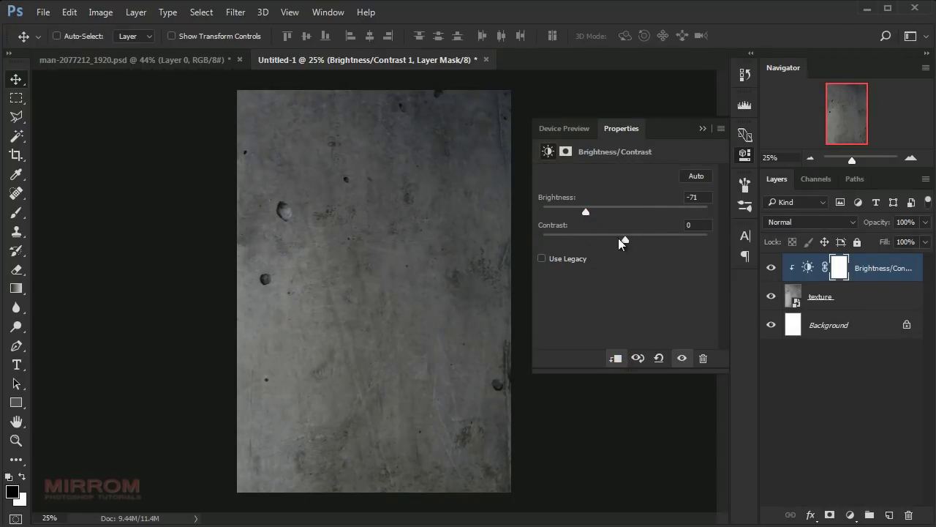
pyautogui.moveTo(640, 243); pyautogui.dragTo(654, 248)
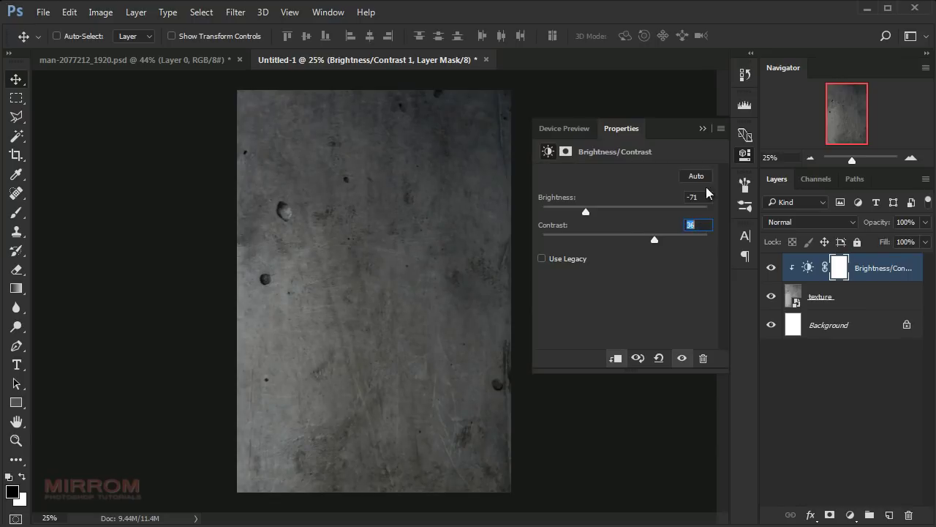
pyautogui.click(706, 129)
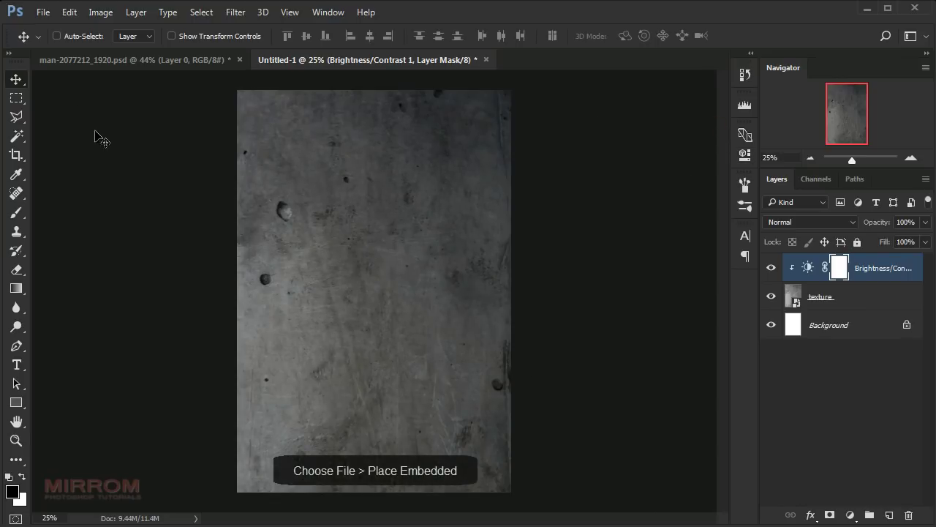
# - Place the yellow-and-teal abstract image and keep its rotation level at 0°
pyautogui.click(44, 12)
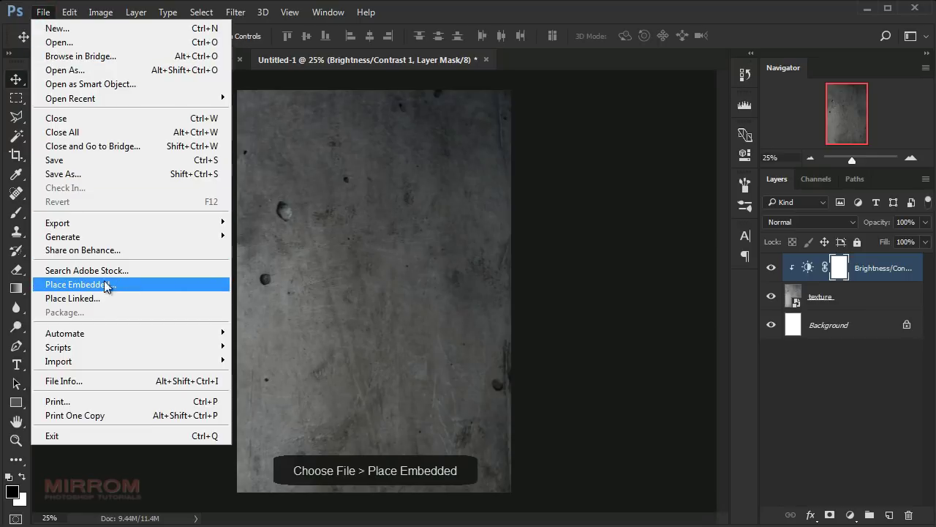
pyautogui.click(179, 284)
pyautogui.moveTo(561, 293); pyautogui.dragTo(384, 108)
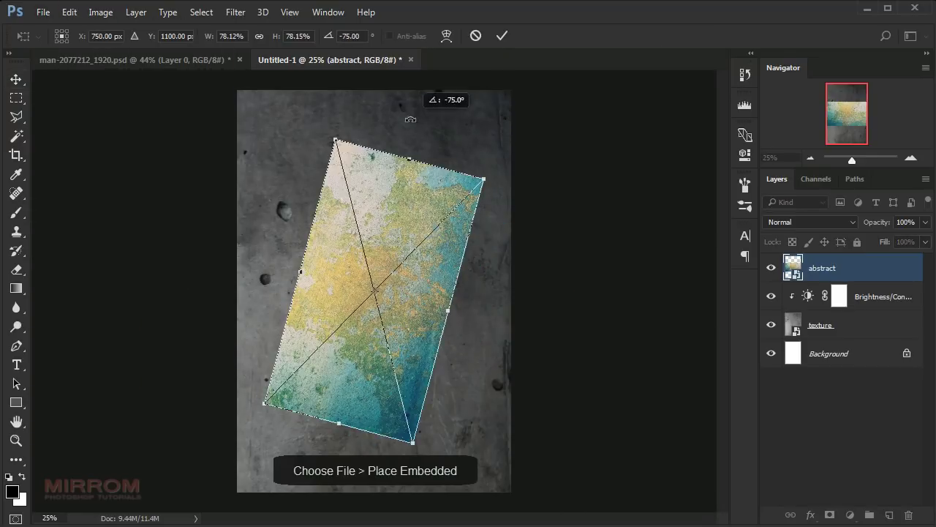
pyautogui.moveTo(439, 136); pyautogui.dragTo(480, 319)
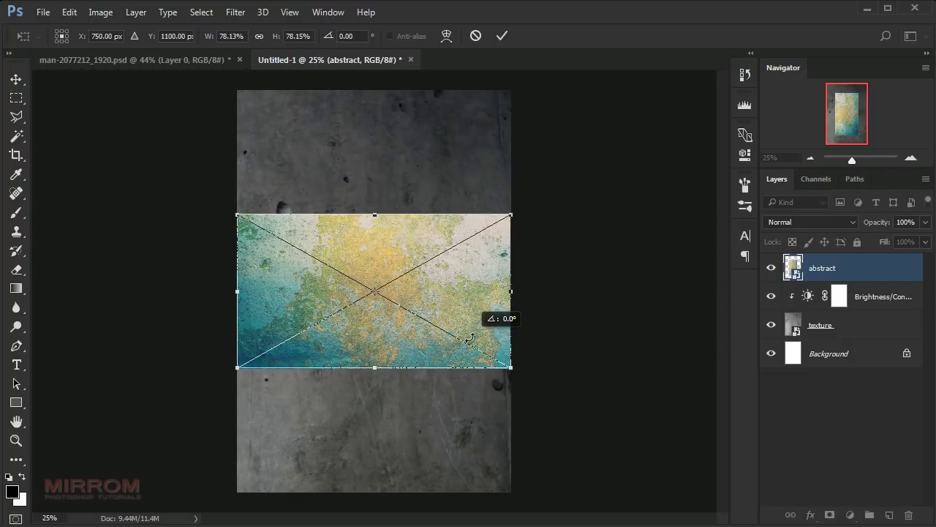
# - Stretch the abstract image over the upper part of the canvas and commit it
pyautogui.moveTo(374, 215); pyautogui.dragTo(371, 84)
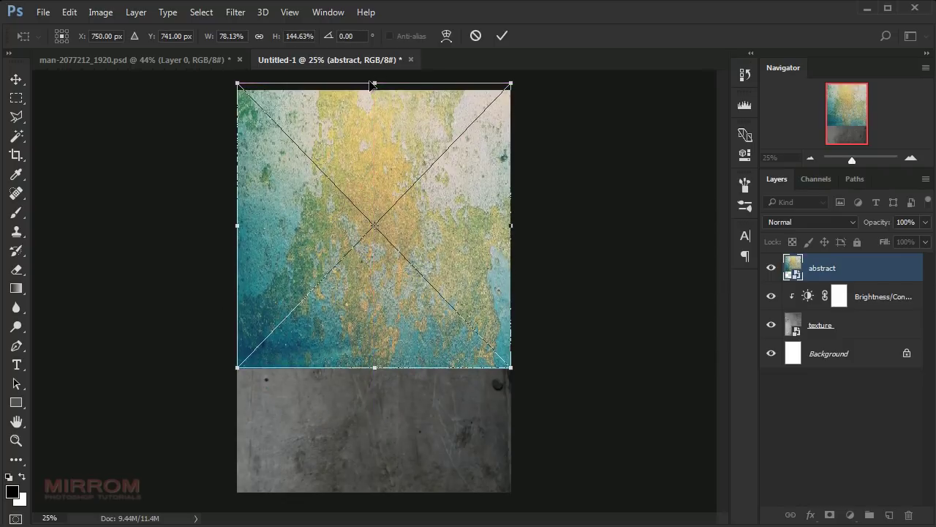
pyautogui.moveTo(516, 370); pyautogui.dragTo(544, 399)
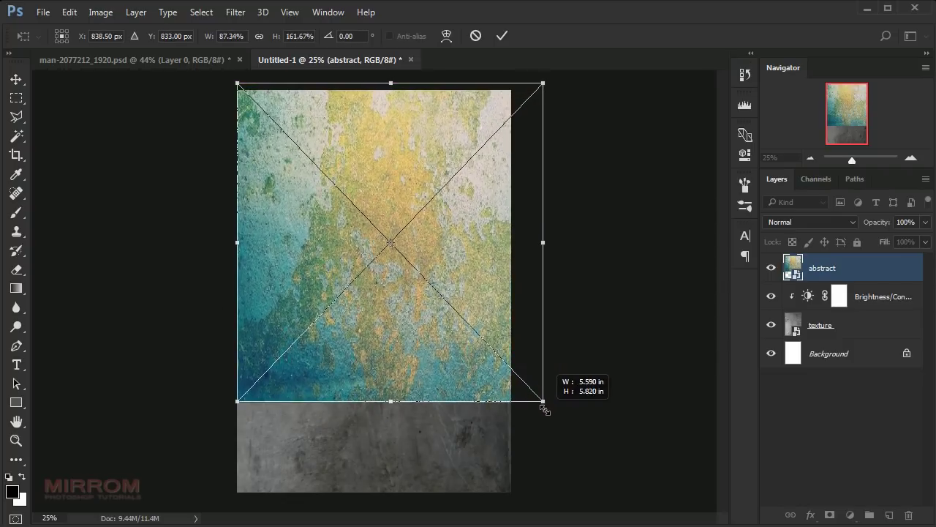
pyautogui.moveTo(543, 244); pyautogui.dragTo(521, 245)
pyautogui.moveTo(235, 243); pyautogui.dragTo(211, 243)
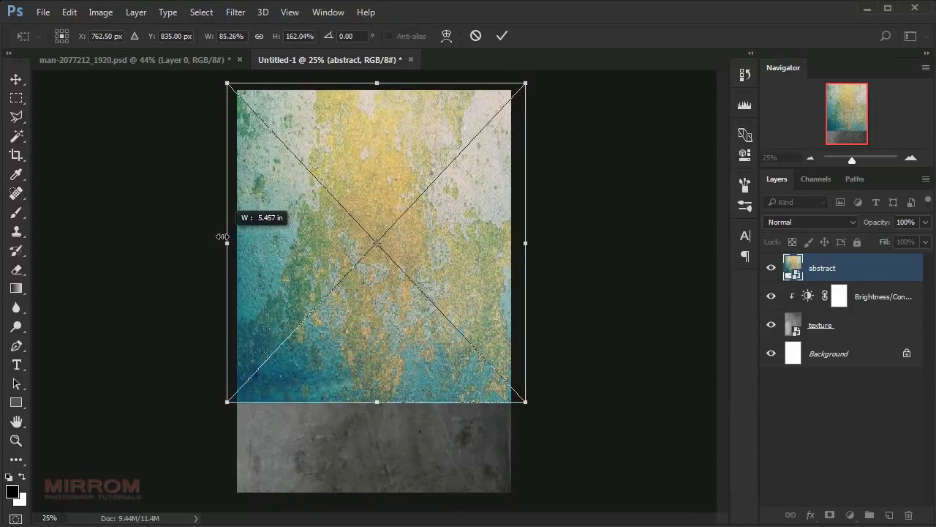
pyautogui.moveTo(369, 87); pyautogui.dragTo(369, 71)
pyautogui.hotkey('ctrl', '-')
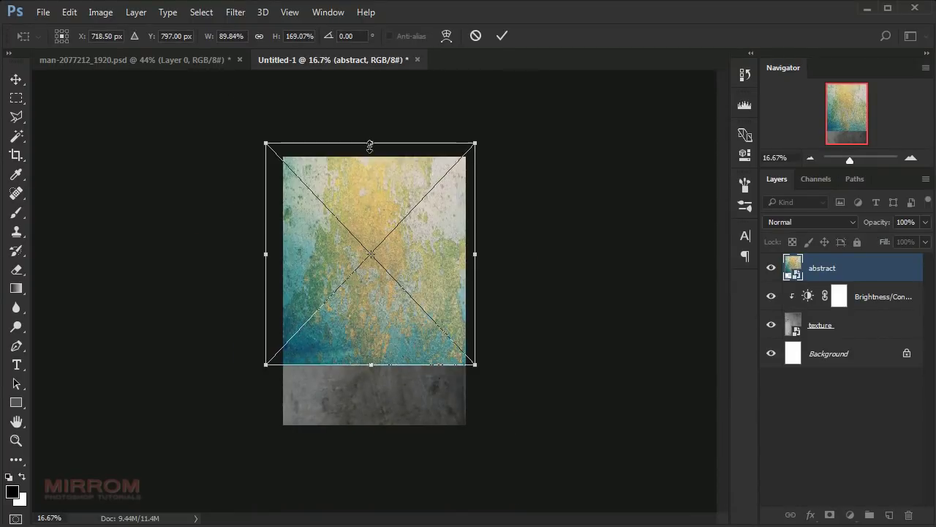
pyautogui.moveTo(368, 142); pyautogui.dragTo(368, 132)
pyautogui.press('Return')
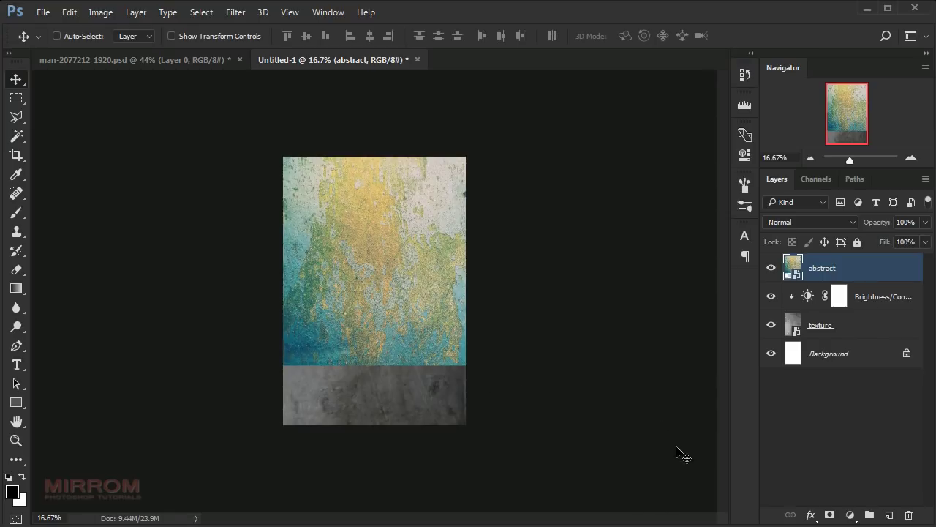
# - Set the abstract layer to Luminosity blending at 37% opacity, comparing it hidden and shown
pyautogui.click(836, 223)
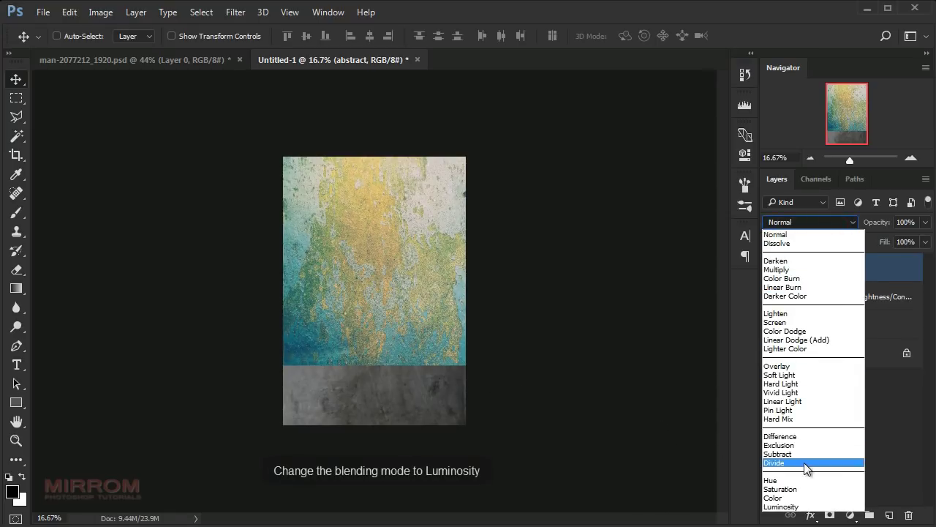
pyautogui.click(807, 507)
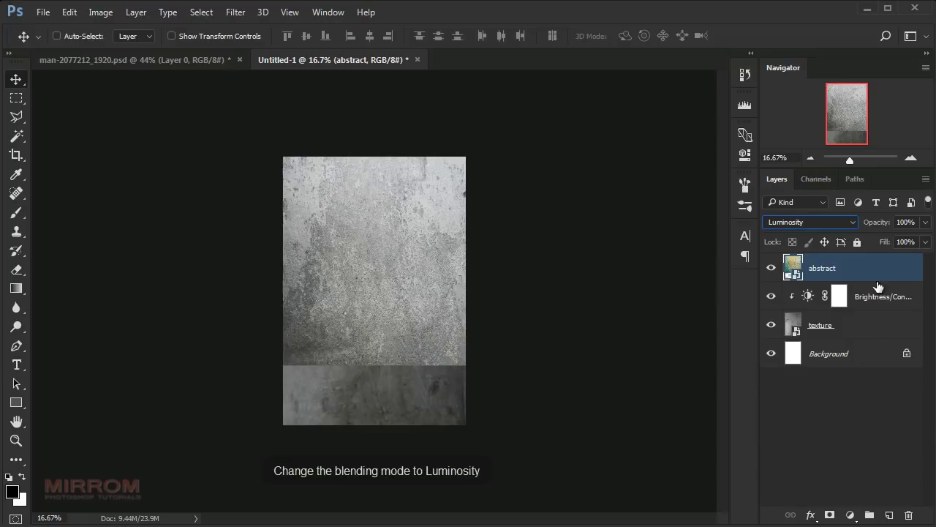
pyautogui.moveTo(925, 241); pyautogui.dragTo(883, 245)
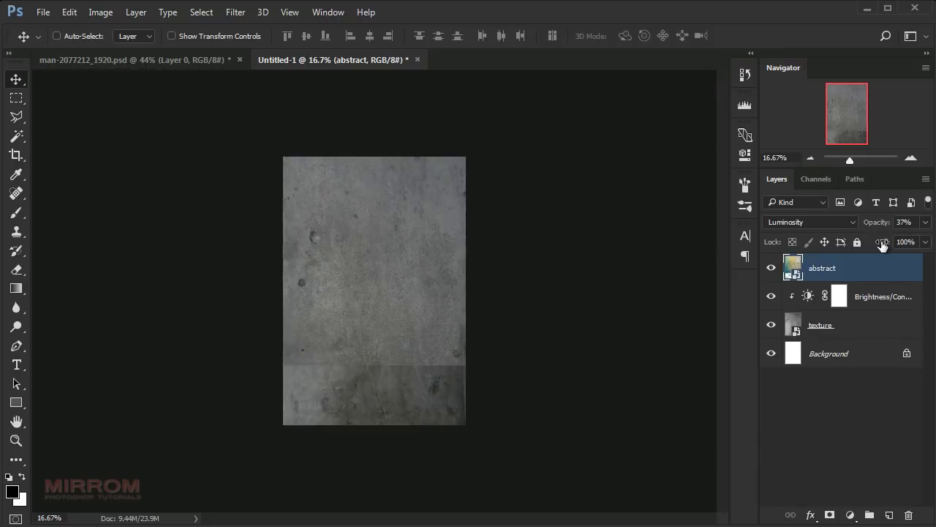
pyautogui.click(772, 270)
pyautogui.click(772, 269)
pyautogui.hotkey('ctrl', '+')
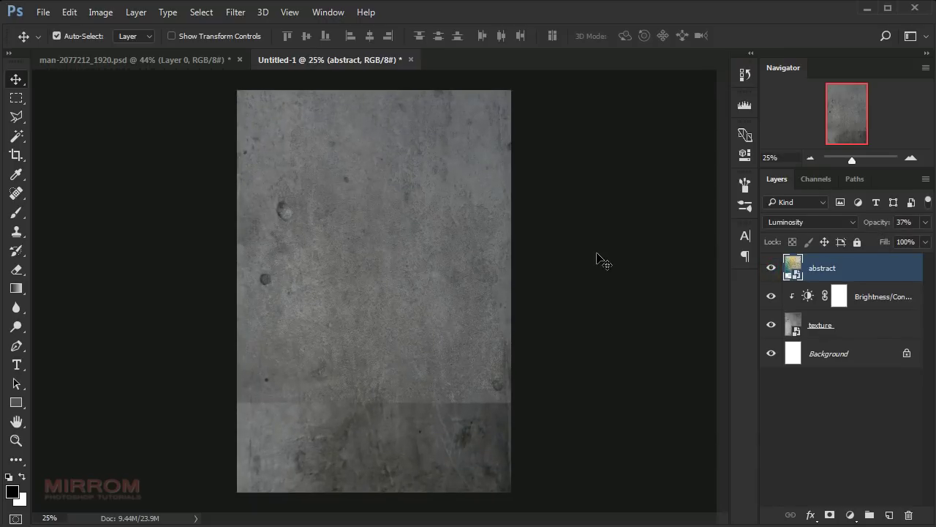
# - Add a mask to the abstract layer and paint out its bottom and right side
pyautogui.click(829, 516)
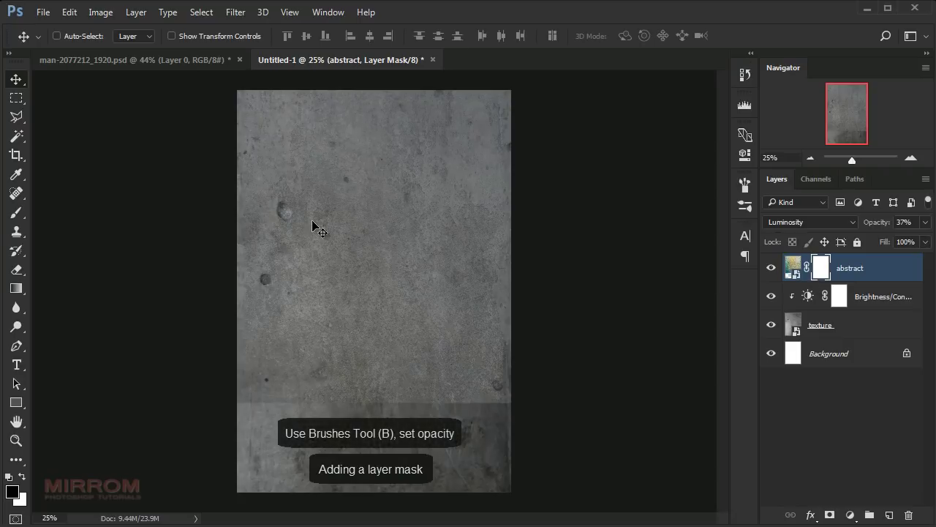
pyautogui.press('b')
pyautogui.moveTo(308, 36); pyautogui.dragTo(275, 50)
pyautogui.press(']')
pyautogui.press(']')
pyautogui.press(']')
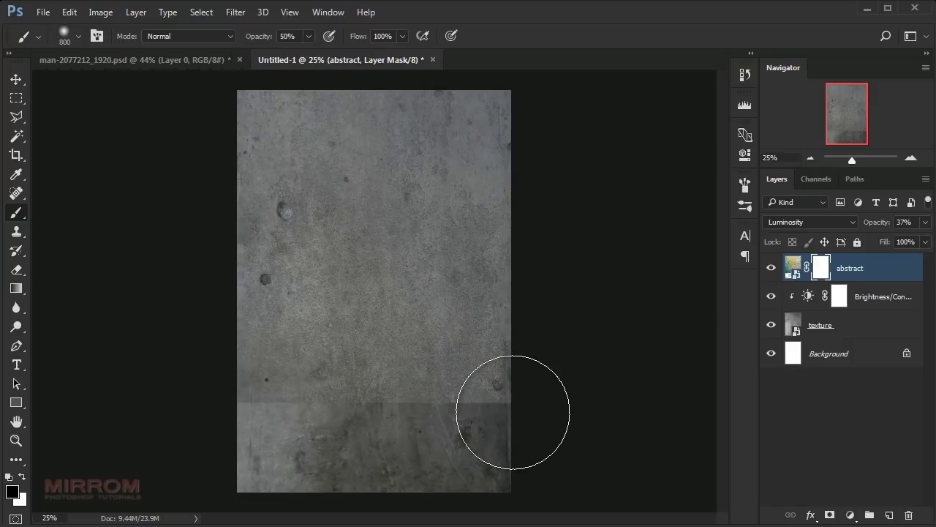
pyautogui.press(']')
pyautogui.moveTo(539, 370)
pyautogui.mouseDown()
pyautogui.moveTo(464, 408)
pyautogui.moveTo(263, 421)
pyautogui.mouseUp()
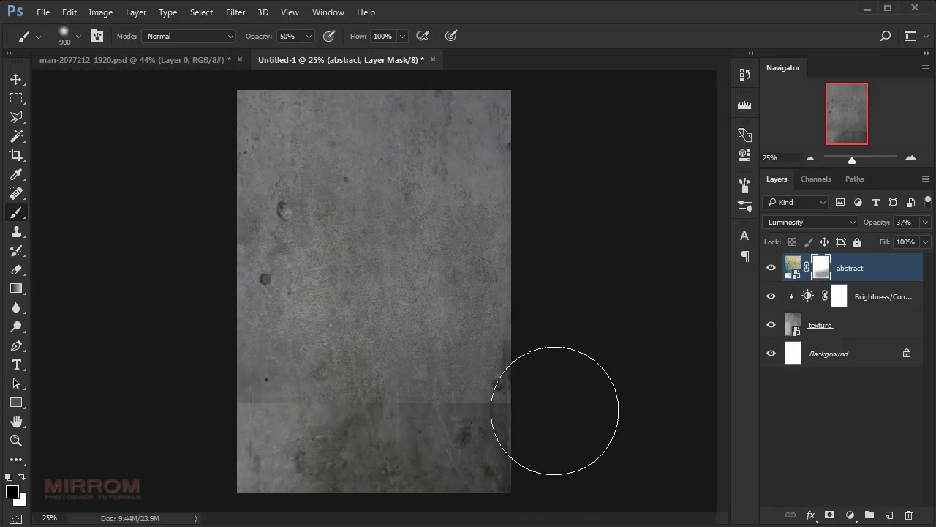
pyautogui.press(']')
pyautogui.moveTo(543, 306)
pyautogui.mouseDown()
pyautogui.moveTo(460, 113)
pyautogui.moveTo(504, 193)
pyautogui.moveTo(473, 364)
pyautogui.mouseUp()
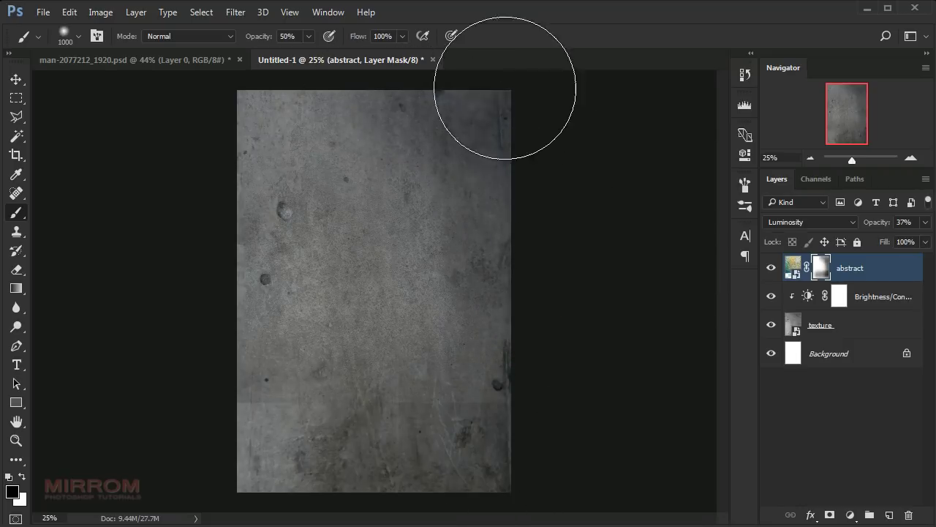
# - Fade the abstract texture over the upper-left wall with a 1000 px brush
pyautogui.press('[')
pyautogui.press('[')
pyautogui.press('[')
pyautogui.hotkey('ctrl', '-')
pyautogui.press('\\')
pyautogui.press(']')
pyautogui.press(']')
pyautogui.press(']')
pyautogui.press('\\')
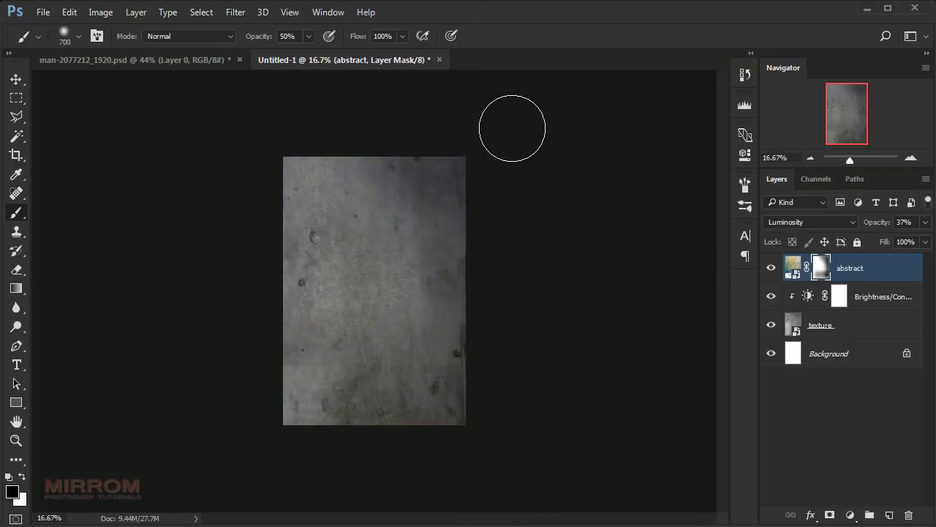
pyautogui.press(']')
pyautogui.press(']')
pyautogui.press(']')
pyautogui.moveTo(179, 171); pyautogui.dragTo(257, 184)
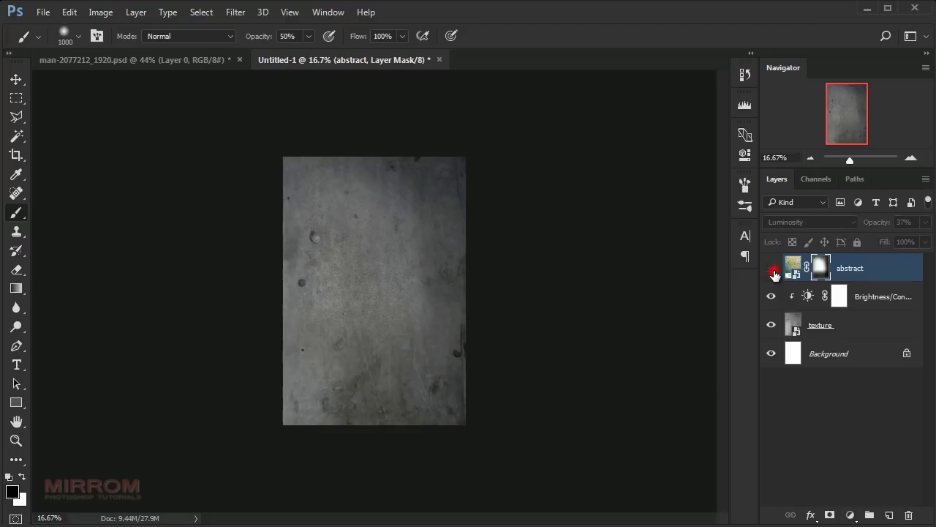
pyautogui.press('v')
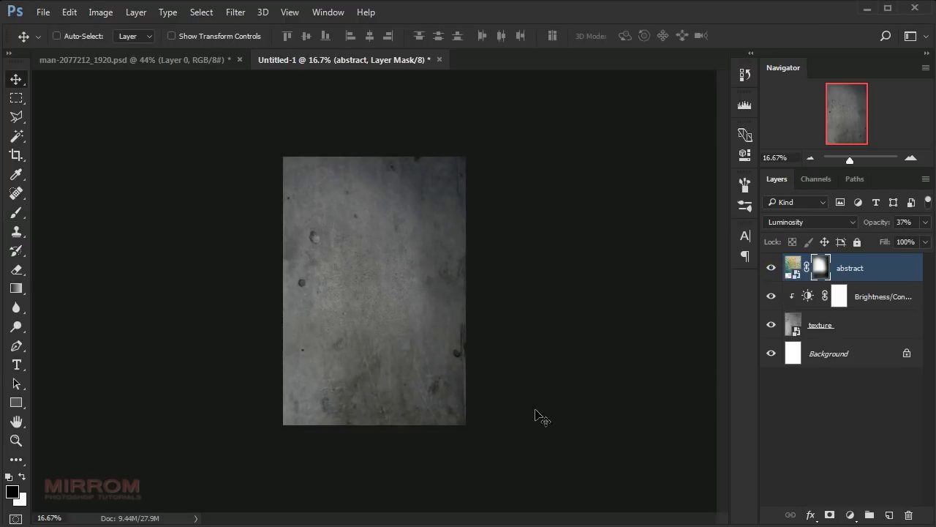
# - Add a Cyan Photo Filter at density 56 and create an empty Layer 1 above it
pyautogui.click(849, 515)
pyautogui.click(806, 381)
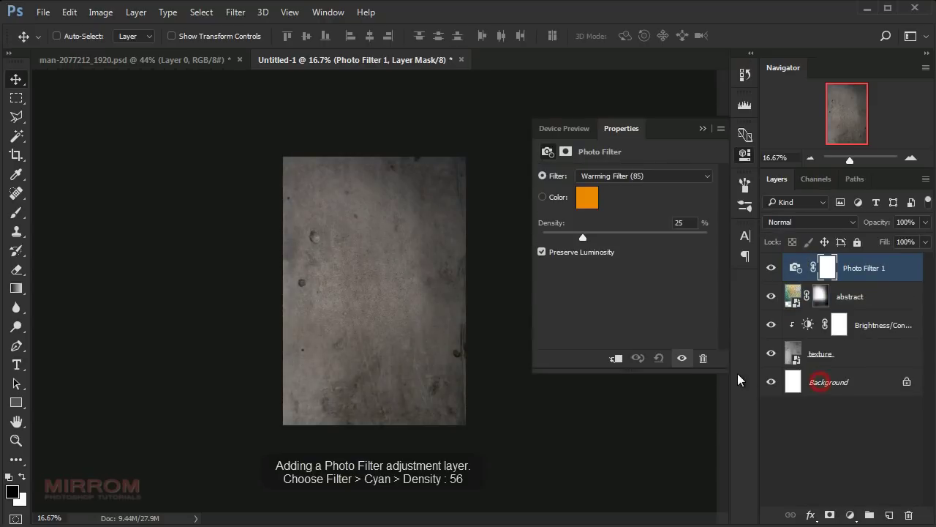
pyautogui.click(604, 178)
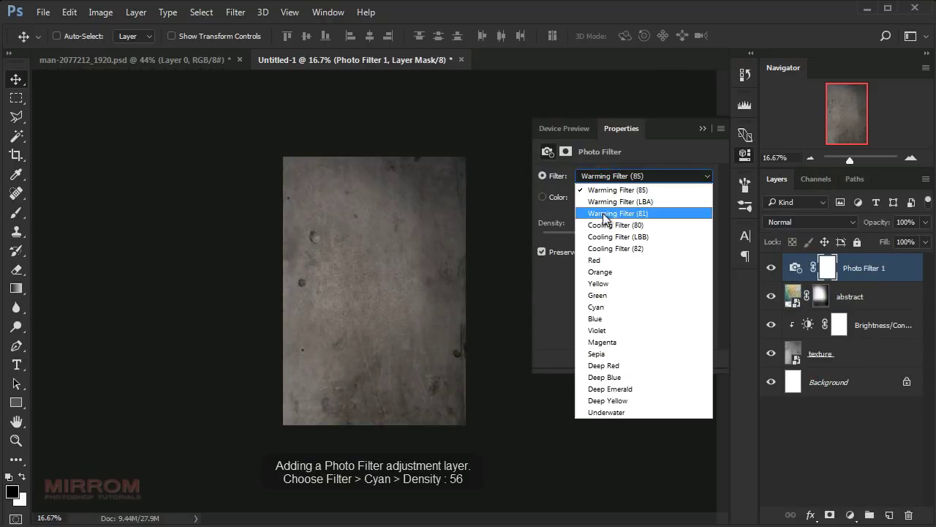
pyautogui.click(631, 308)
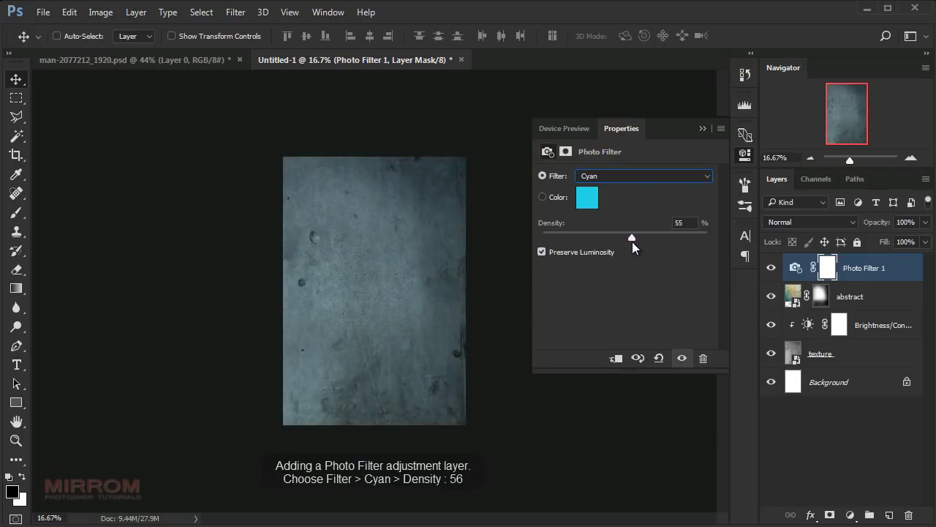
pyautogui.moveTo(632, 242); pyautogui.dragTo(635, 241)
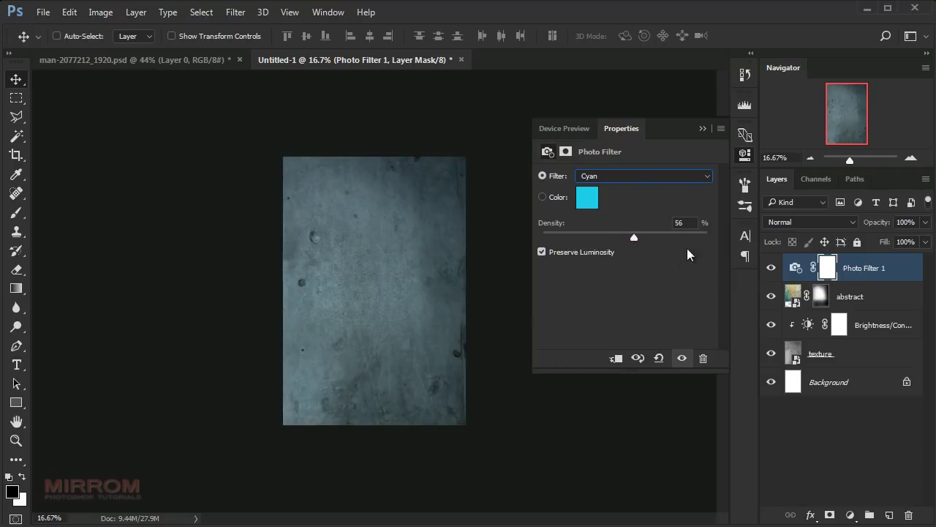
pyautogui.click(598, 161)
pyautogui.hotkey('ctrl', '+')
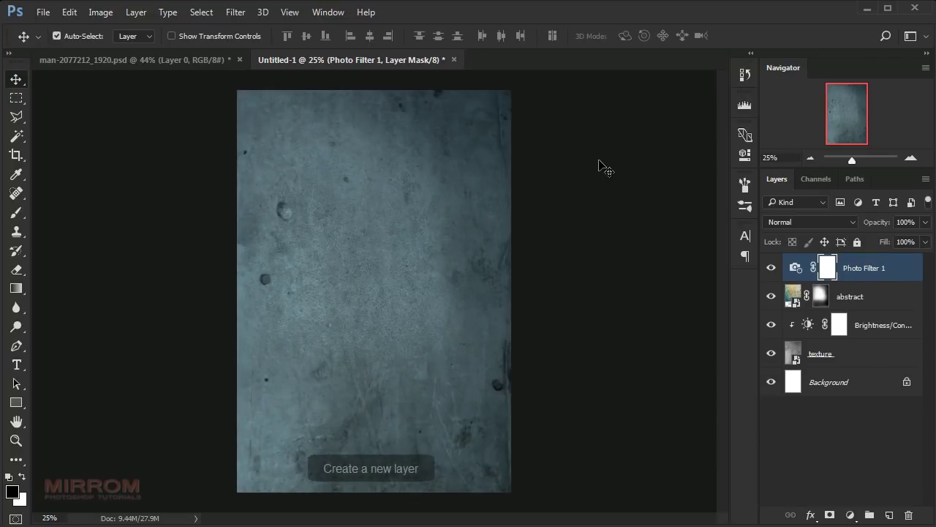
pyautogui.click(891, 515)
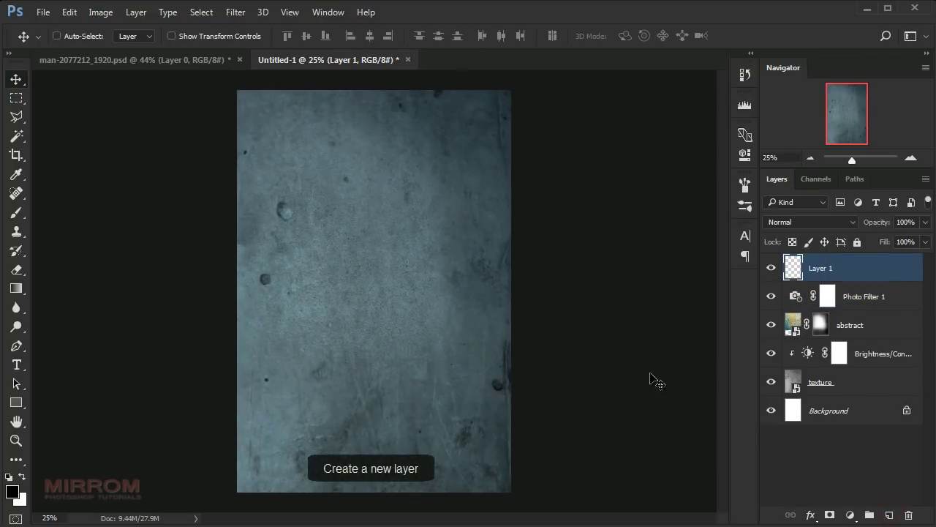
pyautogui.click(812, 159)
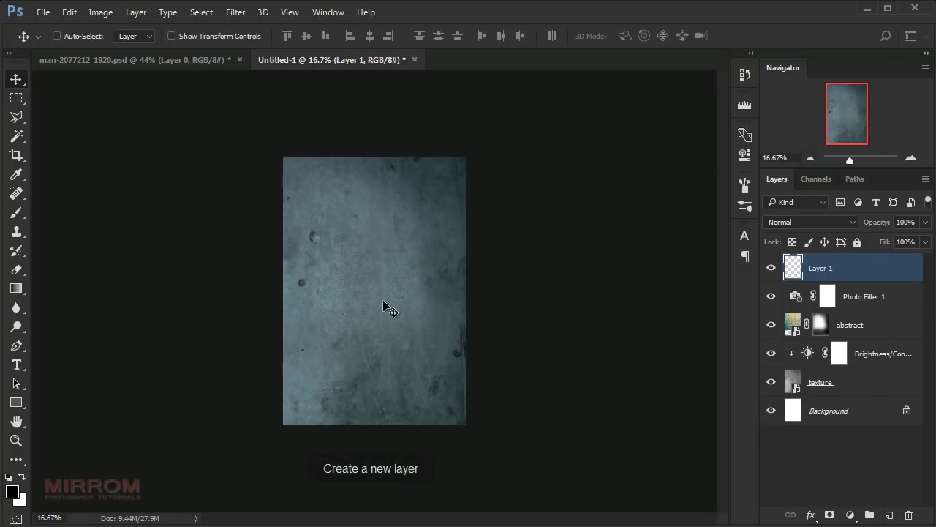
# - Paint black at 50% brush opacity along the wall's bottom and left edge on Layer 1
pyautogui.press('b')
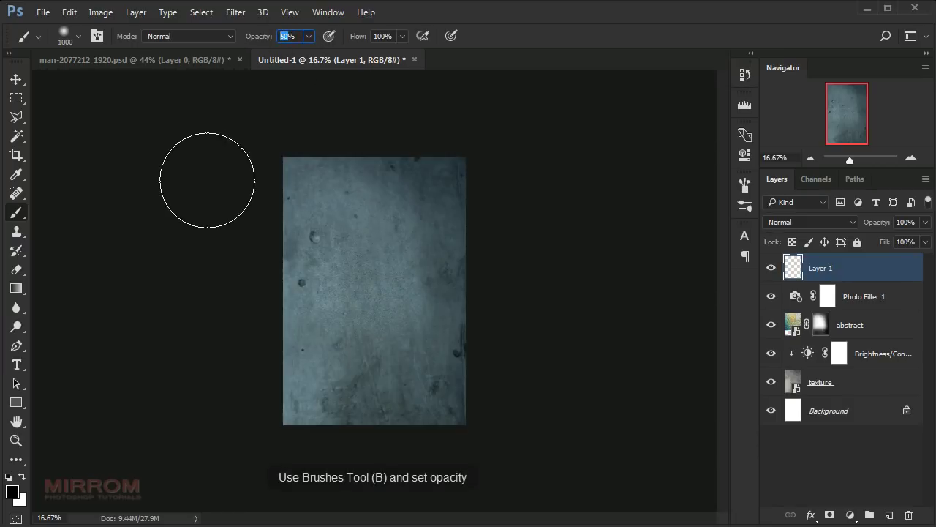
pyautogui.click(154, 190)
pyautogui.moveTo(515, 434)
pyautogui.mouseDown()
pyautogui.moveTo(497, 398)
pyautogui.moveTo(533, 356)
pyautogui.mouseUp()
pyautogui.moveTo(441, 412)
pyautogui.mouseDown()
pyautogui.moveTo(345, 418)
pyautogui.moveTo(316, 382)
pyautogui.mouseUp()
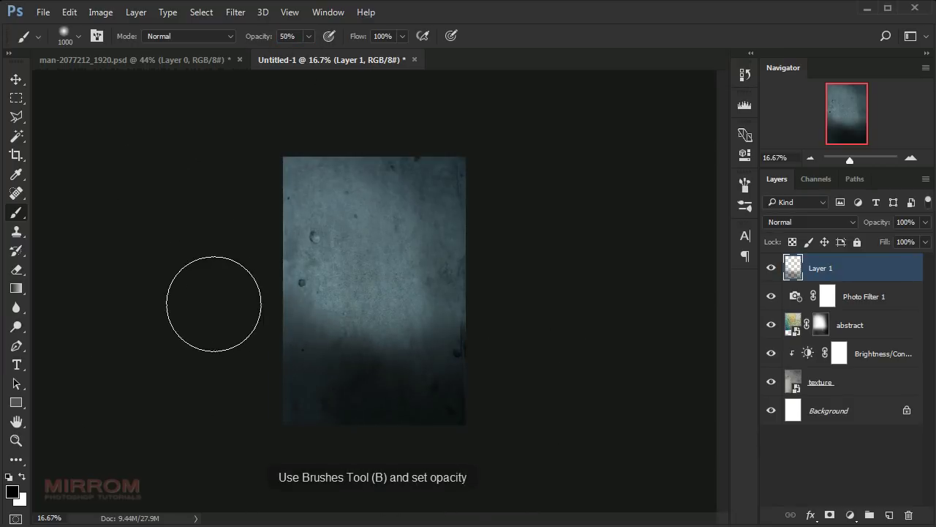
pyautogui.moveTo(232, 303)
pyautogui.mouseDown()
pyautogui.moveTo(318, 387)
pyautogui.moveTo(473, 395)
pyautogui.mouseUp()
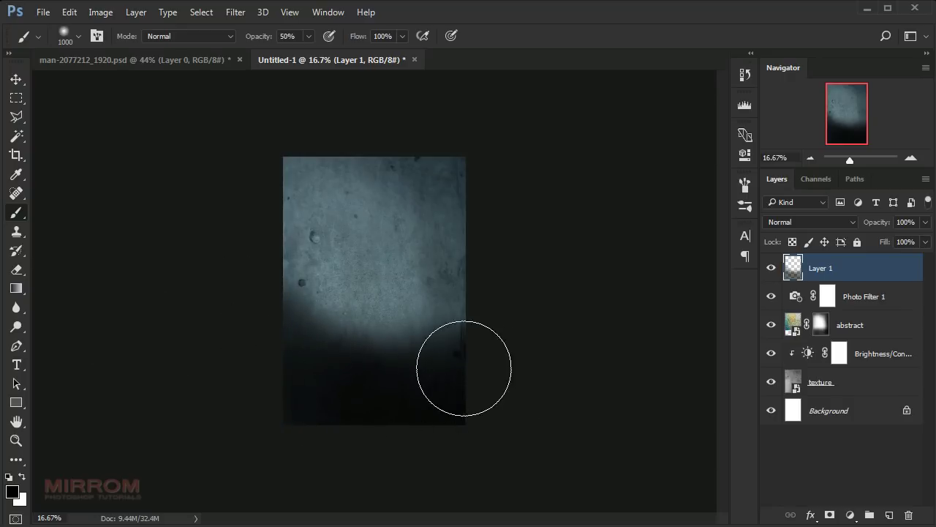
pyautogui.moveTo(476, 360)
pyautogui.mouseDown()
pyautogui.moveTo(502, 344)
pyautogui.moveTo(412, 401)
pyautogui.moveTo(498, 161)
pyautogui.moveTo(520, 276)
pyautogui.moveTo(215, 124)
pyautogui.moveTo(242, 226)
pyautogui.moveTo(228, 367)
pyautogui.mouseUp()
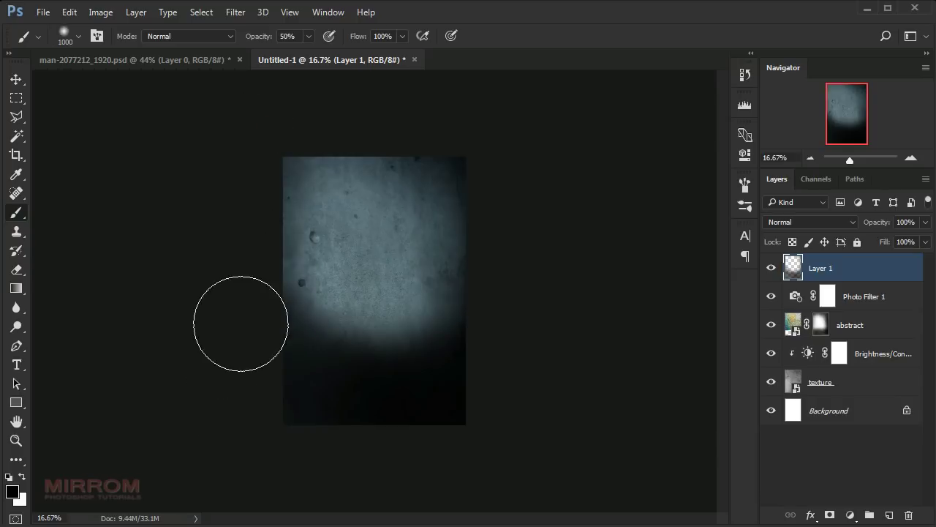
pyautogui.moveTo(225, 271); pyautogui.dragTo(126, 359)
pyautogui.press(']')
pyautogui.press(']')
pyautogui.press(']')
pyautogui.moveTo(230, 388); pyautogui.dragTo(250, 397)
pyautogui.moveTo(159, 320); pyautogui.dragTo(222, 351)
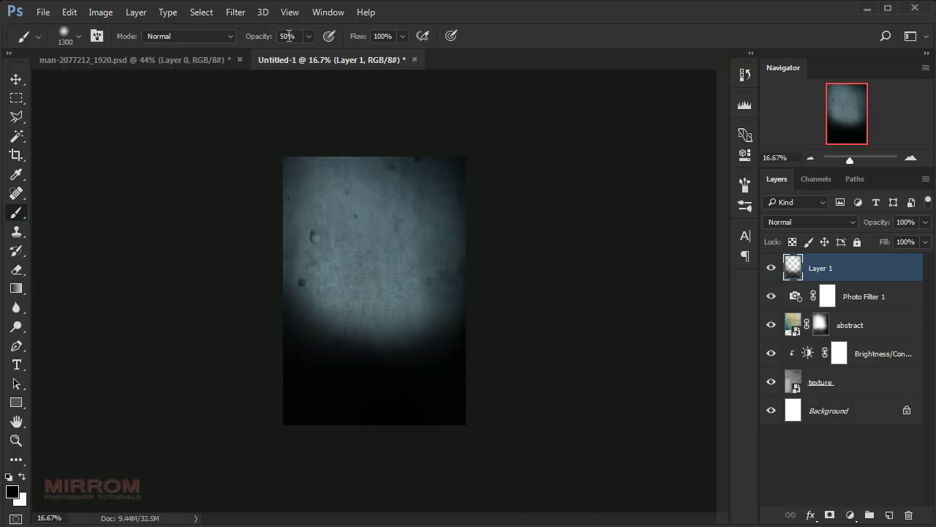
# - Softly darken the lower wall and right edge with a 10% opacity brush
pyautogui.moveTo(283, 50); pyautogui.dragTo(281, 50)
pyautogui.click(157, 203)
pyautogui.click(255, 248)
pyautogui.moveTo(309, 298); pyautogui.dragTo(435, 334)
pyautogui.moveTo(379, 344); pyautogui.dragTo(452, 244)
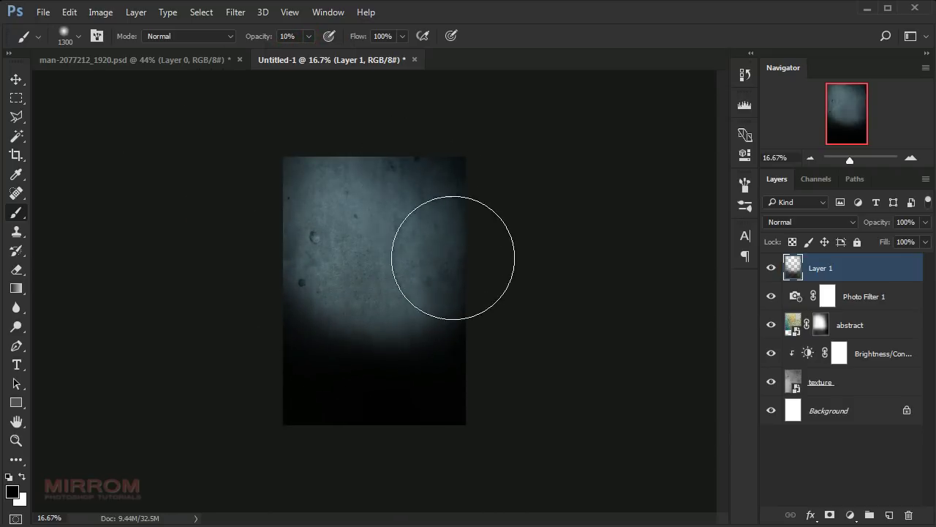
pyautogui.moveTo(451, 130); pyautogui.dragTo(461, 302)
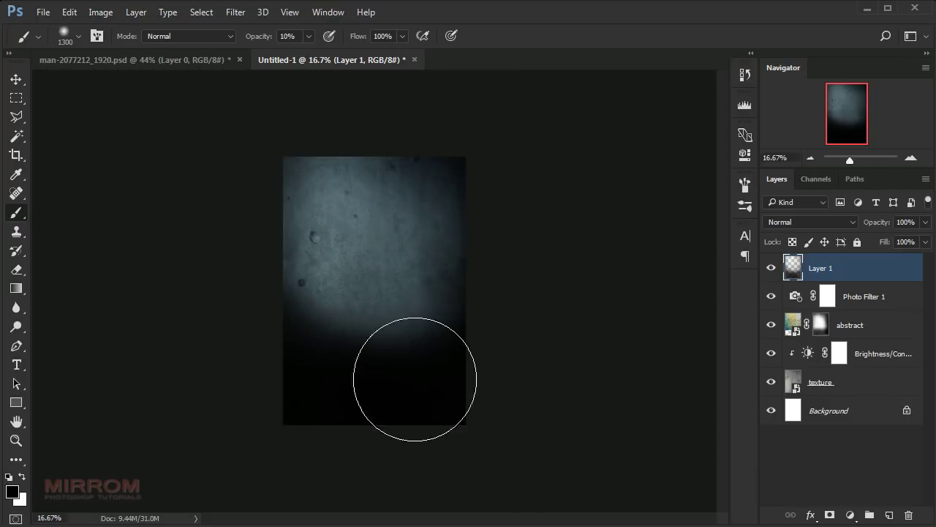
pyautogui.press('c')
pyautogui.press('v')
pyautogui.hotkey('ctrl', '+')
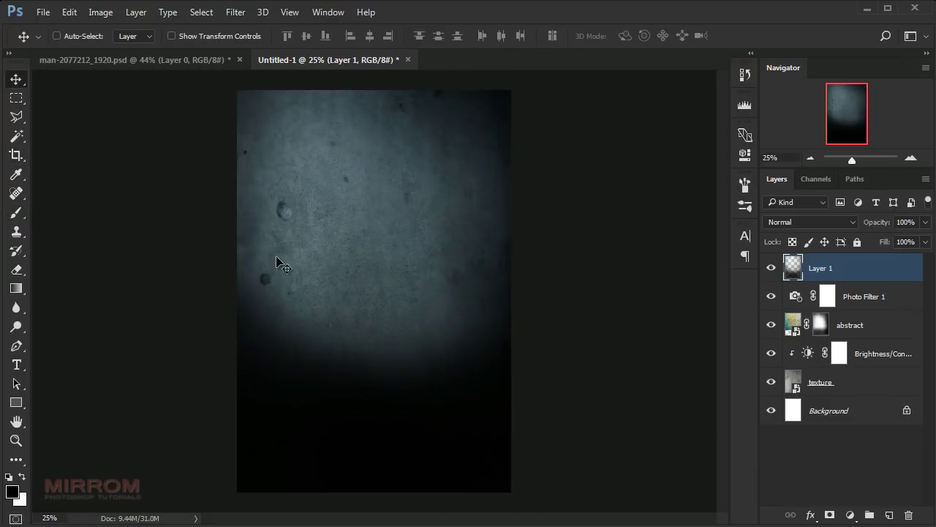
# - Place the Stone flooring image and scale it wide across the canvas bottom
pyautogui.click(43, 12)
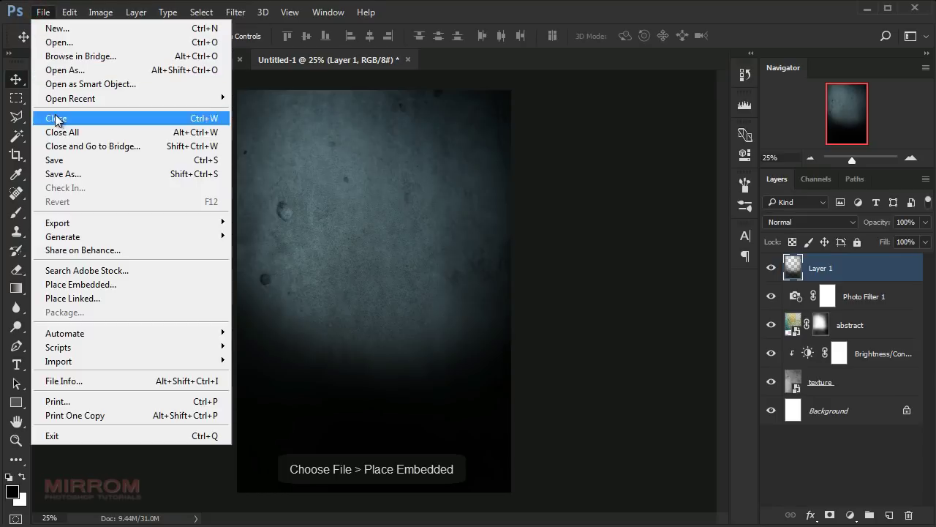
pyautogui.click(116, 287)
pyautogui.moveTo(439, 298); pyautogui.dragTo(398, 436)
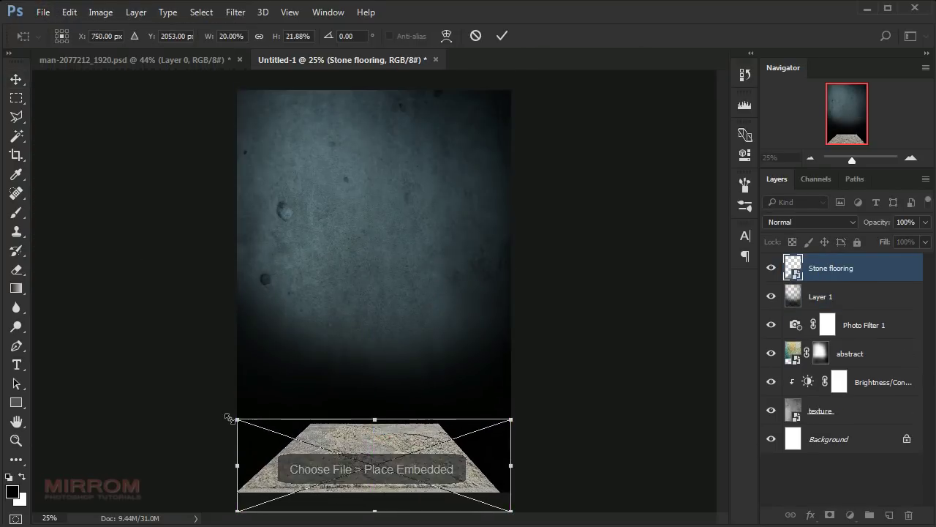
pyautogui.moveTo(236, 414)
pyautogui.mouseDown()
pyautogui.moveTo(170, 364)
pyautogui.moveTo(150, 389)
pyautogui.mouseUp()
pyautogui.moveTo(508, 388); pyautogui.dragTo(644, 344)
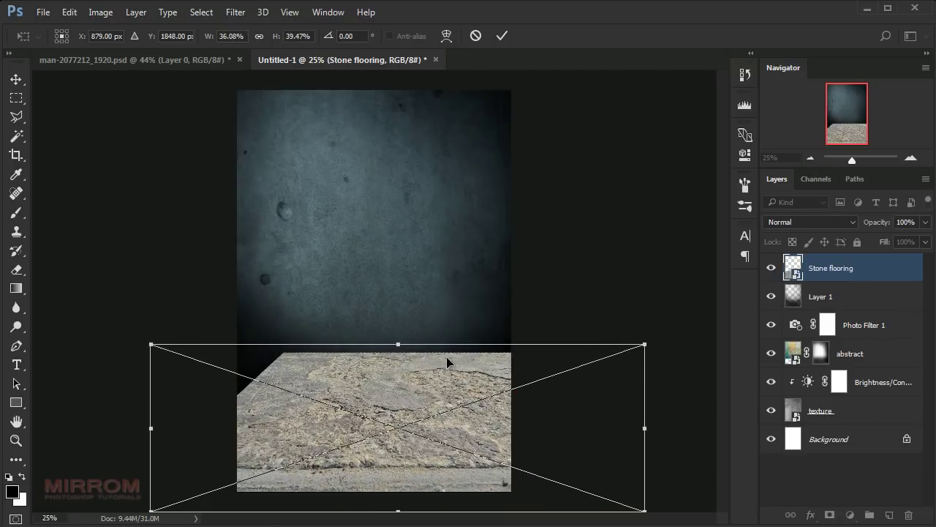
pyautogui.moveTo(151, 344); pyautogui.dragTo(48, 303)
pyautogui.moveTo(360, 303)
pyautogui.mouseDown()
pyautogui.moveTo(373, 330)
pyautogui.moveTo(363, 351)
pyautogui.moveTo(371, 373)
pyautogui.mouseUp()
# - Give the floor perspective by pulling its far corners inward, then commit
pyautogui.rightClick(407, 384)
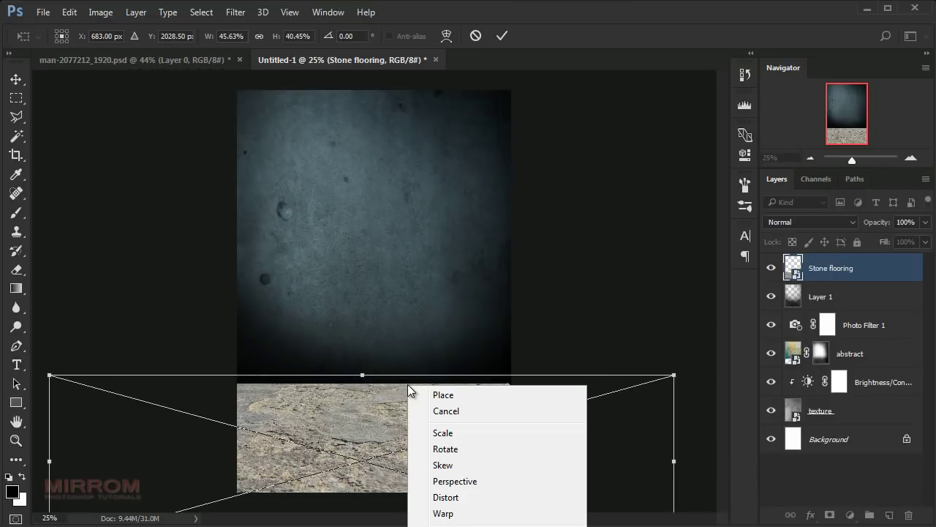
pyautogui.click(447, 481)
pyautogui.moveTo(672, 376); pyautogui.dragTo(665, 376)
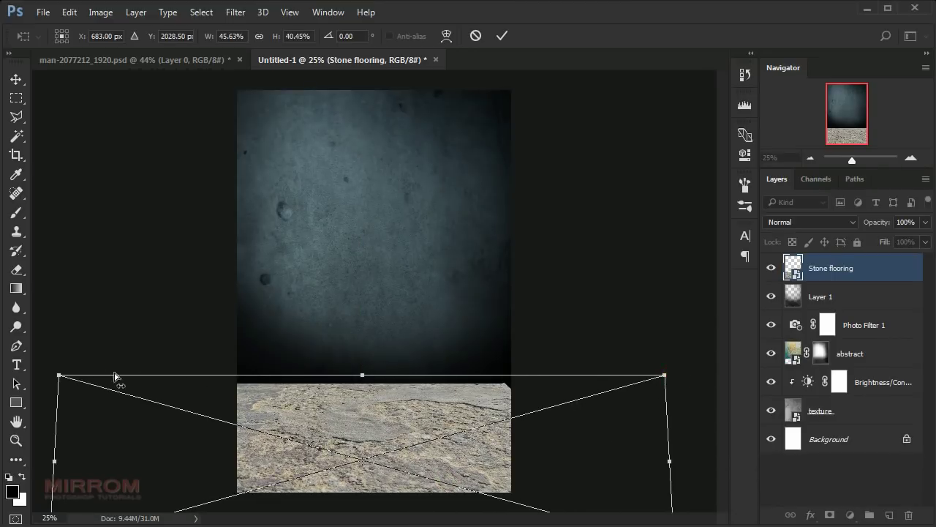
pyautogui.moveTo(64, 374); pyautogui.dragTo(82, 375)
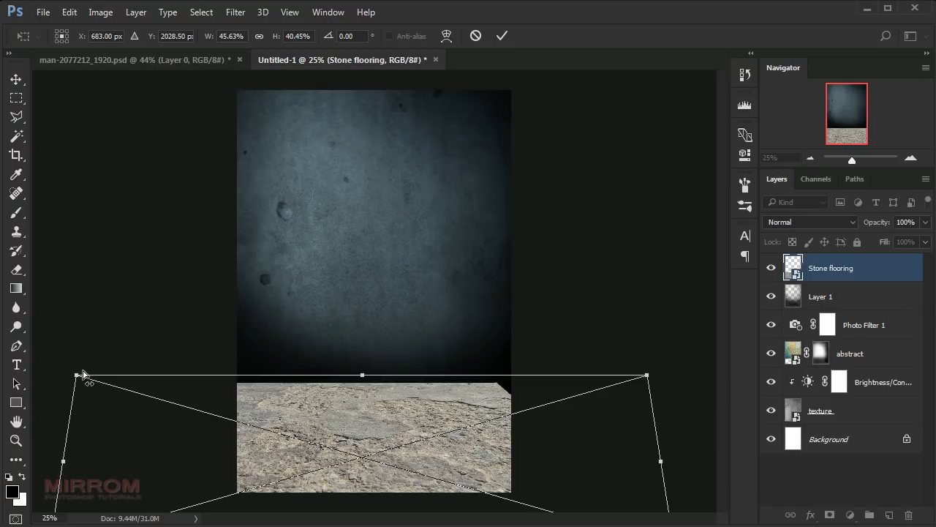
pyautogui.hotkey('shift', 'Right')
pyautogui.hotkey('shift', 'Right')
pyautogui.hotkey('shift', 'Right')
pyautogui.hotkey('shift', 'Right')
pyautogui.hotkey('shift', 'Right')
pyautogui.hotkey('shift', 'Right')
pyautogui.moveTo(88, 376); pyautogui.dragTo(70, 376)
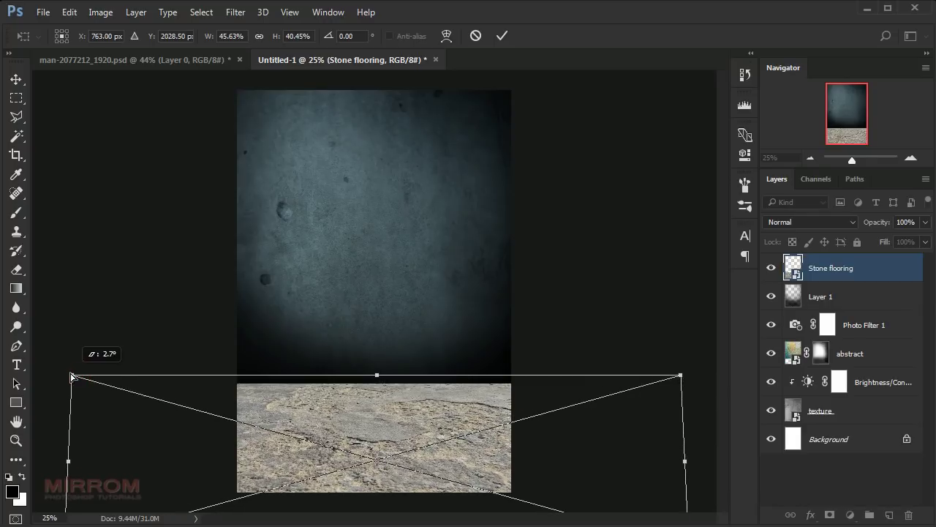
pyautogui.press('Return')
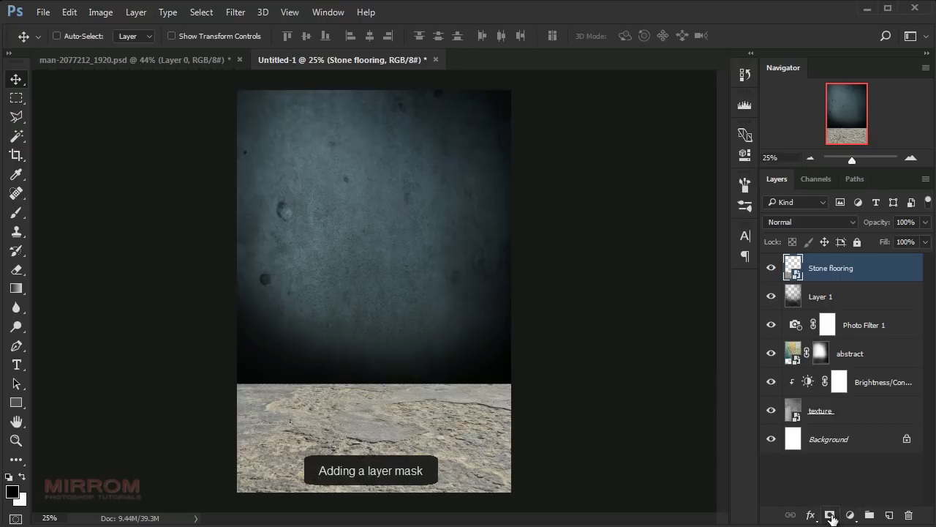
# - Add a layer mask to Stone flooring and set up the Gradient tool
pyautogui.click(830, 515)
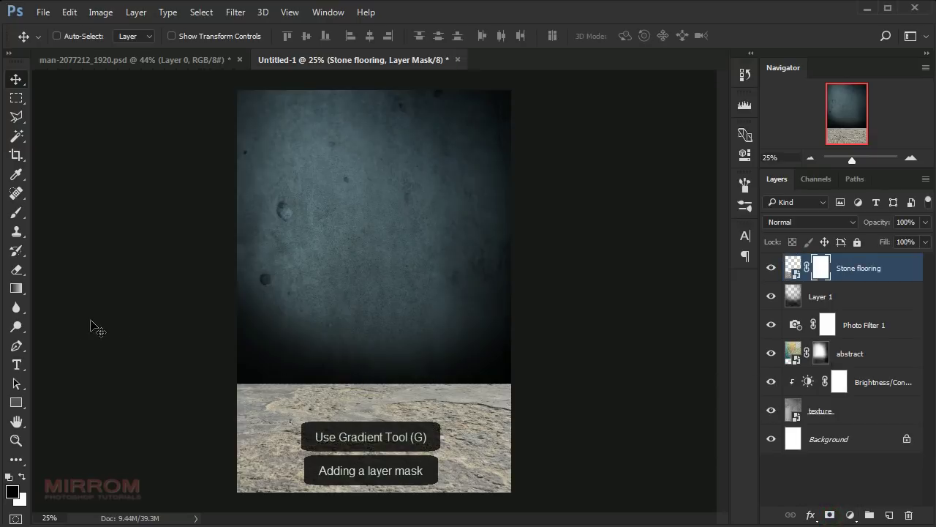
pyautogui.click(24, 293)
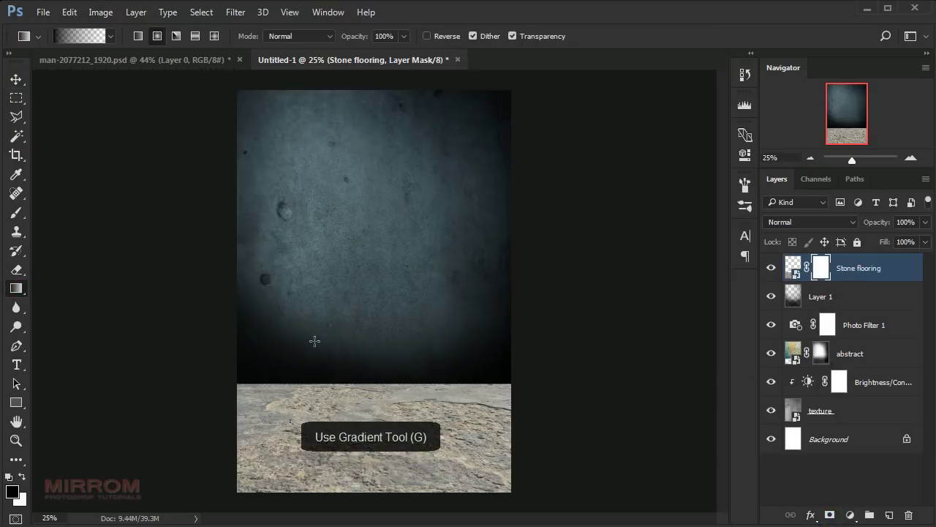
pyautogui.click(76, 39)
pyautogui.moveTo(503, 85); pyautogui.dragTo(344, 101)
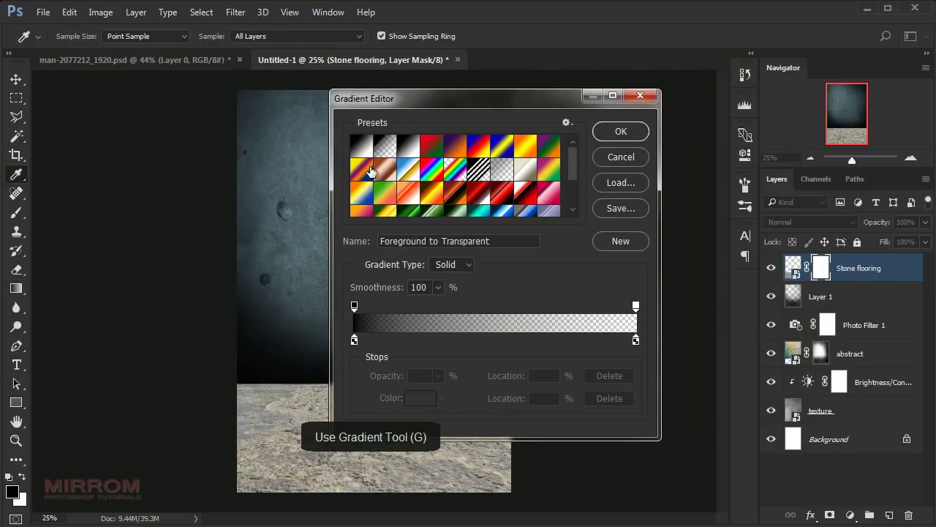
pyautogui.moveTo(494, 242); pyautogui.dragTo(391, 227)
pyautogui.click(621, 131)
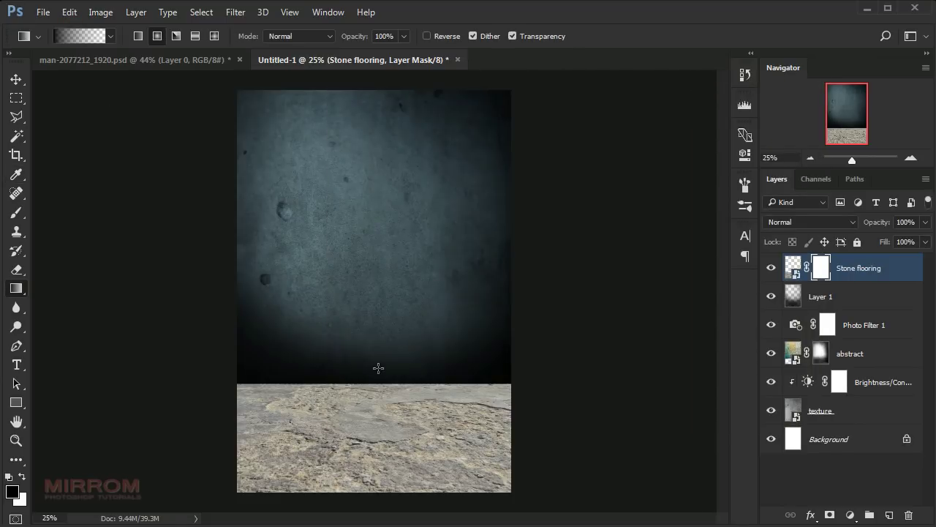
# - Draw a linear gradient on the mask fading the floor's top edge into the wall
pyautogui.moveTo(378, 368); pyautogui.dragTo(366, 418)
pyautogui.hotkey('ctrl', 'z')
pyautogui.click(139, 37)
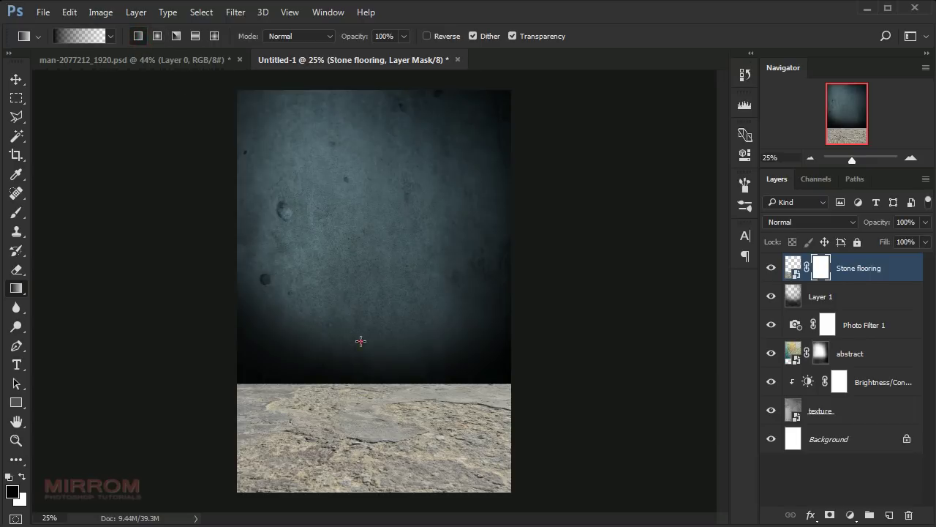
pyautogui.moveTo(360, 341); pyautogui.dragTo(369, 410)
pyautogui.moveTo(372, 367); pyautogui.dragTo(375, 414)
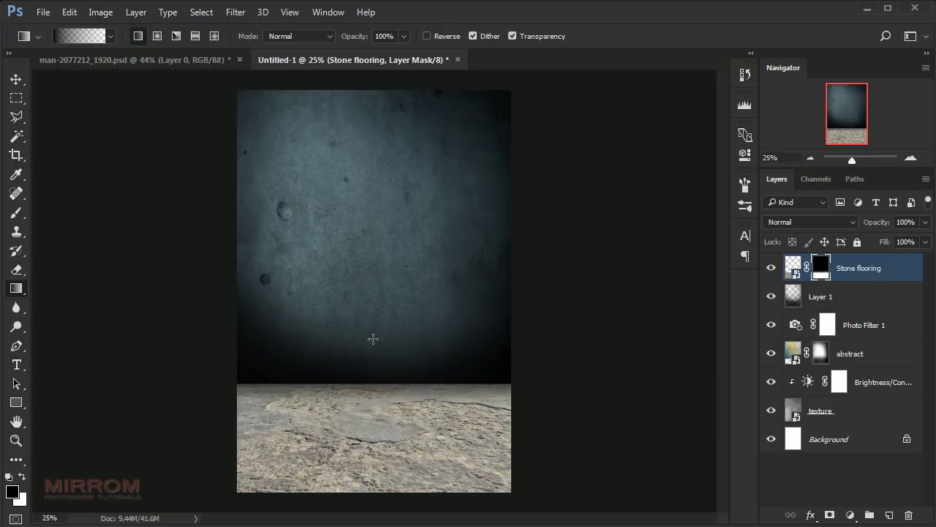
pyautogui.moveTo(373, 339); pyautogui.dragTo(375, 410)
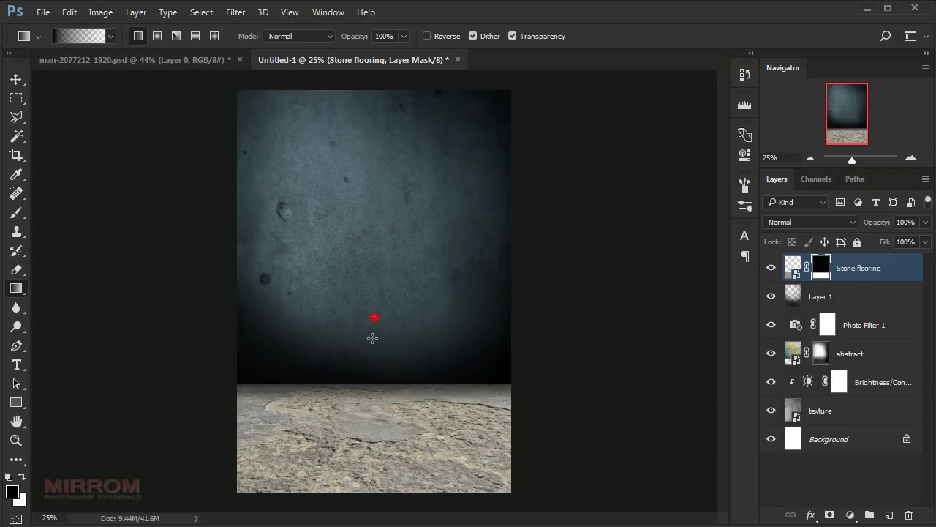
# - Clip a Brightness/Contrast layer to Stone flooring with brightness -75 and contrast 51
pyautogui.press('v')
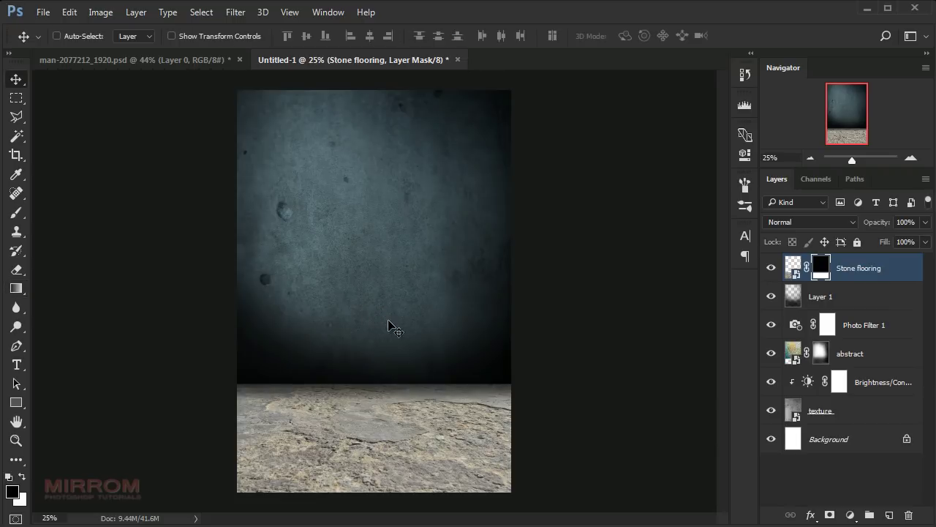
pyautogui.click(794, 268)
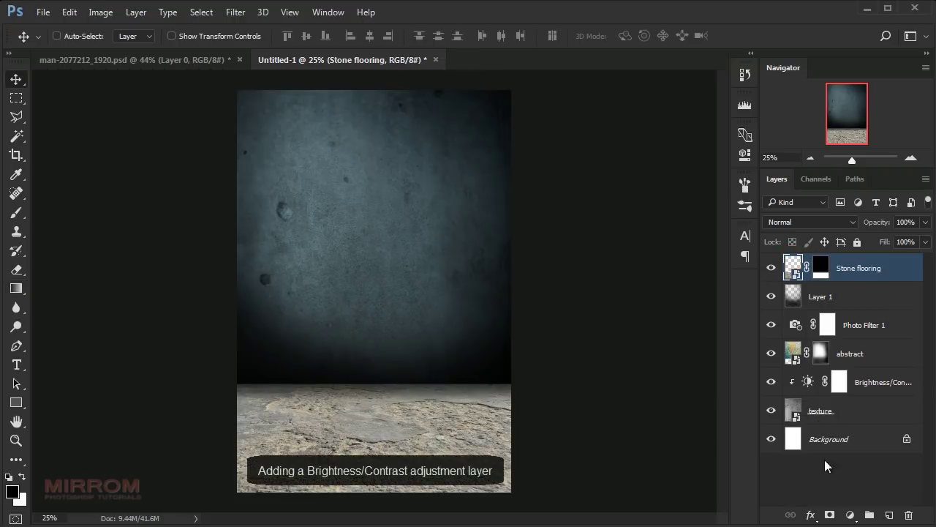
pyautogui.click(848, 515)
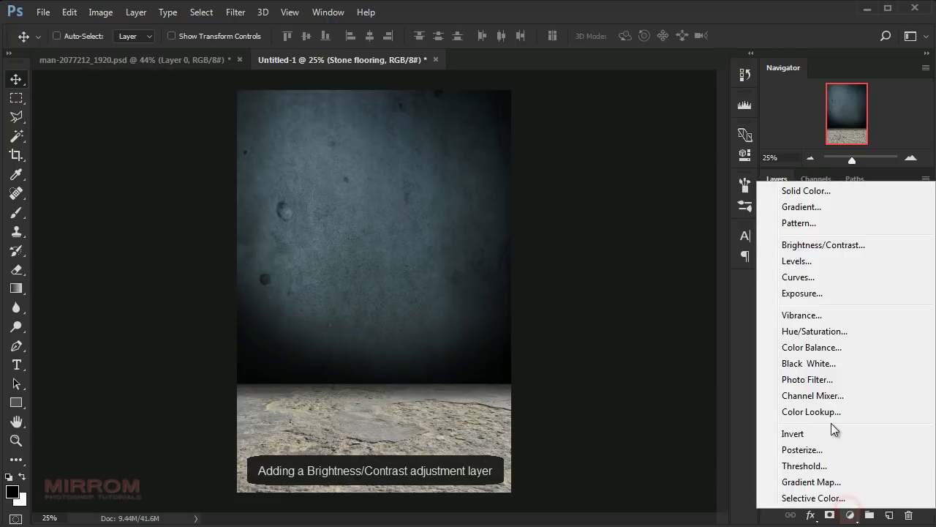
pyautogui.click(799, 243)
pyautogui.click(617, 357)
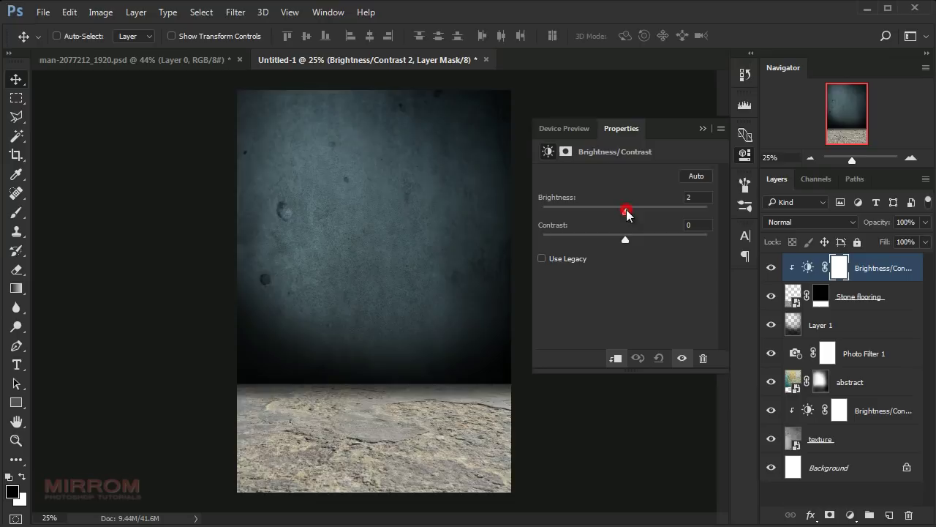
pyautogui.moveTo(627, 214); pyautogui.dragTo(588, 213)
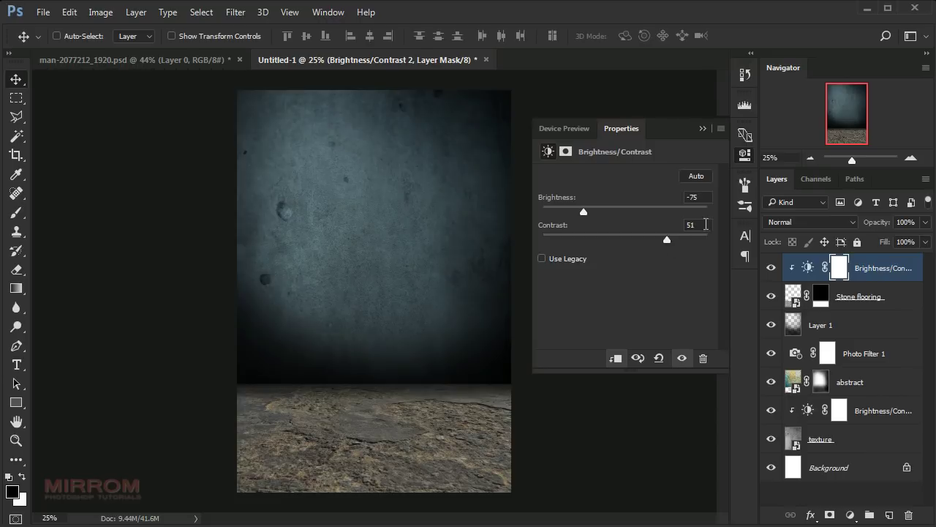
pyautogui.click(708, 226)
pyautogui.click(702, 129)
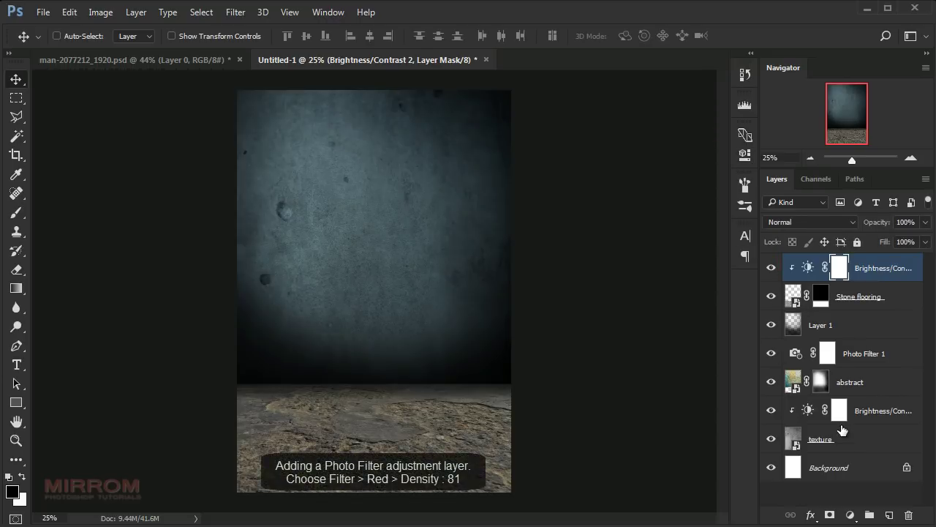
# - Add a Red Photo Filter adjustment clipped to the floor layer at 81% density
pyautogui.click(848, 517)
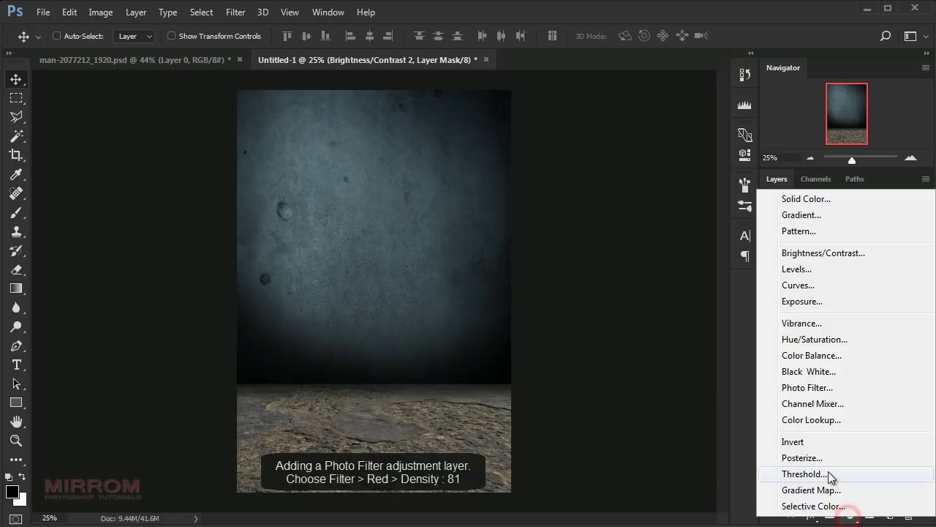
pyautogui.click(807, 388)
pyautogui.click(671, 176)
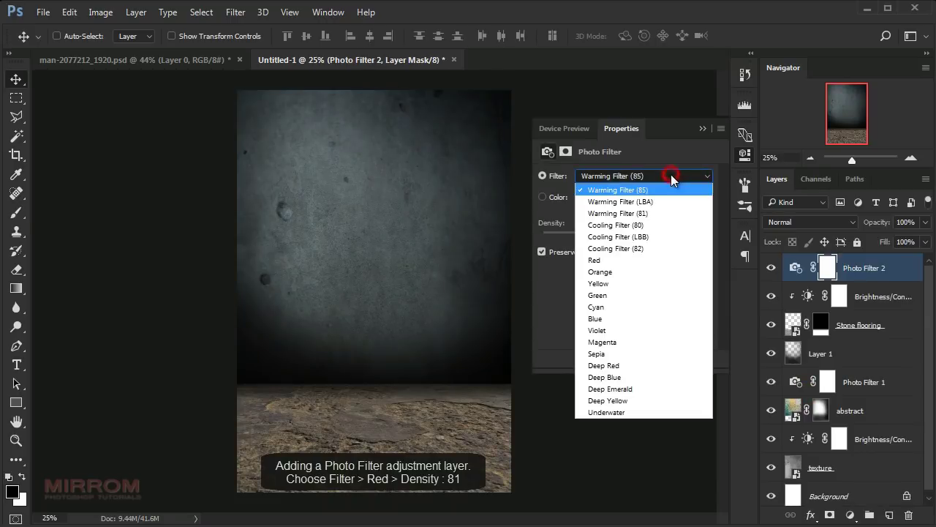
pyautogui.click(643, 256)
pyautogui.moveTo(592, 239); pyautogui.dragTo(587, 258)
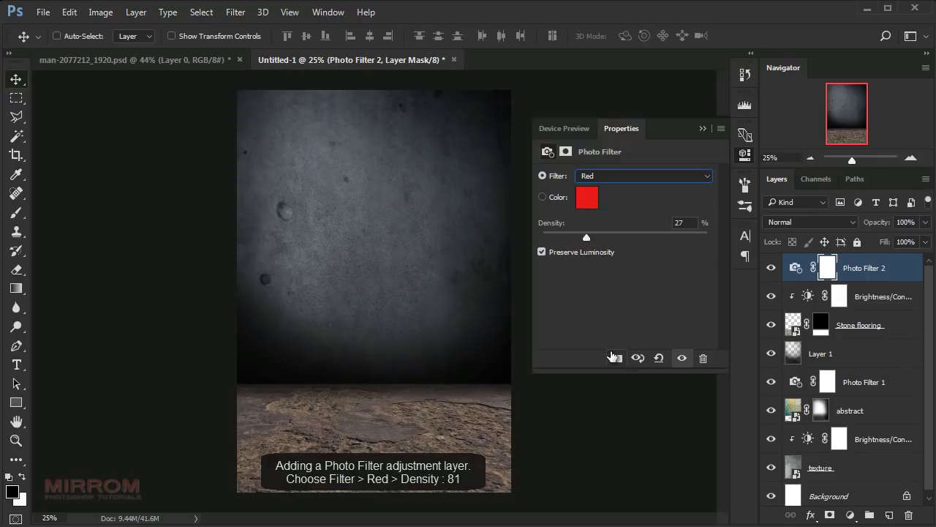
pyautogui.click(614, 357)
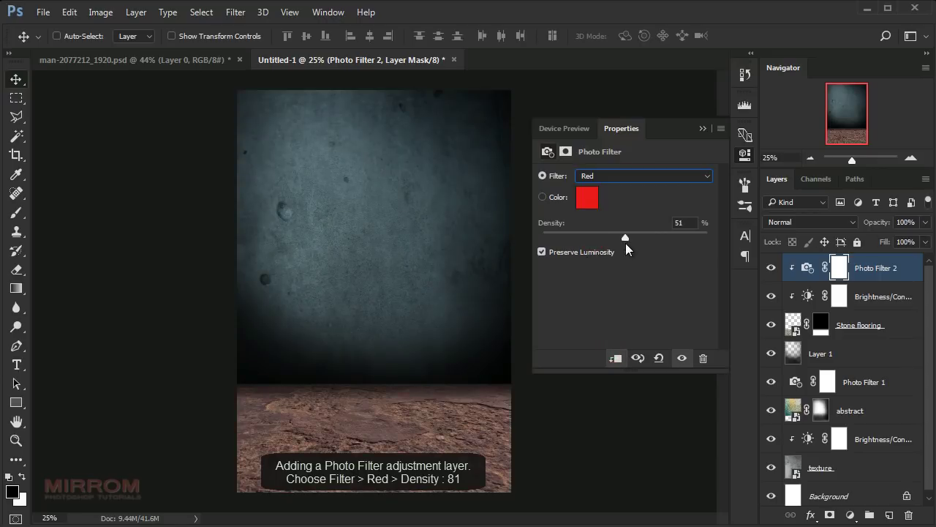
pyautogui.moveTo(625, 242); pyautogui.dragTo(675, 243)
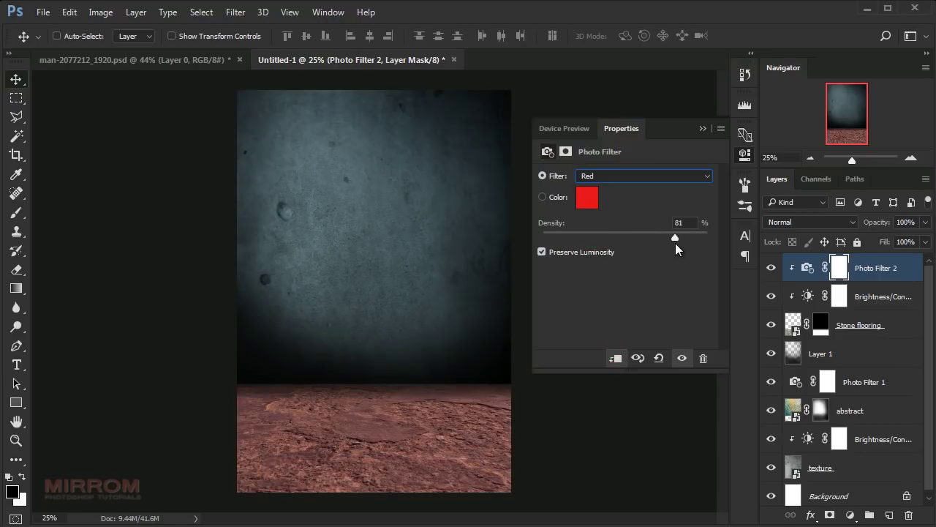
pyautogui.click(702, 128)
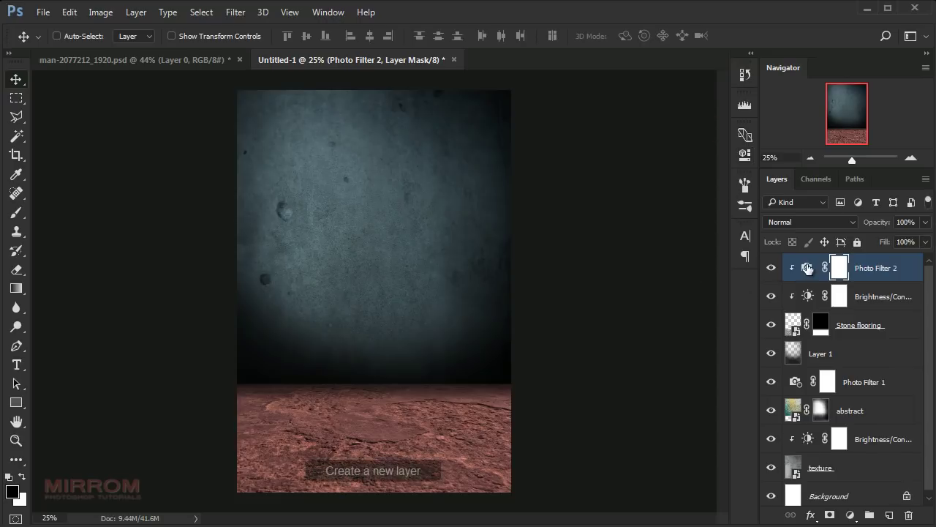
pyautogui.click(808, 268)
# - On a new layer, paint a dark band across the floor-wall horizon with a 700px brush at 50% opacity
pyautogui.click(888, 516)
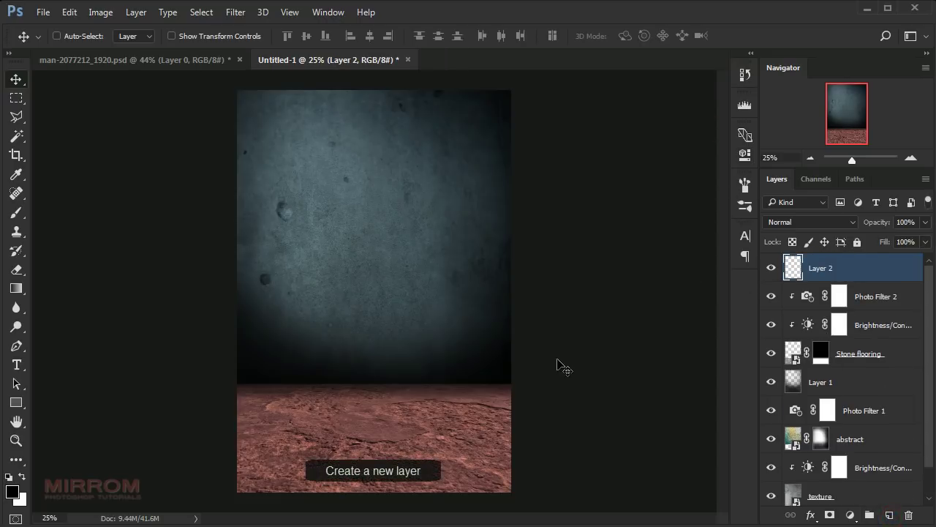
pyautogui.hotkey('ctrl', '-')
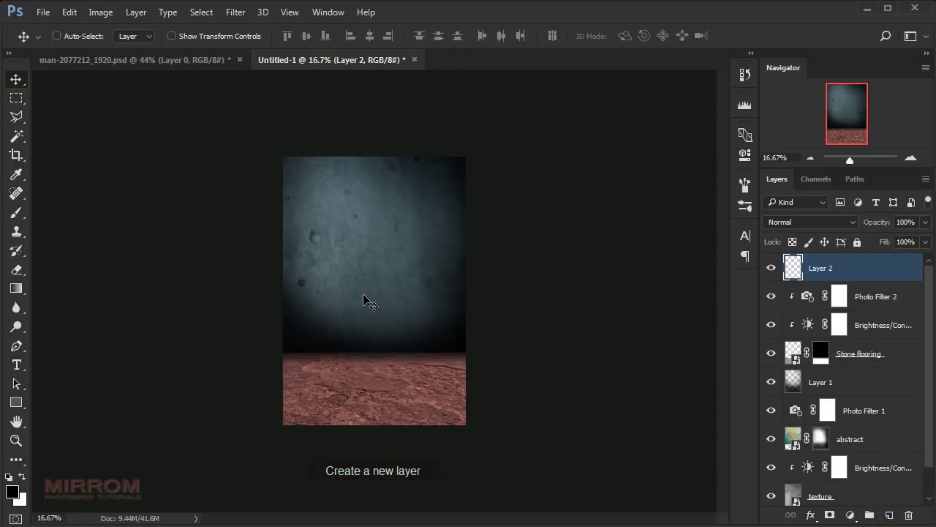
pyautogui.press('b')
pyautogui.click(309, 37)
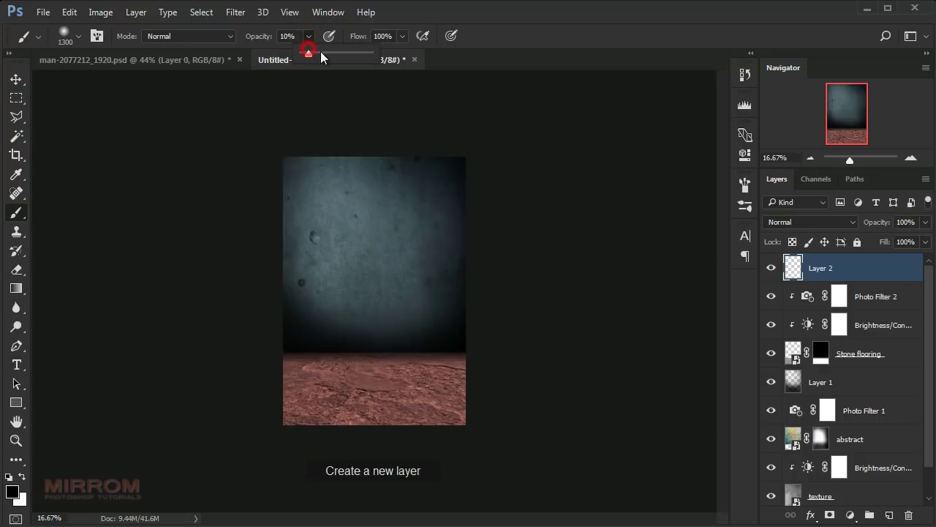
pyautogui.moveTo(331, 53); pyautogui.dragTo(335, 54)
pyautogui.click(539, 336)
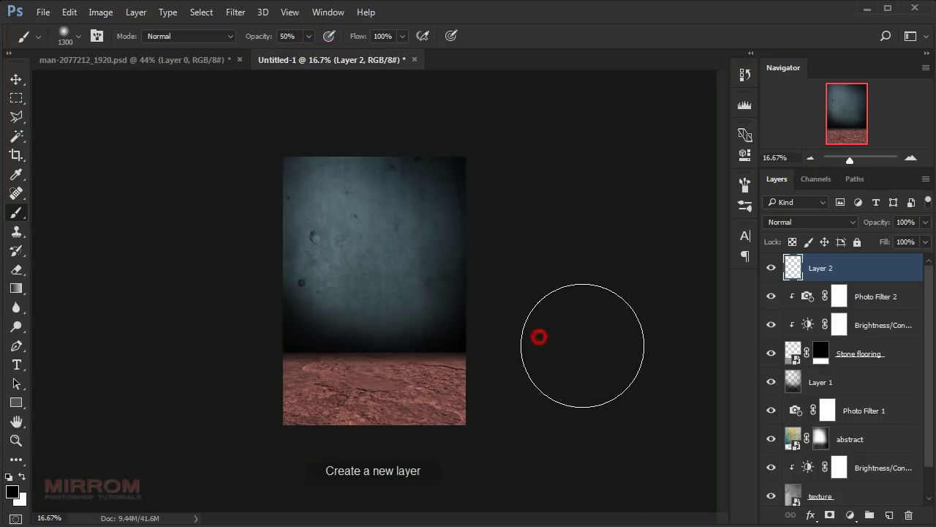
pyautogui.click(542, 376)
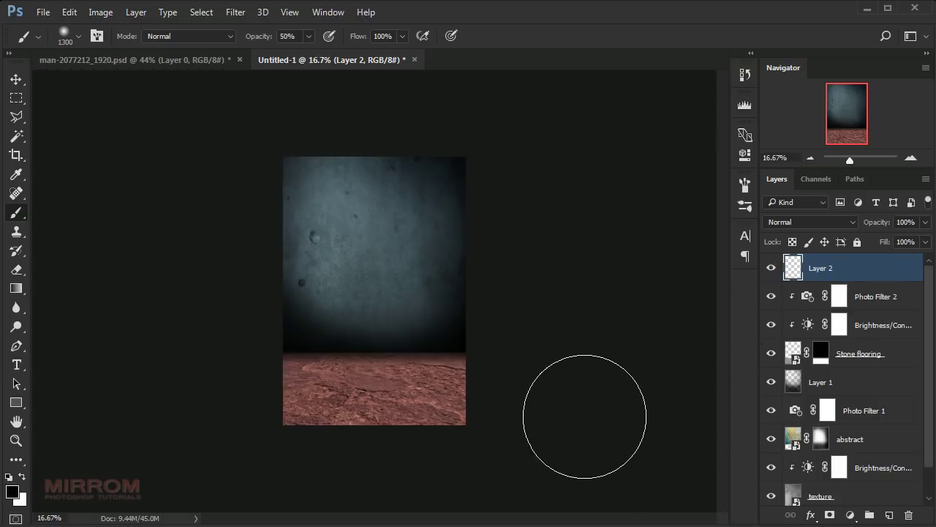
pyautogui.press('[')
pyautogui.press('[')
pyautogui.press('[')
pyautogui.press('[')
pyautogui.press('[')
pyautogui.press('[')
pyautogui.press('[')
pyautogui.press('[')
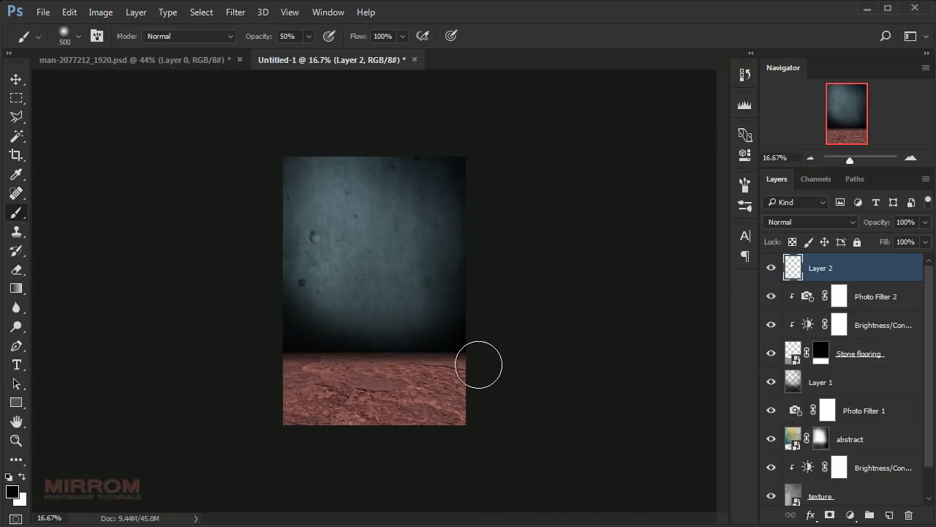
pyautogui.moveTo(476, 366); pyautogui.dragTo(162, 357)
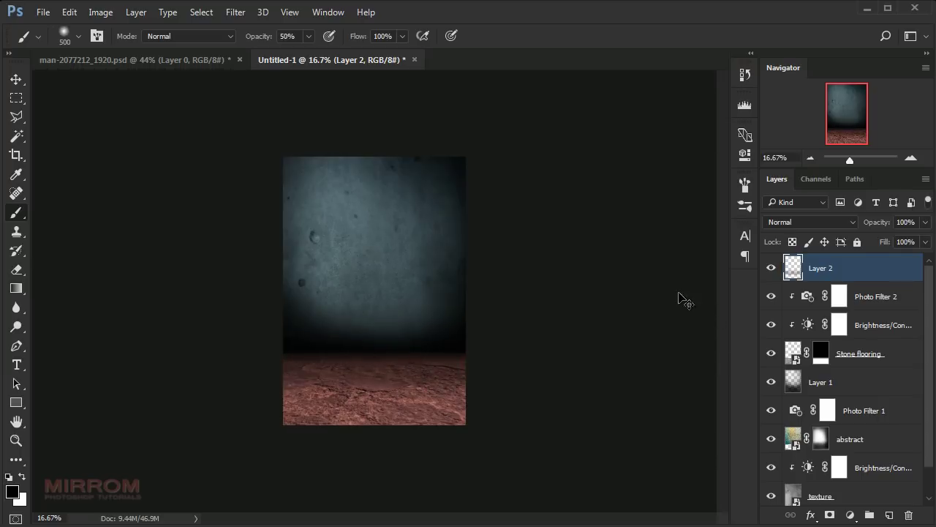
# - Clip Layer 2 to the layers below and darken the horizon band and bottom of the floor with larger strokes
pyautogui.rightClick(878, 273)
pyautogui.click(795, 313)
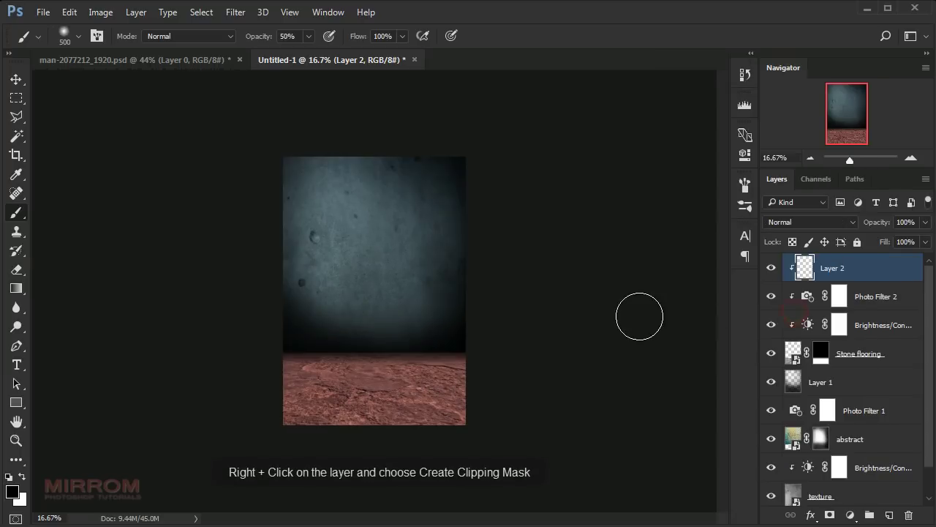
pyautogui.moveTo(487, 330); pyautogui.dragTo(359, 341)
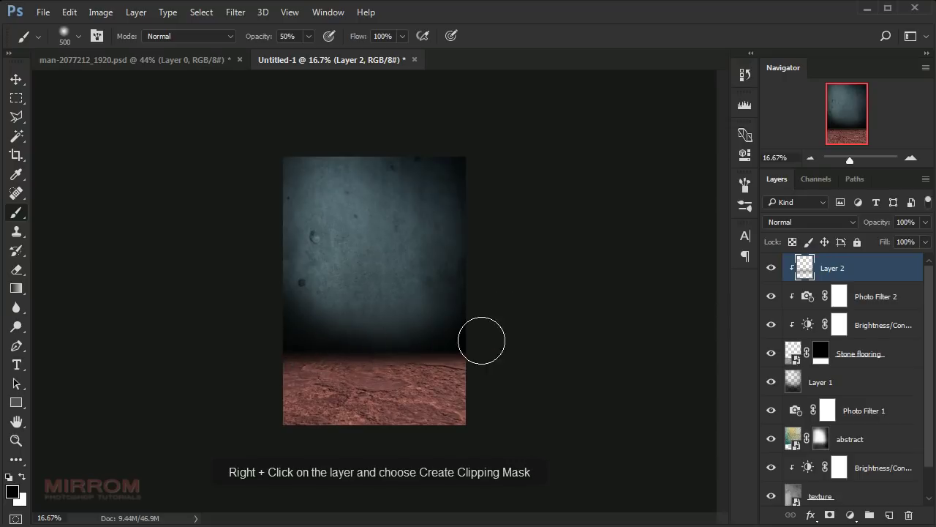
pyautogui.press(']')
pyautogui.press(']')
pyautogui.moveTo(487, 328); pyautogui.dragTo(313, 334)
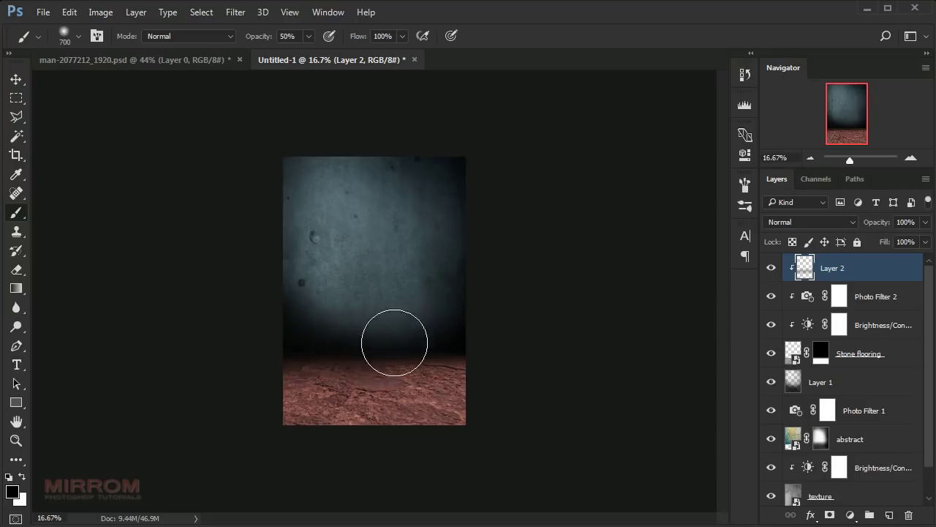
pyautogui.press(']')
pyautogui.press(']')
pyautogui.moveTo(495, 340)
pyautogui.mouseDown()
pyautogui.moveTo(495, 349)
pyautogui.moveTo(338, 327)
pyautogui.mouseUp()
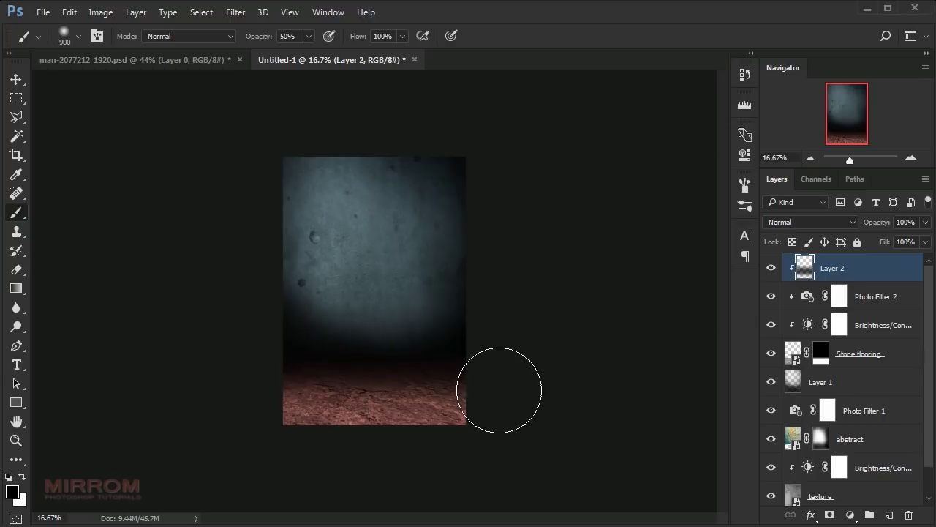
pyautogui.moveTo(454, 454)
pyautogui.mouseDown()
pyautogui.moveTo(324, 464)
pyautogui.moveTo(430, 456)
pyautogui.mouseUp()
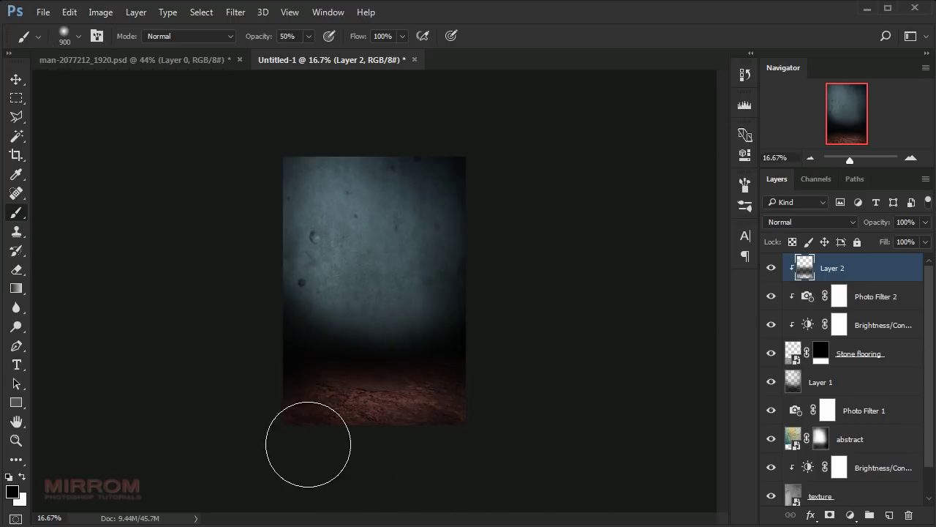
pyautogui.moveTo(290, 437)
pyautogui.mouseDown()
pyautogui.moveTo(533, 450)
pyautogui.moveTo(527, 460)
pyautogui.mouseUp()
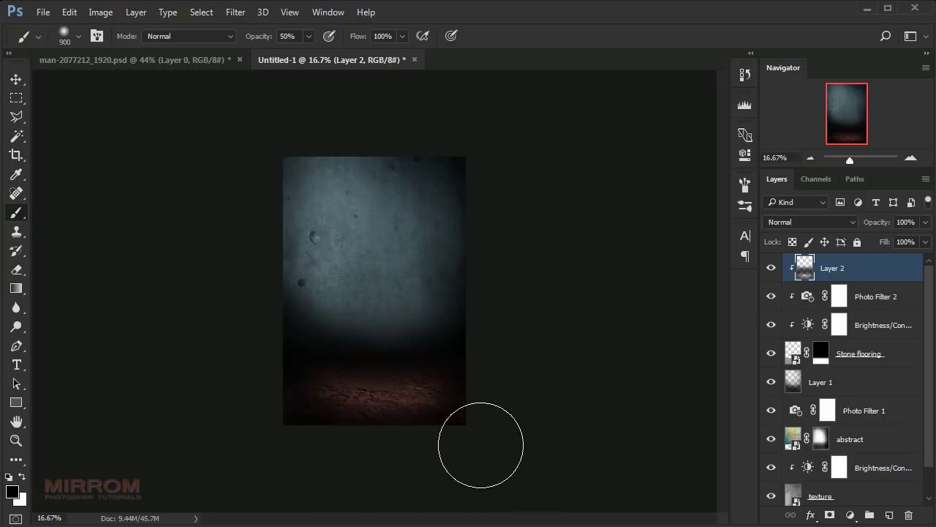
# - Lower Layer 2's opacity and faintly darken the floor with a 400px brush at 10% opacity
pyautogui.moveTo(872, 223); pyautogui.dragTo(869, 225)
pyautogui.press('Return')
pyautogui.click(186, 162)
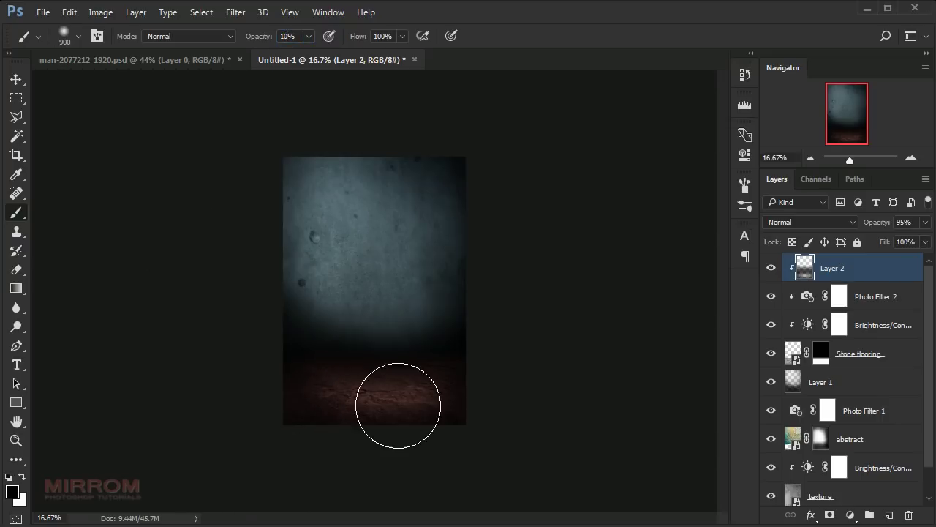
pyautogui.press('[')
pyautogui.press('[')
pyautogui.press('[')
pyautogui.hotkey('ctrl', '+')
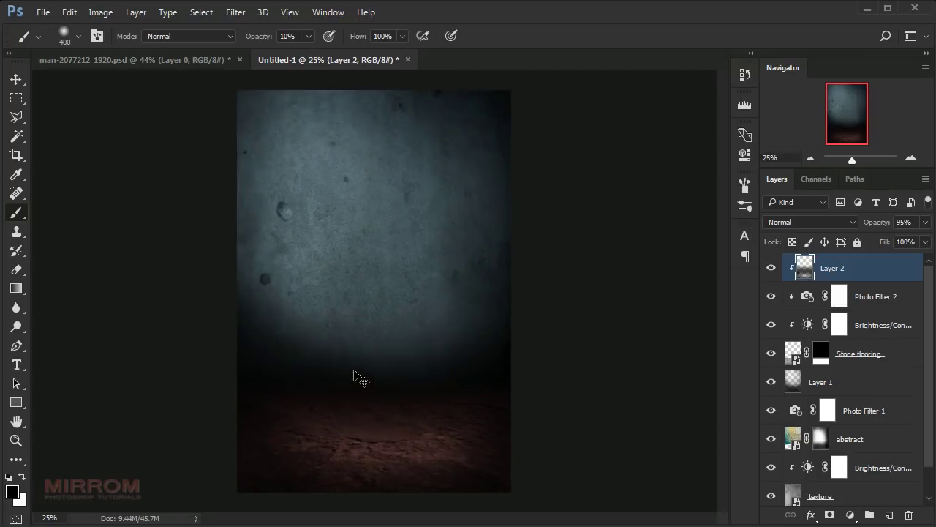
pyautogui.moveTo(505, 422); pyautogui.dragTo(355, 414)
pyautogui.moveTo(466, 455)
pyautogui.mouseDown()
pyautogui.moveTo(424, 459)
pyautogui.moveTo(315, 411)
pyautogui.moveTo(359, 386)
pyautogui.moveTo(451, 387)
pyautogui.moveTo(370, 393)
pyautogui.mouseUp()
pyautogui.moveTo(539, 386); pyautogui.dragTo(359, 395)
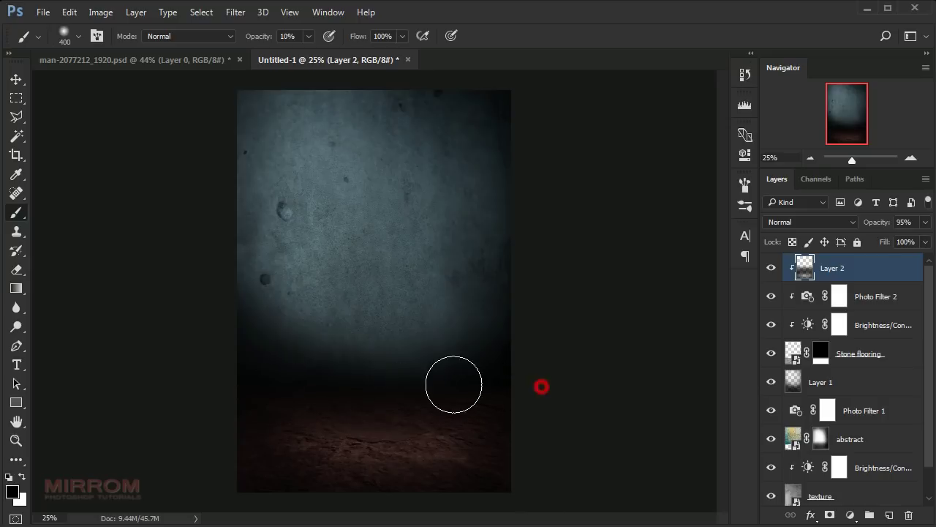
pyautogui.moveTo(502, 392)
pyautogui.mouseDown()
pyautogui.moveTo(286, 391)
pyautogui.moveTo(320, 391)
pyautogui.mouseUp()
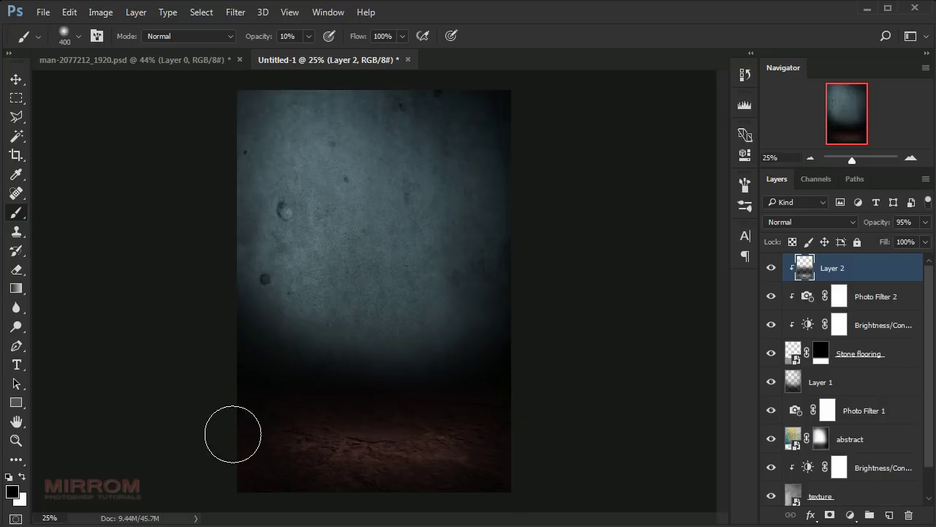
pyautogui.moveTo(428, 485); pyautogui.dragTo(445, 487)
# - Set Layer 2 opacity to about 97% and toggle its visibility to compare the effect
pyautogui.moveTo(879, 225); pyautogui.dragTo(881, 226)
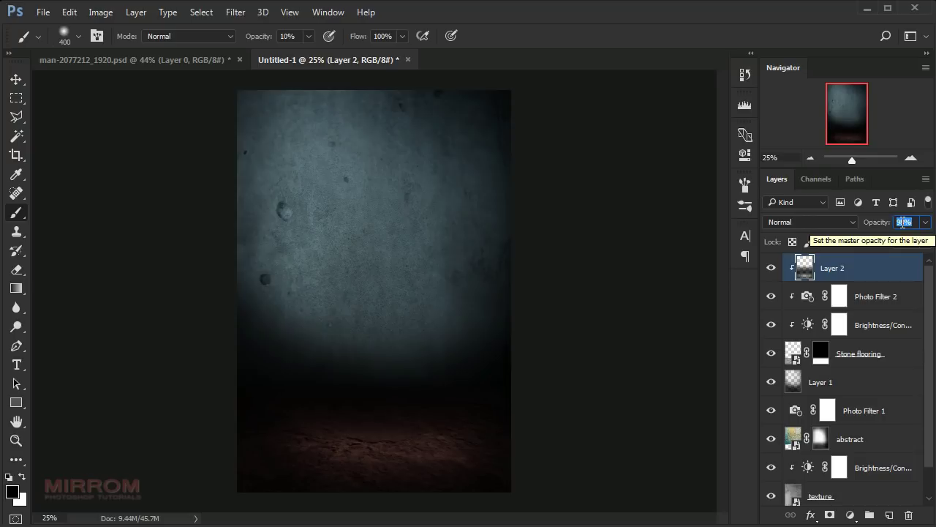
pyautogui.press('Up')
pyautogui.press('v')
pyautogui.click(771, 268)
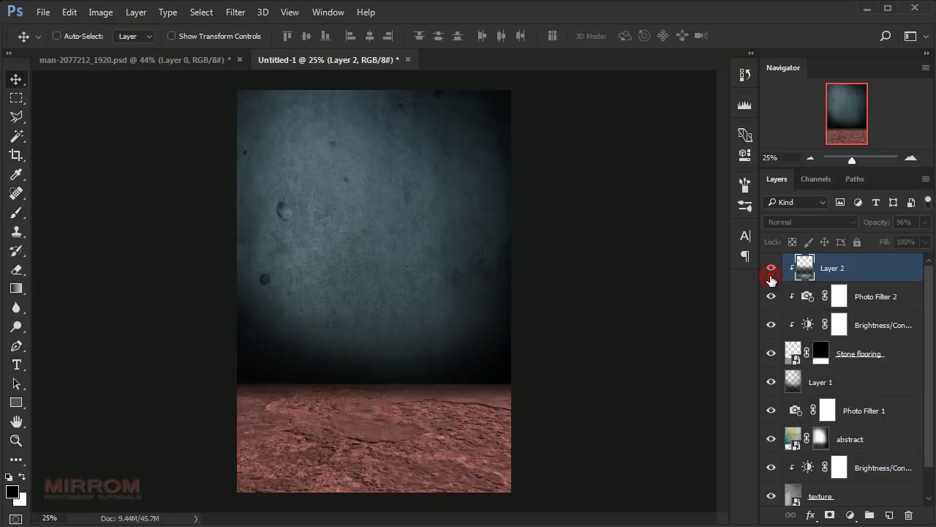
pyautogui.click(773, 382)
# - On Layer 1, darken the wall's right side and lower middle with a 900px soft brush
pyautogui.click(819, 386)
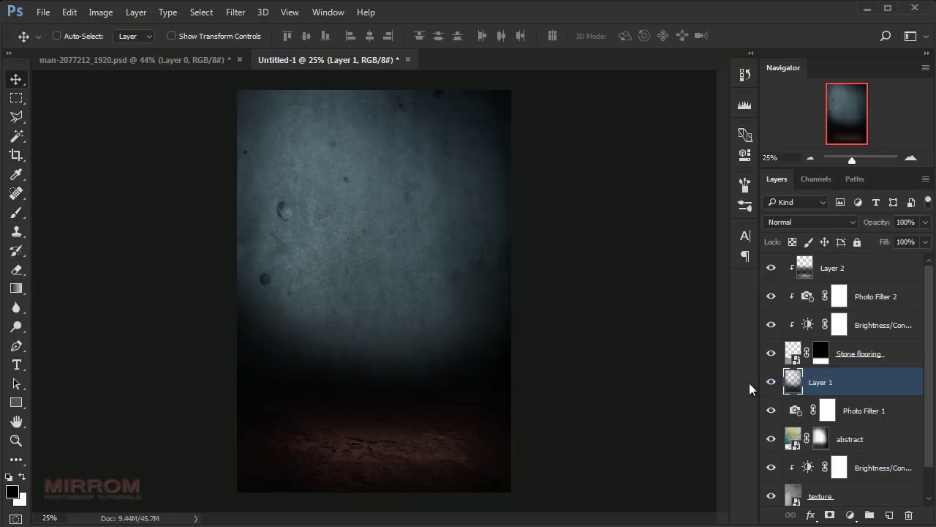
pyautogui.press('b')
pyautogui.press(']')
pyautogui.press(']')
pyautogui.press(']')
pyautogui.press(']')
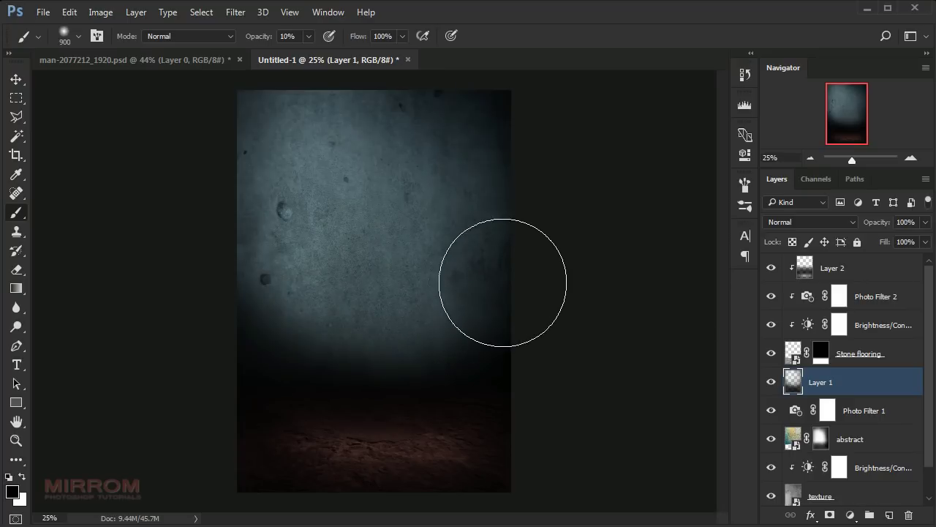
pyautogui.press(']')
pyautogui.click(448, 321)
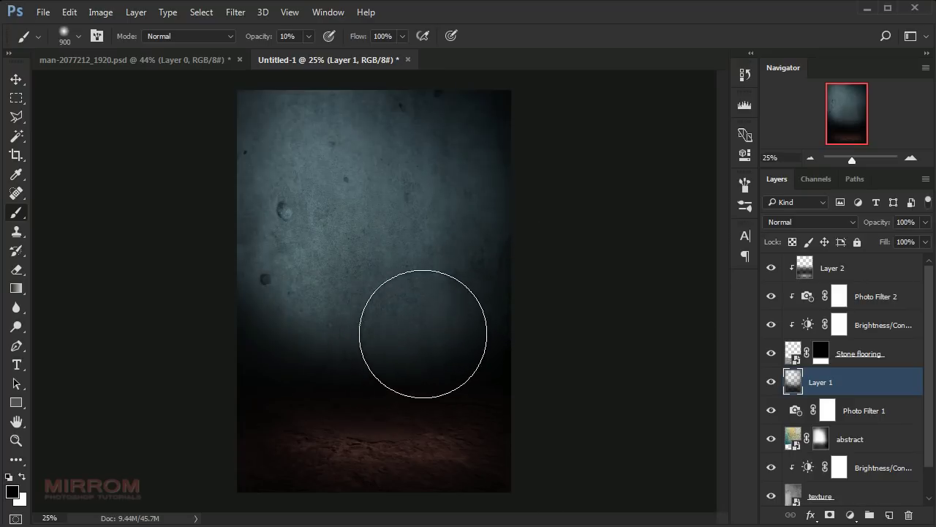
pyautogui.click(322, 356)
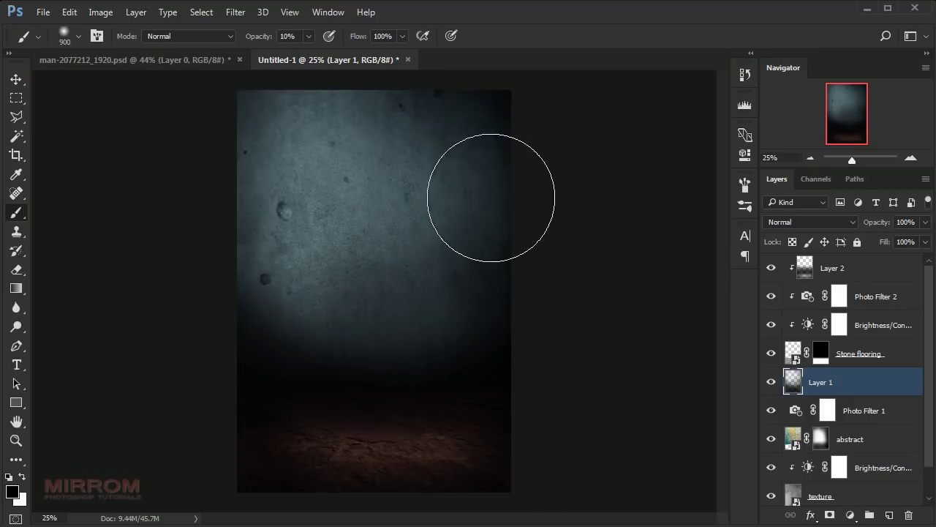
# - Enable Layer 0's mask in man-2077212_1920.psd and drag the cut-out man into Untitled-1
pyautogui.press('v')
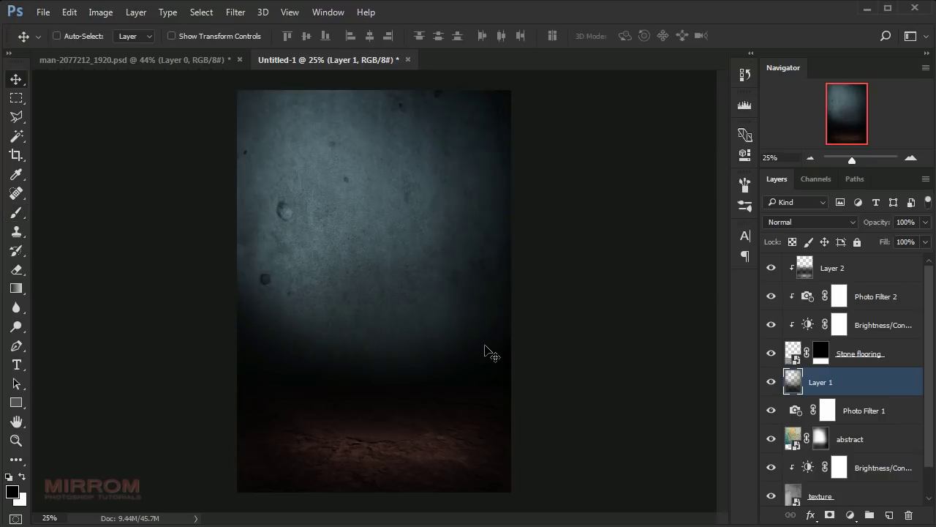
pyautogui.click(182, 64)
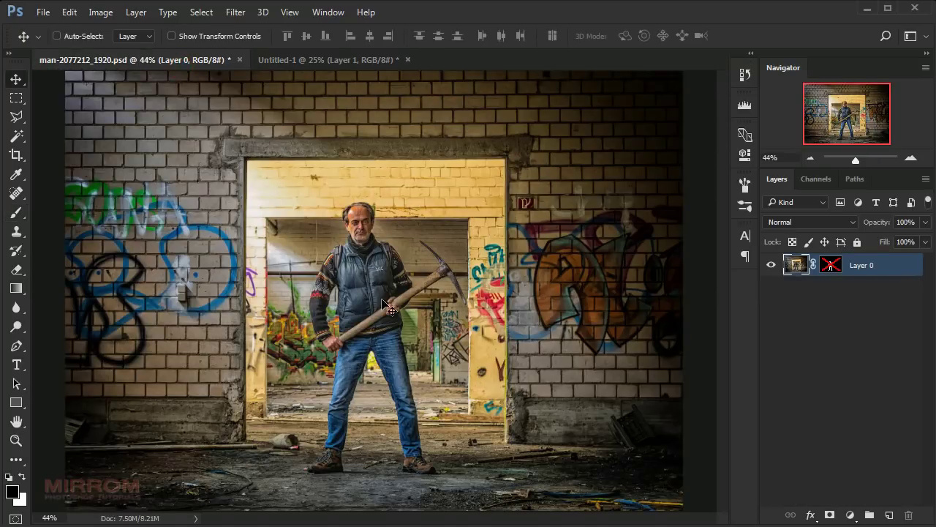
pyautogui.rightClick(831, 273)
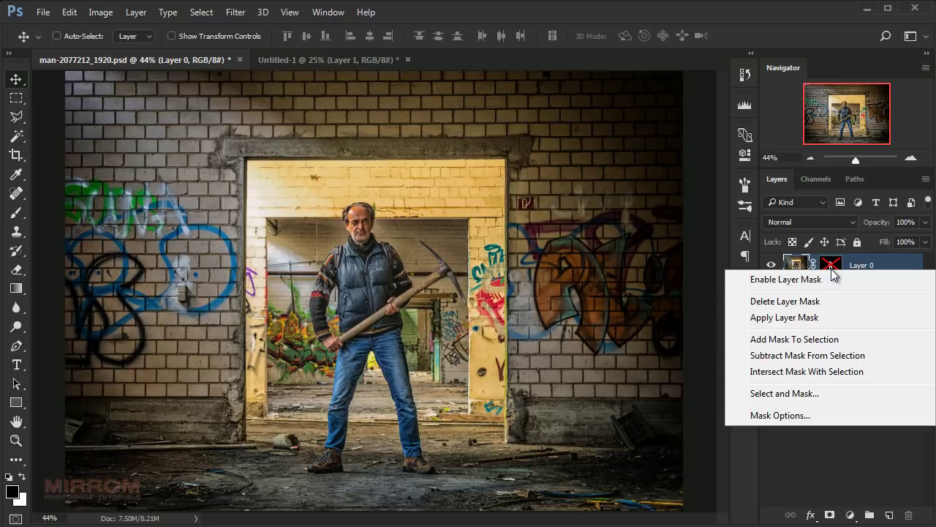
pyautogui.click(832, 278)
pyautogui.moveTo(367, 348); pyautogui.dragTo(350, 232)
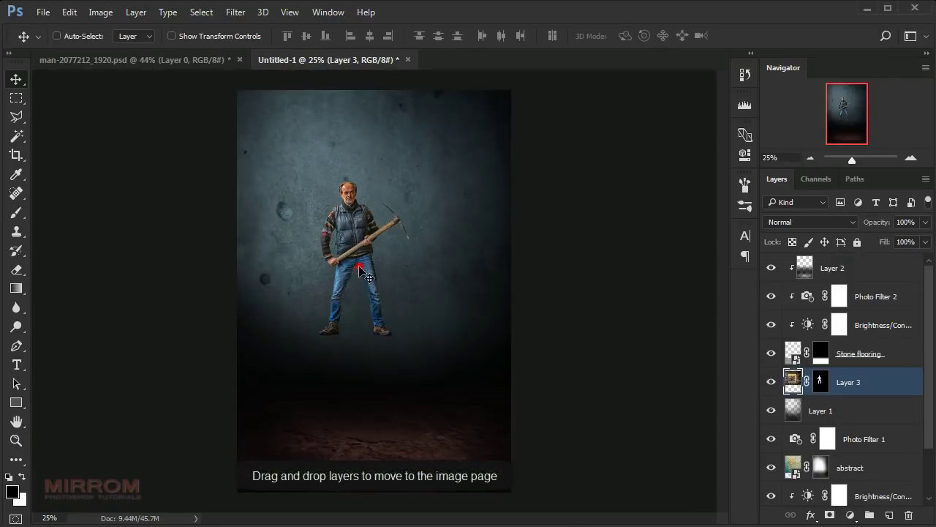
pyautogui.moveTo(387, 292); pyautogui.dragTo(417, 343)
# - Move the man's layer to the top, nudge him lower, and close the man-2077212_1920.psd photo
pyautogui.moveTo(854, 386); pyautogui.dragTo(820, 262)
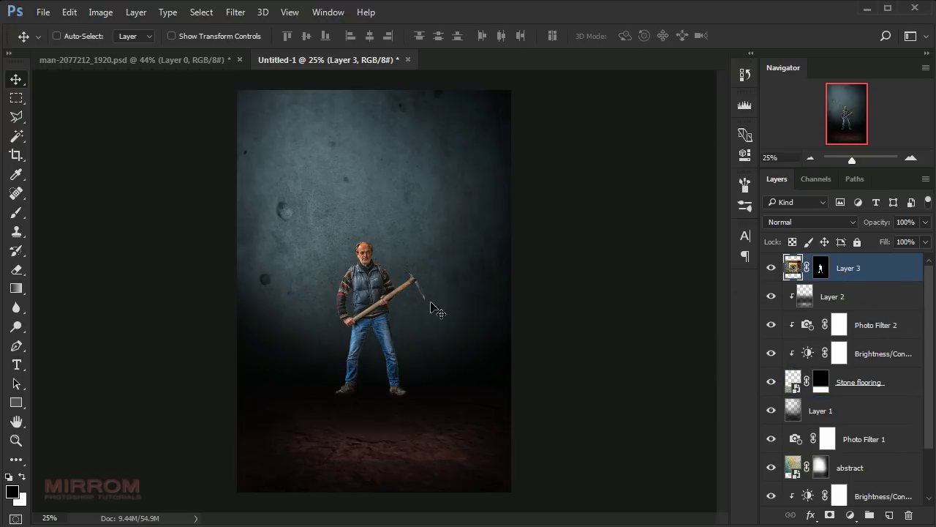
pyautogui.moveTo(431, 305)
pyautogui.mouseDown()
pyautogui.moveTo(433, 323)
pyautogui.moveTo(479, 336)
pyautogui.mouseUp()
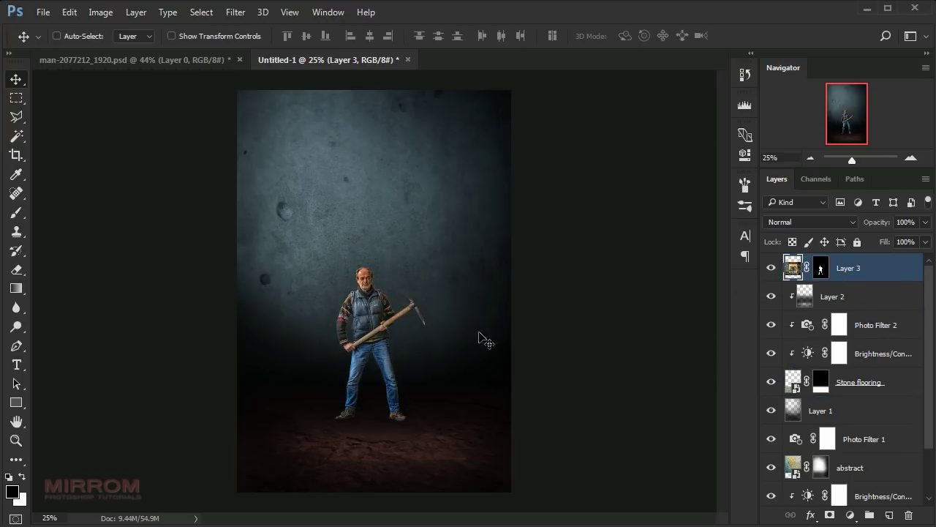
pyautogui.click(240, 60)
pyautogui.click(461, 218)
pyautogui.press('ctrl')
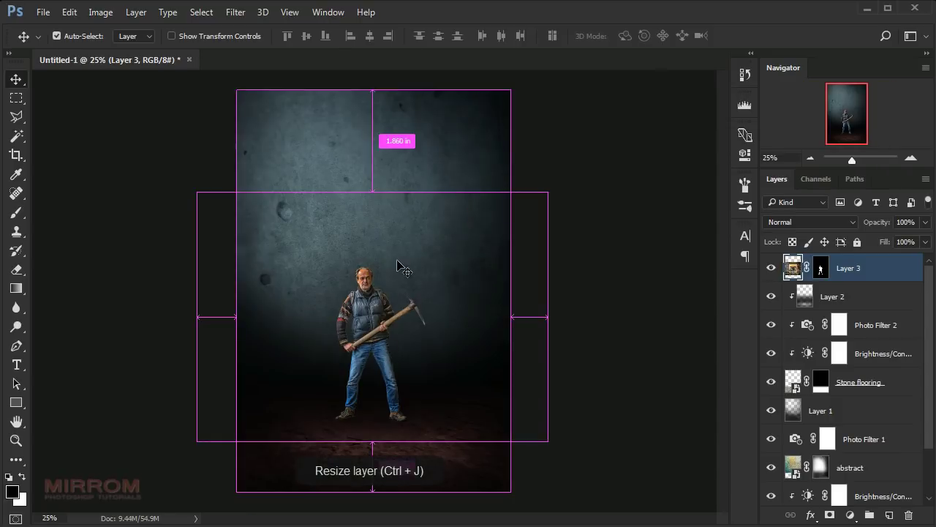
# - Scale the man up with Free Transform and raise him so he stands on the floor
pyautogui.hotkey('ctrl', 't')
pyautogui.moveTo(548, 192); pyautogui.dragTo(621, 142)
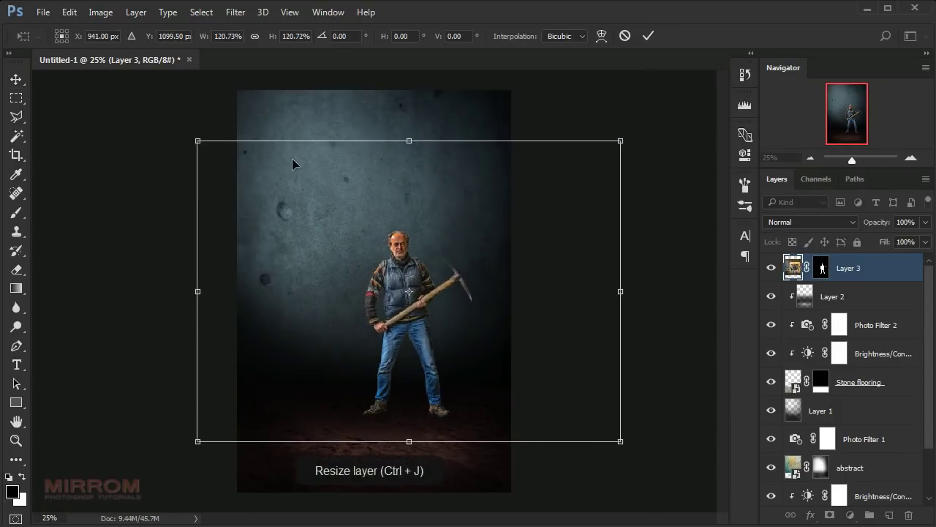
pyautogui.moveTo(197, 142); pyautogui.dragTo(119, 85)
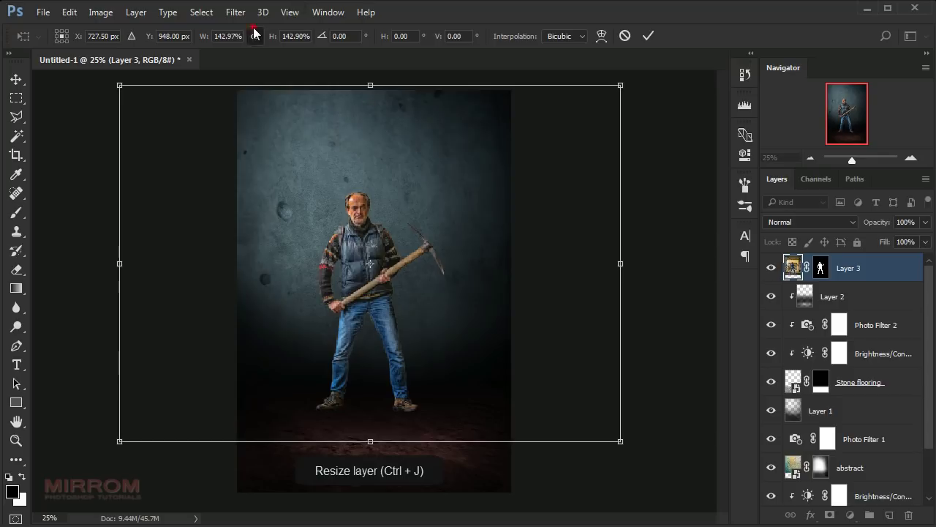
pyautogui.moveTo(208, 38); pyautogui.dragTo(221, 41)
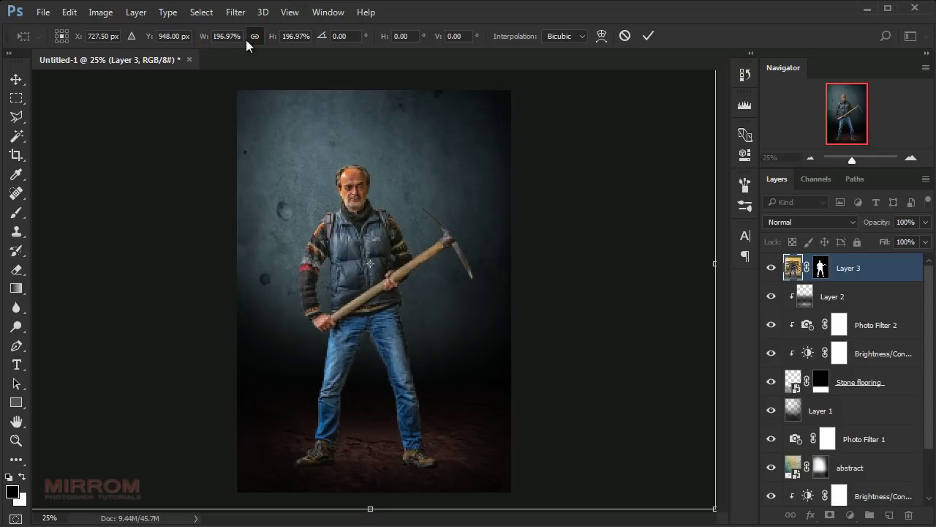
pyautogui.press('Return')
pyautogui.moveTo(360, 254); pyautogui.dragTo(372, 224)
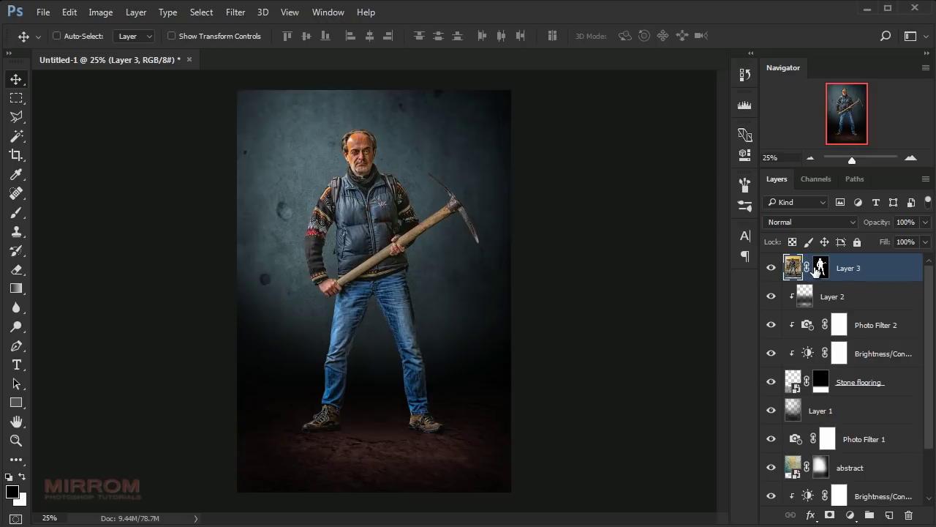
# - Apply the man's layer mask and rename the layer to Model
pyautogui.rightClick(820, 268)
pyautogui.click(805, 312)
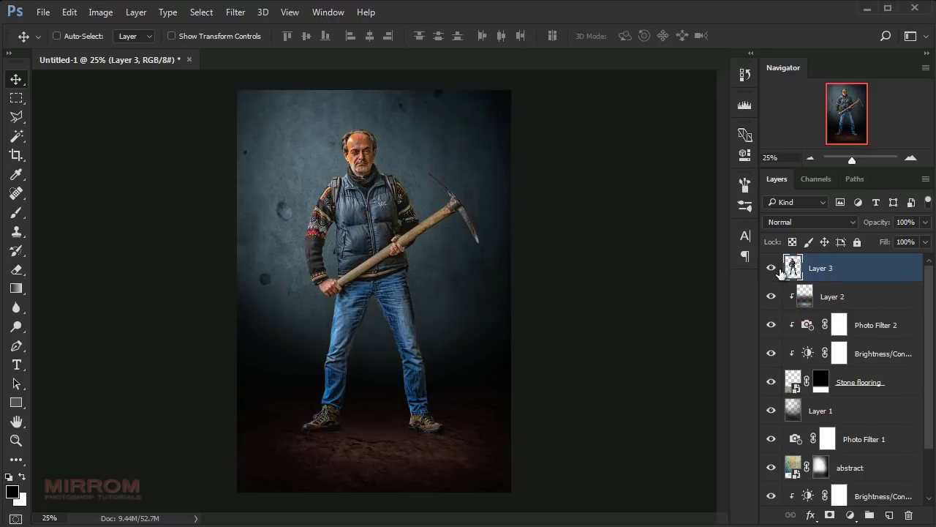
pyautogui.doubleClick(819, 269)
pyautogui.write('Model')
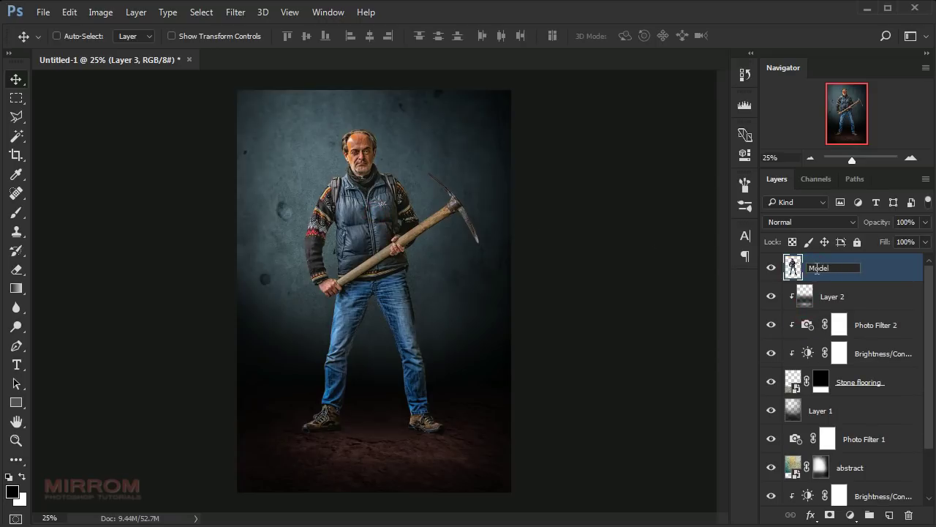
pyautogui.press('Return')
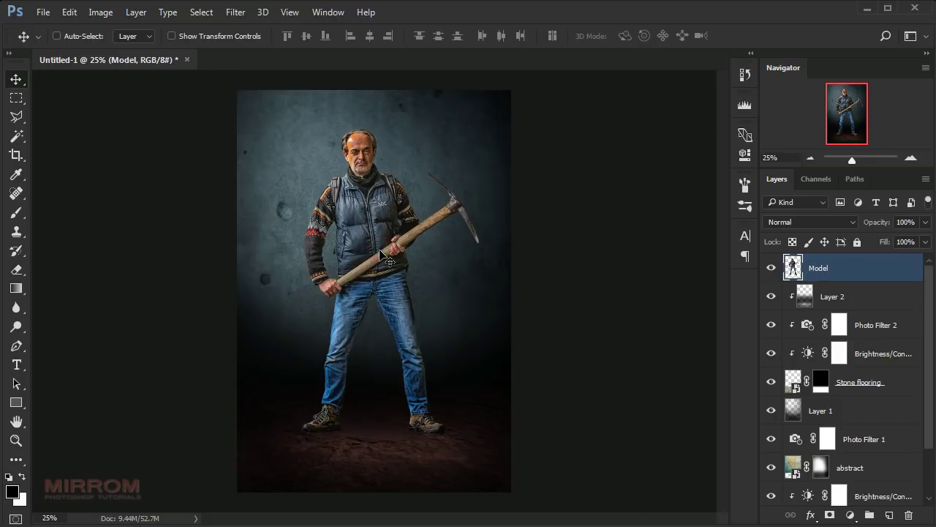
# - Fine-tune the man's position and stretch him slightly taller from the top
pyautogui.moveTo(379, 253); pyautogui.dragTo(381, 262)
pyautogui.hotkey('ctrl', 't')
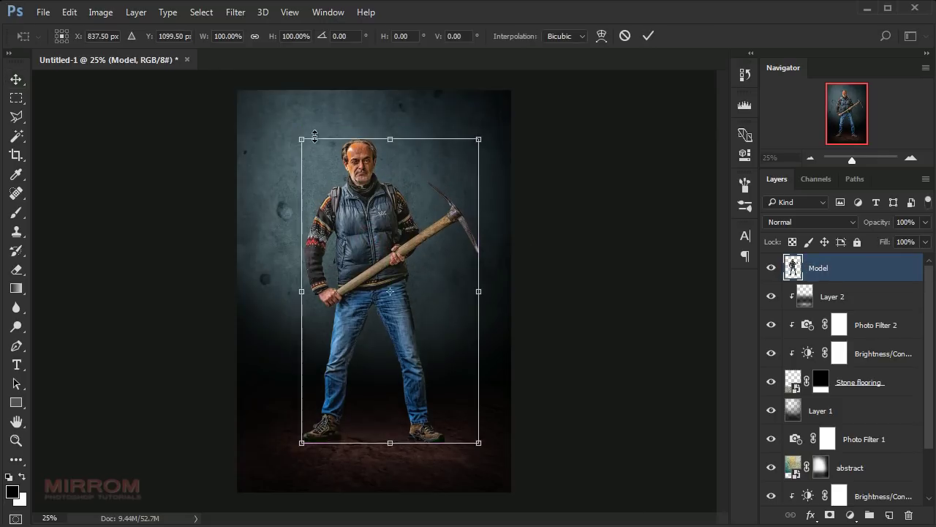
pyautogui.moveTo(315, 136); pyautogui.dragTo(316, 126)
pyautogui.press('Return')
pyautogui.moveTo(363, 183); pyautogui.dragTo(366, 180)
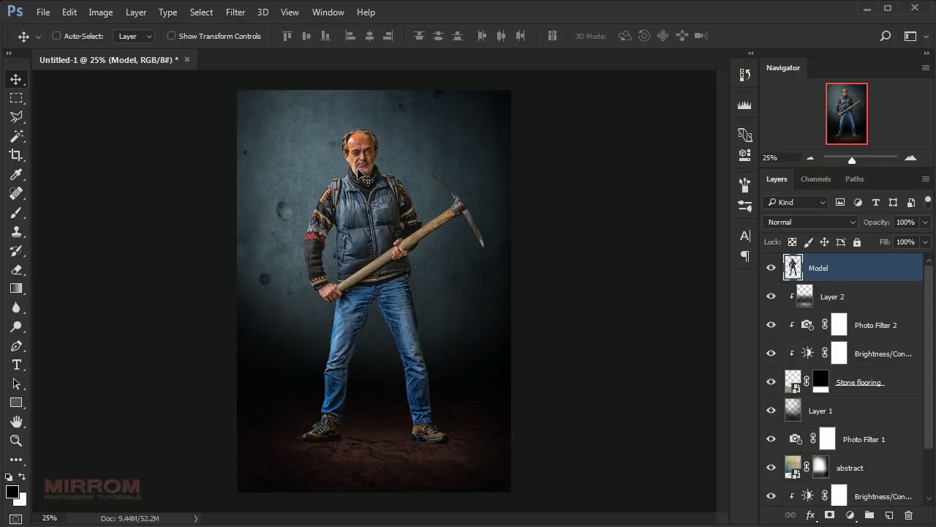
# - Fill the man's outline with black on a new layer placed beneath Model
pyautogui.click(889, 514)
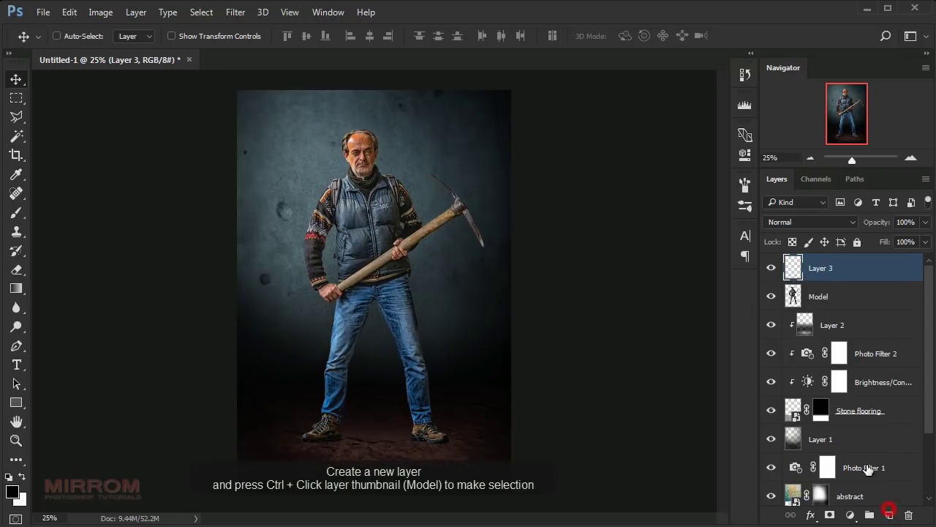
pyautogui.keyDown('ctrl'); pyautogui.click(797, 305); pyautogui.keyUp('ctrl')
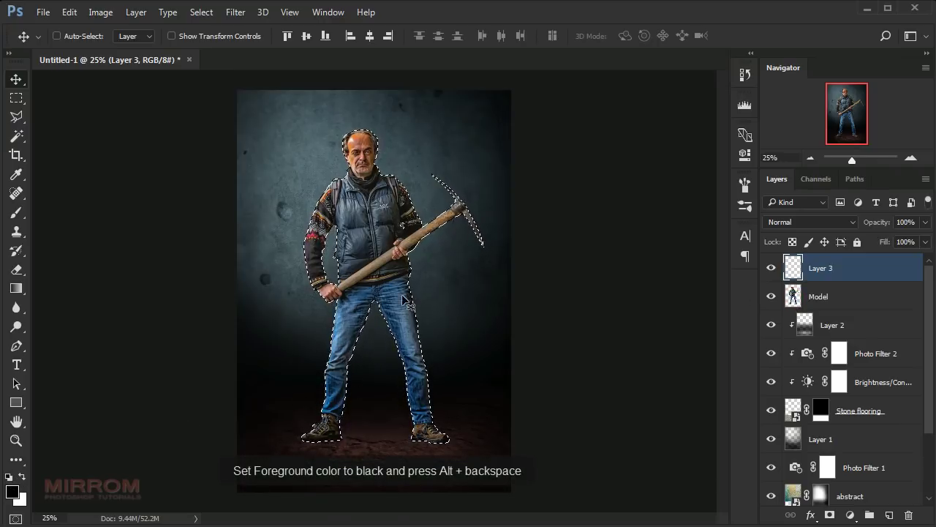
pyautogui.hotkey('alt', 'BackSpace')
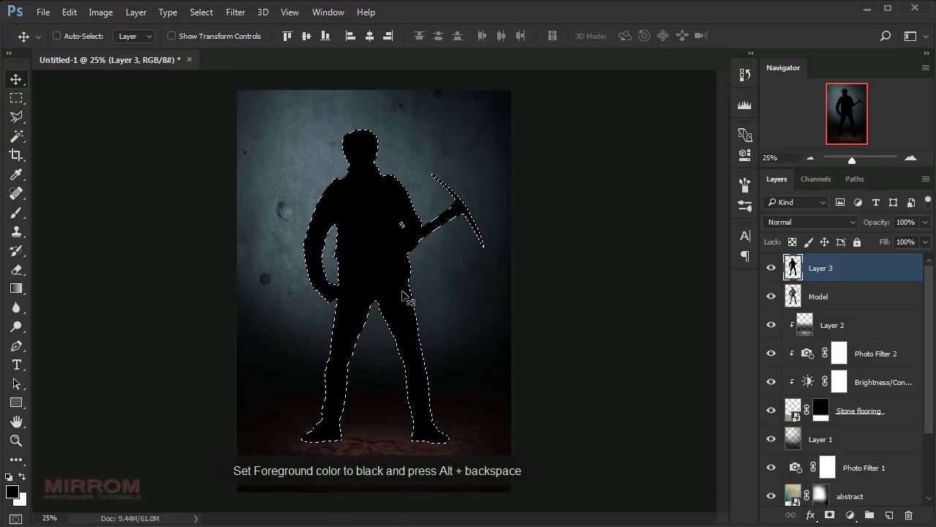
pyautogui.hotkey('ctrl', 'd')
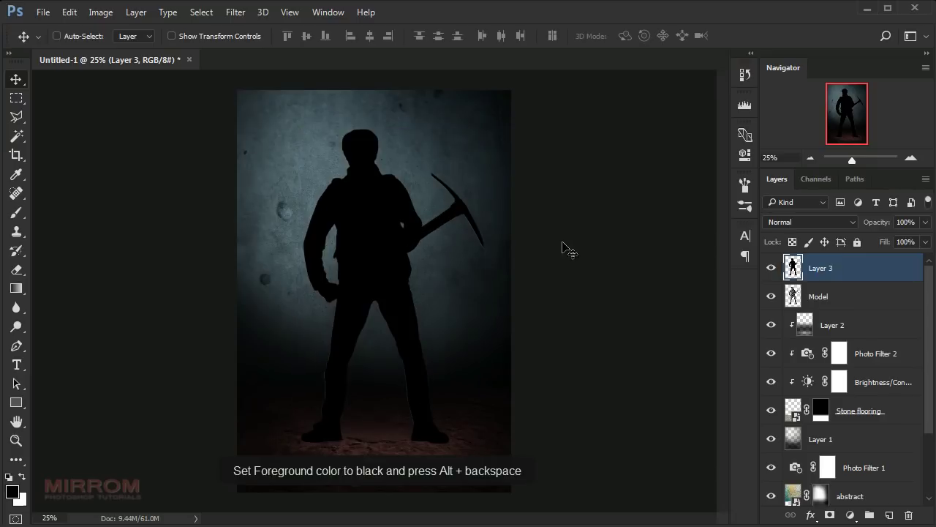
pyautogui.moveTo(820, 269); pyautogui.dragTo(780, 301)
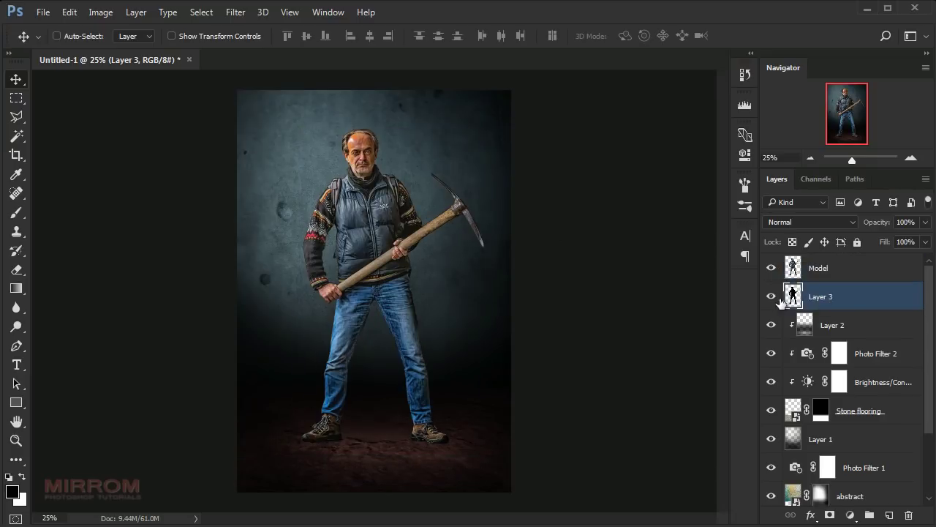
# - Squash, skew right, and perspective-widen the black silhouette into a slanted wall shadow
pyautogui.hotkey('ctrl', 't')
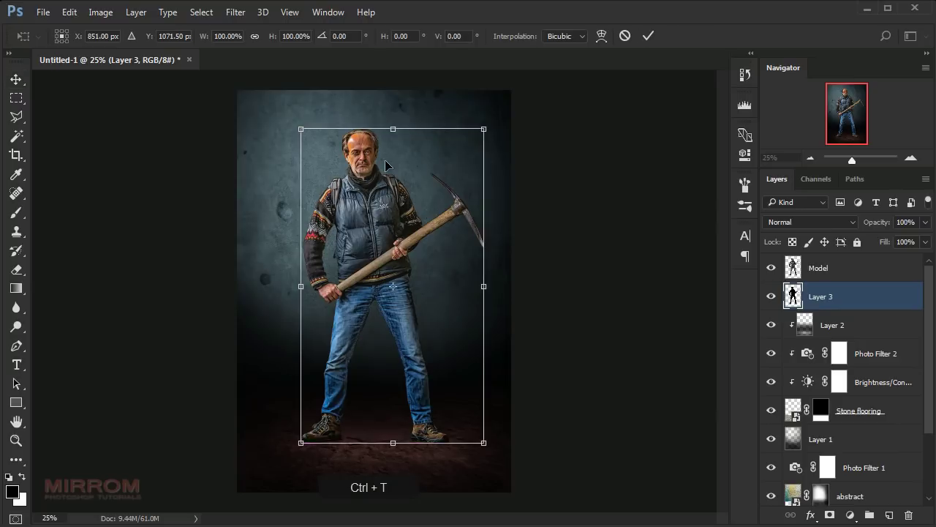
pyautogui.moveTo(390, 126); pyautogui.dragTo(393, 163)
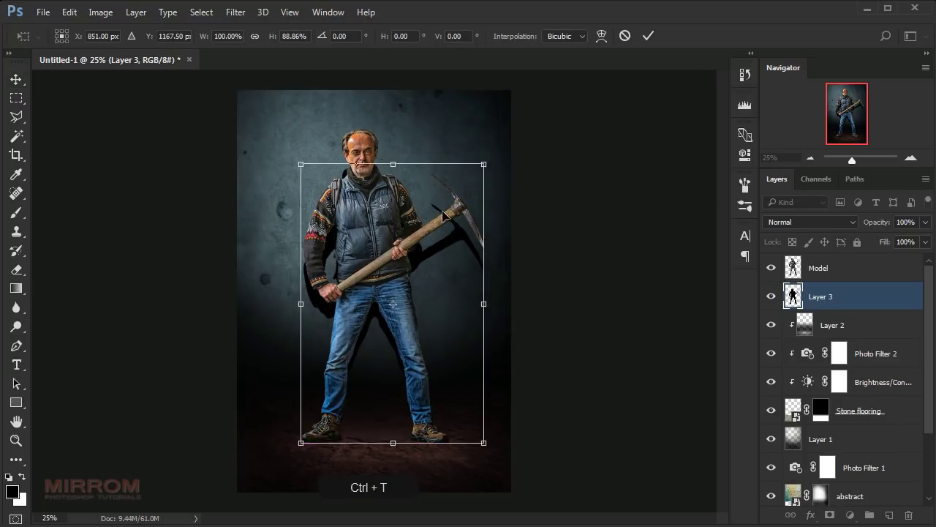
pyautogui.rightClick(442, 211)
pyautogui.click(483, 270)
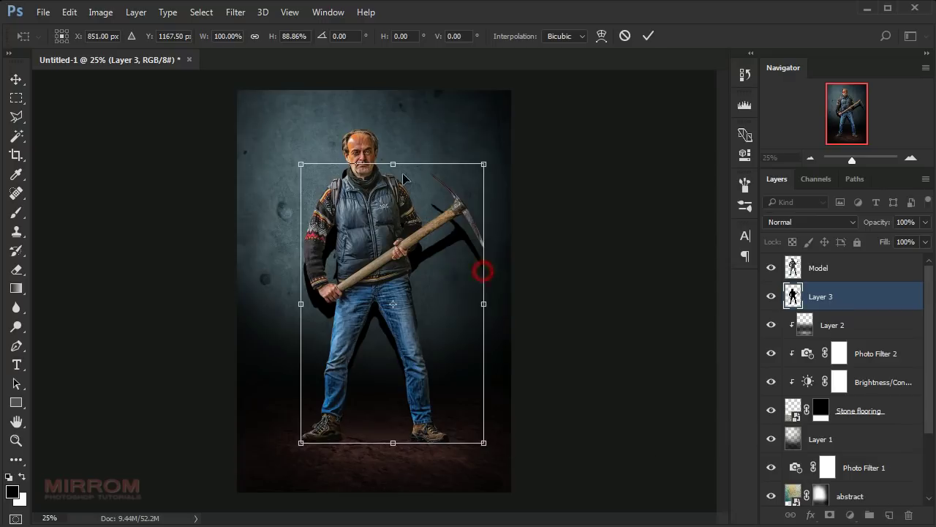
pyautogui.moveTo(398, 164); pyautogui.dragTo(428, 170)
pyautogui.rightClick(457, 175)
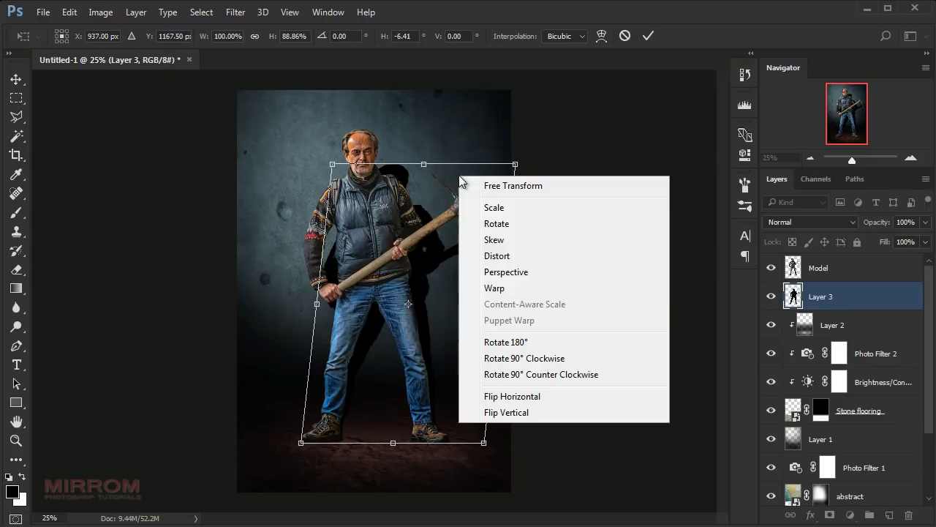
pyautogui.click(491, 270)
pyautogui.moveTo(516, 165); pyautogui.dragTo(522, 166)
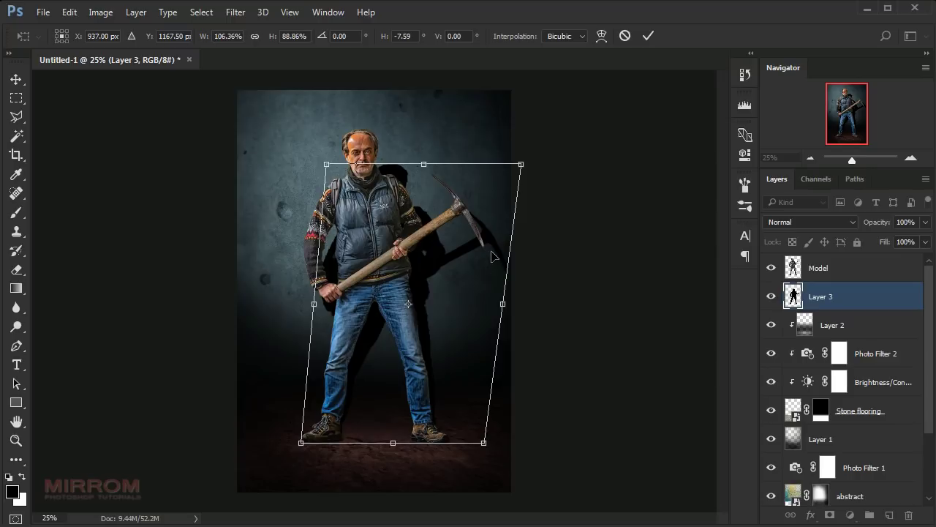
pyautogui.press('Return')
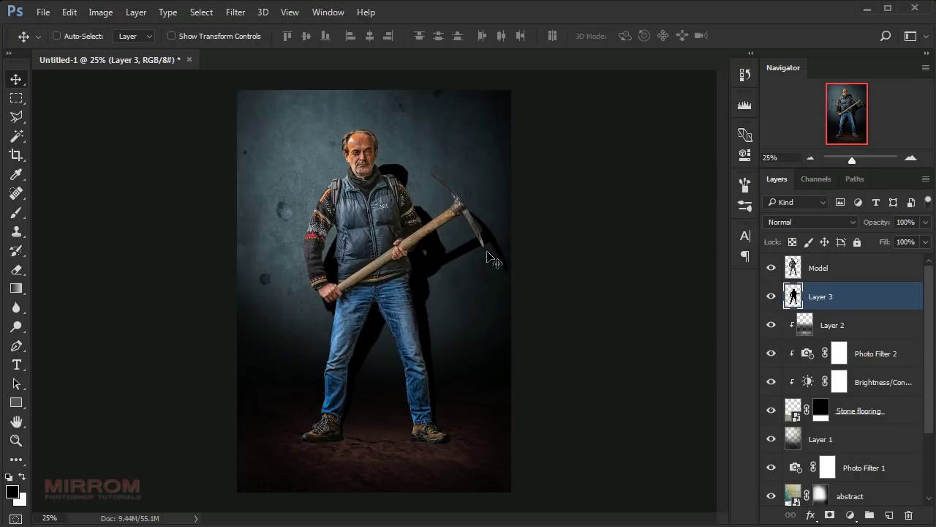
# - Blur the silhouette layer with a 36.2-pixel Gaussian Blur
pyautogui.click(245, 16)
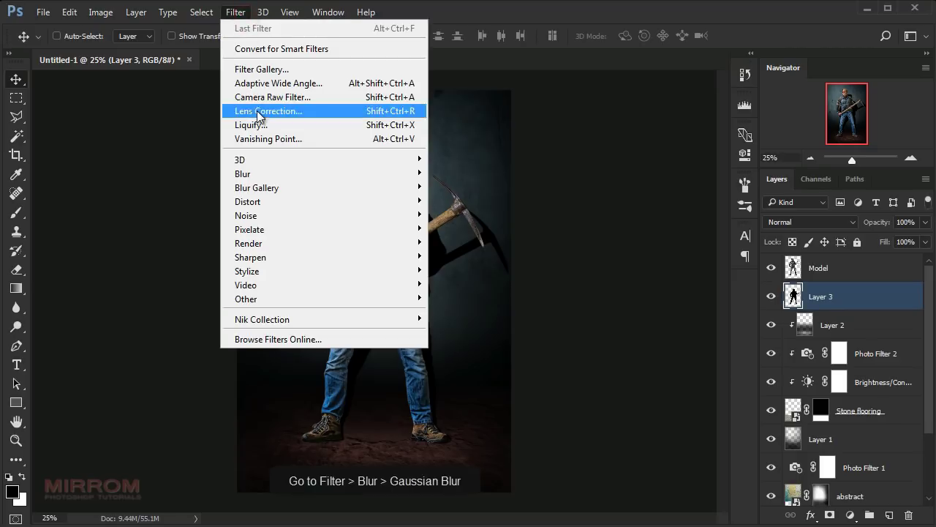
pyautogui.click(450, 232)
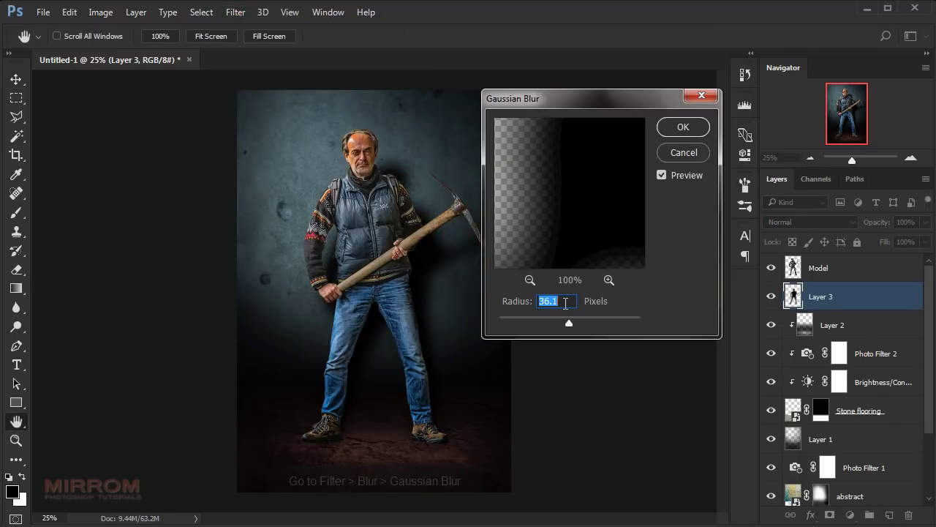
pyautogui.press('Up')
pyautogui.click(678, 130)
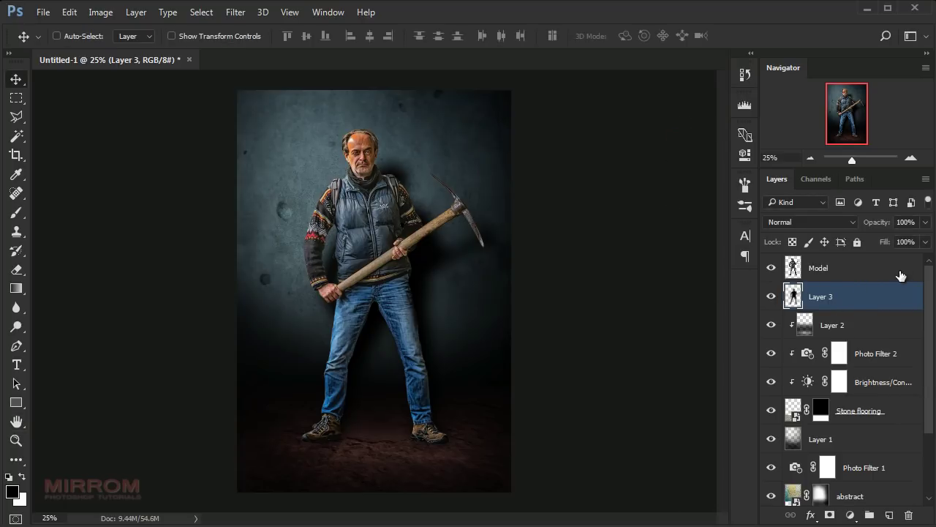
# - Set Layer 3 opacity to 55%, then zoom in to 50% on the figure
pyautogui.click(927, 222)
pyautogui.moveTo(902, 237); pyautogui.dragTo(895, 237)
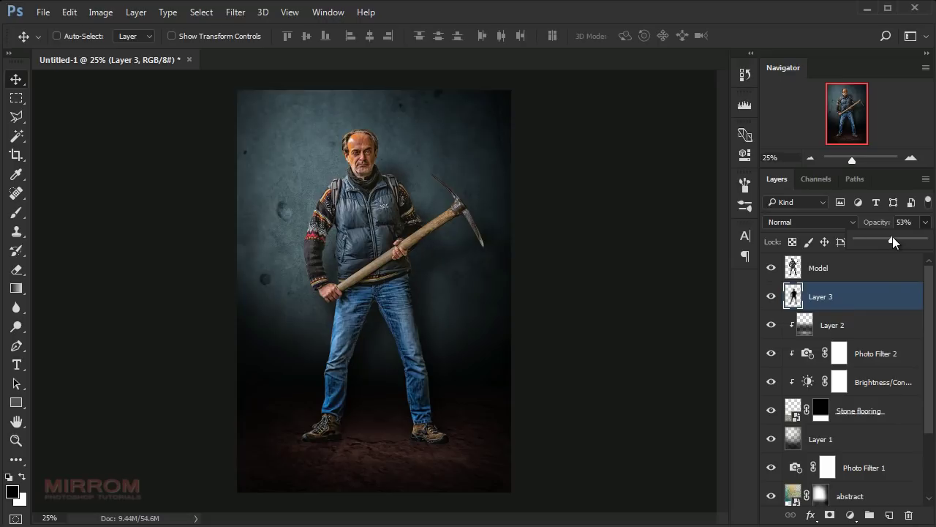
pyautogui.click(839, 261)
pyautogui.hotkey('ctrl', '+')
pyautogui.hotkey('ctrl', '+')
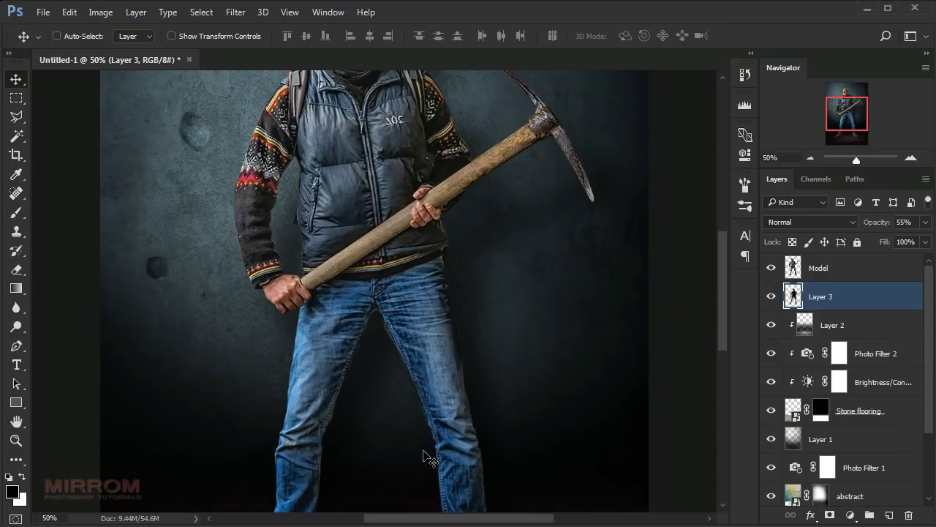
pyautogui.scroll(-3, 378, 330)
pyautogui.scroll(-4, 378, 330)
pyautogui.scroll(-1, 379, 330)
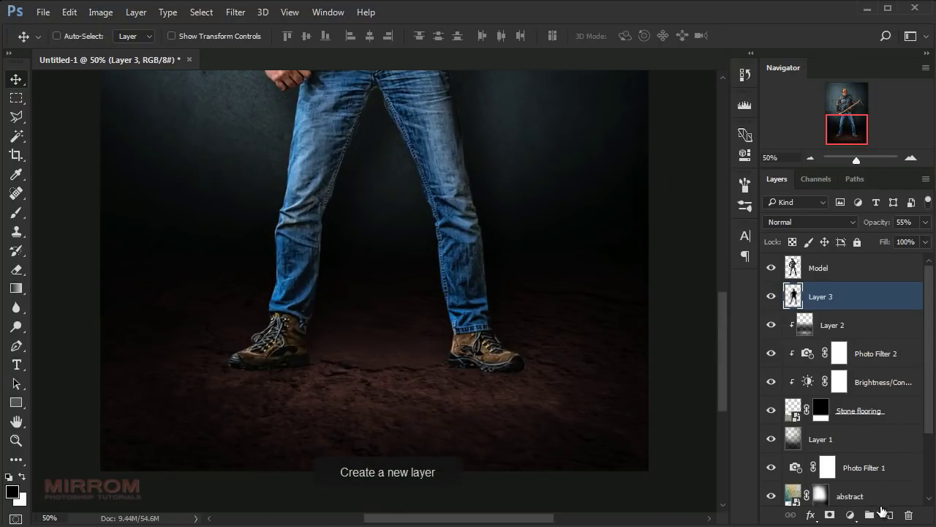
# - On new Layer 4, paint dark shadows under both boots with a black brush at 50% opacity
pyautogui.click(887, 514)
pyautogui.press('b')
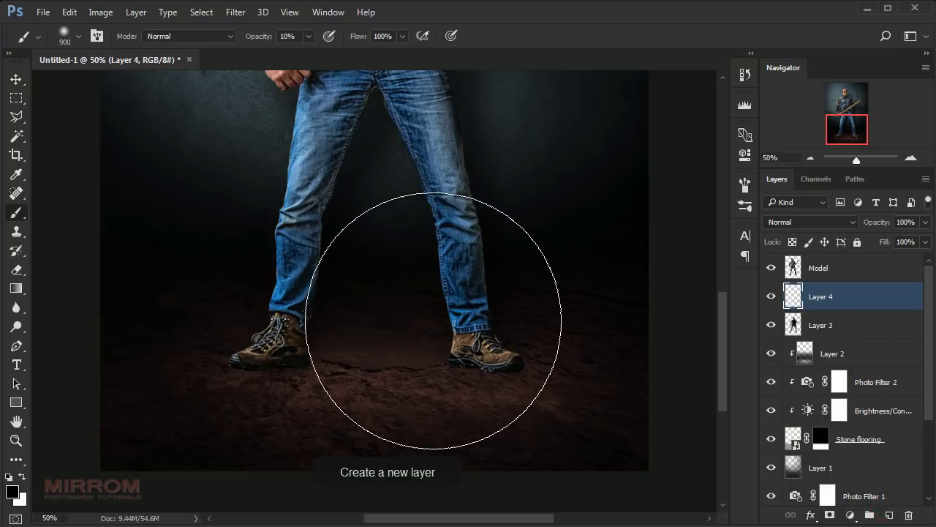
pyautogui.press('[')
pyautogui.press('[')
pyautogui.press('[')
pyautogui.press('[')
pyautogui.press('[')
pyautogui.press('[')
pyautogui.press('[')
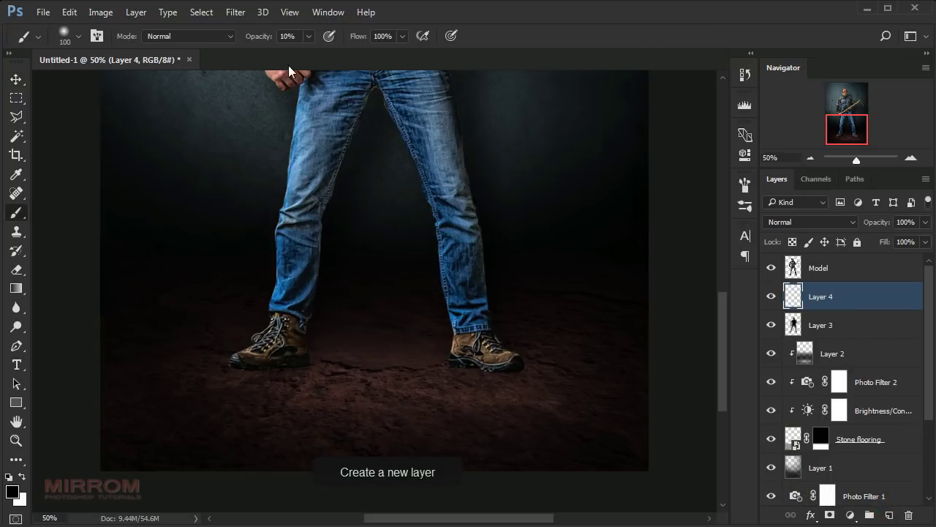
pyautogui.click(286, 37)
pyautogui.moveTo(252, 40); pyautogui.dragTo(278, 102)
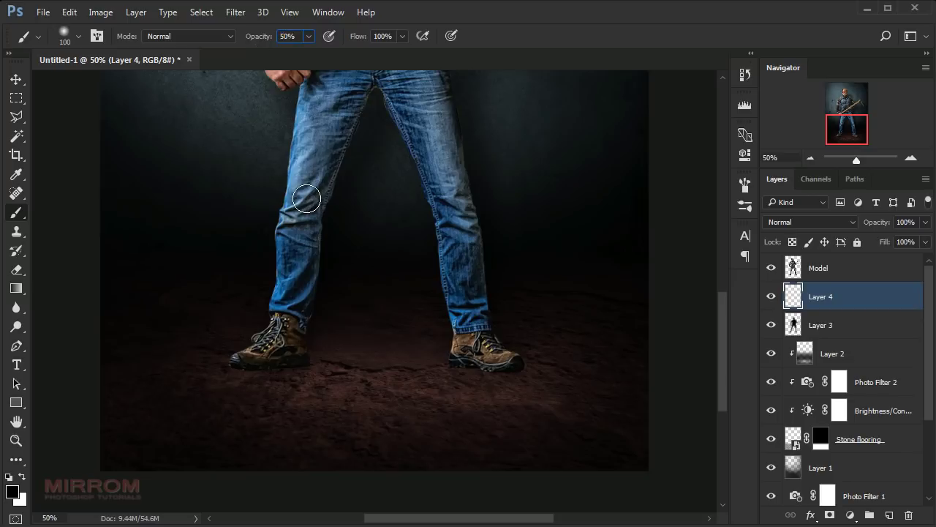
pyautogui.hotkey('ctrl', '+')
pyautogui.moveTo(278, 383)
pyautogui.mouseDown()
pyautogui.moveTo(189, 379)
pyautogui.moveTo(278, 380)
pyautogui.moveTo(215, 388)
pyautogui.moveTo(264, 375)
pyautogui.mouseUp()
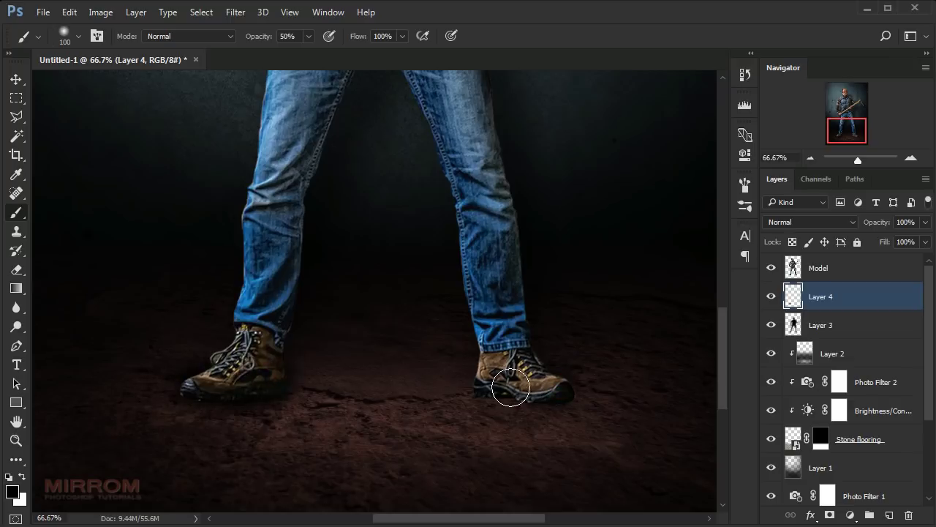
pyautogui.moveTo(508, 385)
pyautogui.mouseDown()
pyautogui.moveTo(473, 381)
pyautogui.moveTo(531, 383)
pyautogui.mouseUp()
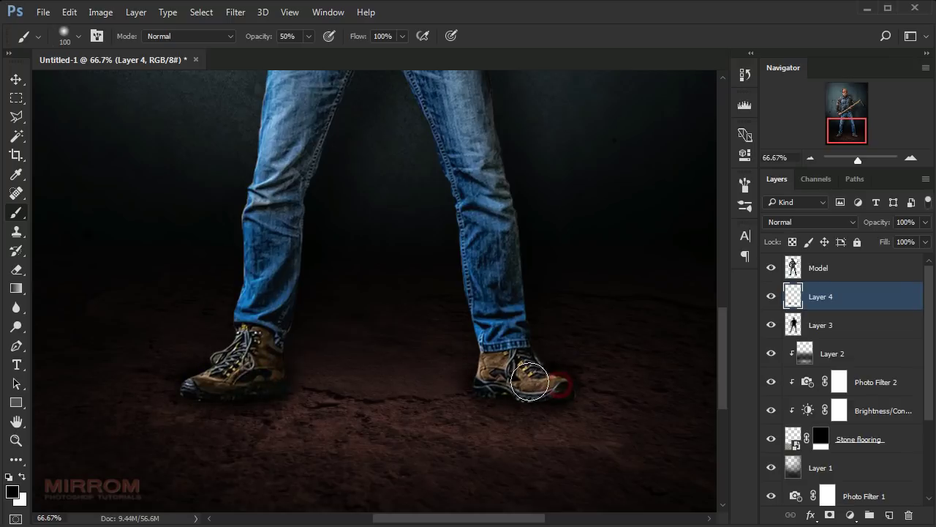
# - Add a layer mask to Layer 4 and mask out excess shadow around both boots at 100% opacity
pyautogui.click(828, 517)
pyautogui.press('0')
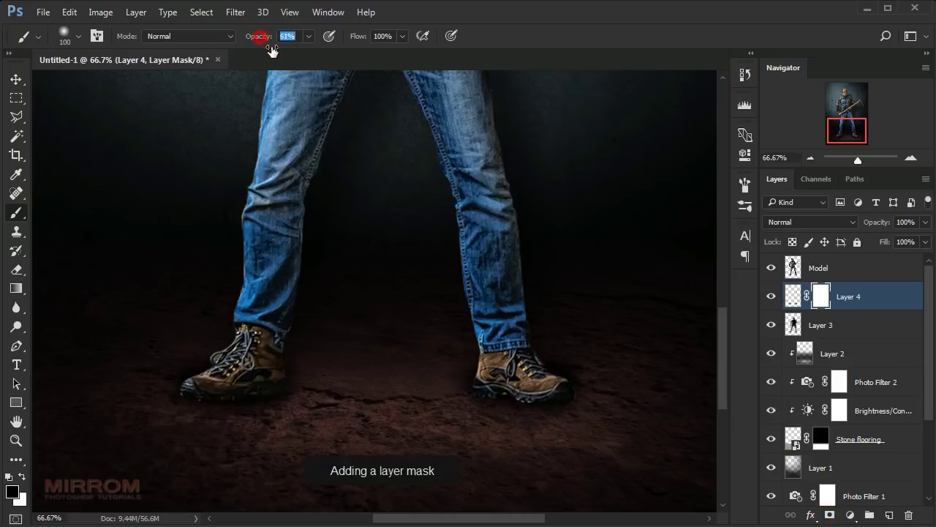
pyautogui.moveTo(222, 347); pyautogui.dragTo(209, 355)
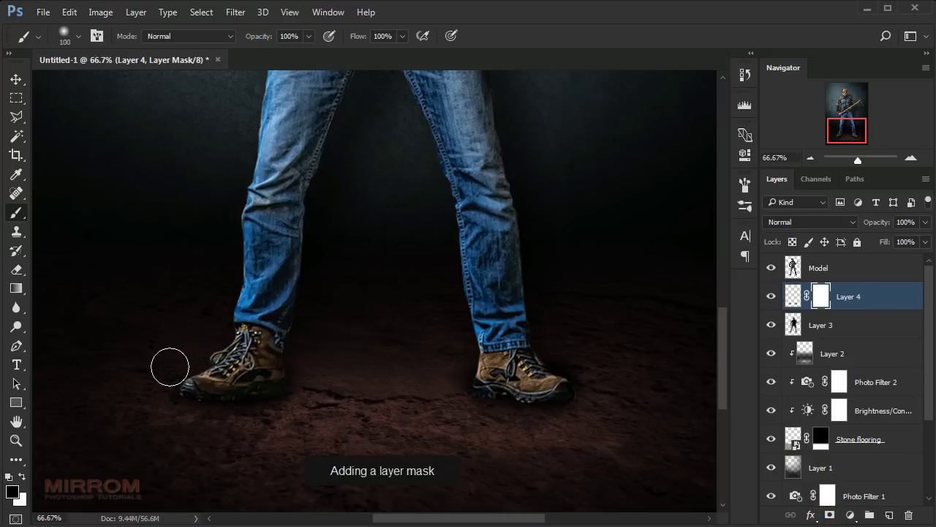
pyautogui.click(218, 337)
pyautogui.click(463, 359)
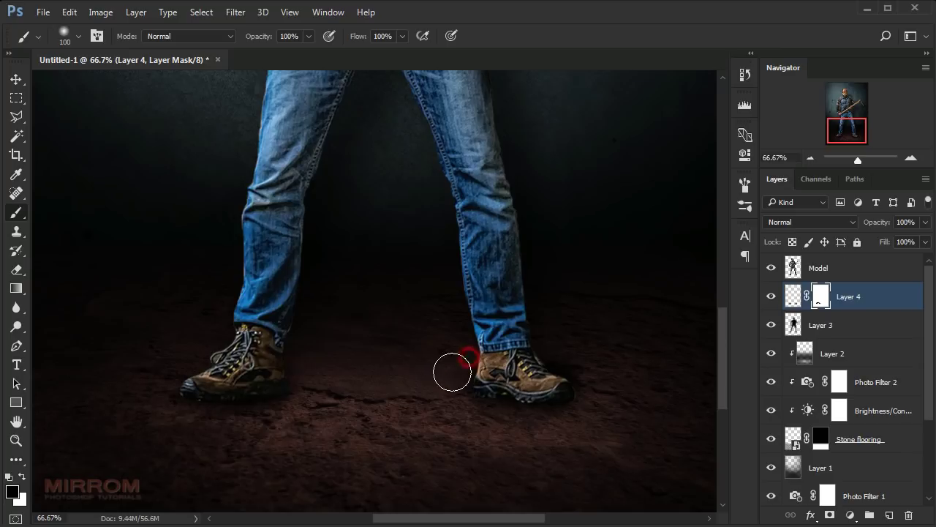
pyautogui.click(548, 361)
pyautogui.click(598, 376)
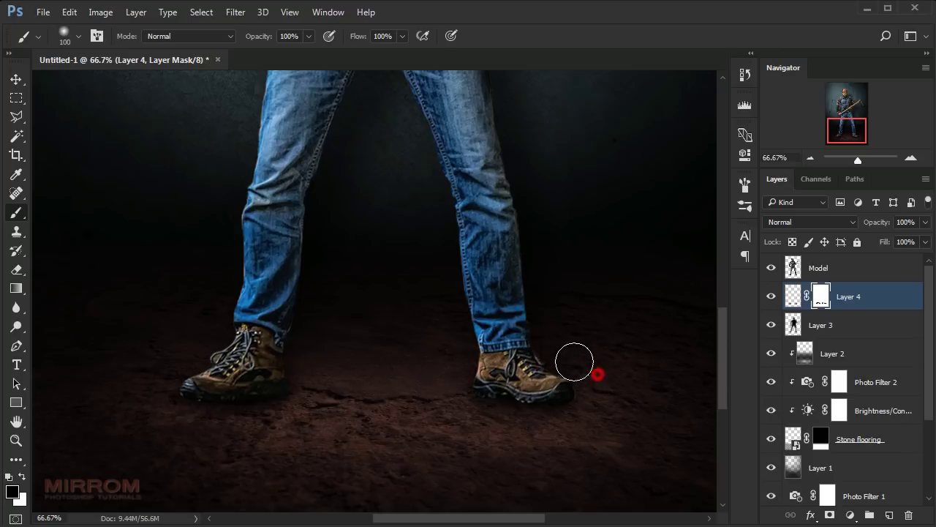
pyautogui.click(545, 345)
pyautogui.click(595, 420)
pyautogui.click(565, 438)
pyautogui.click(324, 425)
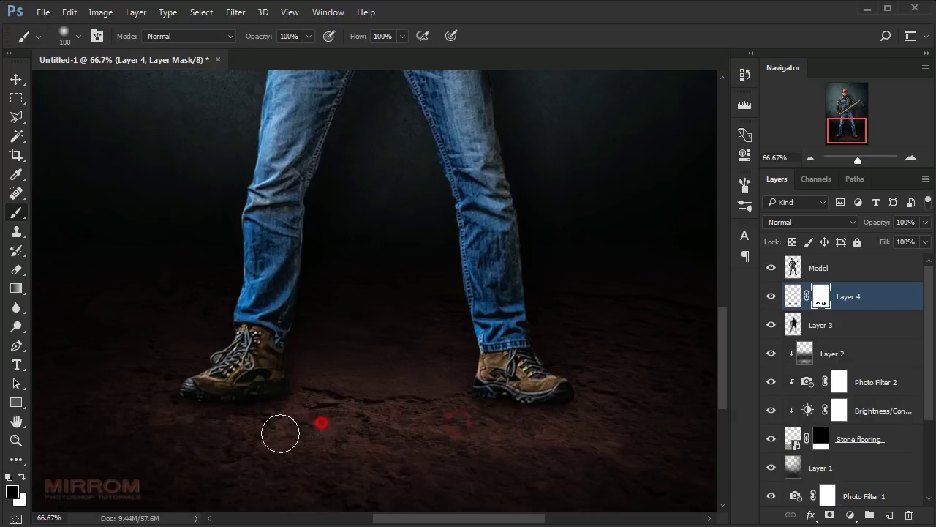
pyautogui.click(145, 384)
# - Lower Layer 4 to 89% opacity and zoom out to view the whole image
pyautogui.moveTo(890, 223); pyautogui.dragTo(887, 226)
pyautogui.press('v')
pyautogui.hotkey('ctrl', '0')
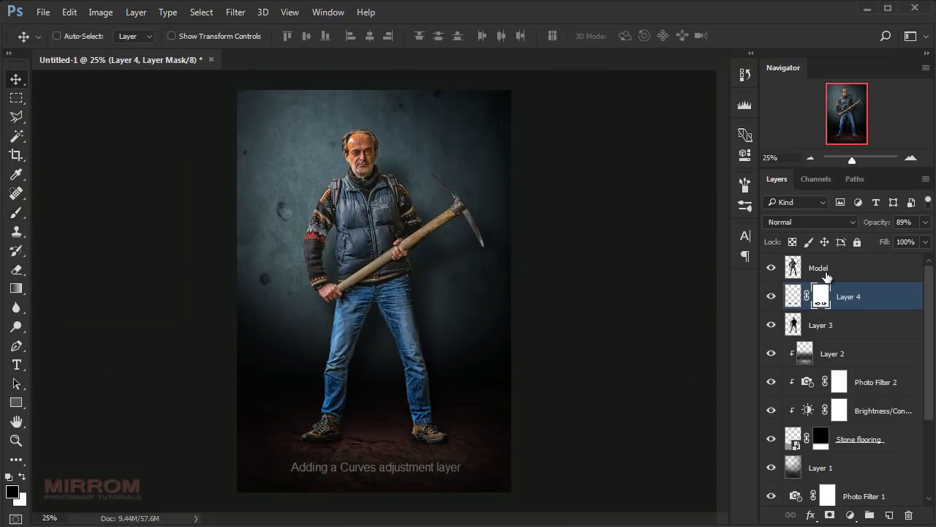
# - Add Curves 1 clipped to Model, bow the curve down to darken the man, and toggle to compare
pyautogui.click(820, 269)
pyautogui.click(849, 516)
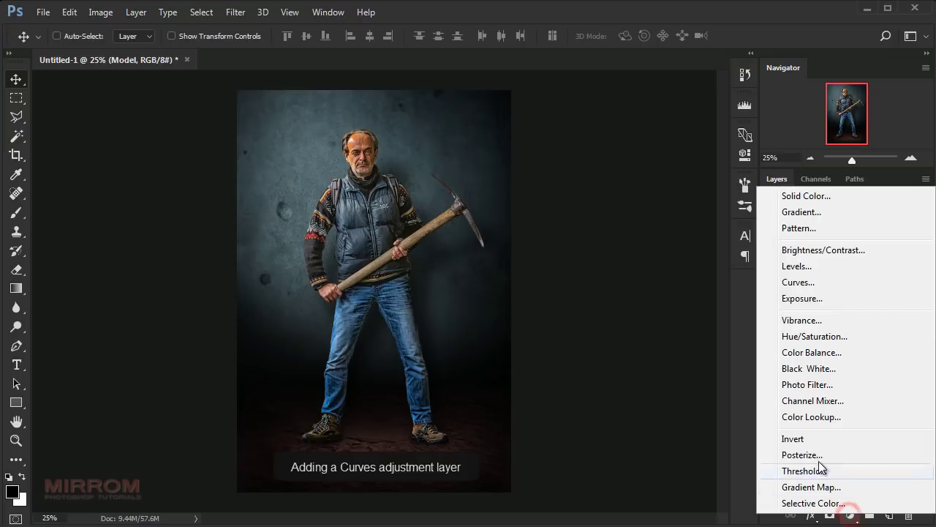
pyautogui.click(851, 285)
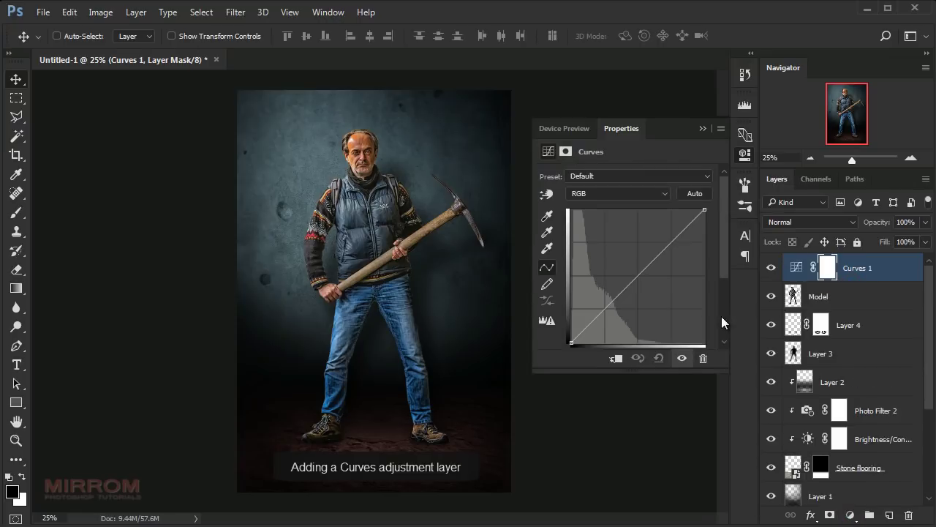
pyautogui.click(617, 359)
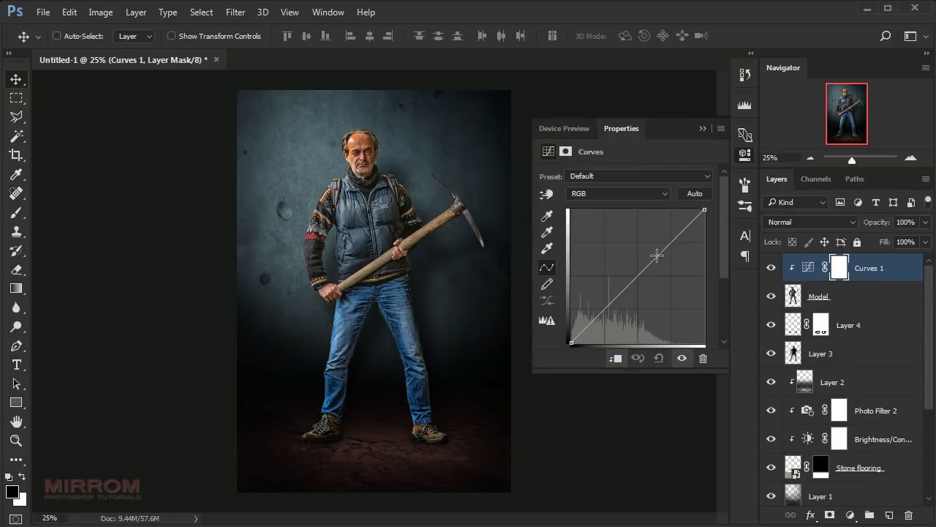
pyautogui.moveTo(659, 255); pyautogui.dragTo(662, 276)
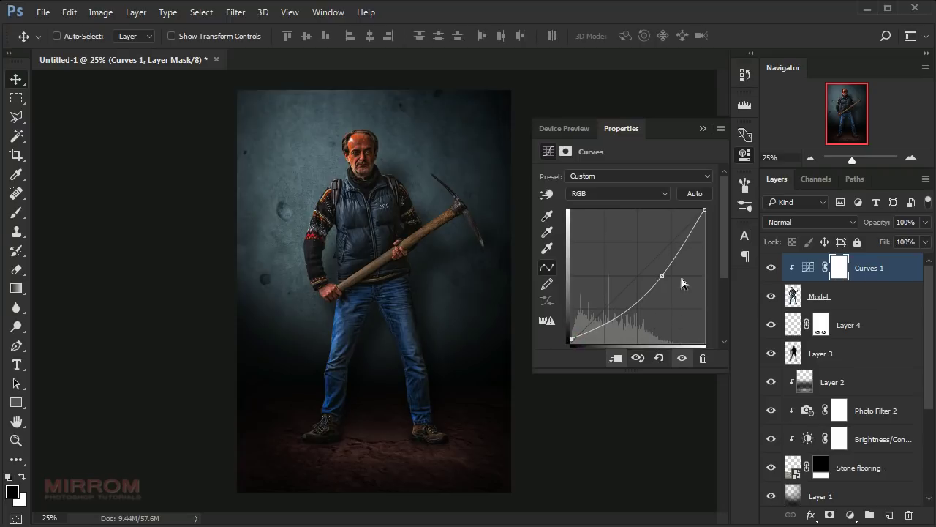
pyautogui.click(702, 128)
pyautogui.click(771, 268)
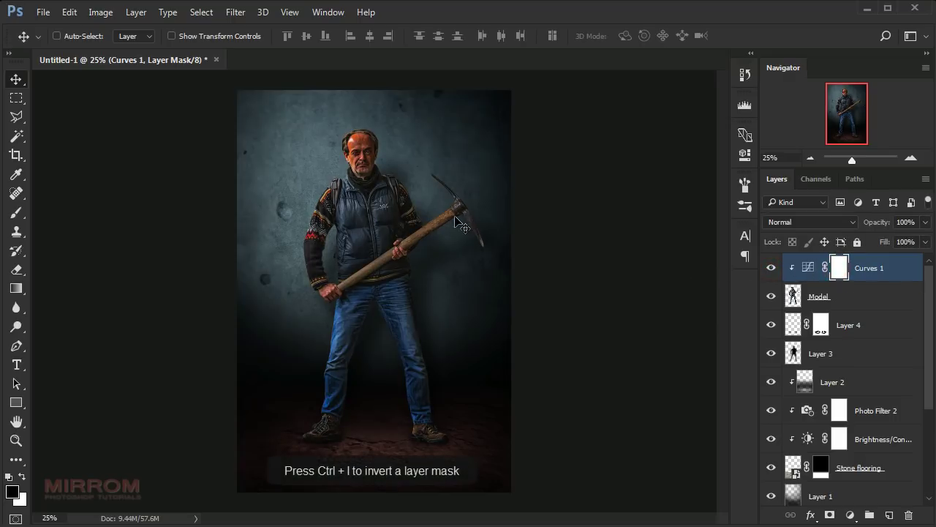
# - Paint black on the Curves 1 mask over the shoulder, arm and chest with a 150-200 brush
pyautogui.hotkey('ctrl', '+')
pyautogui.press('b')
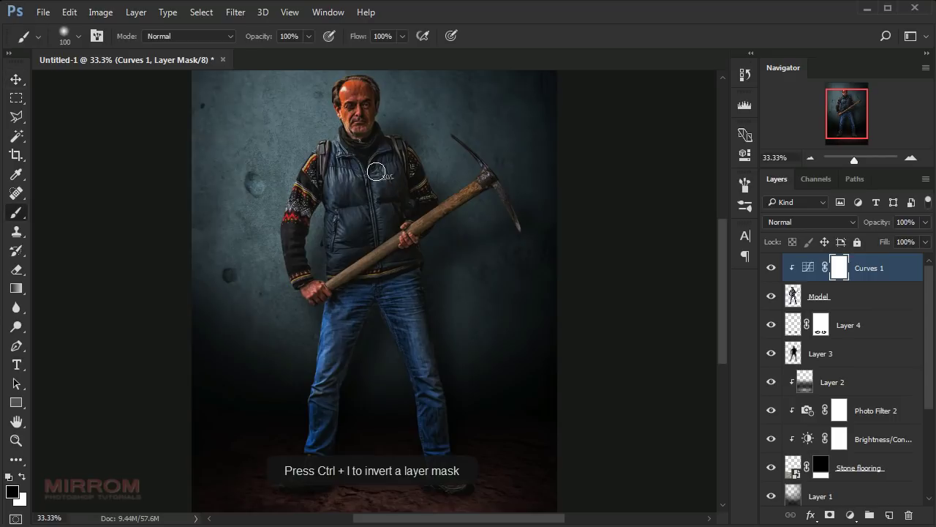
pyautogui.scroll(1, 342, 117)
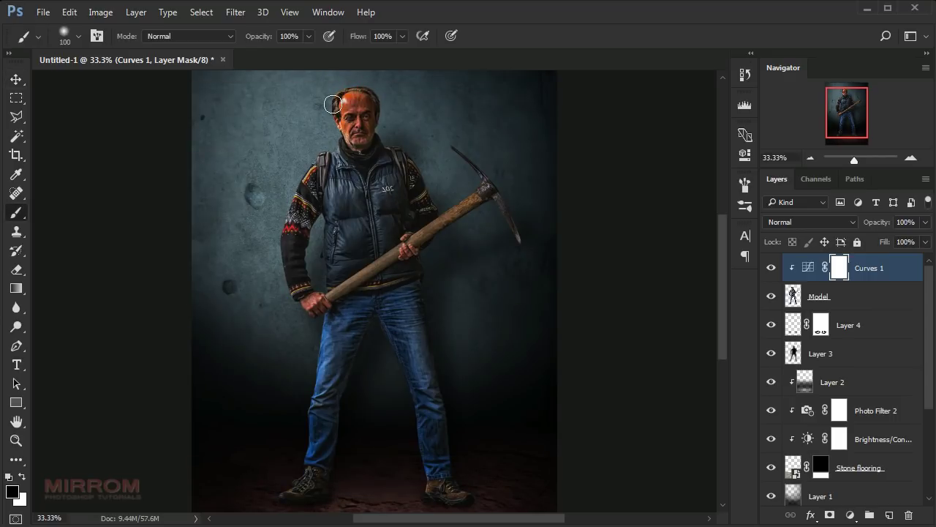
pyautogui.press(']')
pyautogui.press(']')
pyautogui.press(']')
pyautogui.press(']')
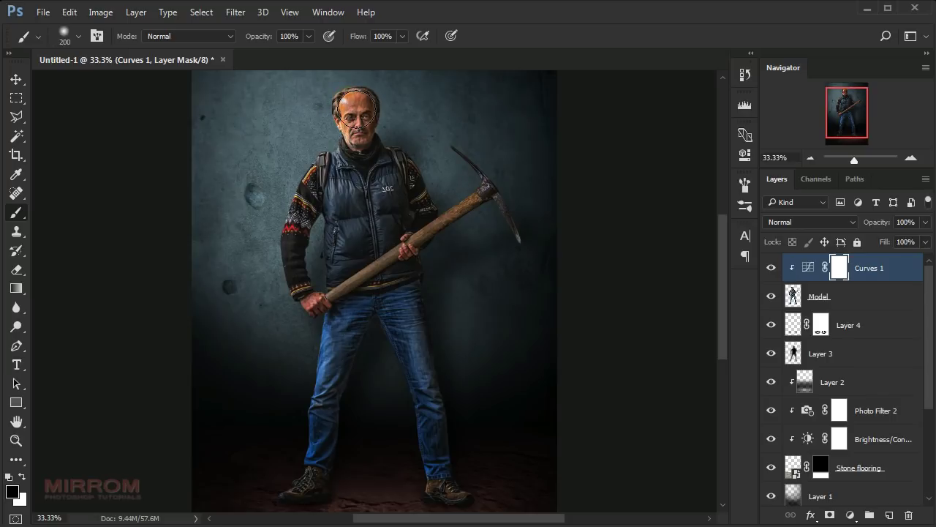
pyautogui.moveTo(326, 157); pyautogui.dragTo(260, 253)
pyautogui.press('[')
pyautogui.press('[')
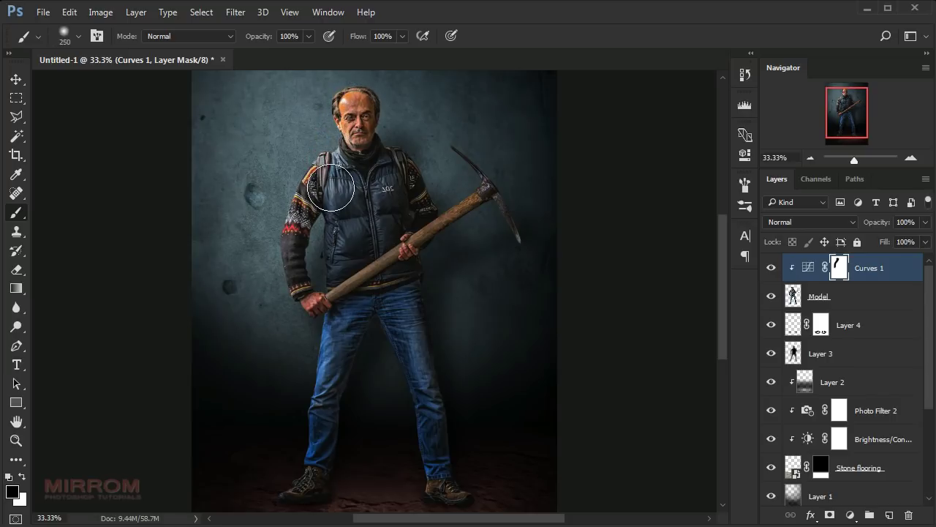
pyautogui.moveTo(306, 183)
pyautogui.mouseDown()
pyautogui.moveTo(375, 197)
pyautogui.moveTo(344, 241)
pyautogui.moveTo(361, 244)
pyautogui.moveTo(300, 284)
pyautogui.mouseUp()
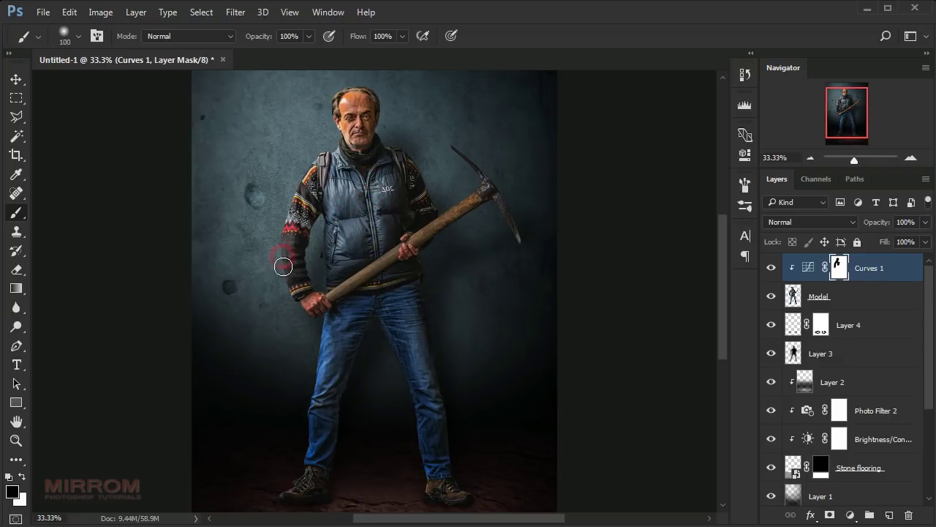
# - Paint black over the left and right jeans legs so they stay bright
pyautogui.press('[')
pyautogui.press('[')
pyautogui.press('[')
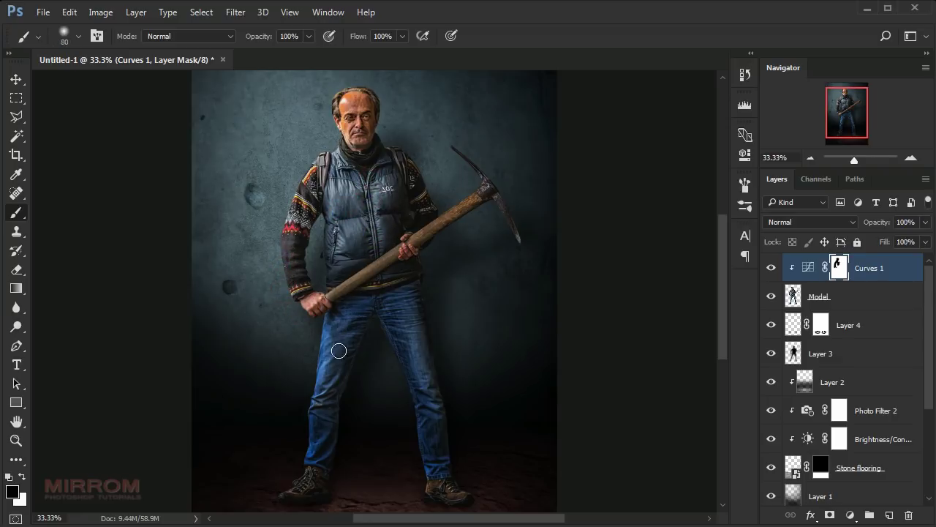
pyautogui.press(']')
pyautogui.press(']')
pyautogui.press(']')
pyautogui.moveTo(338, 350)
pyautogui.mouseDown()
pyautogui.moveTo(314, 376)
pyautogui.moveTo(332, 322)
pyautogui.moveTo(300, 449)
pyautogui.mouseUp()
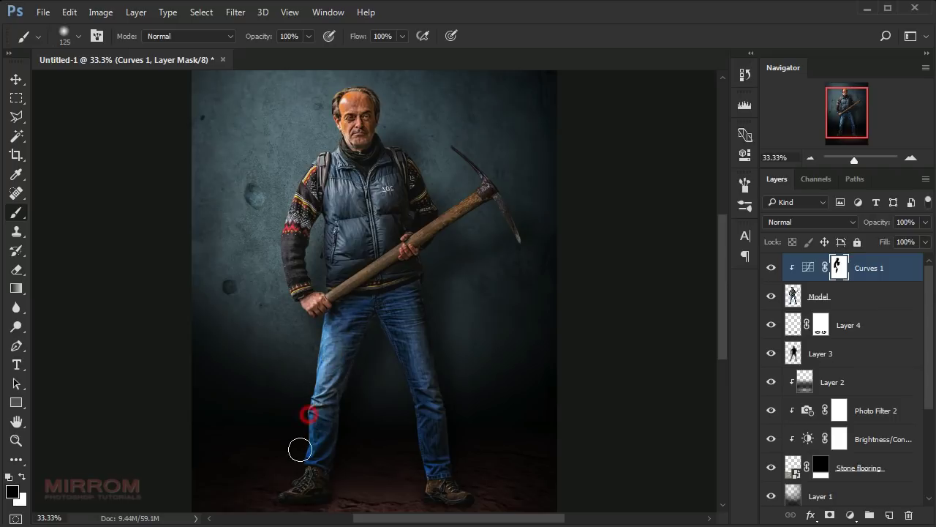
pyautogui.press(']')
pyautogui.moveTo(408, 324); pyautogui.dragTo(422, 429)
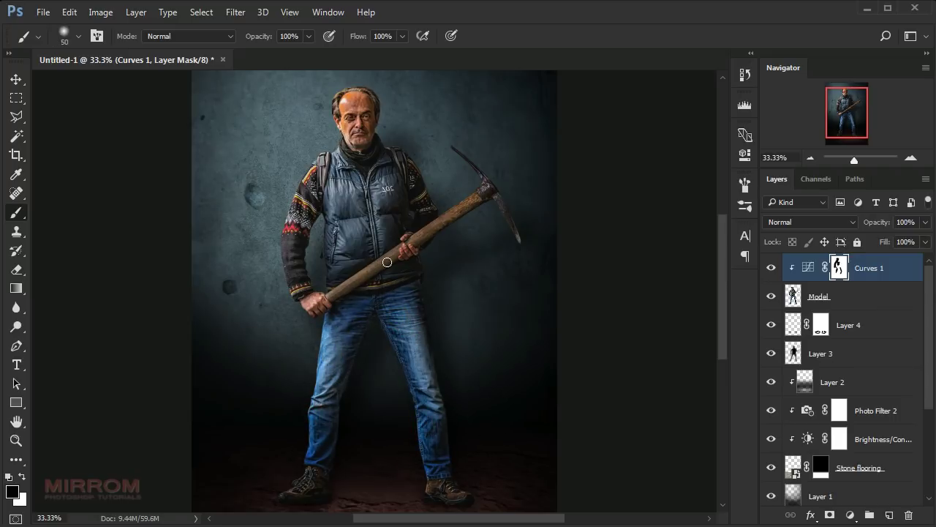
pyautogui.scroll(1, 403, 287)
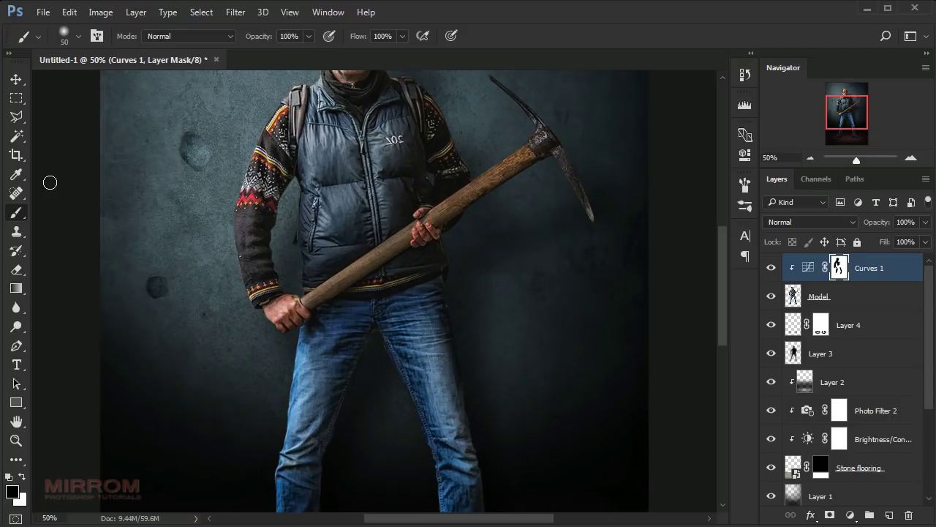
pyautogui.click(16, 116)
# - Quick Selection the pickaxe handle from its lower part up to the pick head
pyautogui.moveTo(16, 136); pyautogui.dragTo(52, 140)
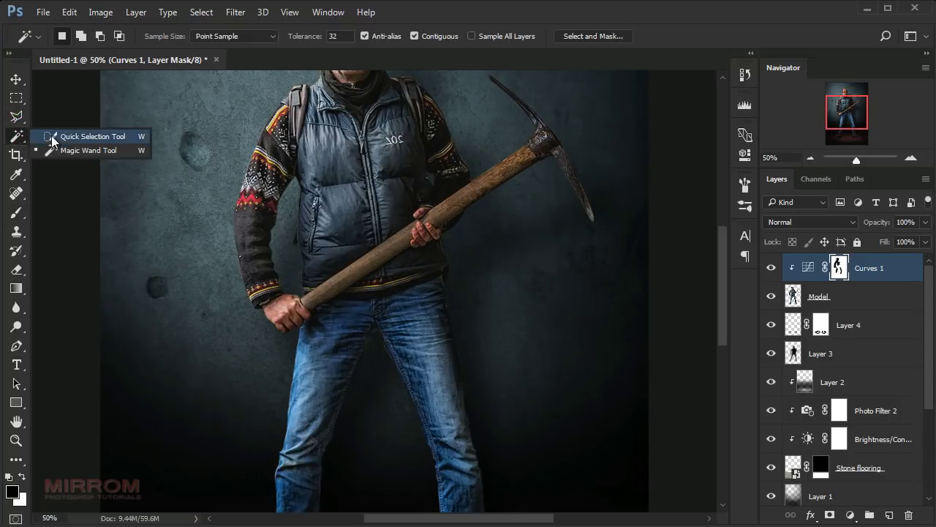
pyautogui.click(53, 137)
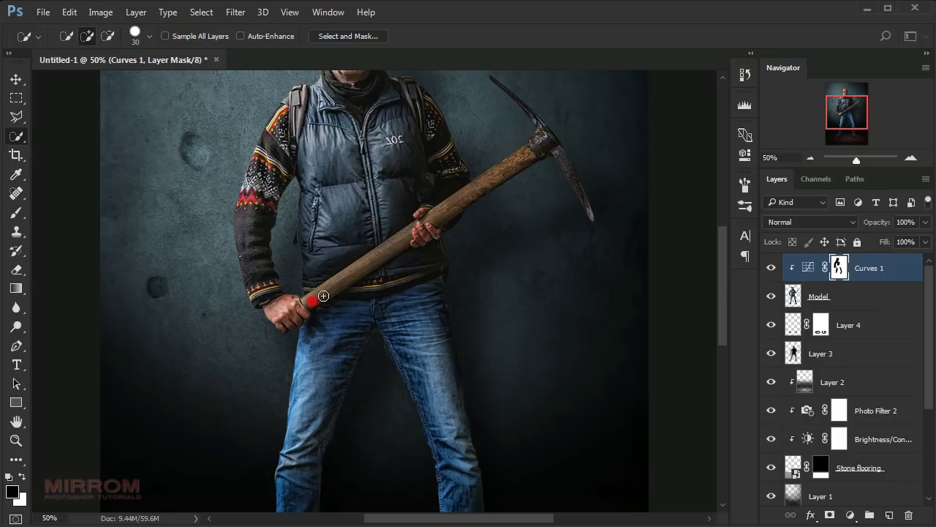
pyautogui.moveTo(358, 270)
pyautogui.mouseDown()
pyautogui.moveTo(448, 211)
pyautogui.moveTo(419, 234)
pyautogui.mouseUp()
pyautogui.moveTo(487, 196); pyautogui.dragTo(545, 143)
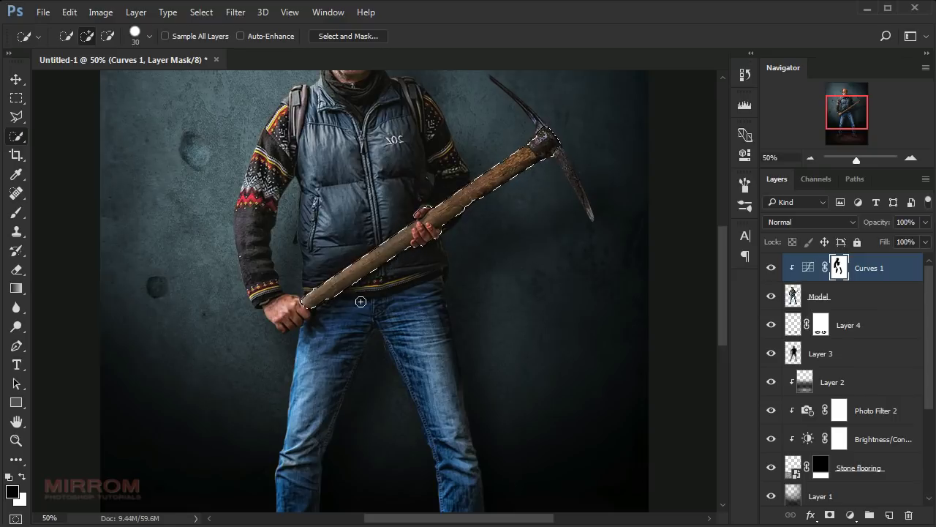
# - Paint white on the Curves 1 mask along the handle toward the pick head
pyautogui.press('b')
pyautogui.press(']')
pyautogui.press(']')
pyautogui.press(']')
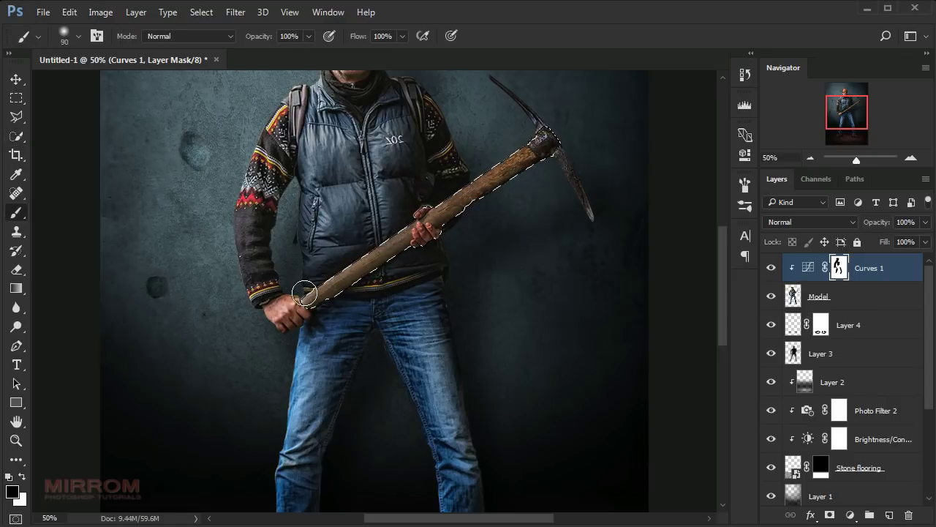
pyautogui.press('[')
pyautogui.press('[')
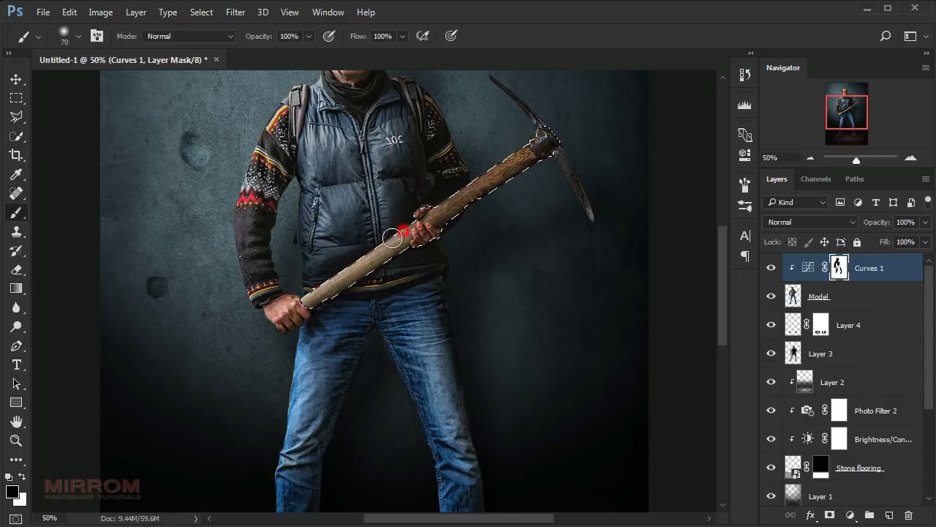
pyautogui.moveTo(270, 300); pyautogui.dragTo(437, 211)
pyautogui.moveTo(472, 184); pyautogui.dragTo(550, 143)
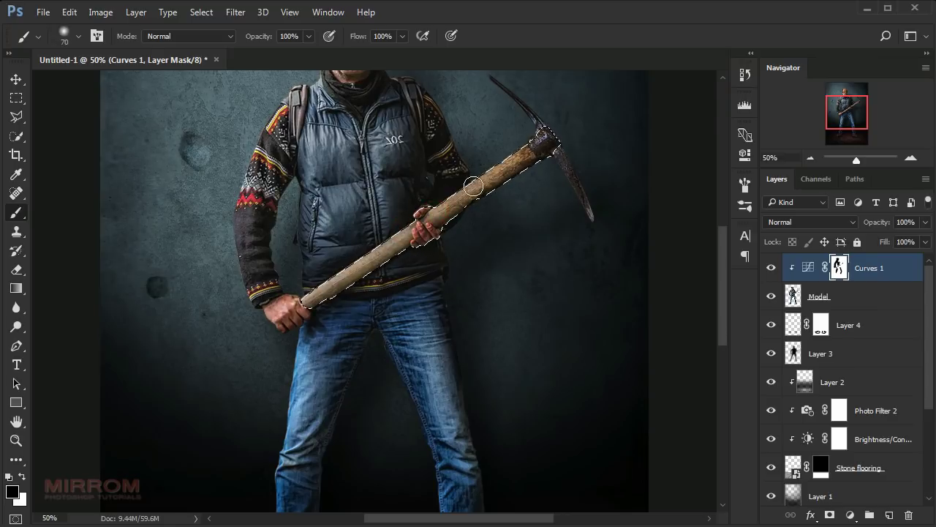
pyautogui.press('[')
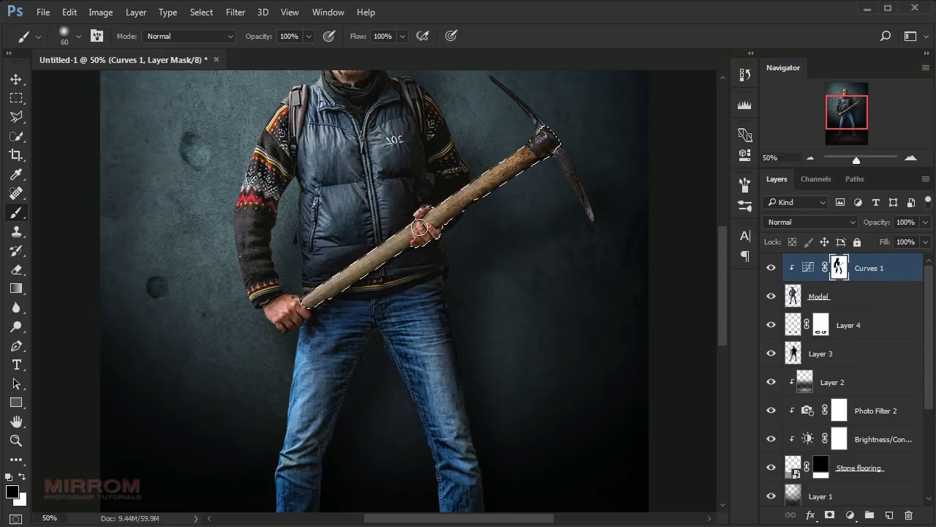
# - Deselect the handle and paint white over the pick head at 100% zoom
pyautogui.hotkey('ctrl', '+')
pyautogui.press('[')
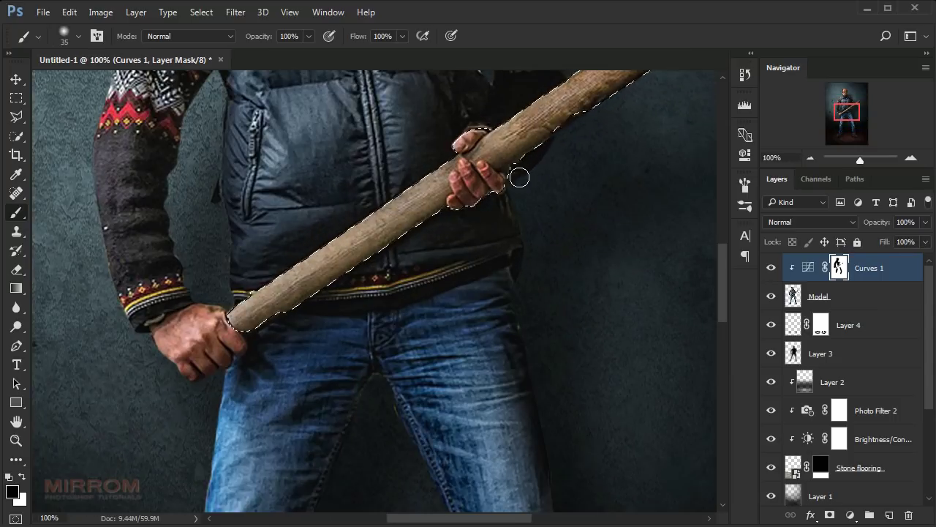
pyautogui.hotkey('ctrl', 'd')
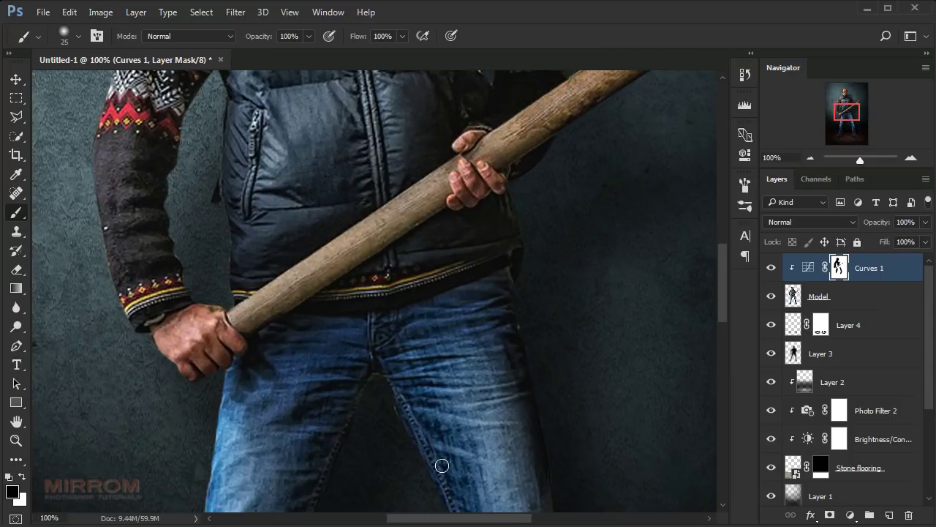
pyautogui.moveTo(470, 519); pyautogui.dragTo(504, 520)
pyautogui.scroll(5, 566, 393)
pyautogui.scroll(2, 571, 312)
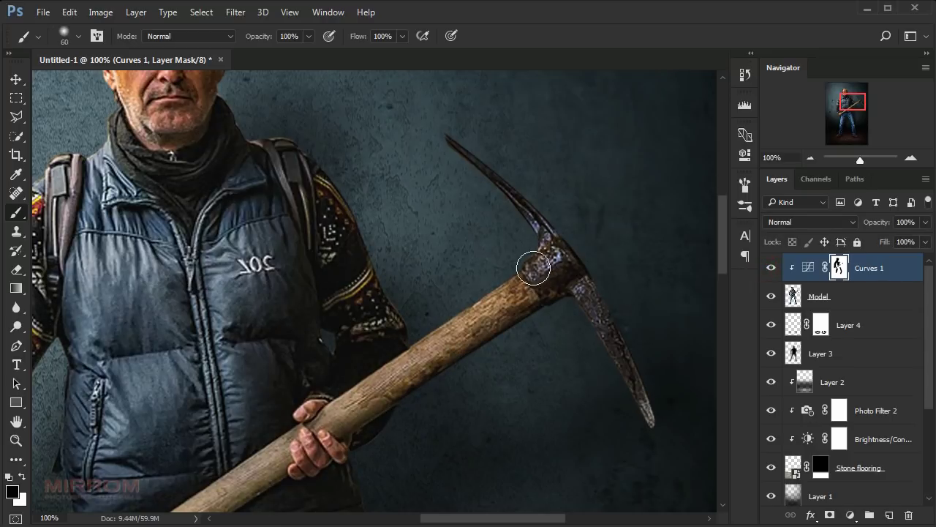
pyautogui.moveTo(535, 261); pyautogui.dragTo(641, 359)
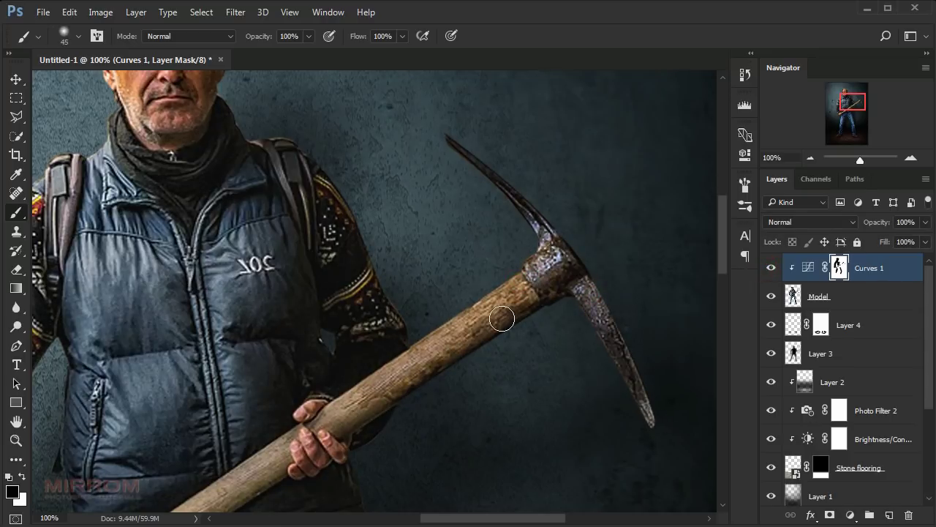
pyautogui.hotkey('ctrl', '-')
pyautogui.hotkey('ctrl', '-')
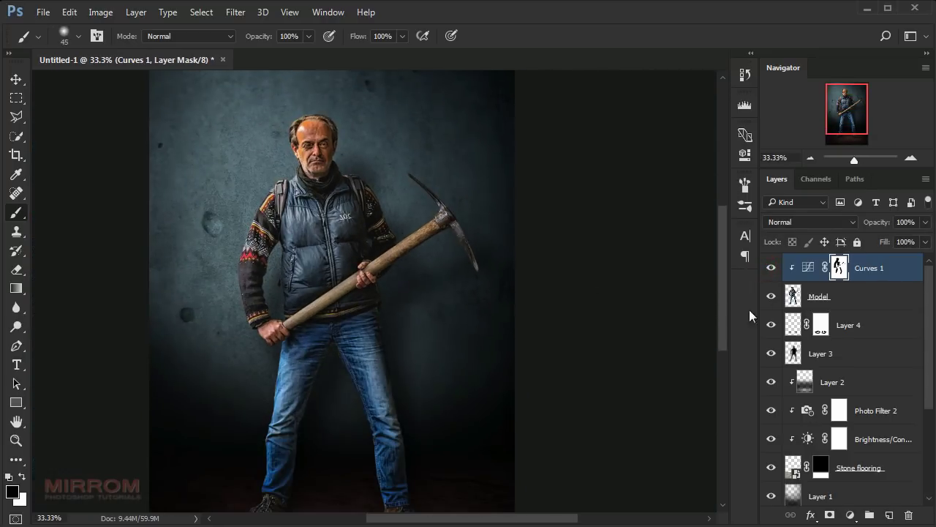
# - Toggle Curves 1 off and on to compare, then fit the image to the window
pyautogui.click(771, 268)
pyautogui.click(772, 270)
pyautogui.click(772, 269)
pyautogui.press('v')
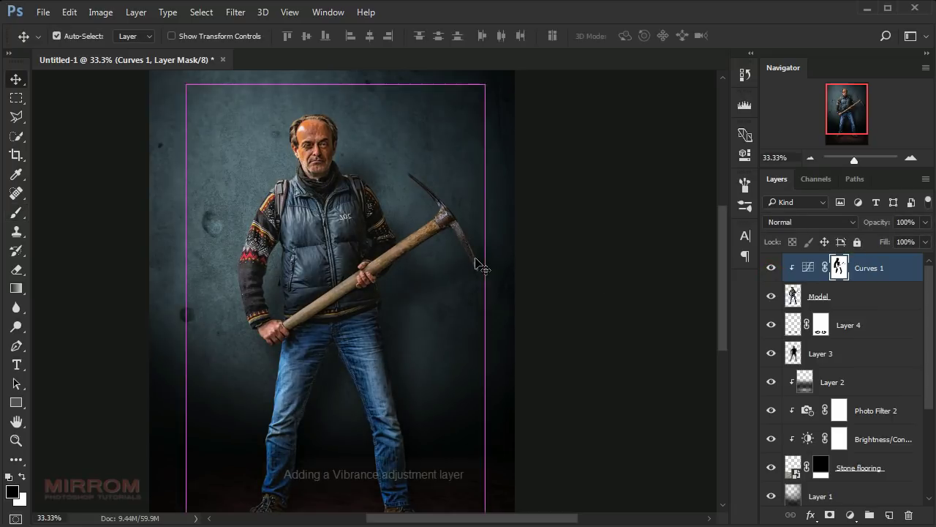
pyautogui.hotkey('ctrl', '0')
# - Add a clipped Vibrance adjustment with Vibrance -100 and Saturation -11
pyautogui.click(848, 517)
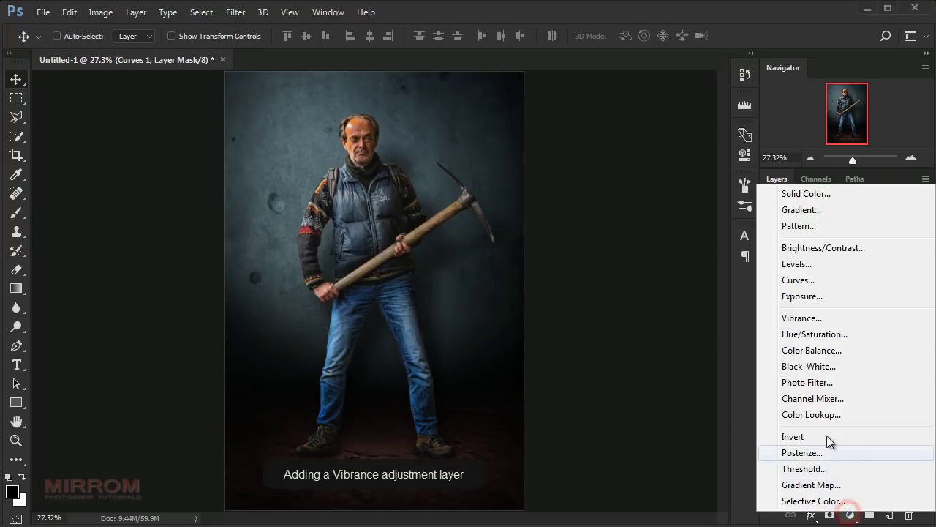
pyautogui.click(805, 320)
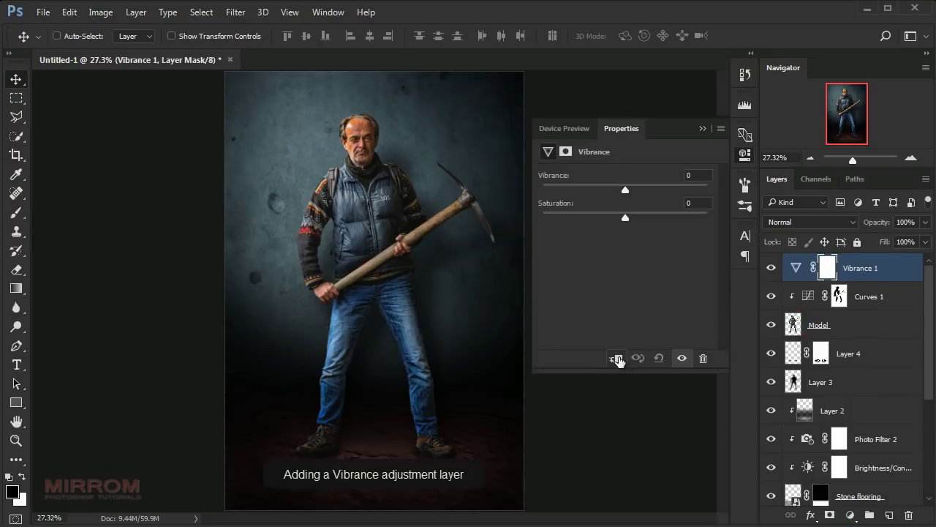
pyautogui.click(617, 359)
pyautogui.moveTo(625, 190); pyautogui.dragTo(551, 190)
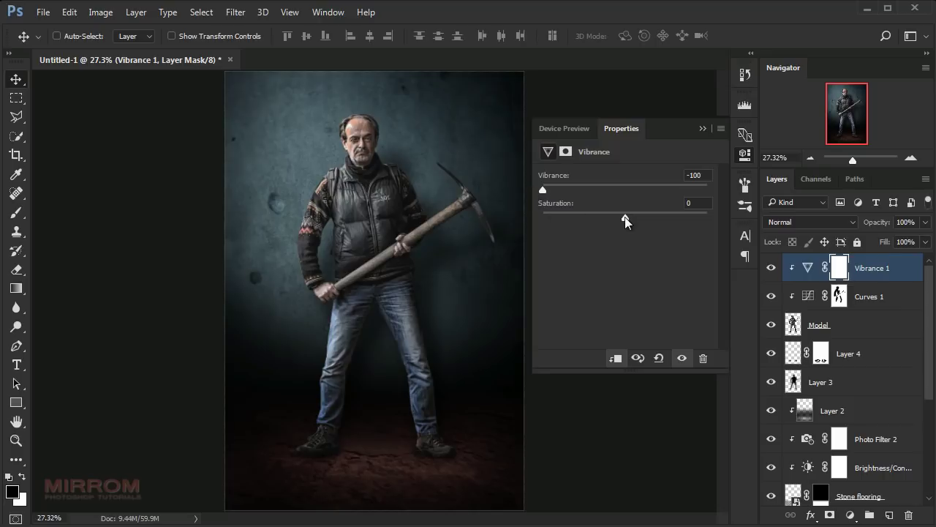
pyautogui.moveTo(627, 218)
pyautogui.mouseDown()
pyautogui.moveTo(607, 218)
pyautogui.moveTo(641, 221)
pyautogui.mouseUp()
pyautogui.click(703, 130)
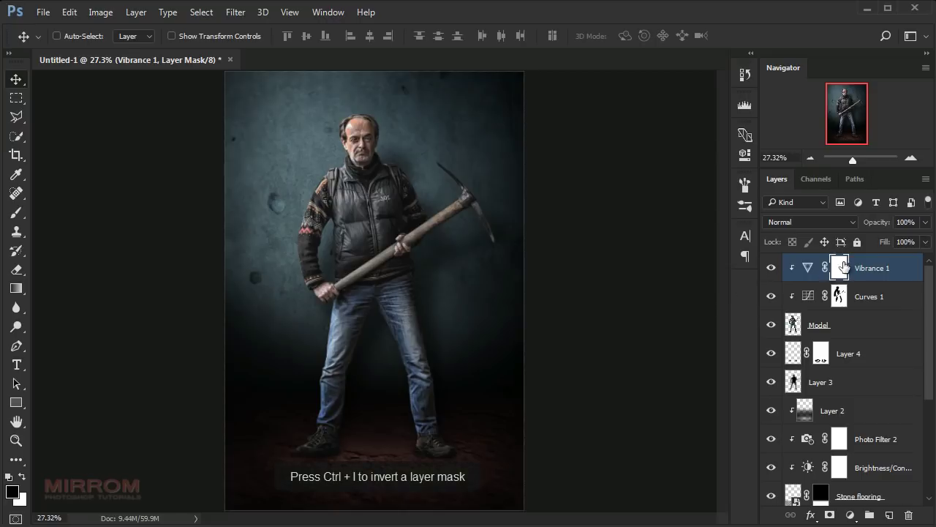
# - Invert the Vibrance 1 mask to black and set white as the paint colour
pyautogui.hotkey('ctrl', 'i')
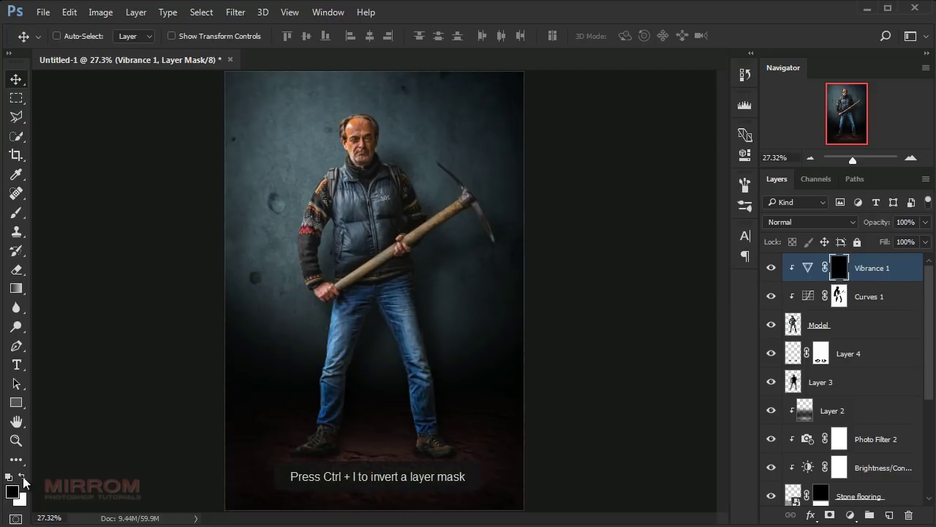
pyautogui.click(23, 477)
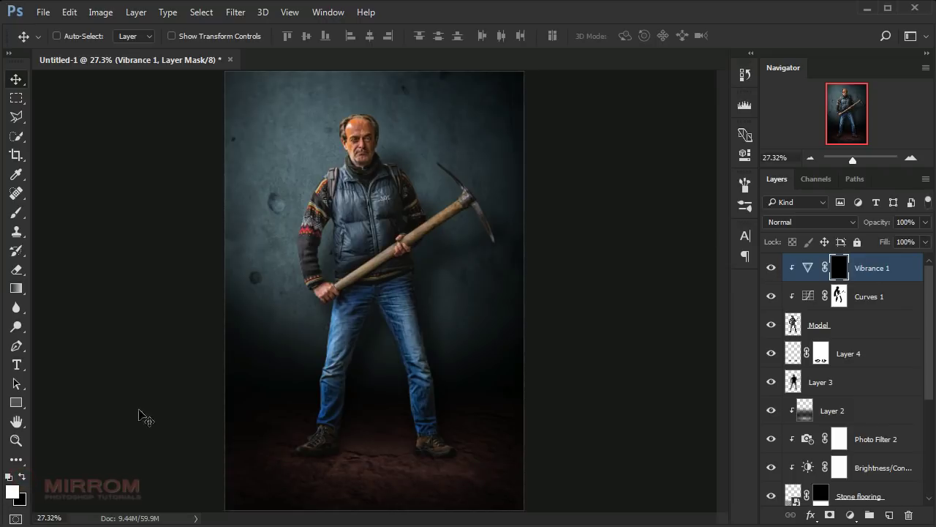
pyautogui.hotkey('ctrl', '+')
pyautogui.hotkey('ctrl', '+')
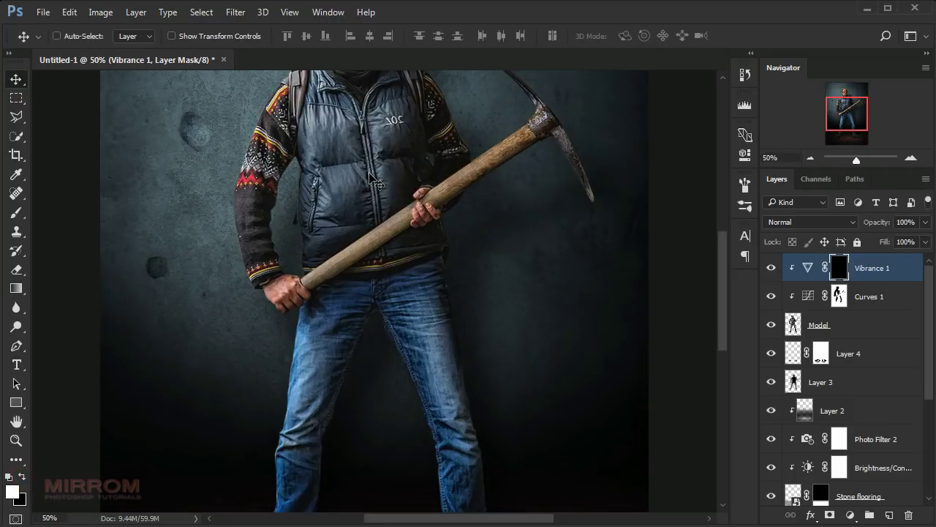
pyautogui.scroll(3, 376, 183)
pyautogui.scroll(3, 365, 168)
# - Paint white with an 80 brush over the face to reveal the muted colour
pyautogui.press('b')
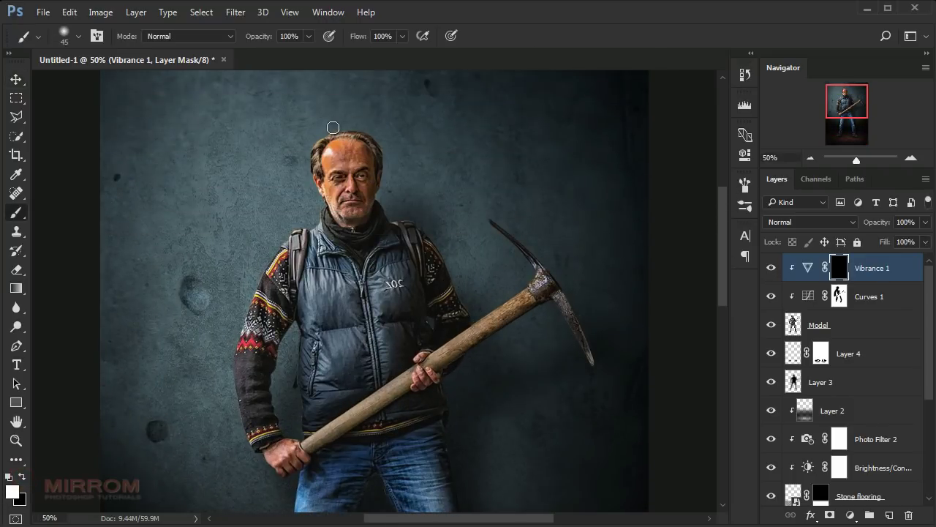
pyautogui.press(']')
pyautogui.press(']')
pyautogui.press(']')
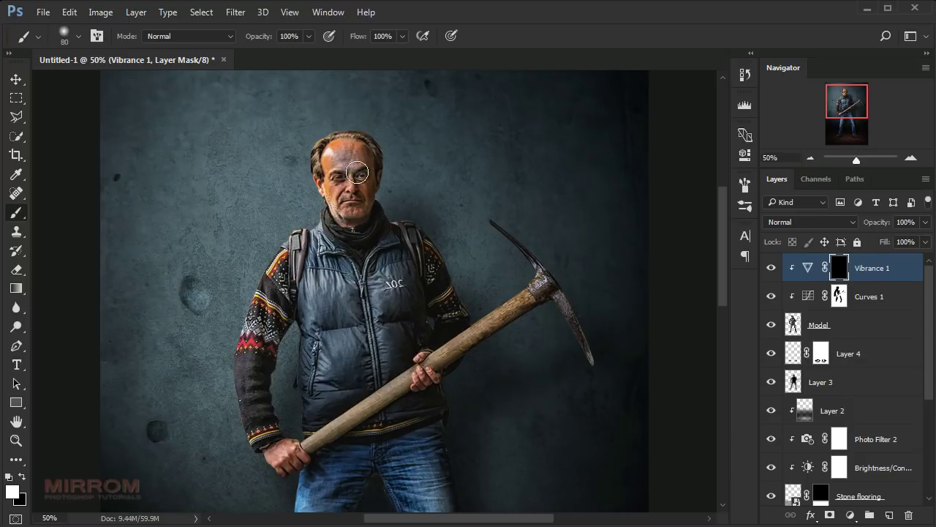
pyautogui.moveTo(356, 150); pyautogui.dragTo(357, 205)
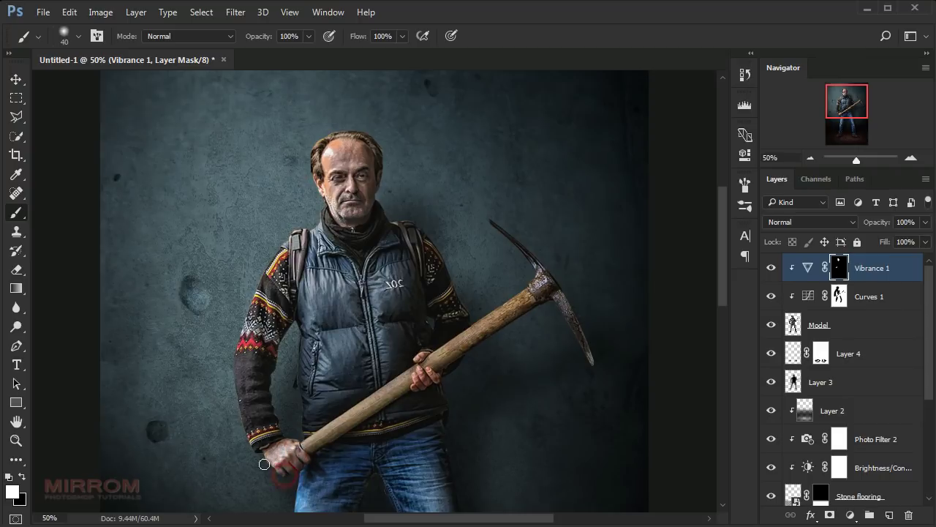
pyautogui.hotkey('ctrl', '+')
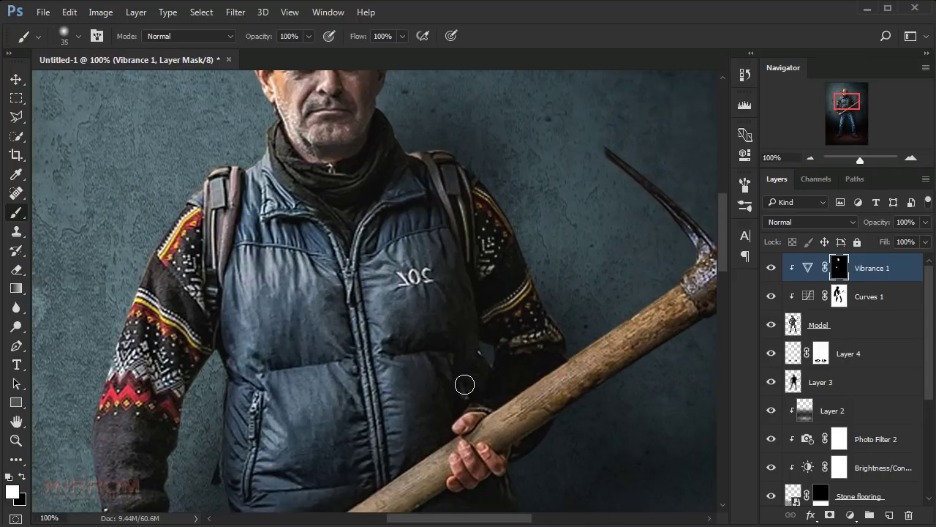
pyautogui.scroll(-5, 469, 380)
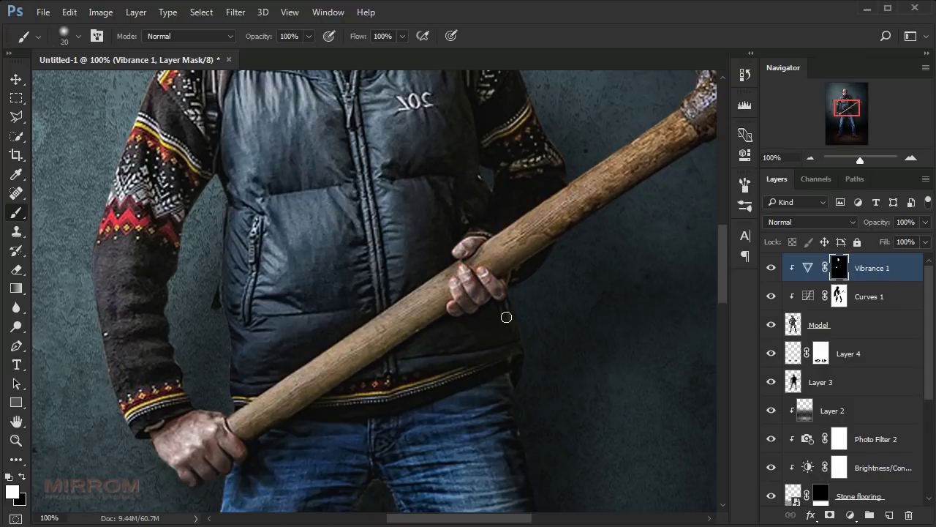
pyautogui.hotkey('ctrl', '0')
# - Add a new Layer 5 clipped above Vibrance 1 and lower the brush opacity to 50%
pyautogui.press('v')
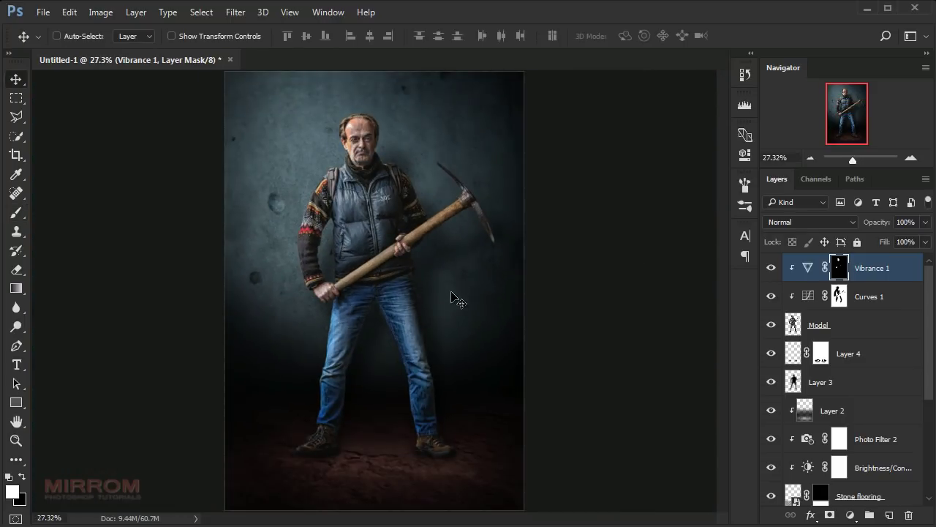
pyautogui.click(899, 270)
pyautogui.click(887, 514)
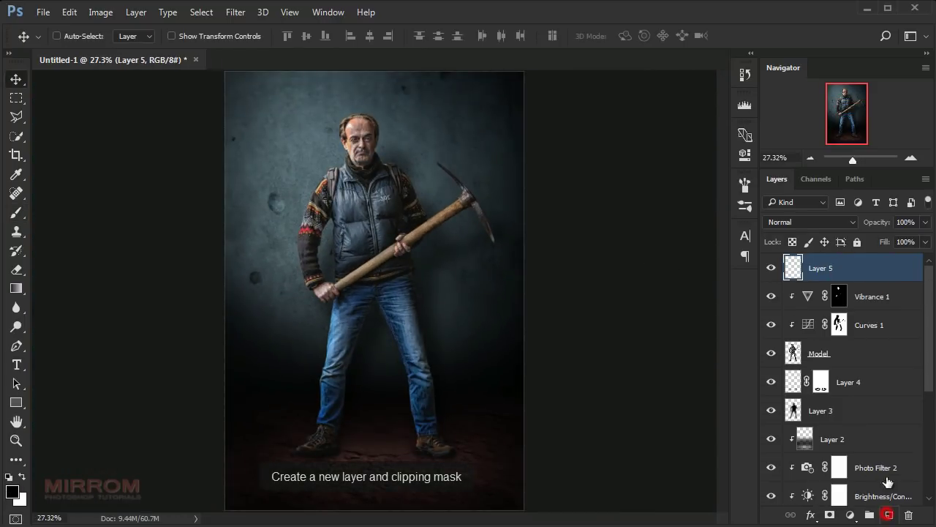
pyautogui.keyDown('alt'); pyautogui.click(897, 279); pyautogui.keyUp('alt')
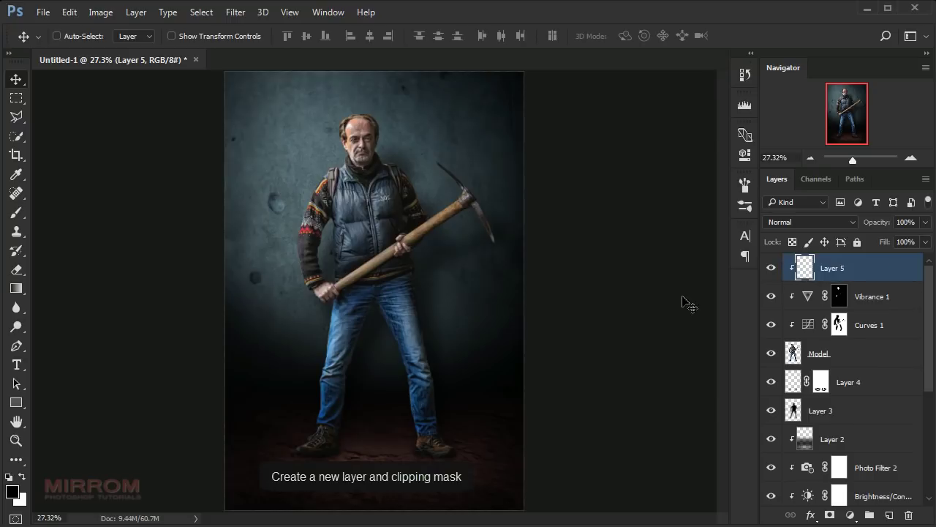
pyautogui.press('b')
pyautogui.click(309, 35)
pyautogui.moveTo(303, 53); pyautogui.dragTo(267, 53)
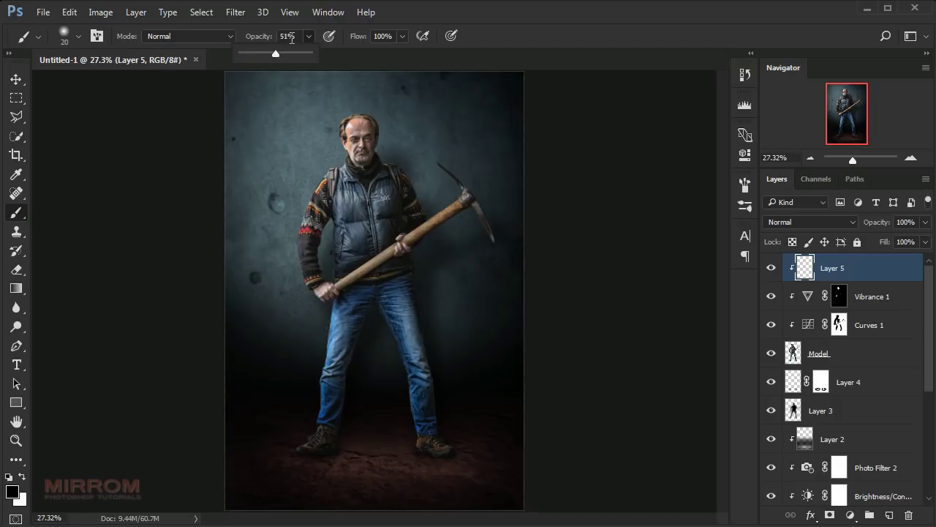
pyautogui.moveTo(276, 54); pyautogui.dragTo(274, 54)
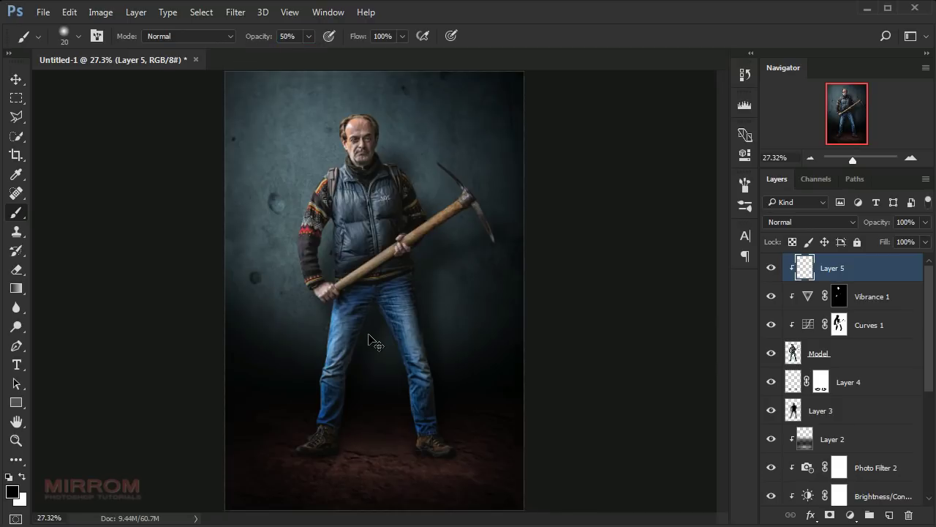
# - At 30% opacity, paint soft dark shadow near the right boot and between the legs
pyautogui.hotkey('ctrl', '+')
pyautogui.hotkey('ctrl', '+')
pyautogui.scroll(-5, 368, 333)
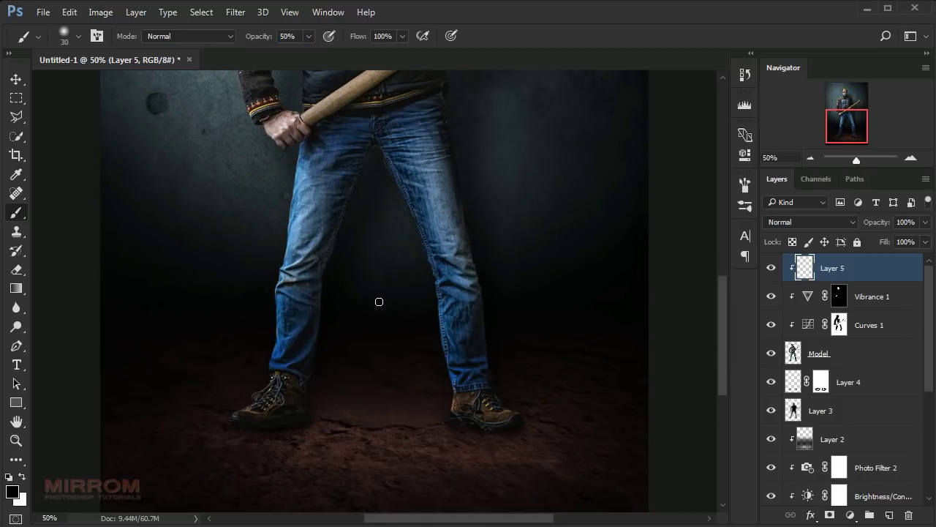
pyautogui.press(']')
pyautogui.press(']')
pyautogui.press(']')
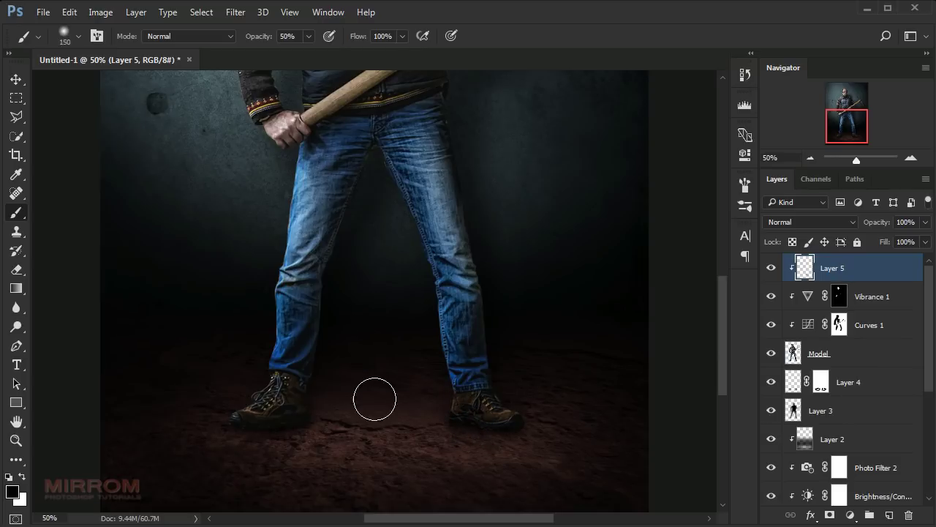
pyautogui.moveTo(522, 453); pyautogui.dragTo(517, 434)
pyautogui.hotkey('ctrl', 'z')
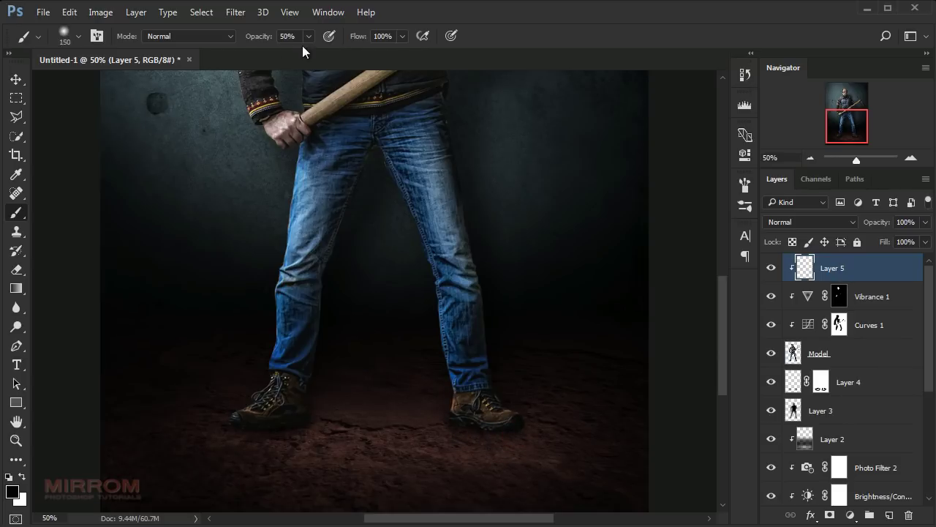
pyautogui.moveTo(309, 36); pyautogui.dragTo(291, 55)
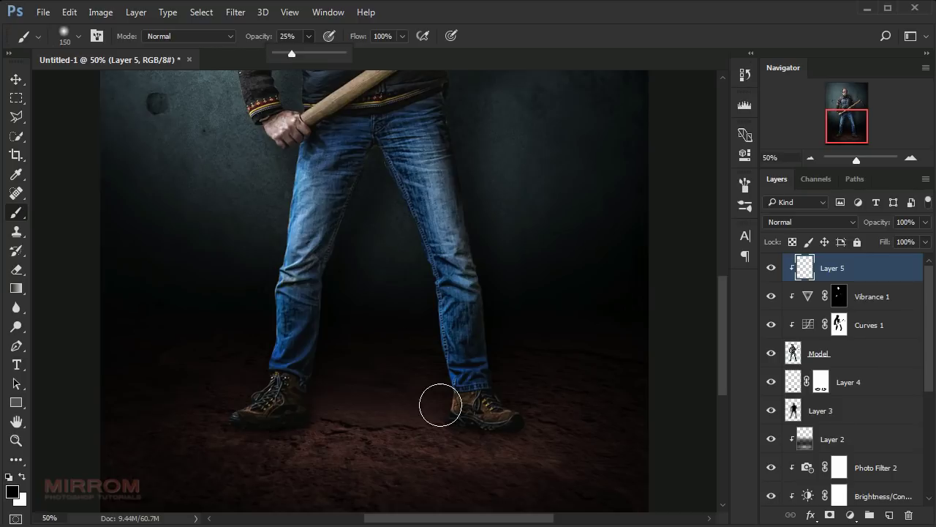
pyautogui.moveTo(520, 437)
pyautogui.mouseDown()
pyautogui.moveTo(452, 421)
pyautogui.moveTo(418, 234)
pyautogui.moveTo(387, 153)
pyautogui.moveTo(367, 190)
pyautogui.mouseUp()
pyautogui.moveTo(379, 156)
pyautogui.mouseDown()
pyautogui.moveTo(386, 213)
pyautogui.moveTo(330, 312)
pyautogui.mouseUp()
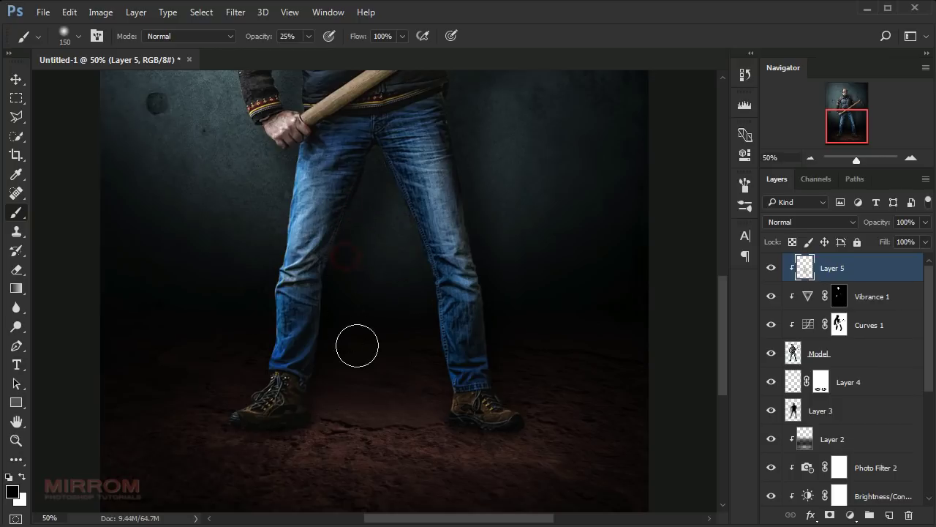
# - Paint faint shading near the belt, the upper sleeve edge and beside the pickaxe
pyautogui.scroll(3, 369, 345)
pyautogui.press('[')
pyautogui.press('[')
pyautogui.press('[')
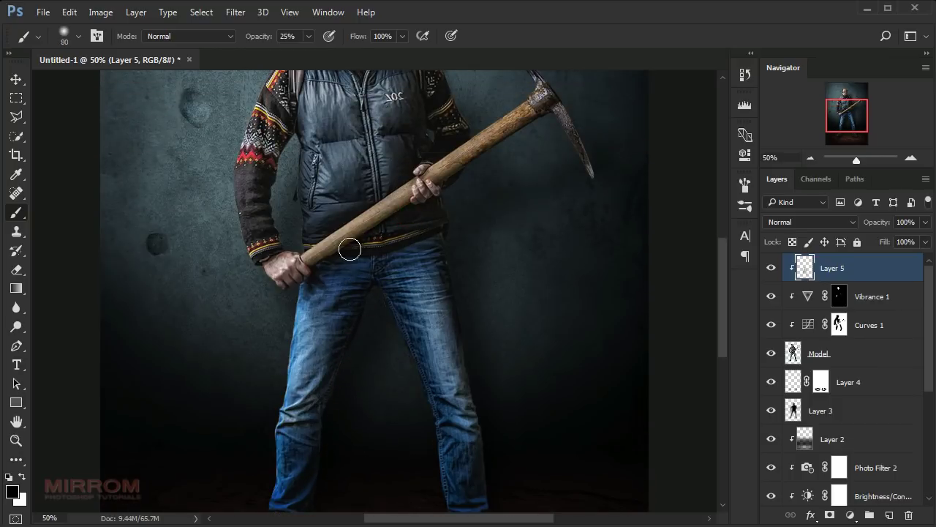
pyautogui.moveTo(349, 247); pyautogui.dragTo(439, 209)
pyautogui.moveTo(287, 121); pyautogui.dragTo(268, 209)
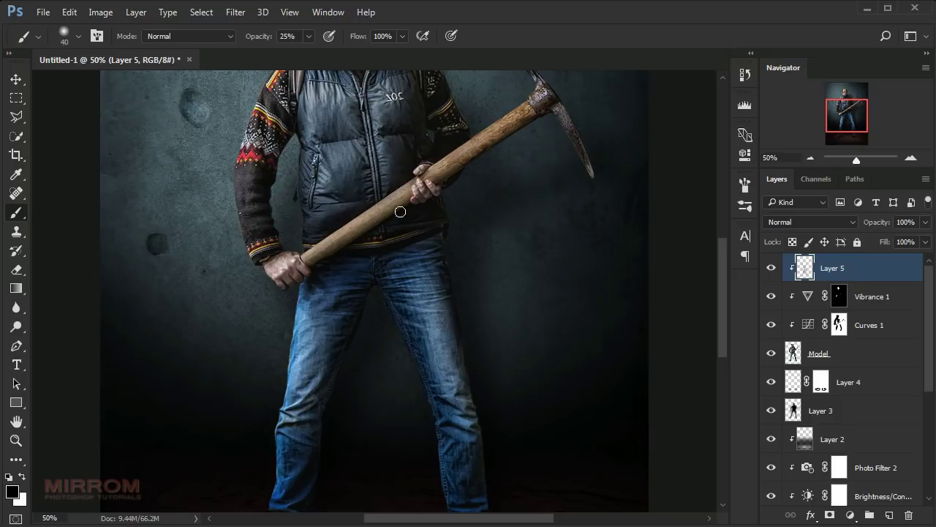
pyautogui.scroll(3, 453, 199)
pyautogui.press(']')
pyautogui.press(']')
pyautogui.press(']')
pyautogui.click(541, 193)
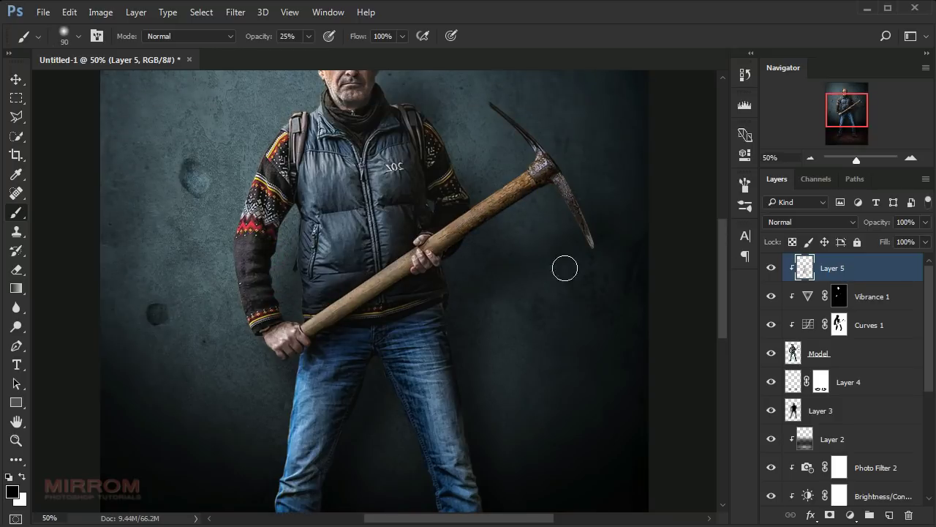
pyautogui.moveTo(595, 260); pyautogui.dragTo(551, 222)
# - Dab faint shading around the head and on the chest, then zoom out
pyautogui.scroll(2, 498, 231)
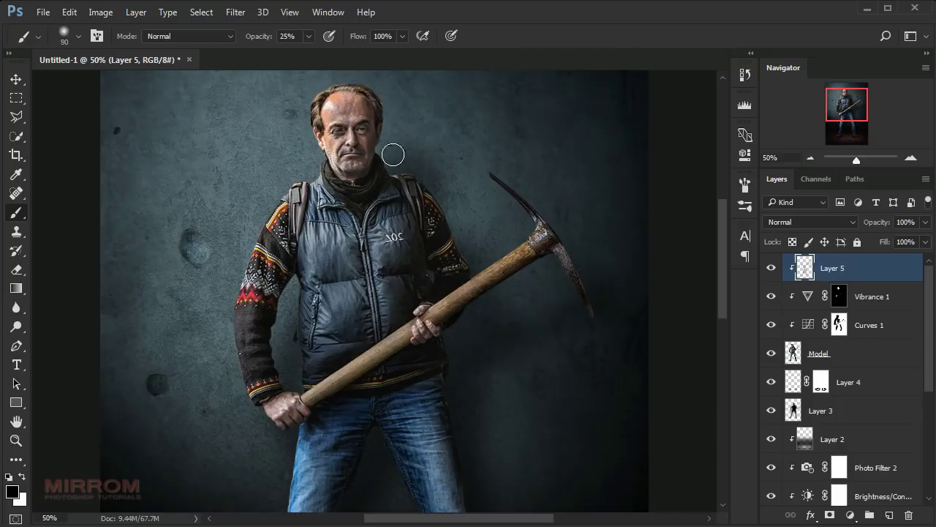
pyautogui.click(382, 105)
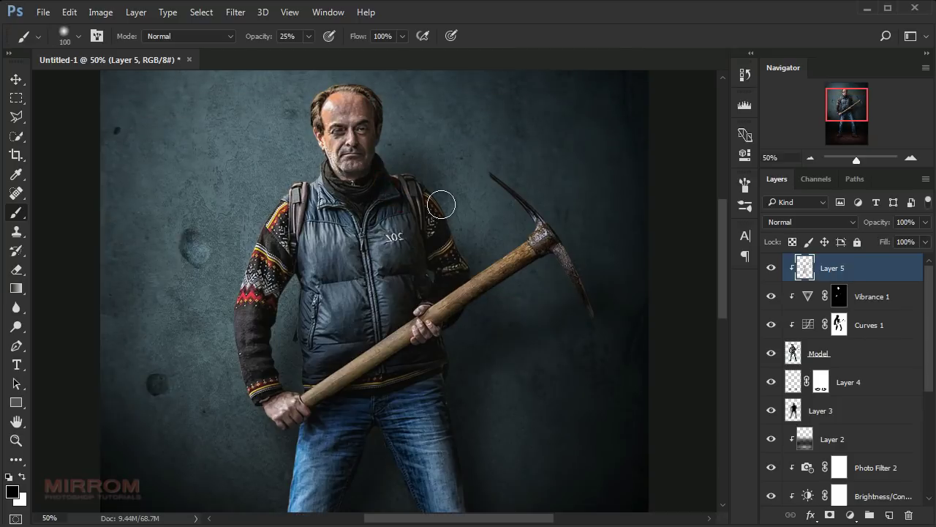
pyautogui.press('[')
pyautogui.press('[')
pyautogui.click(424, 251)
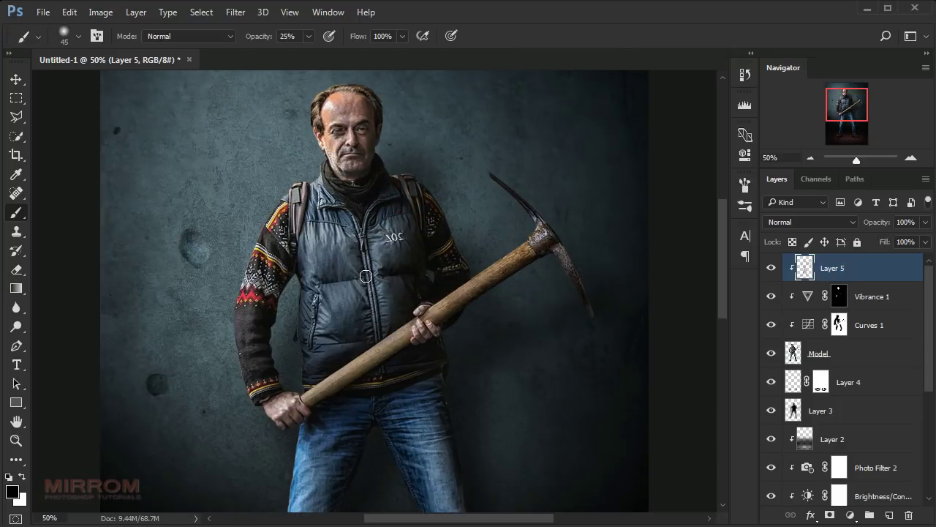
pyautogui.press('[')
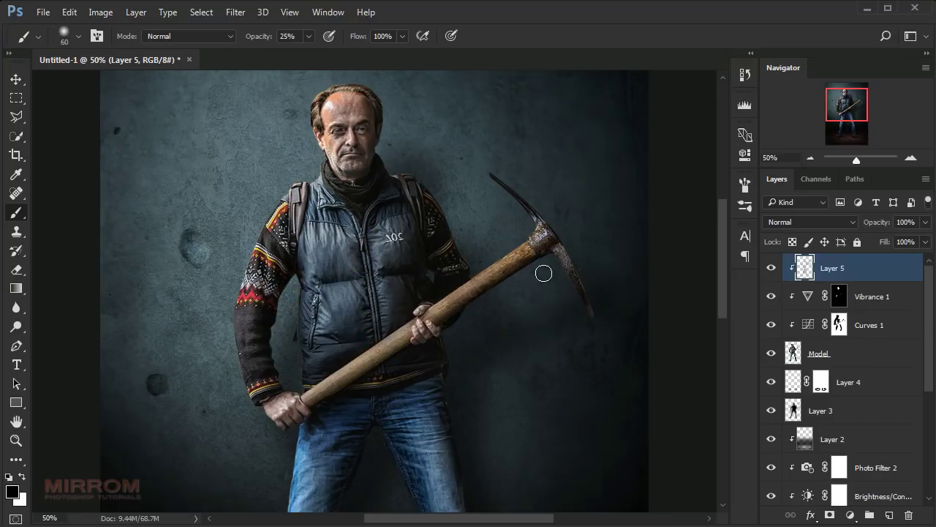
pyautogui.hotkey('ctrl', '-')
# - Open the metal skull robot image and copy a rectangle around its head to a new layer
pyautogui.press('v')
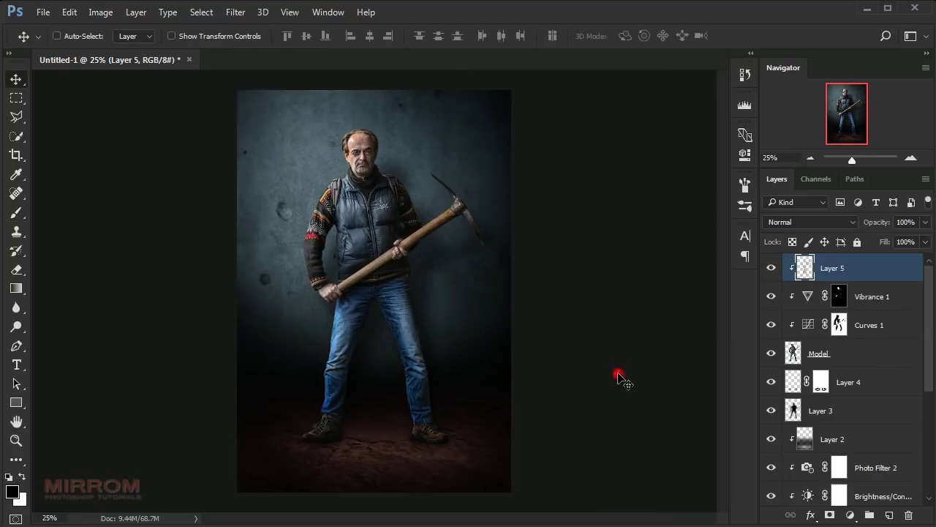
pyautogui.scroll(1, 622, 380)
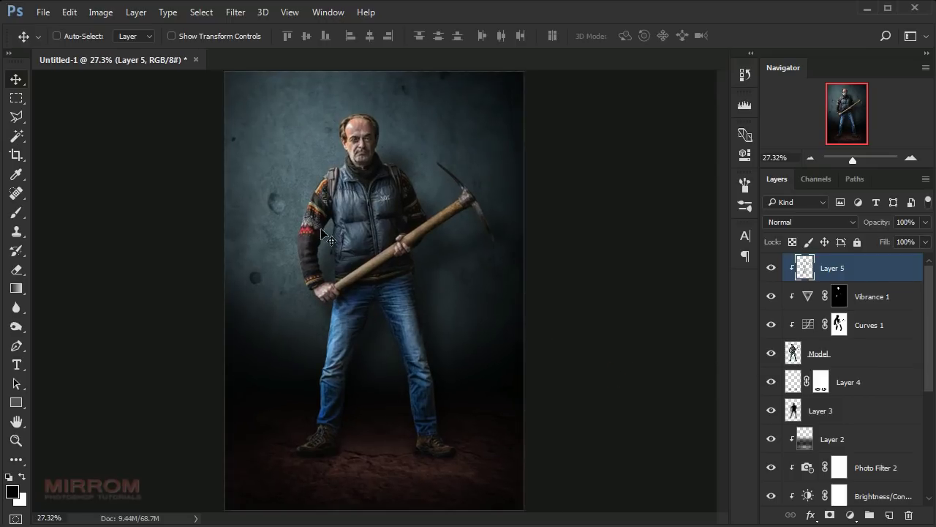
pyautogui.click(43, 13)
pyautogui.click(44, 40)
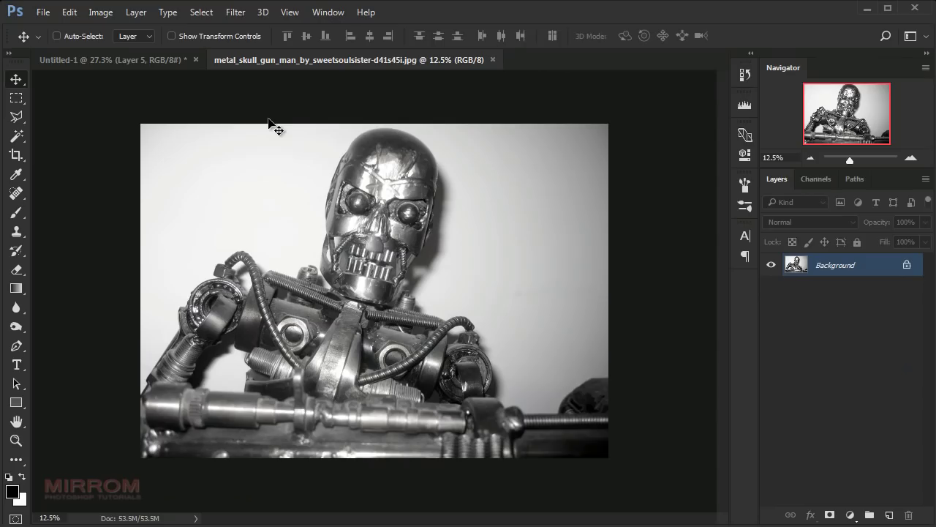
pyautogui.click(16, 98)
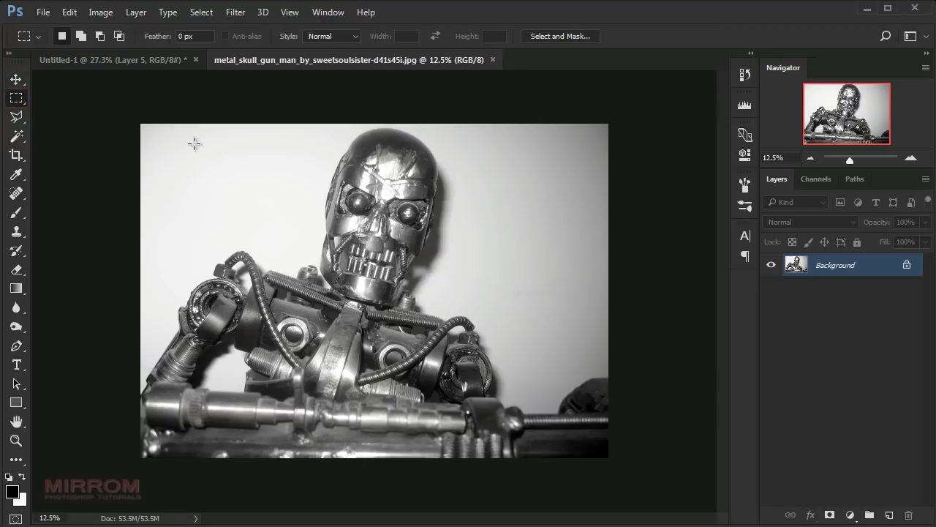
pyautogui.moveTo(308, 124); pyautogui.dragTo(452, 321)
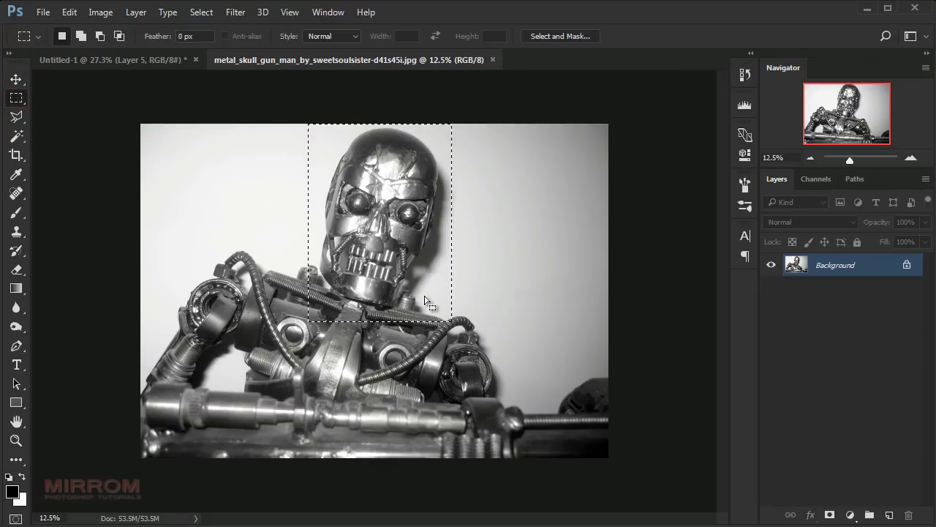
pyautogui.rightClick(424, 297)
pyautogui.click(455, 414)
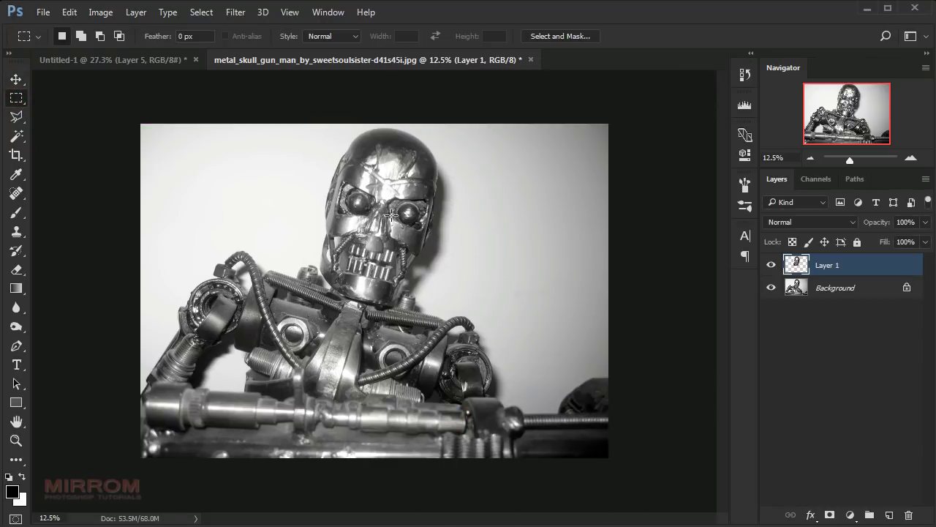
# - Drag the robot head layer onto the composite canvas
pyautogui.press('v')
pyautogui.moveTo(393, 214); pyautogui.dragTo(296, 135)
pyautogui.click(530, 59)
# - Close the robot image unsaved and scale the robot head to about 20% near the man's head
pyautogui.click(478, 215)
pyautogui.hotkey('ctrl', 't')
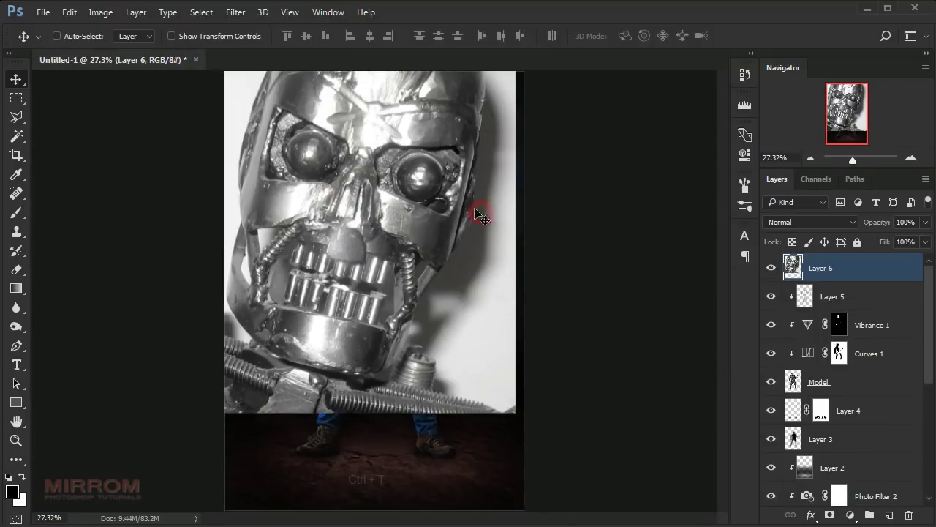
pyautogui.moveTo(517, 412); pyautogui.dragTo(376, 209)
pyautogui.moveTo(308, 146); pyautogui.dragTo(360, 183)
pyautogui.moveTo(428, 246)
pyautogui.mouseDown()
pyautogui.moveTo(348, 205)
pyautogui.moveTo(328, 172)
pyautogui.mouseUp()
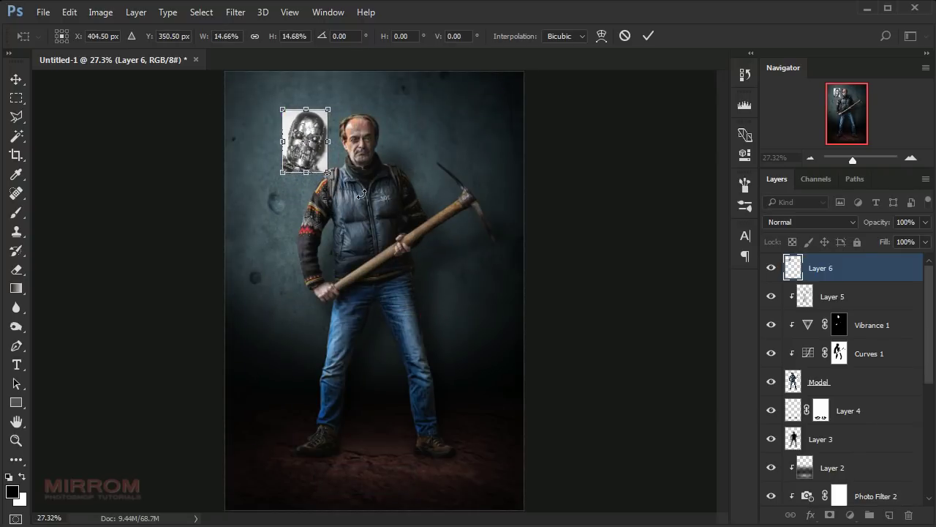
pyautogui.press('Return')
# - Move the robot head onto the man's face at 55% opacity
pyautogui.hotkey('ctrl', '+')
pyautogui.hotkey('ctrl', '+')
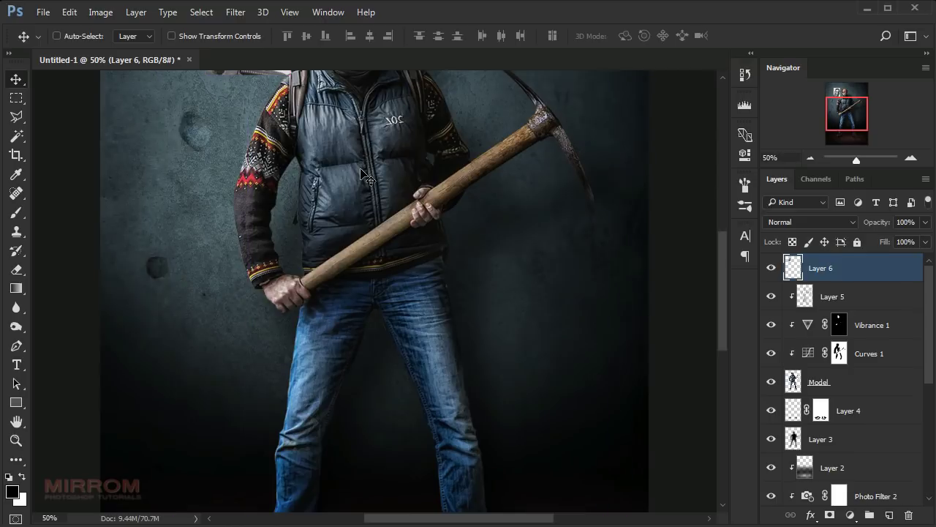
pyautogui.scroll(5, 360, 170)
pyautogui.hotkey('ctrl', '+')
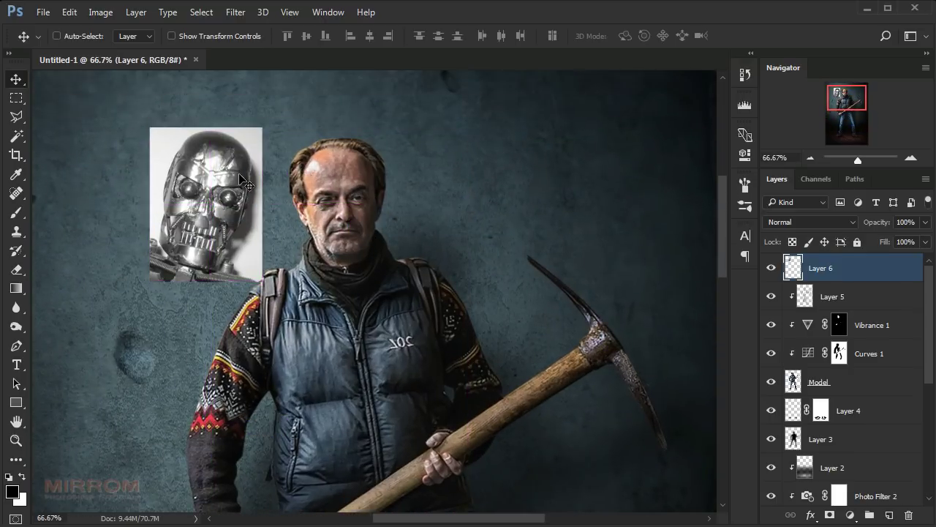
pyautogui.moveTo(240, 178); pyautogui.dragTo(352, 187)
pyautogui.moveTo(881, 227); pyautogui.dragTo(849, 229)
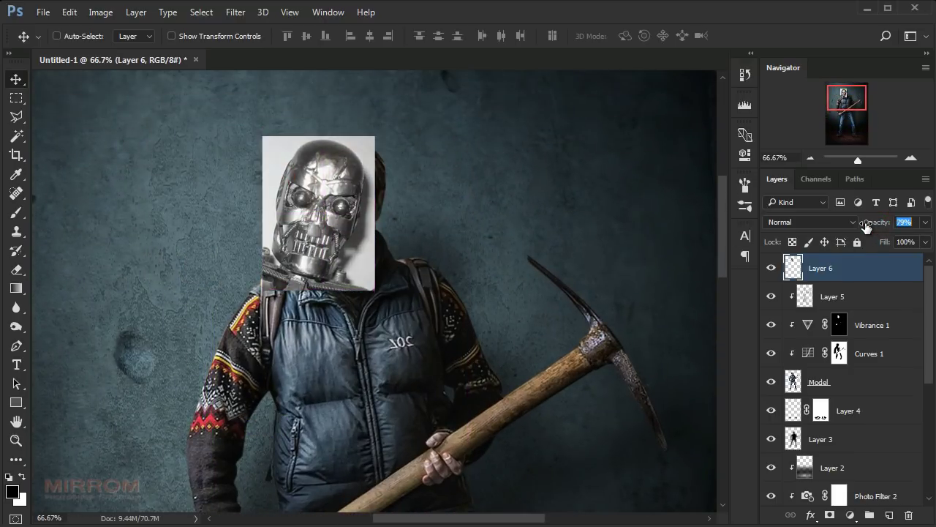
pyautogui.moveTo(493, 252)
pyautogui.mouseDown()
pyautogui.moveTo(508, 211)
pyautogui.moveTo(469, 167)
pyautogui.mouseUp()
# - Rotate the robot head about -20° to fit the face and compare by toggling visibility
pyautogui.hotkey('ctrl', 't')
pyautogui.moveTo(370, 194); pyautogui.dragTo(379, 225)
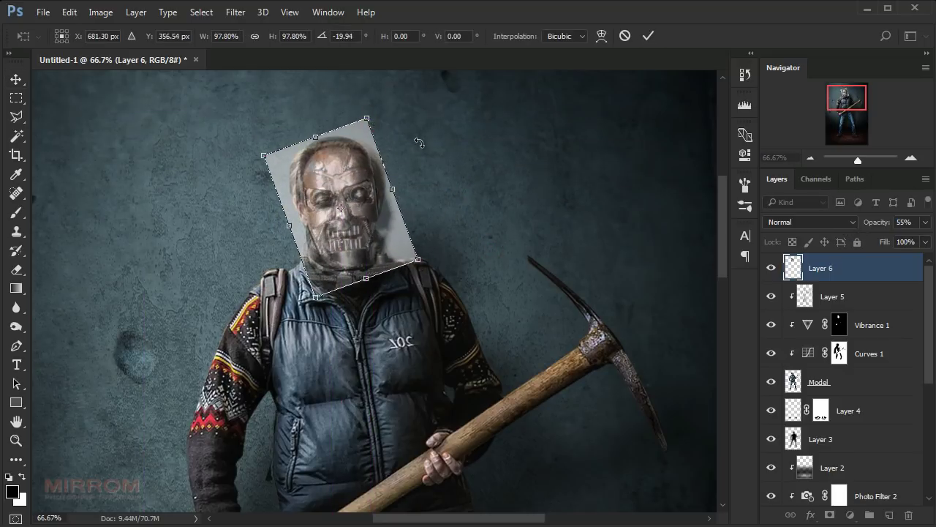
pyautogui.press('Return')
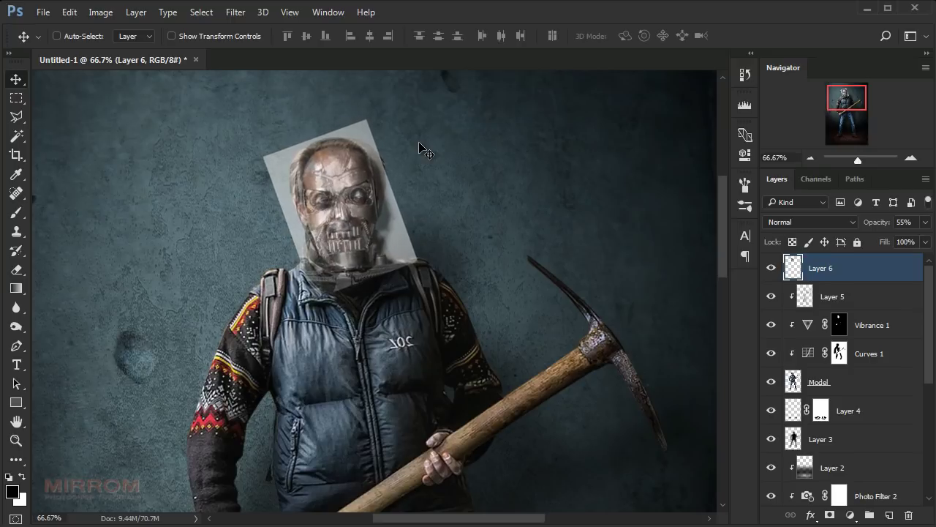
pyautogui.click(771, 268)
pyautogui.click(771, 267)
pyautogui.click(771, 268)
pyautogui.click(771, 267)
pyautogui.click(771, 268)
pyautogui.click(771, 268)
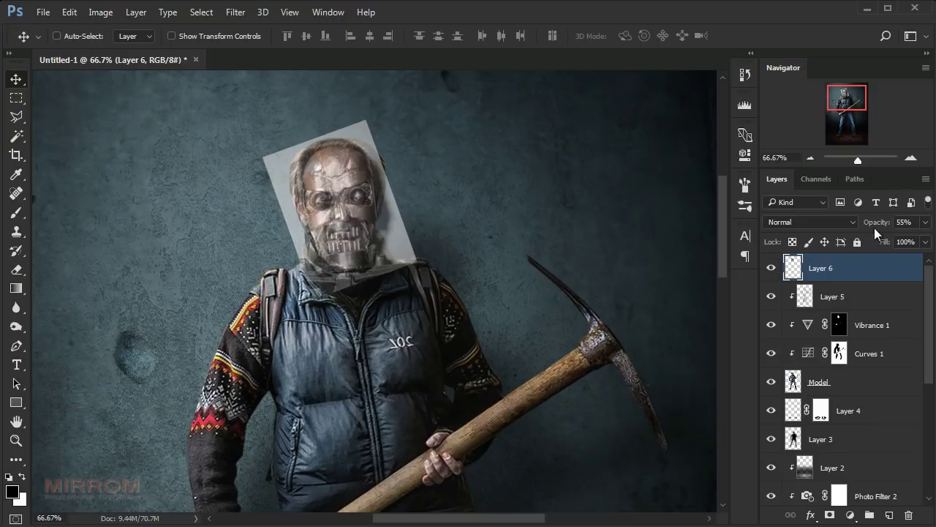
# - Raise Layer 6 opacity to 96% and check it against the face
pyautogui.moveTo(875, 229); pyautogui.dragTo(907, 229)
pyautogui.click(773, 268)
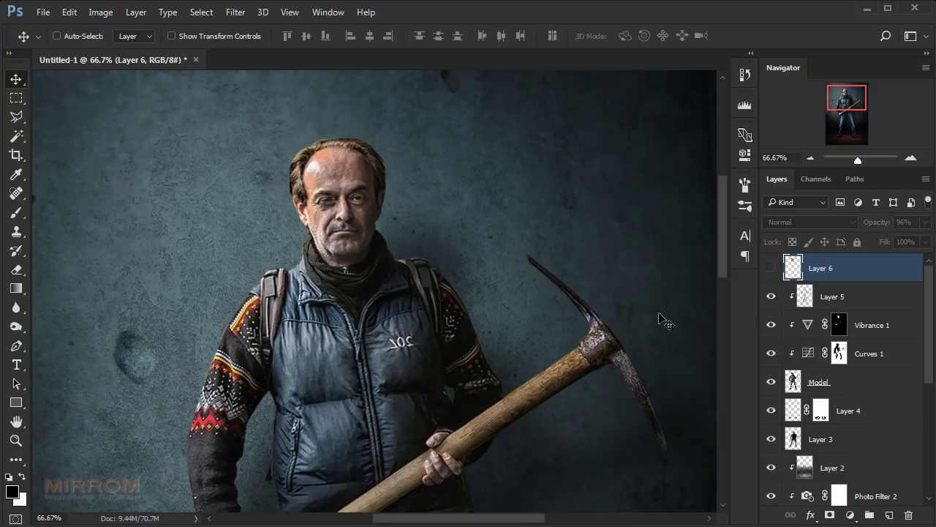
pyautogui.click(771, 268)
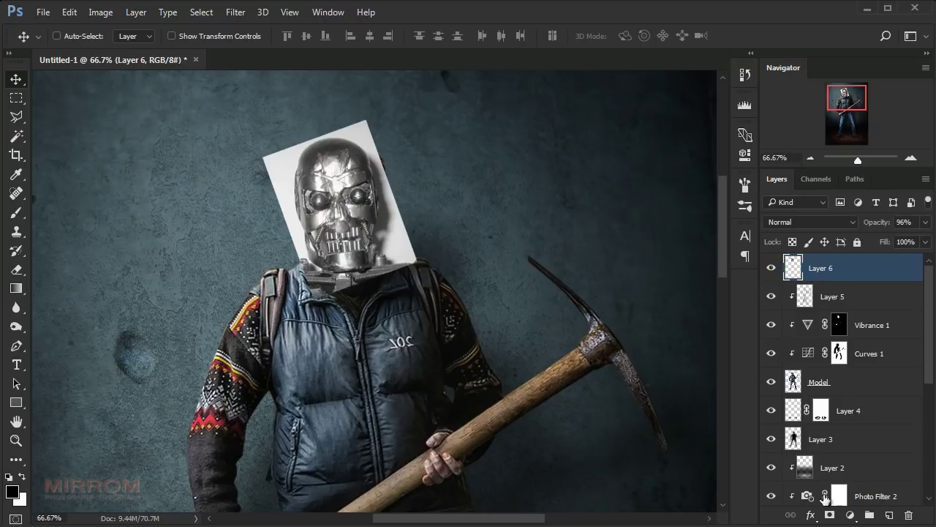
# - Add a mask to Layer 6 and polygonal-lasso the left half of the face down the nose
pyautogui.click(830, 514)
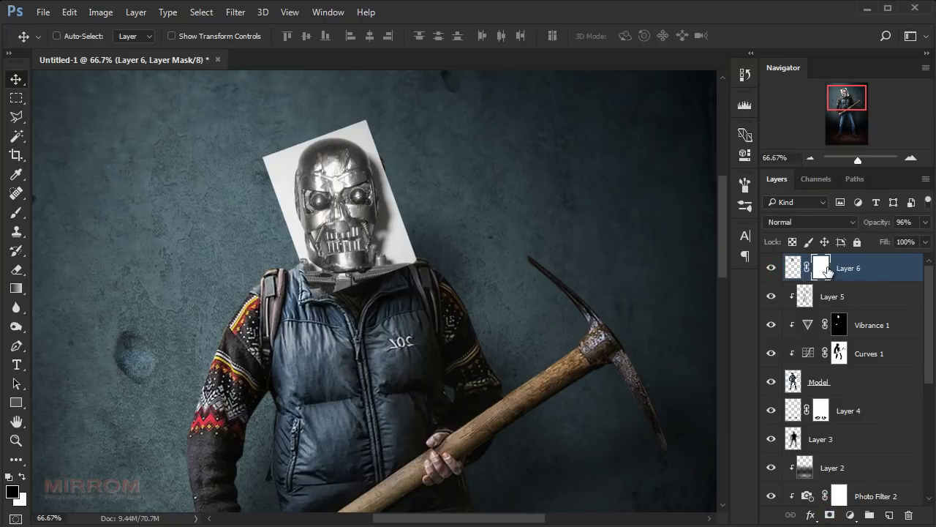
pyautogui.click(770, 268)
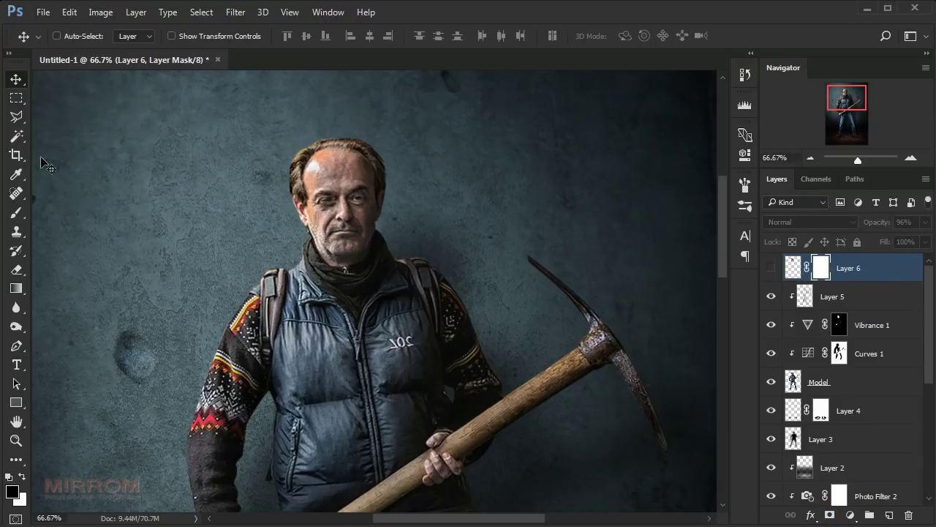
pyautogui.click(16, 118)
pyautogui.click(64, 134)
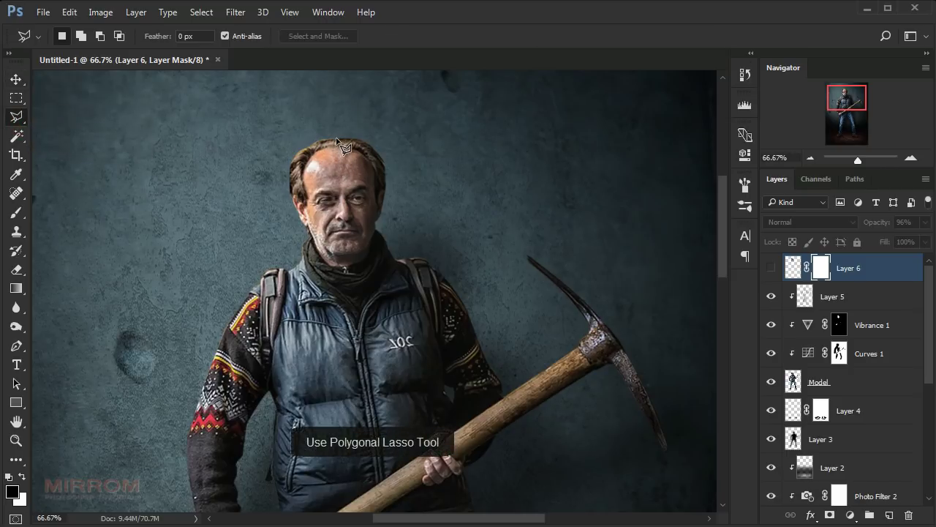
pyautogui.moveTo(335, 138); pyautogui.dragTo(340, 187)
pyautogui.moveTo(341, 187); pyautogui.dragTo(344, 246)
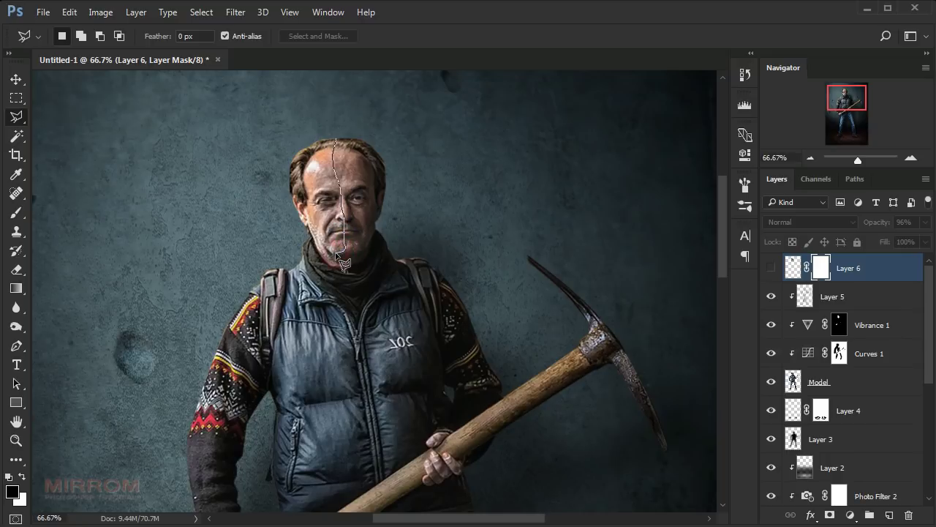
pyautogui.moveTo(315, 232)
pyautogui.mouseDown()
pyautogui.moveTo(296, 164)
pyautogui.moveTo(324, 135)
pyautogui.mouseUp()
# - Invert the selection and paint black to hide the robot's right half and chin
pyautogui.click(771, 267)
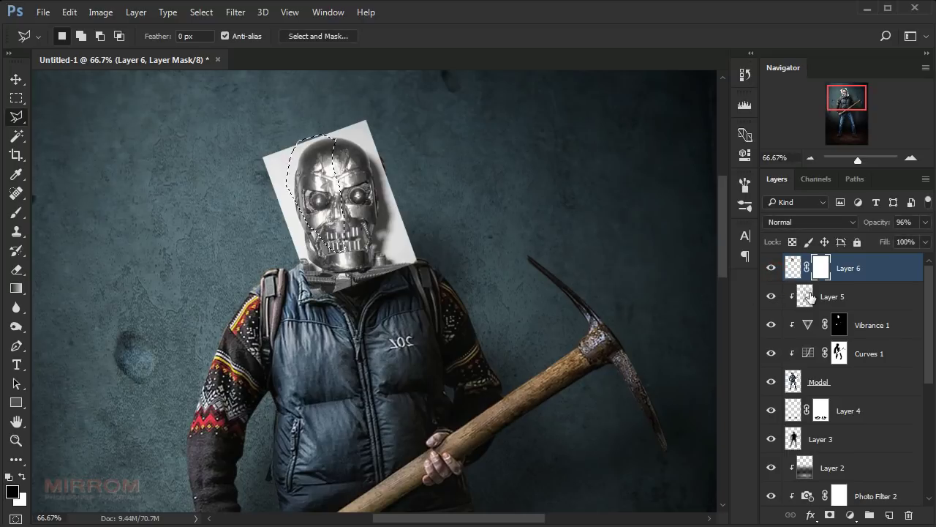
pyautogui.press('b')
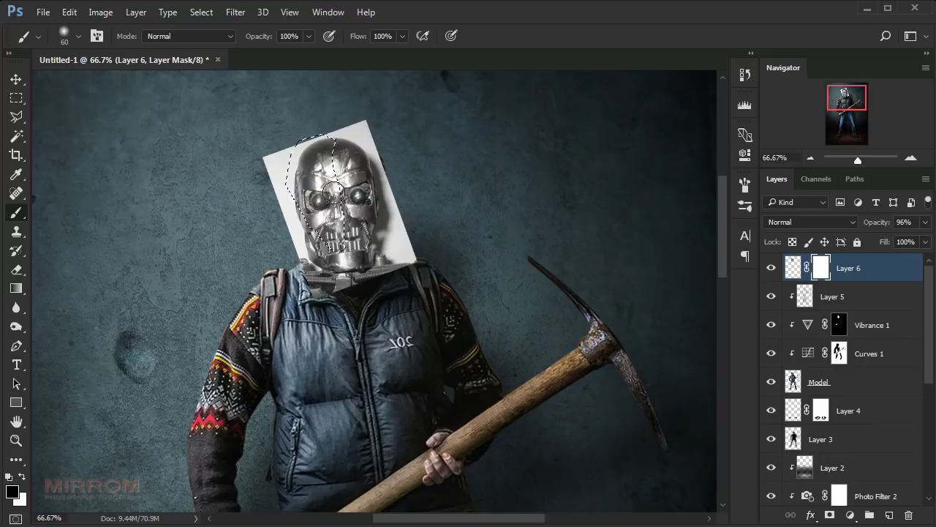
pyautogui.hotkey('ctrl', 'shift', 'i')
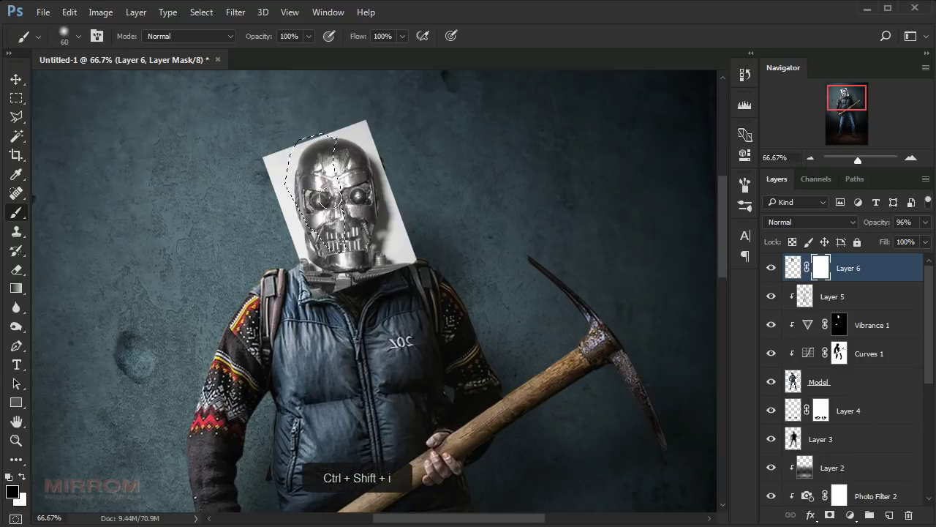
pyautogui.moveTo(345, 206)
pyautogui.mouseDown()
pyautogui.moveTo(362, 192)
pyautogui.moveTo(349, 155)
pyautogui.mouseUp()
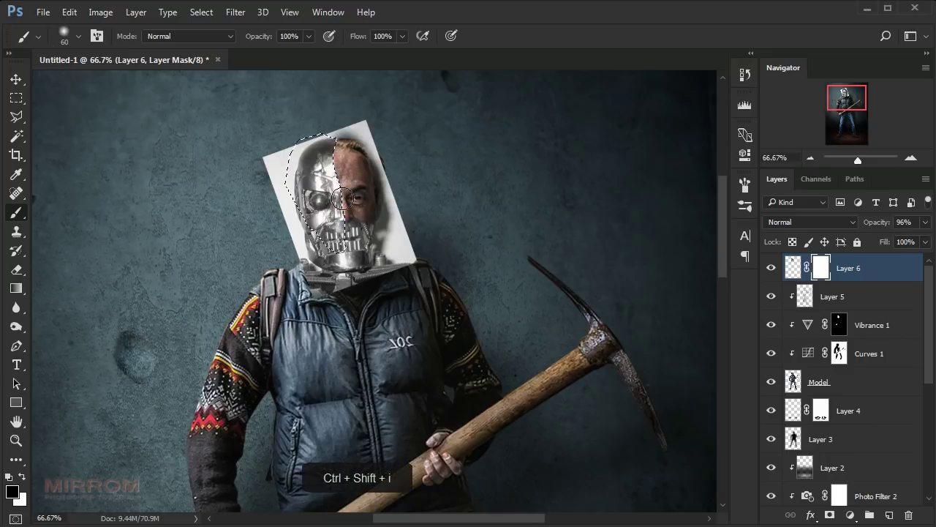
pyautogui.moveTo(344, 197)
pyautogui.mouseDown()
pyautogui.moveTo(366, 249)
pyautogui.moveTo(344, 282)
pyautogui.moveTo(300, 242)
pyautogui.moveTo(327, 246)
pyautogui.moveTo(271, 157)
pyautogui.moveTo(267, 183)
pyautogui.moveTo(307, 271)
pyautogui.moveTo(405, 247)
pyautogui.moveTo(377, 142)
pyautogui.mouseUp()
pyautogui.press(']')
pyautogui.press(']')
pyautogui.press(']')
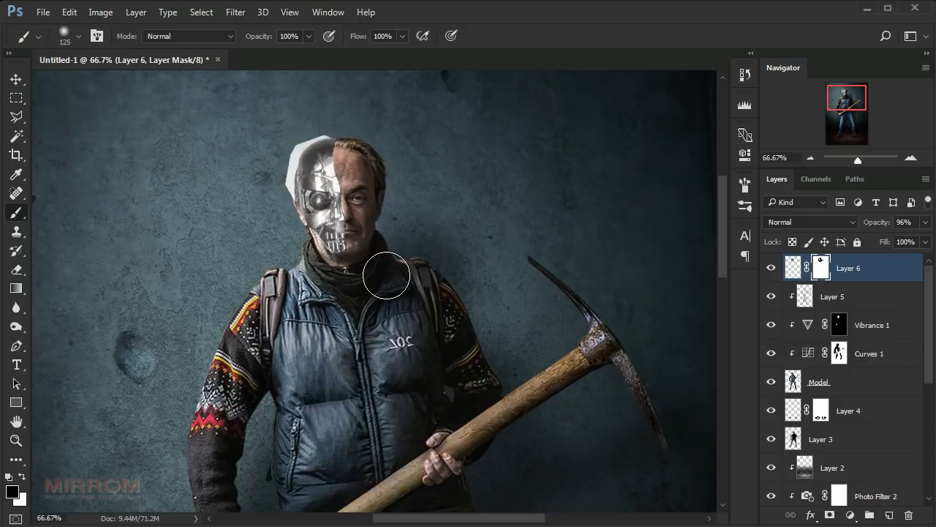
# - Magic Wand-select the white patch at the top left and fill Layer 6's mask black over it
pyautogui.press('v')
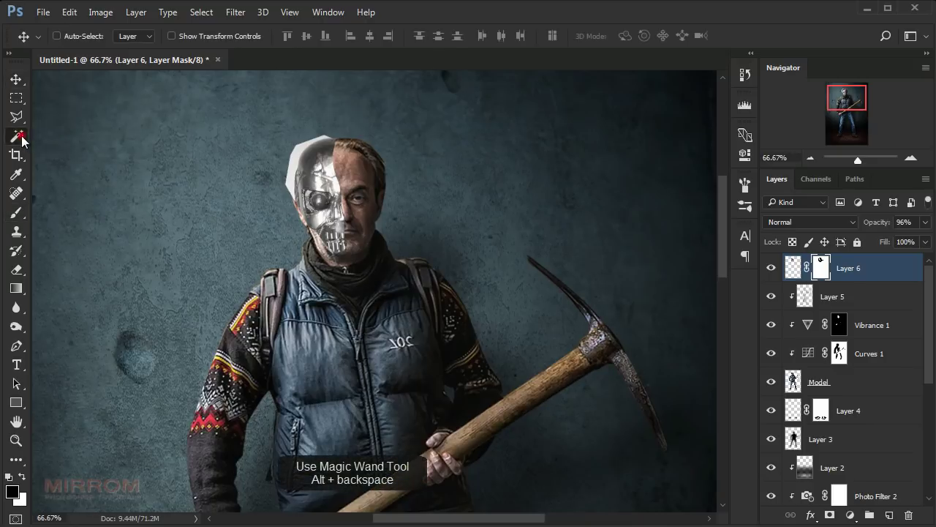
pyautogui.click(22, 141)
pyautogui.click(66, 148)
pyautogui.click(297, 170)
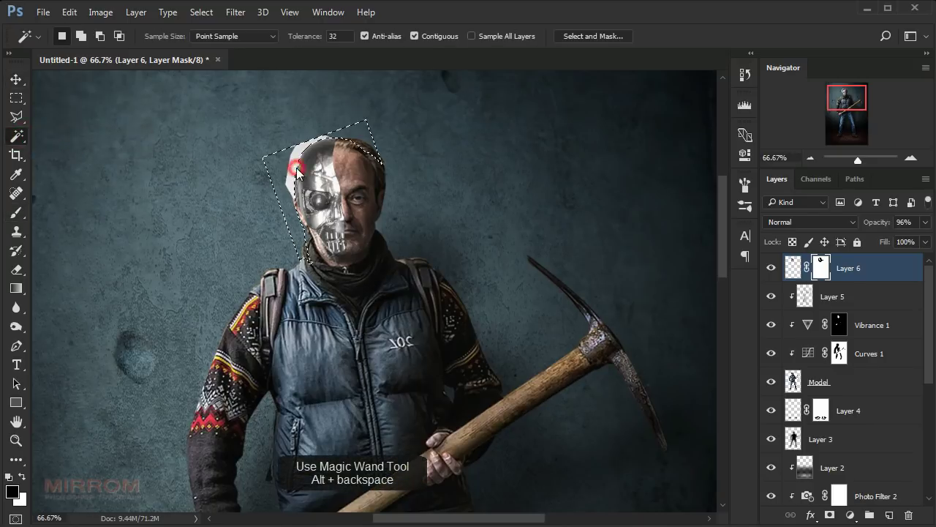
pyautogui.hotkey('alt', 'BackSpace')
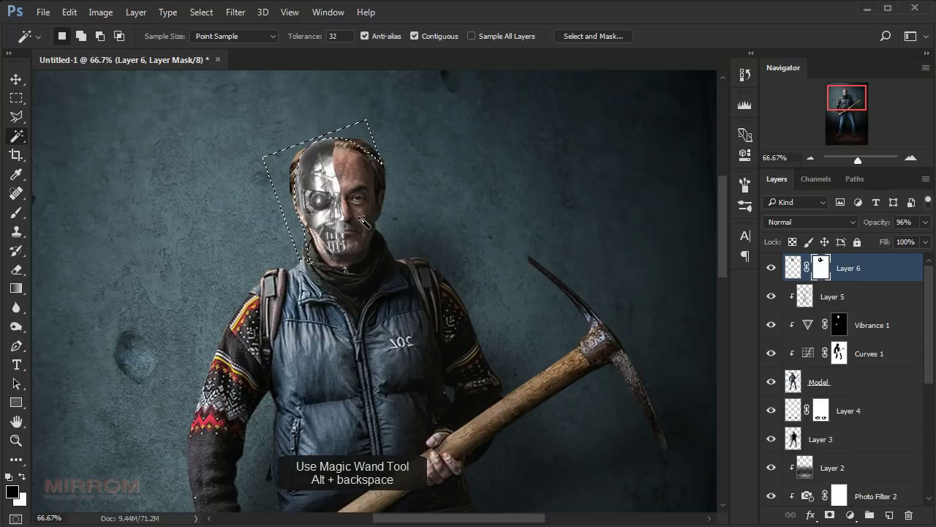
pyautogui.hotkey('ctrl', 'd')
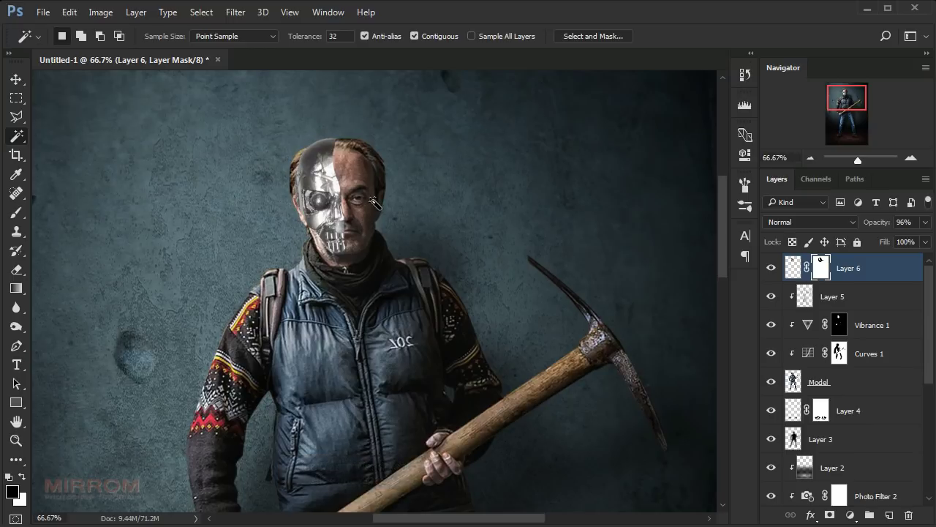
pyautogui.press('v')
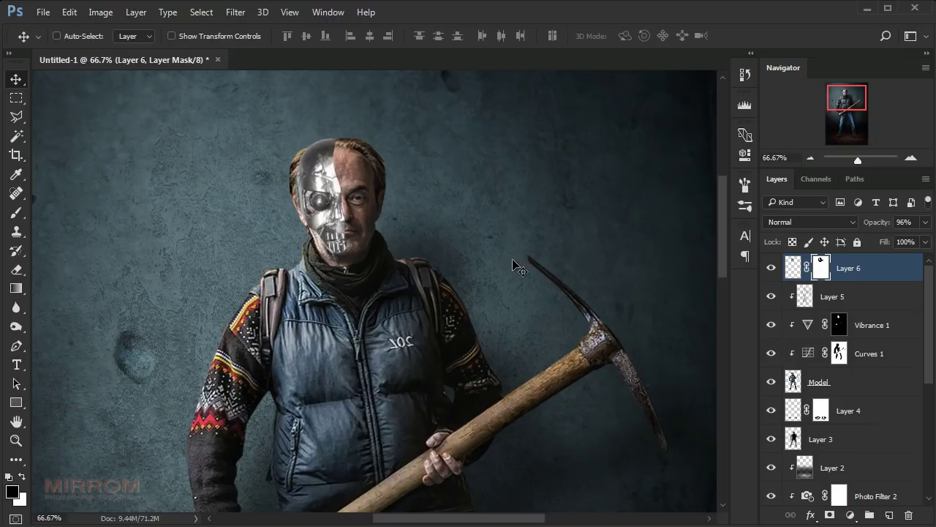
# - Check the Model layer's visibility, then give it a layer mask
pyautogui.click(771, 382)
pyautogui.click(821, 393)
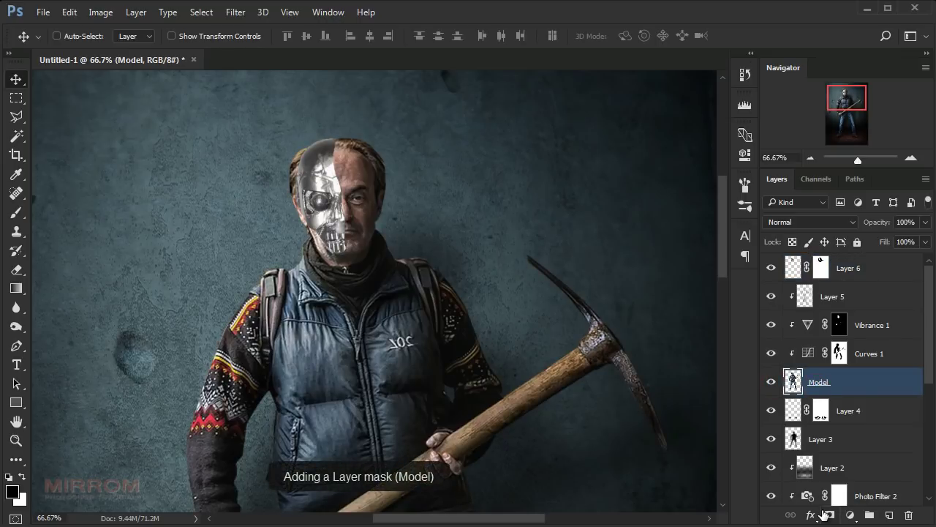
pyautogui.click(827, 514)
# - Paint black on the mask with a 45 px brush to hide hair past the skull's left edge
pyautogui.press('b')
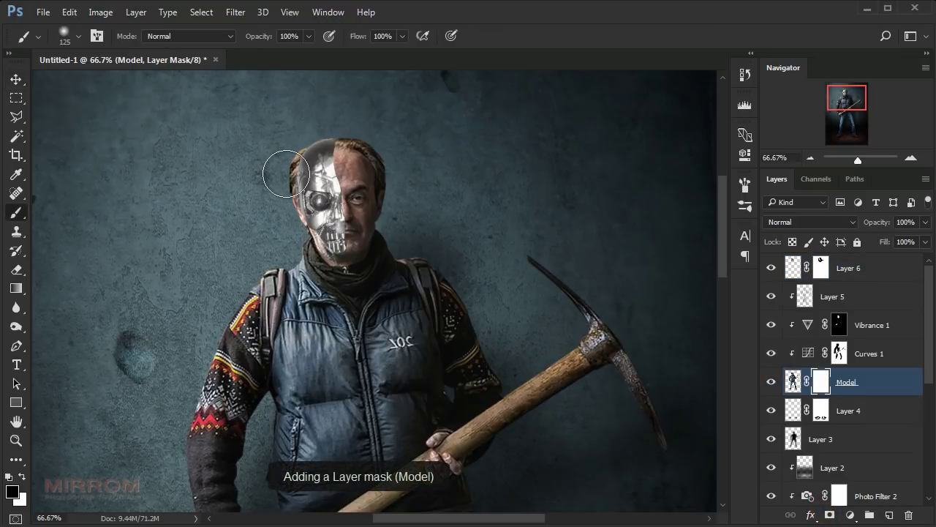
pyautogui.press('[')
pyautogui.press('[')
pyautogui.press('[')
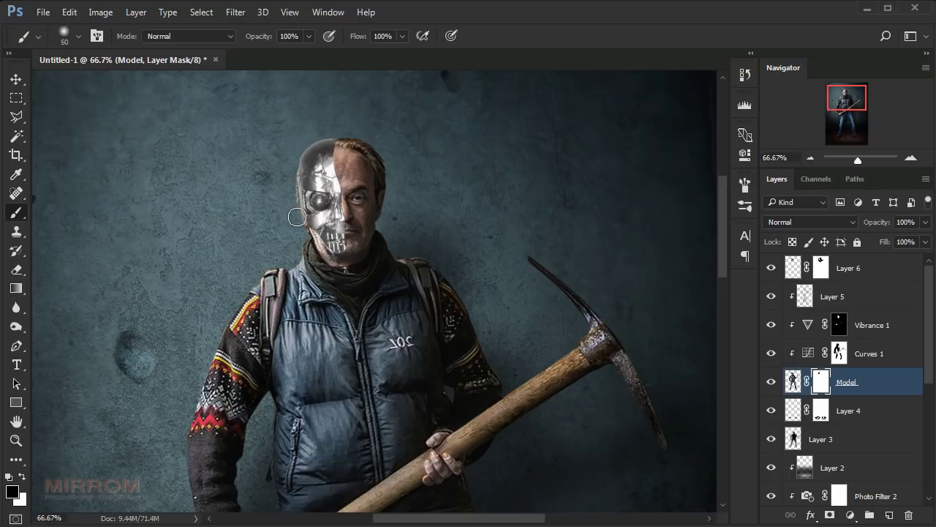
pyautogui.moveTo(289, 171); pyautogui.dragTo(293, 183)
pyautogui.press('v')
pyautogui.hotkey('ctrl', '+')
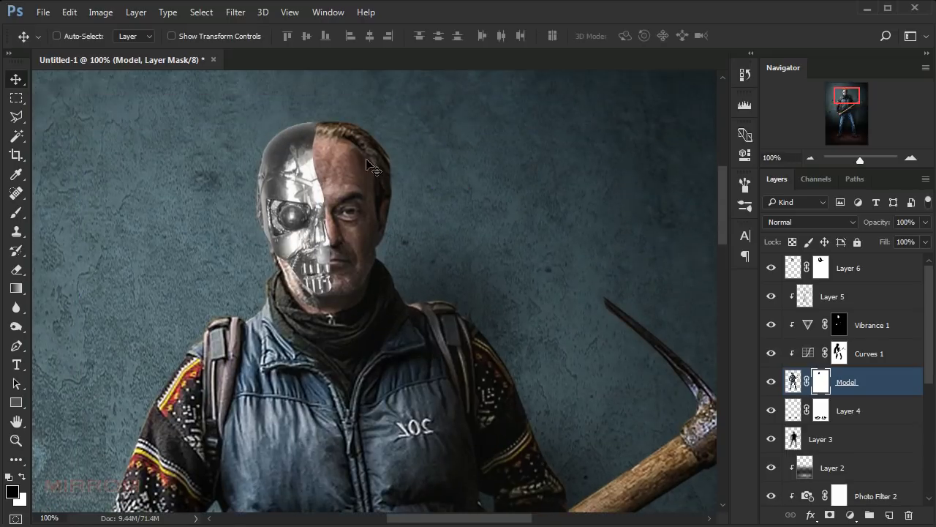
# - Try a Polygonal Lasso outline along the head seam, then discard it
pyautogui.click(24, 118)
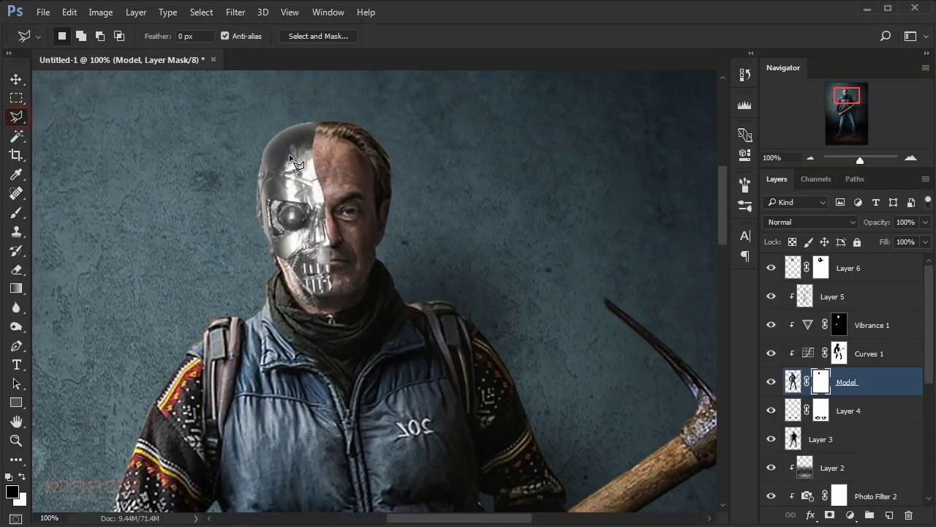
pyautogui.click(317, 123)
pyautogui.click(316, 139)
pyautogui.doubleClick(320, 176)
pyautogui.click(317, 126)
# - Outline the metal-skin seam from the top of the head to the cheek with the Polygonal Lasso
pyautogui.click(316, 131)
pyautogui.click(315, 143)
pyautogui.click(319, 164)
pyautogui.click(318, 177)
pyautogui.click(320, 189)
pyautogui.click(320, 205)
pyautogui.click(333, 225)
pyautogui.click(341, 181)
pyautogui.click(341, 152)
# - Paint white on Layer 6's mask inside the selection to reveal chrome along the seam, then deselect
pyautogui.click(820, 268)
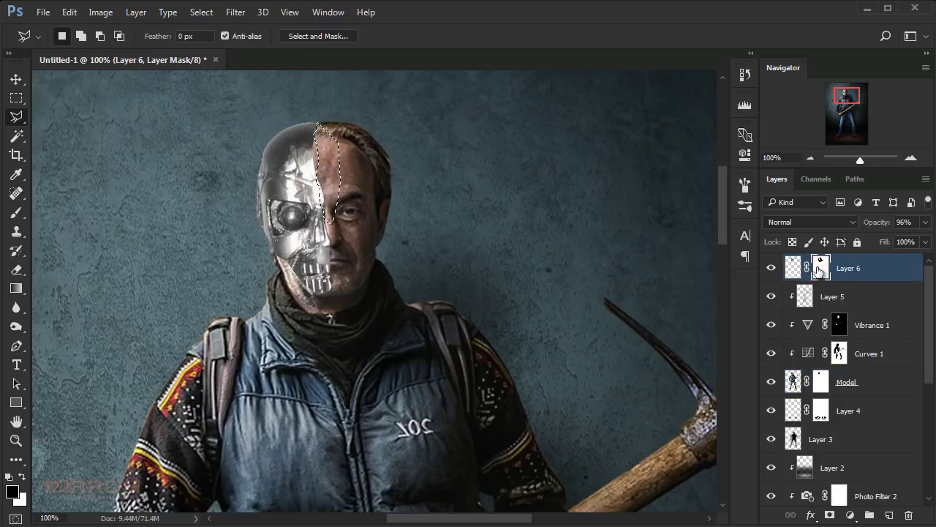
pyautogui.press('b')
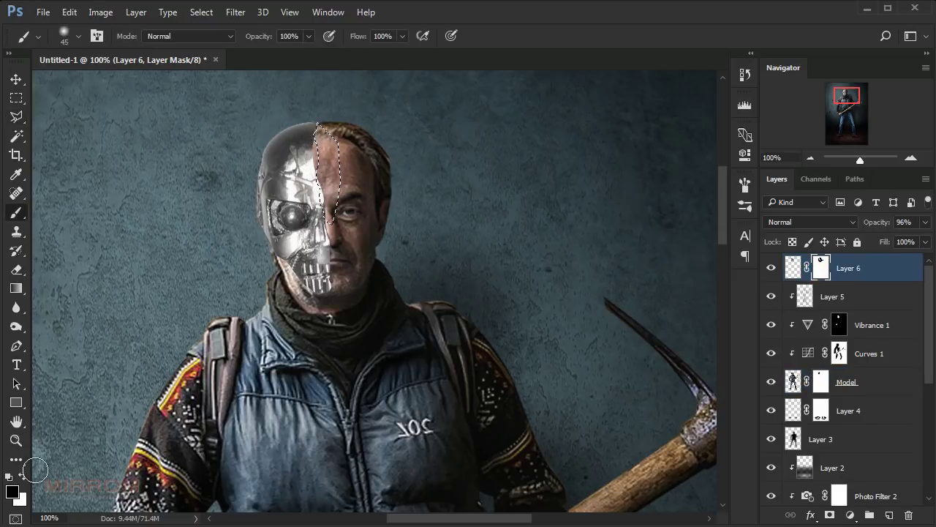
pyautogui.click(22, 476)
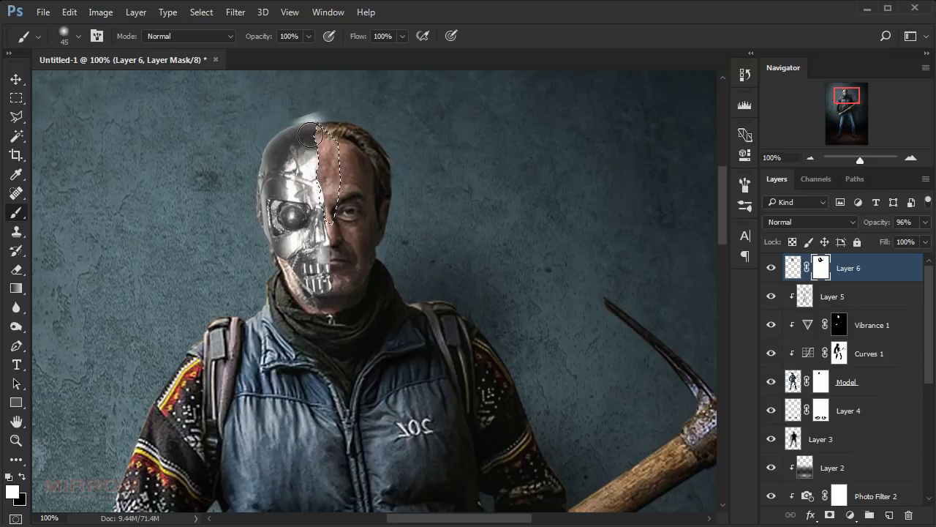
pyautogui.moveTo(312, 146); pyautogui.dragTo(303, 248)
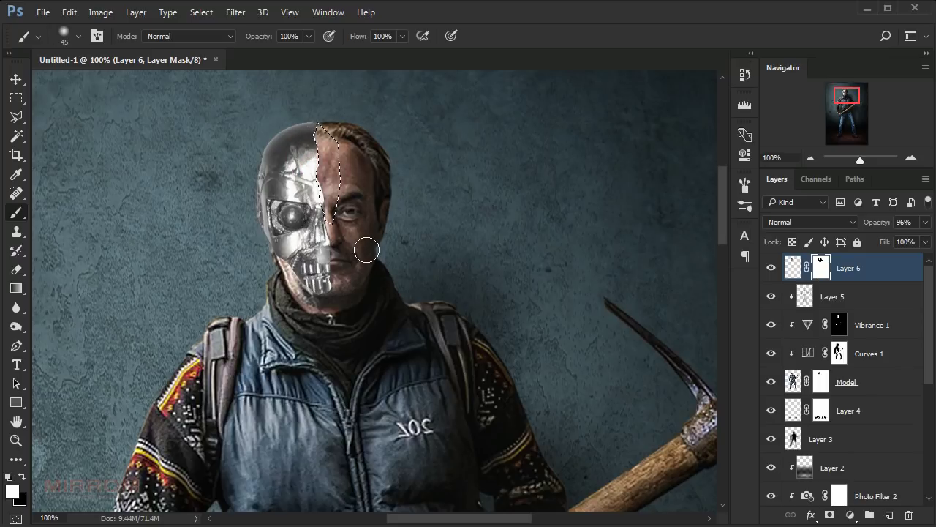
pyautogui.hotkey('ctrl', 'd')
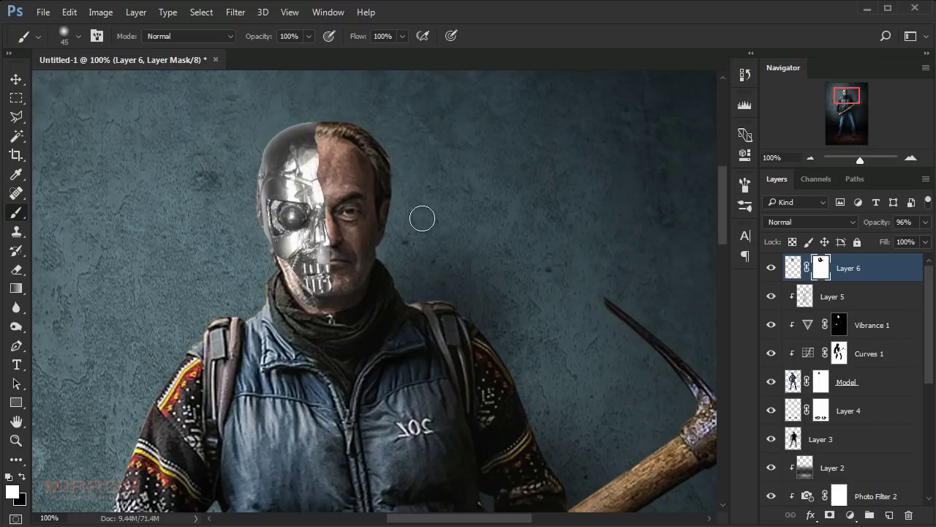
# - At 66.67% zoom, squash the Layer 6 robot skull to 98.1% height
pyautogui.press('v')
pyautogui.hotkey('ctrl', '-')
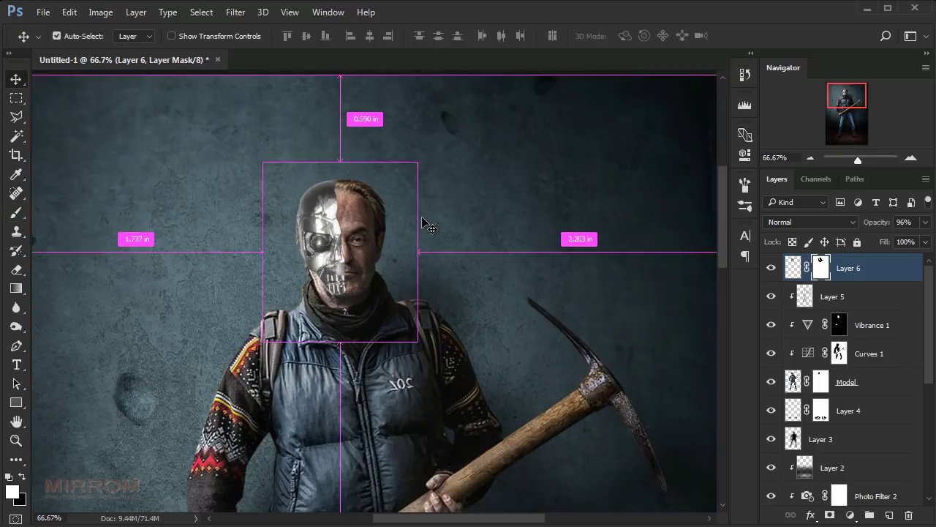
pyautogui.hotkey('ctrl', '-')
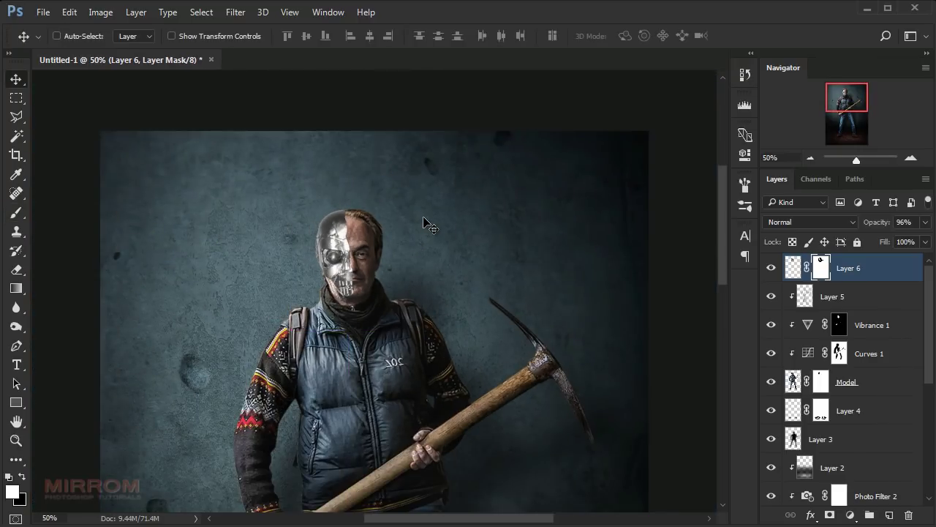
pyautogui.scroll(-3, 425, 216)
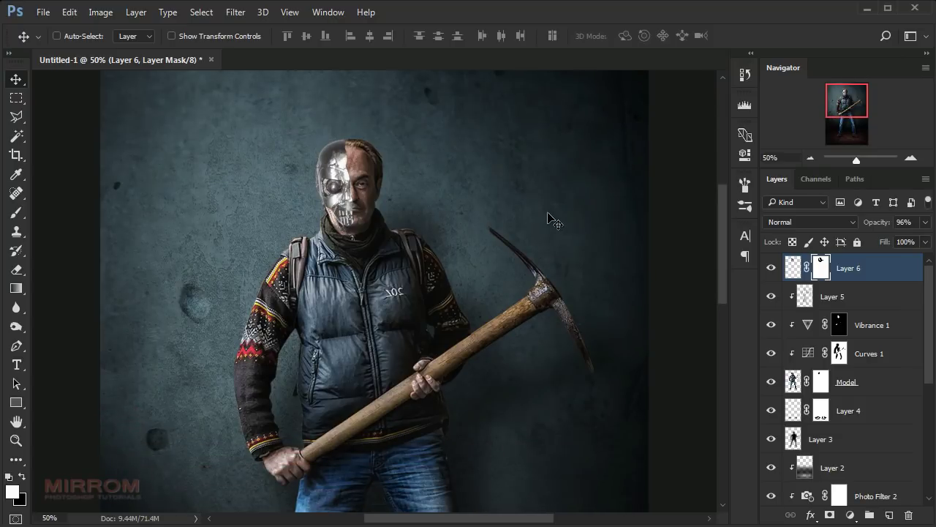
pyautogui.hotkey('ctrl', '-')
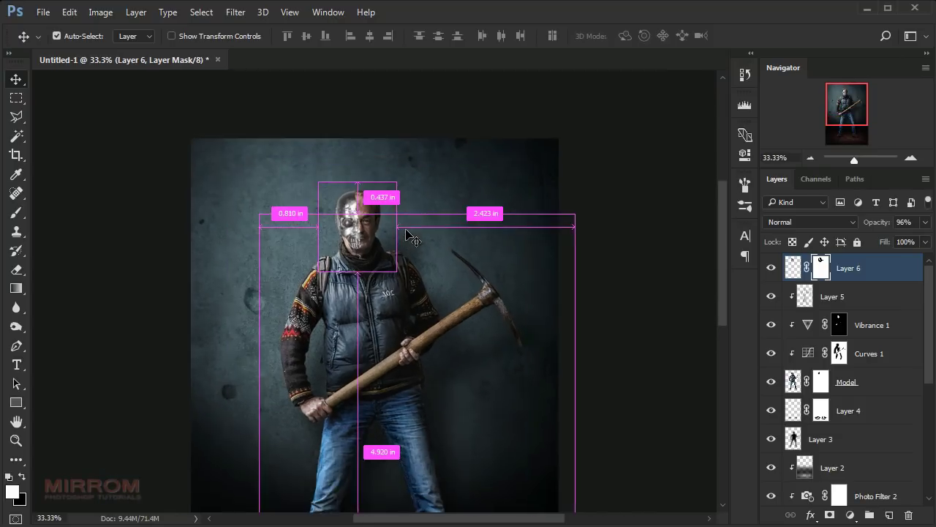
pyautogui.hotkey('ctrl', '+')
pyautogui.hotkey('ctrl', '+')
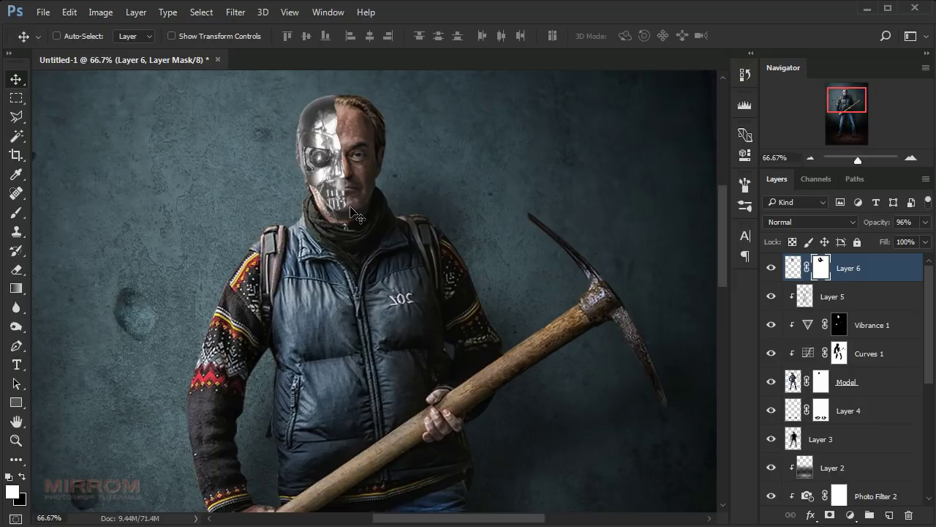
pyautogui.click(794, 268)
pyautogui.hotkey('ctrl', 't')
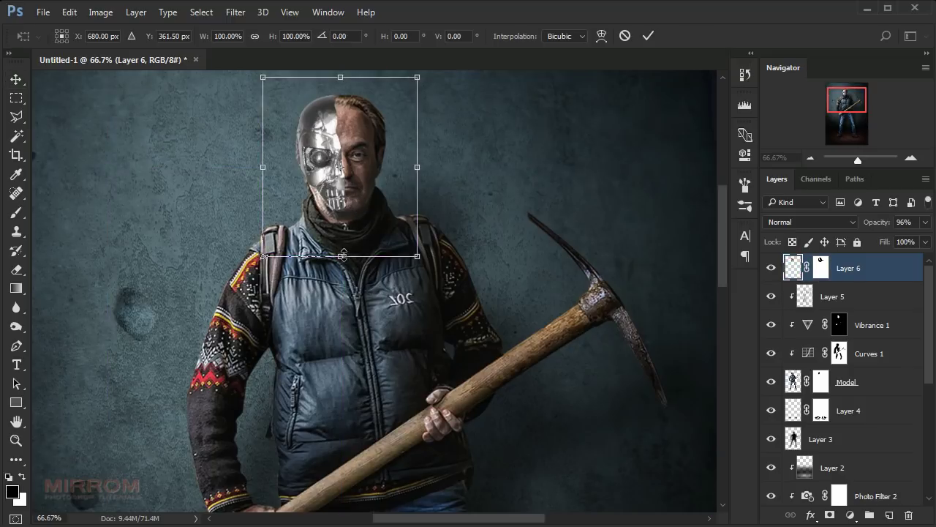
pyautogui.moveTo(342, 255); pyautogui.dragTo(342, 251)
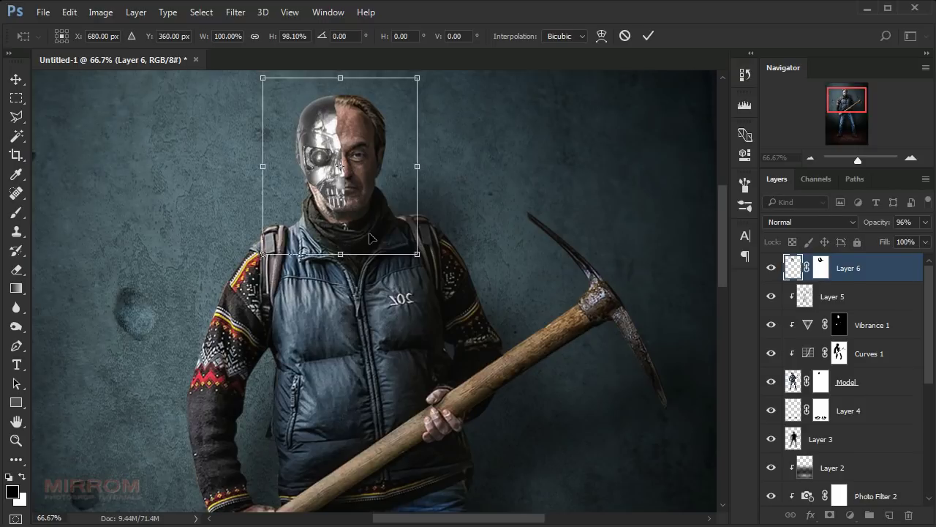
pyautogui.press('Return')
# - Select Layer 6's mask and pick a small, harder brush for refining it
pyautogui.click(821, 267)
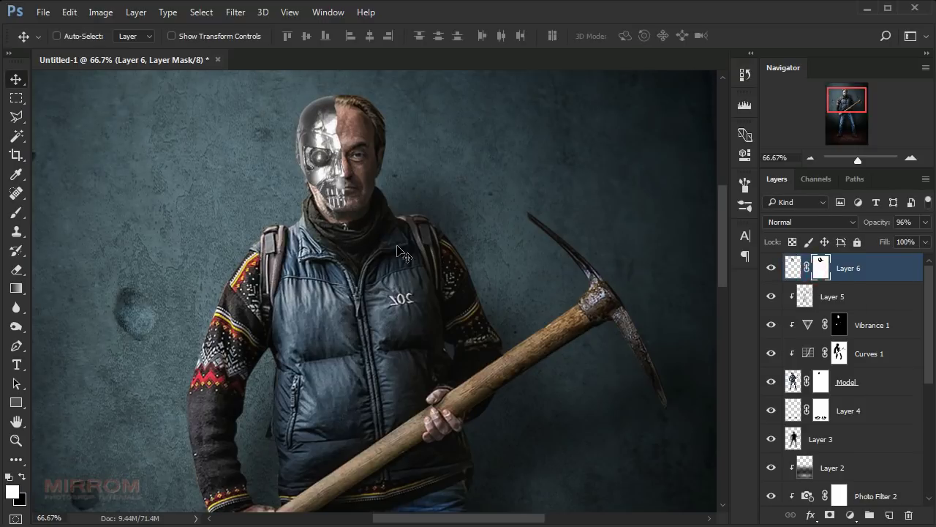
pyautogui.press('b')
pyautogui.rightClick(372, 207)
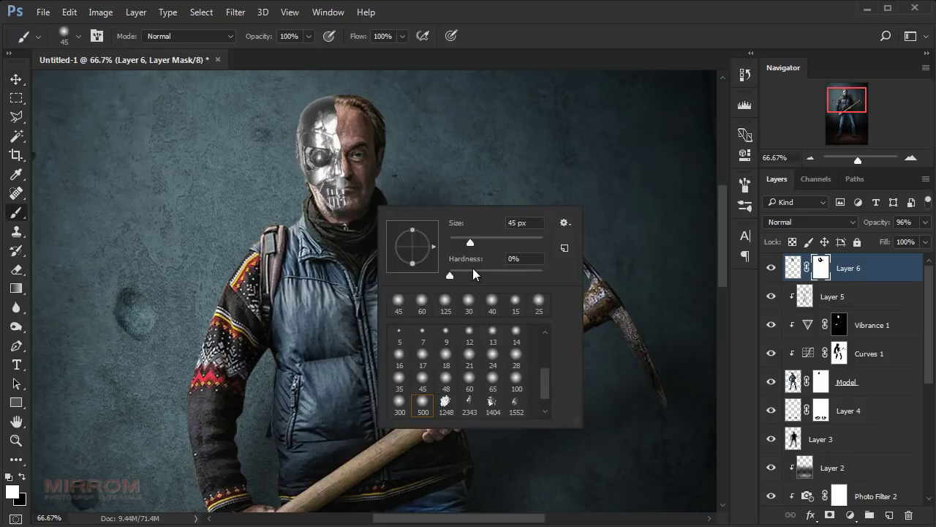
pyautogui.moveTo(473, 270); pyautogui.dragTo(542, 268)
pyautogui.click(327, 282)
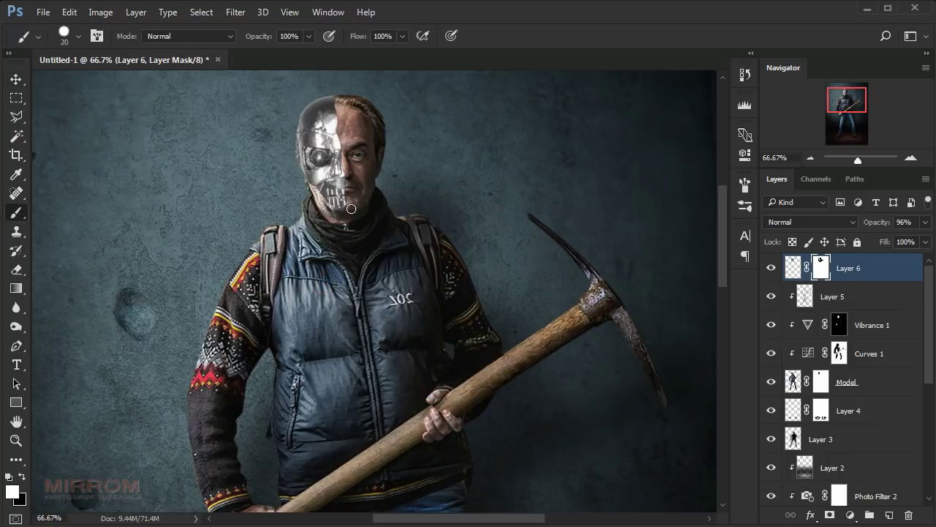
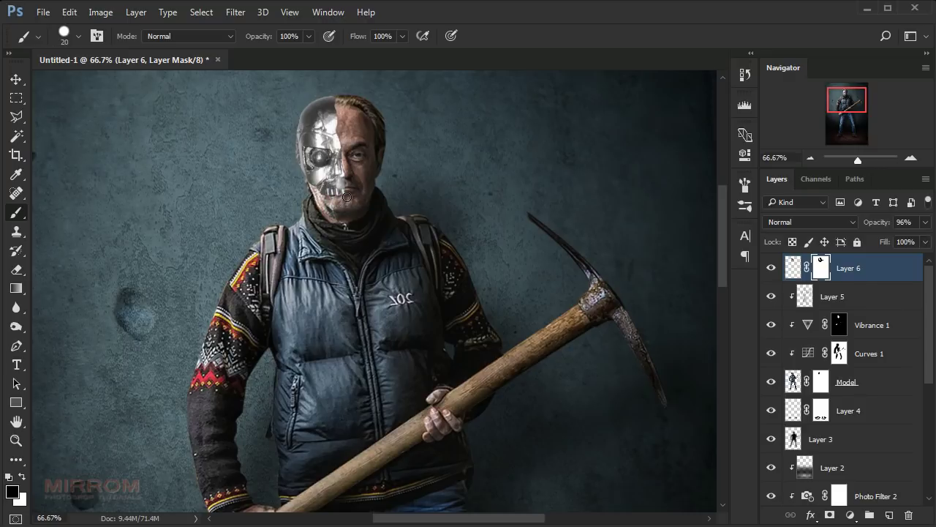
# - Paint out the chin on Layer 6's mask, zoom out to 50% and preview the mask overlay
pyautogui.click(350, 187)
pyautogui.press('v')
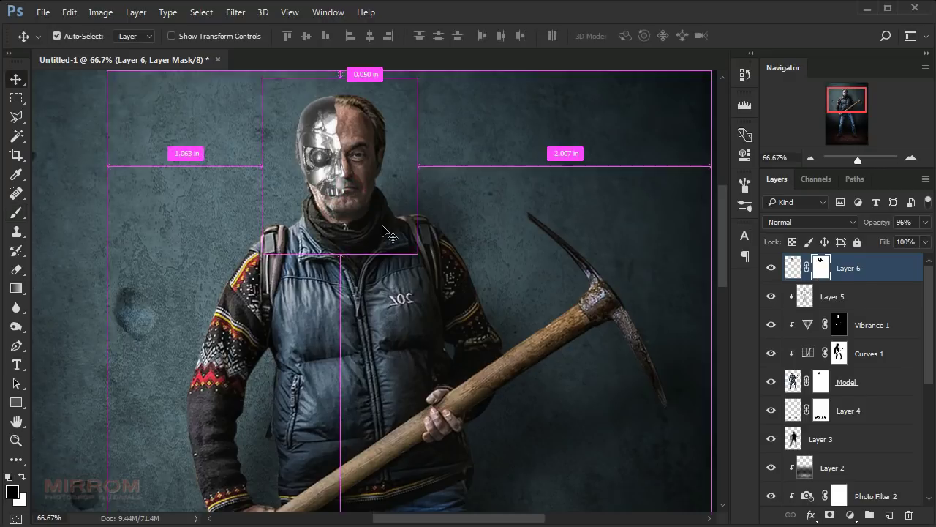
pyautogui.hotkey('ctrl', '-')
pyautogui.moveTo(393, 523); pyautogui.dragTo(447, 519)
pyautogui.press('\\')
pyautogui.press('\\')
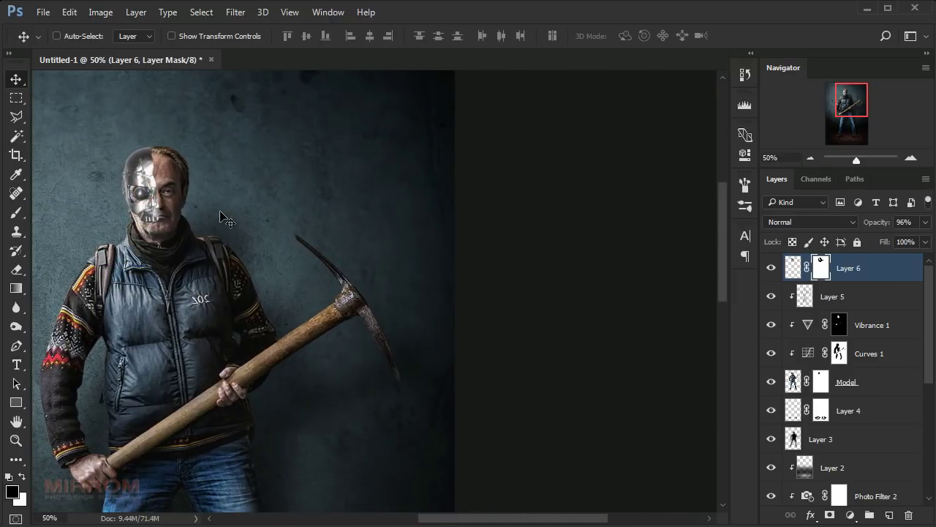
# - Give Layer 6 a black Inner Shadow with distance 6
pyautogui.click(793, 269)
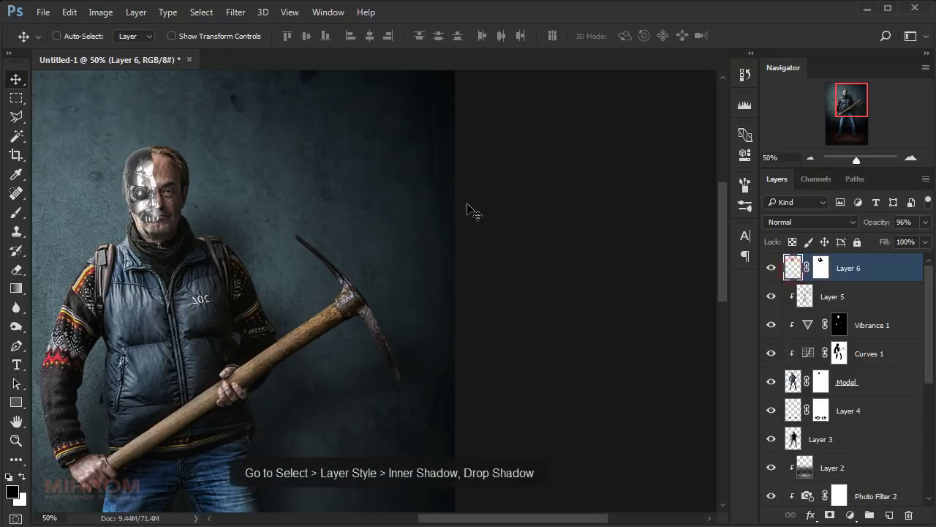
pyautogui.click(136, 12)
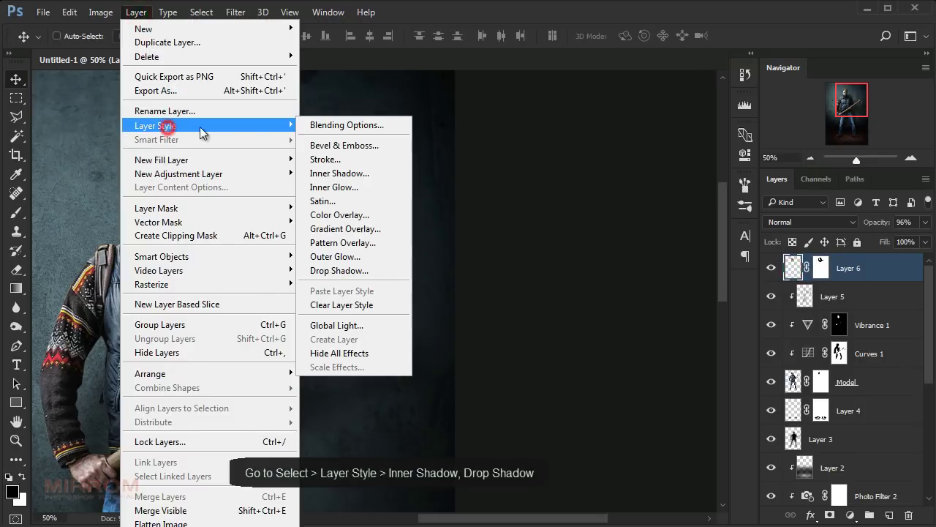
pyautogui.click(342, 177)
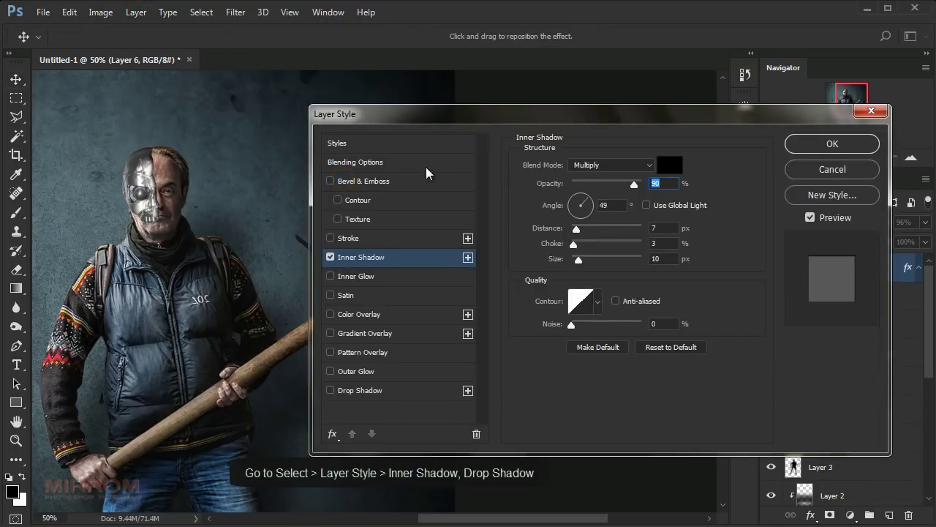
pyautogui.moveTo(412, 109); pyautogui.dragTo(386, 120)
pyautogui.click(644, 175)
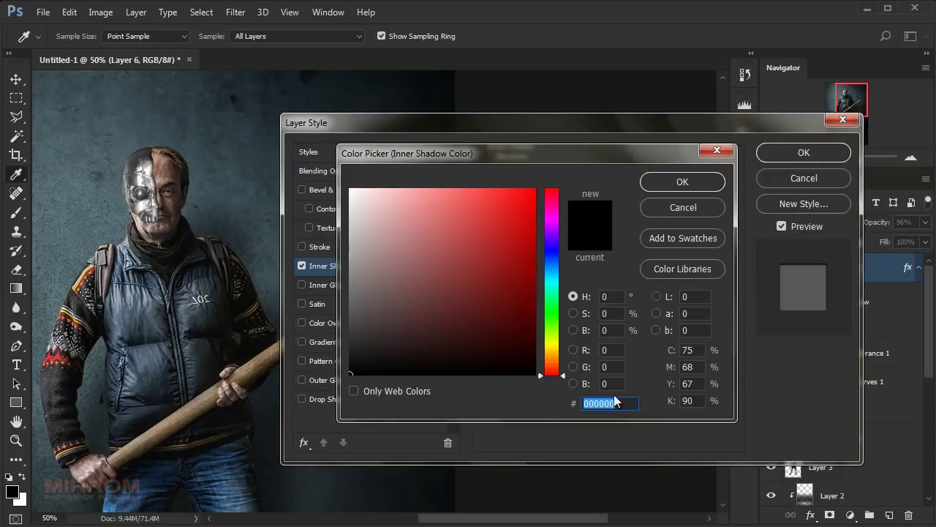
pyautogui.press('Escape')
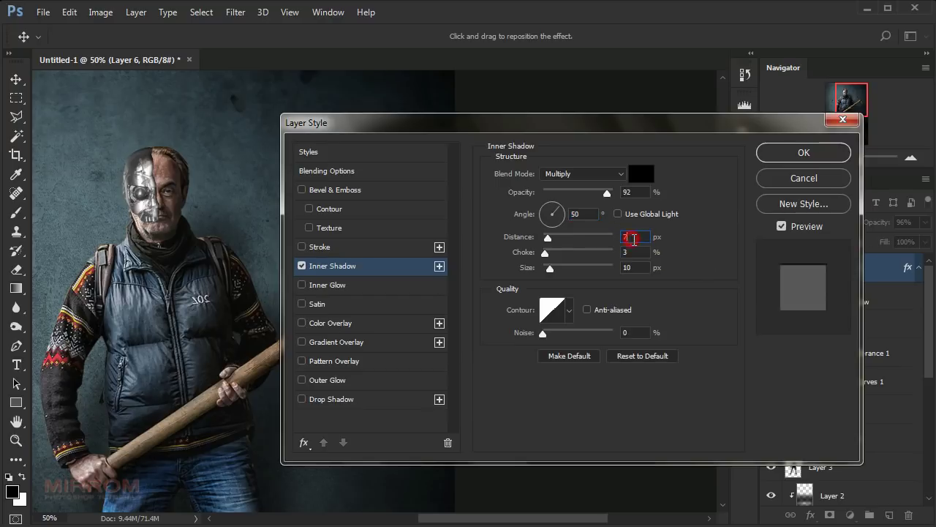
pyautogui.press('Down')
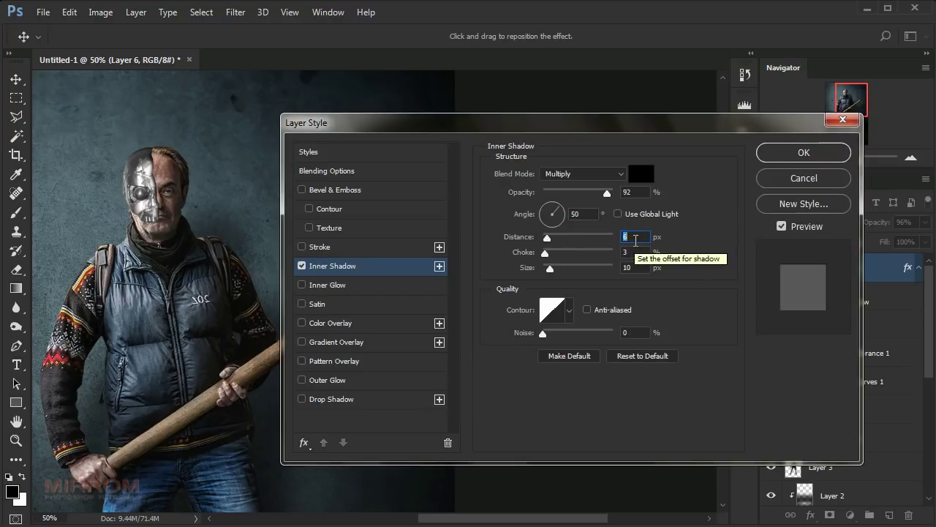
pyautogui.press('Down')
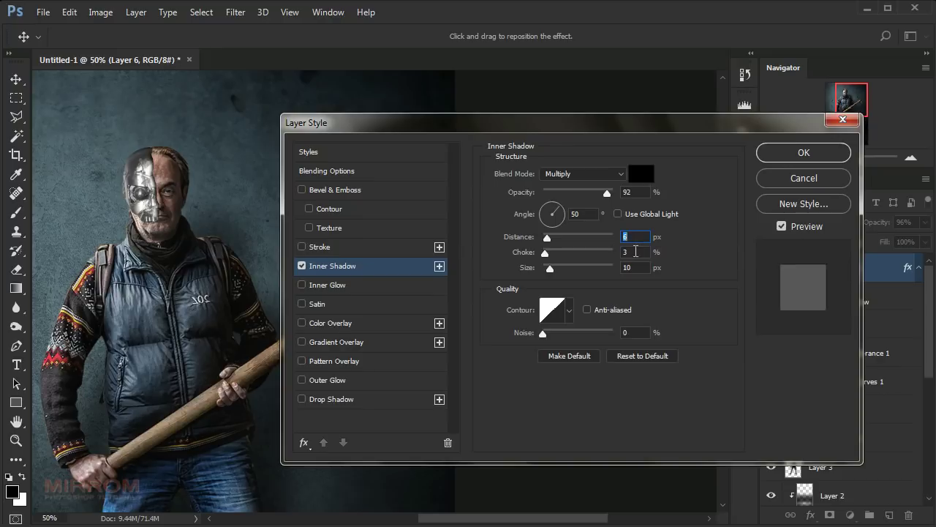
pyautogui.click(639, 267)
# - Add a white Drop Shadow in Screen mode at 100% opacity to Layer 6
pyautogui.click(324, 401)
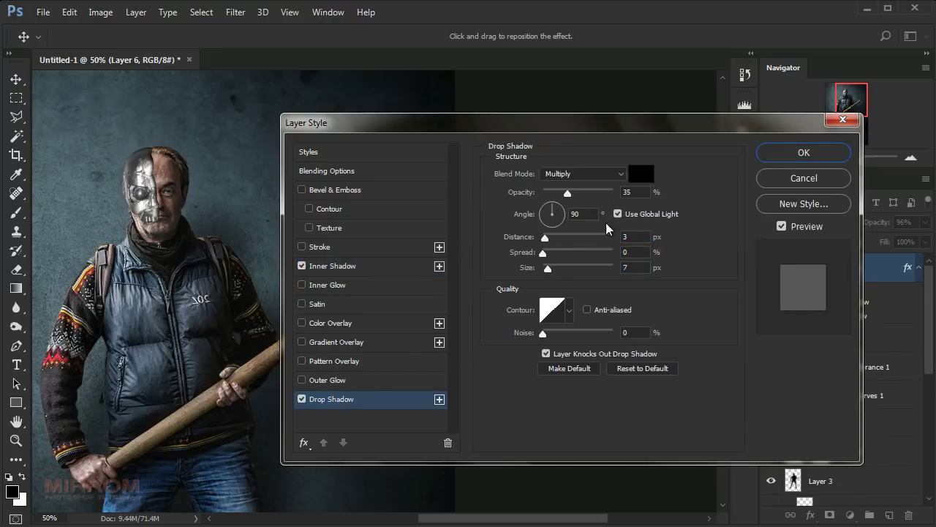
pyautogui.click(641, 173)
pyautogui.click(398, 195)
pyautogui.click(651, 180)
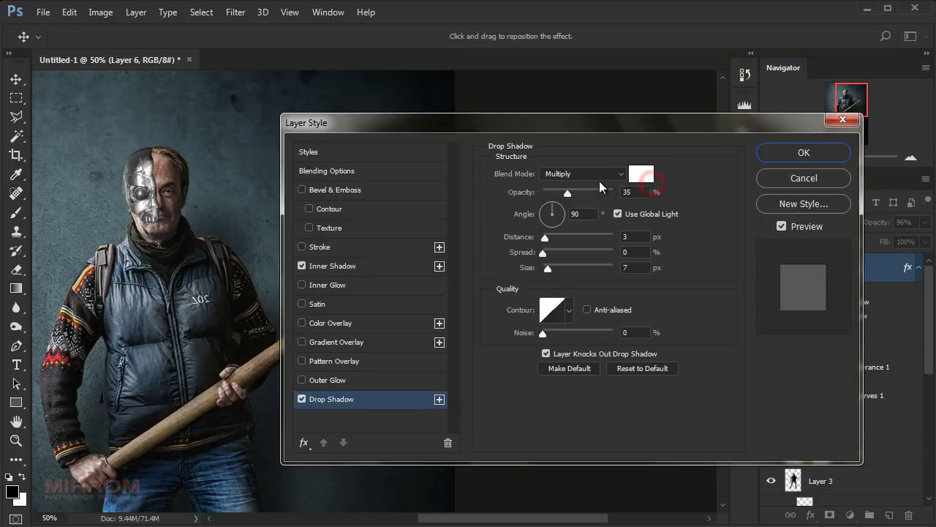
pyautogui.click(596, 176)
pyautogui.click(575, 276)
pyautogui.moveTo(579, 192); pyautogui.dragTo(628, 196)
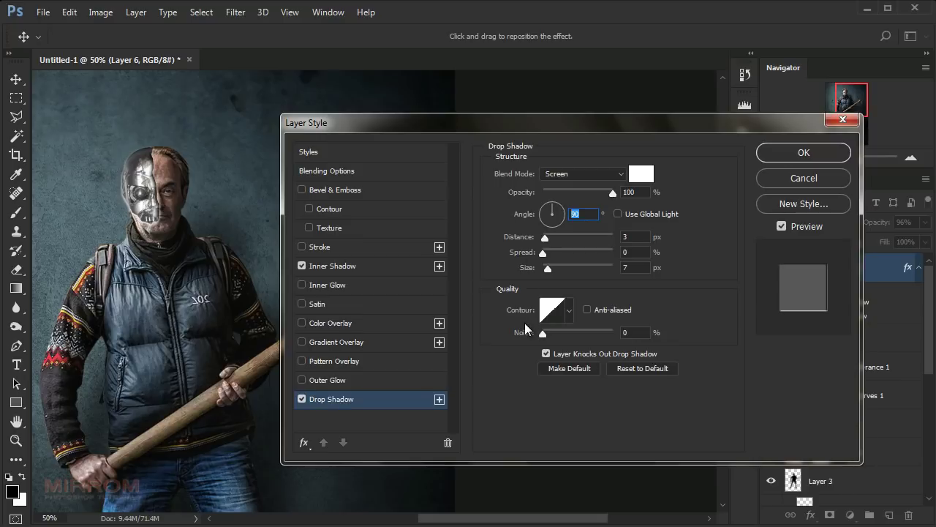
# - Set the drop shadow to angle 142°, distance 2, size 5, and apply both shadows
pyautogui.write('142')
pyautogui.doubleClick(634, 237)
pyautogui.write('2')
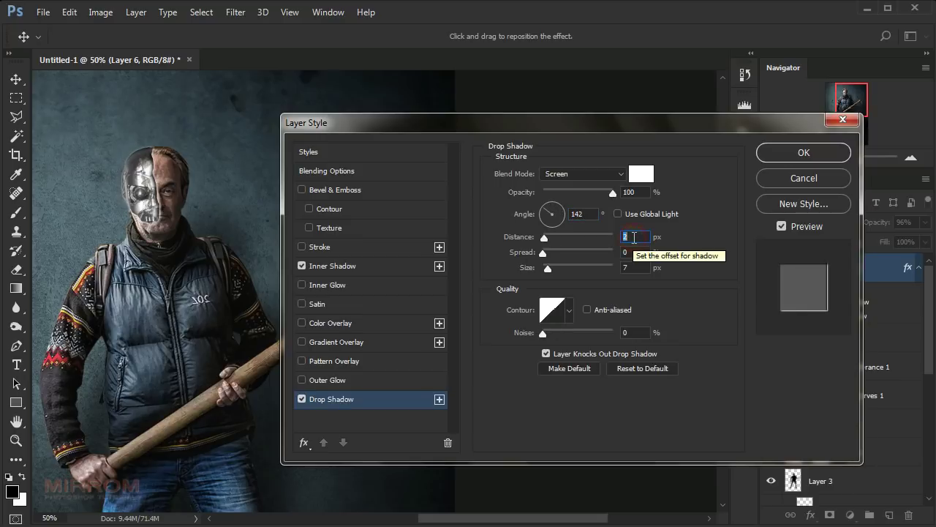
pyautogui.doubleClick(637, 267)
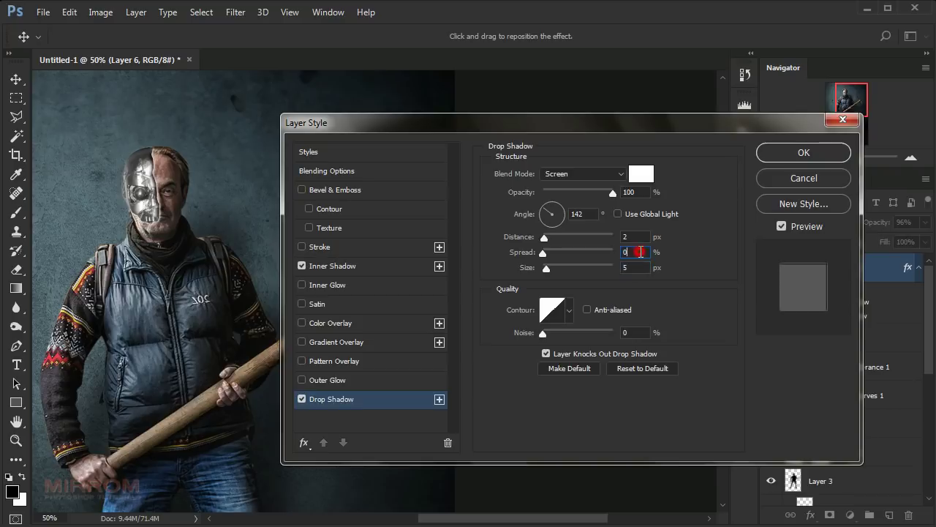
pyautogui.click(301, 398)
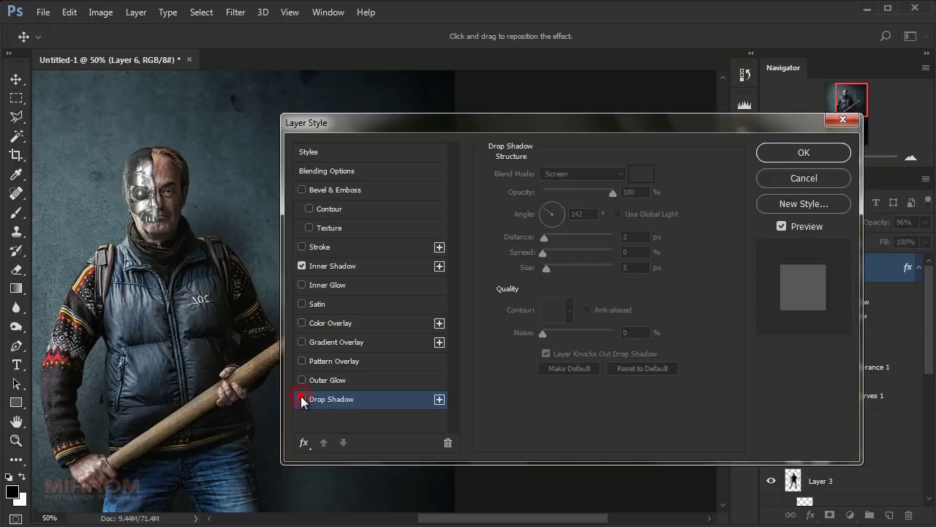
pyautogui.click(302, 398)
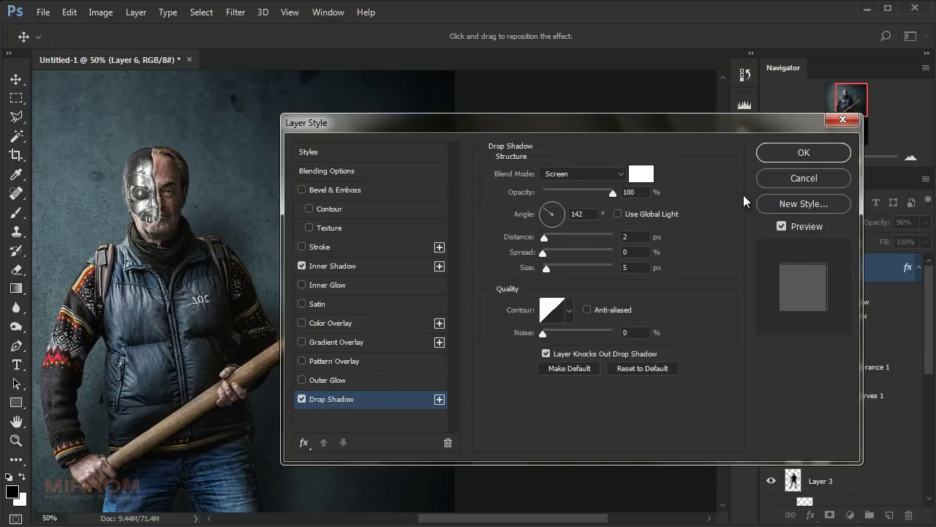
pyautogui.click(789, 155)
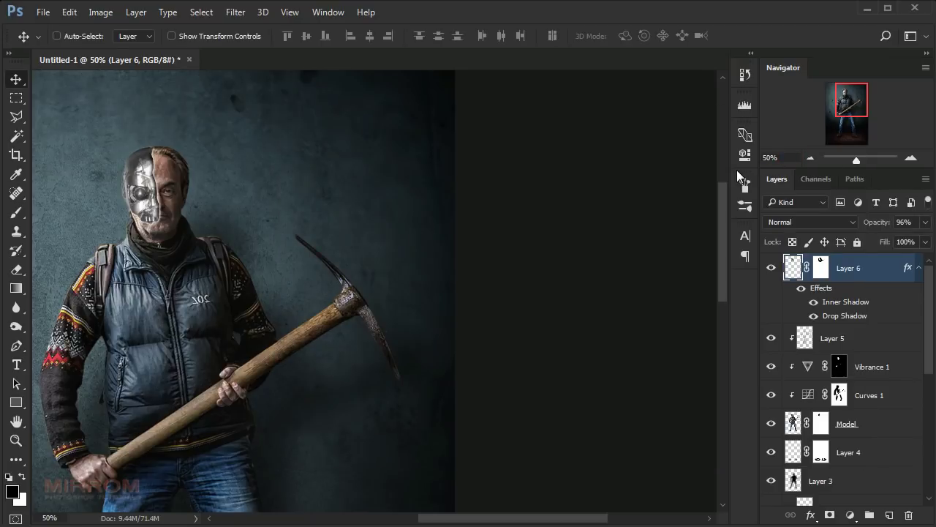
# - Use Layer Style > Create Layers to split Layer 6's shadows into separate layers
pyautogui.click(919, 268)
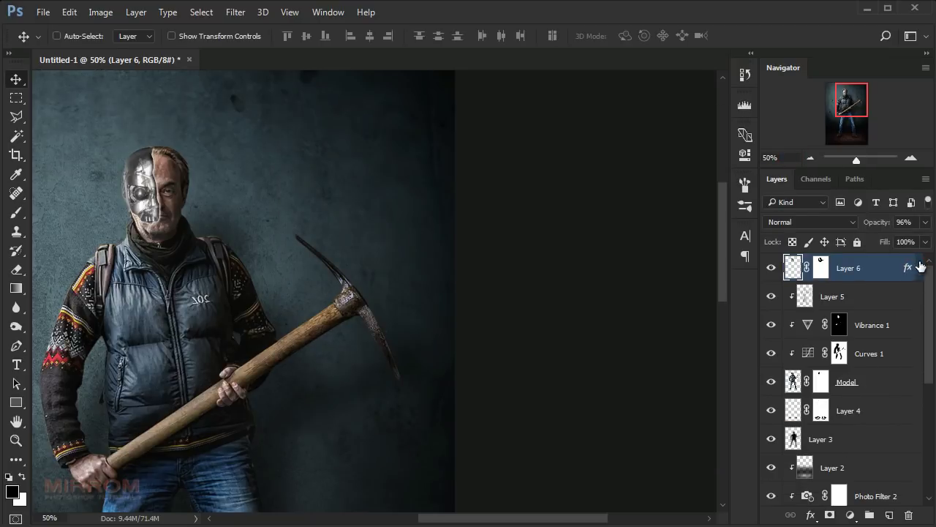
pyautogui.click(137, 13)
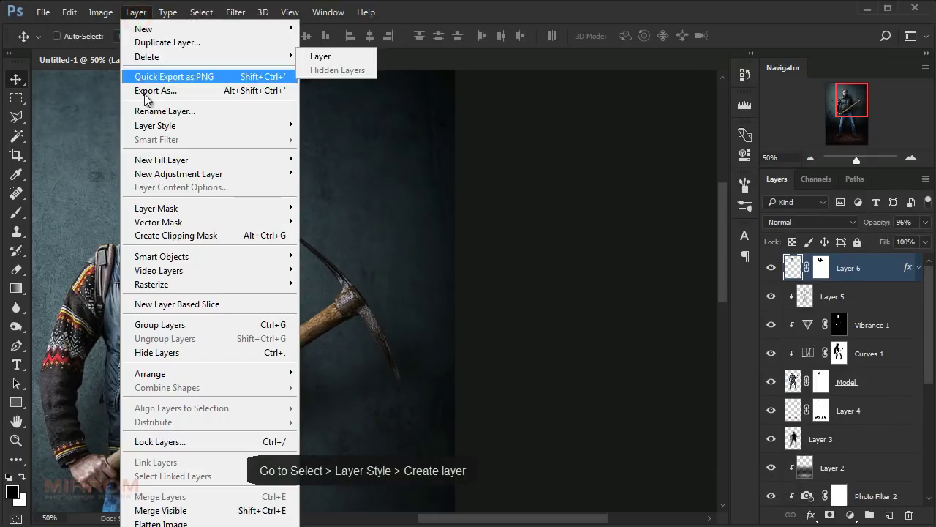
pyautogui.click(242, 128)
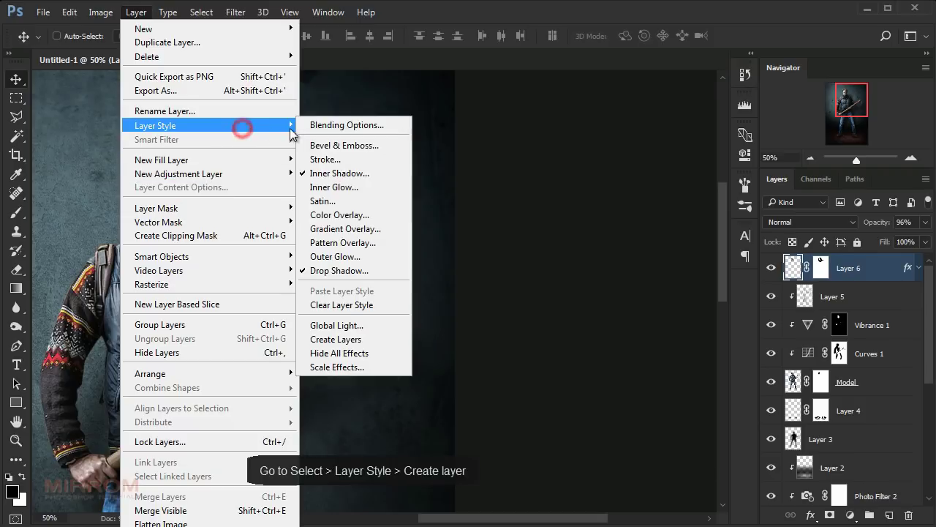
pyautogui.click(361, 340)
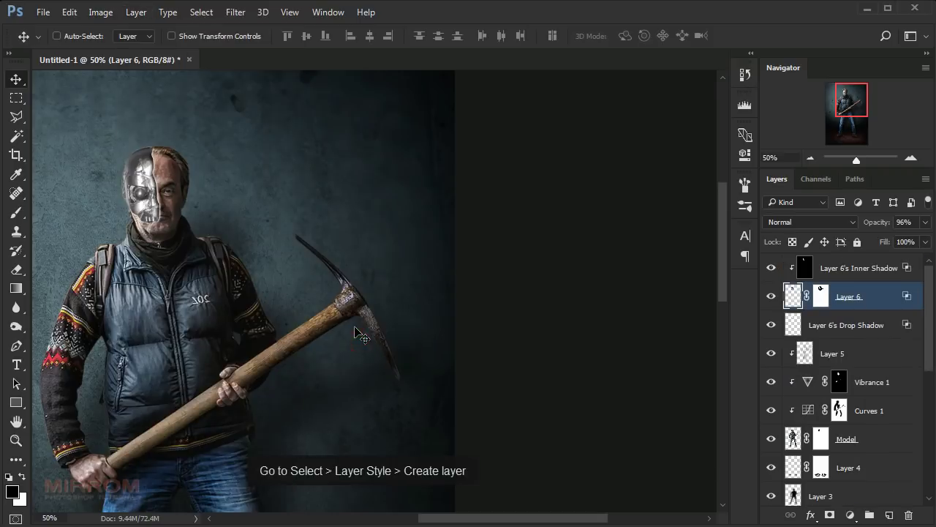
pyautogui.click(772, 325)
# - Mask the Drop Shadow layer's glow off the left shoulder and top of the head
pyautogui.click(798, 324)
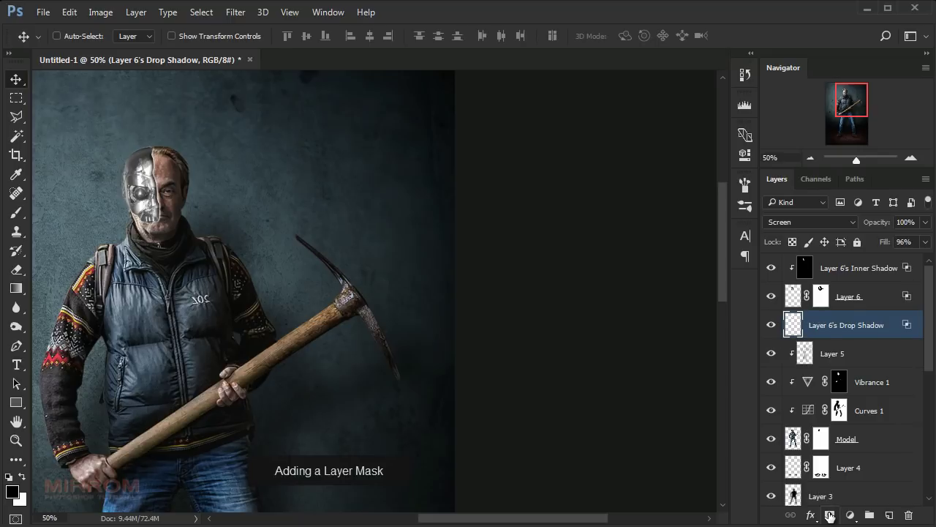
pyautogui.click(829, 517)
pyautogui.press('b')
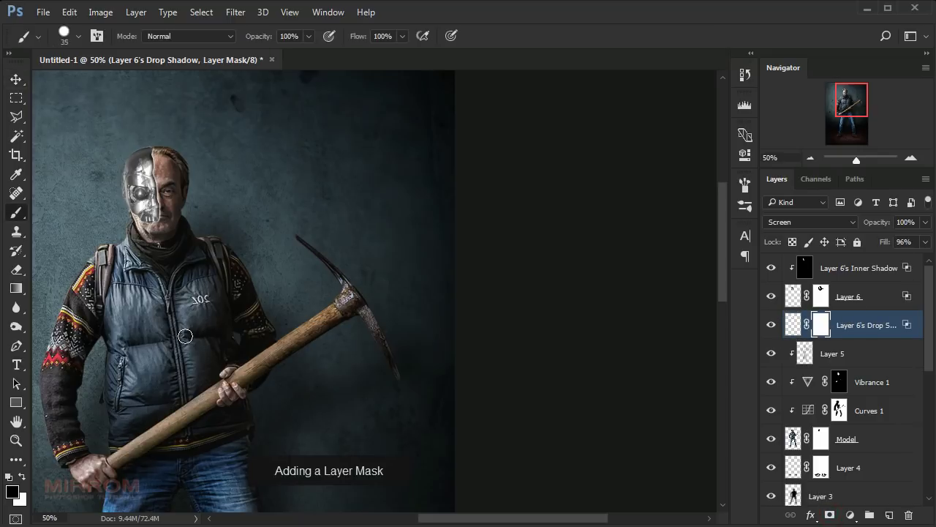
pyautogui.press(']')
pyautogui.press(']')
pyautogui.press(']')
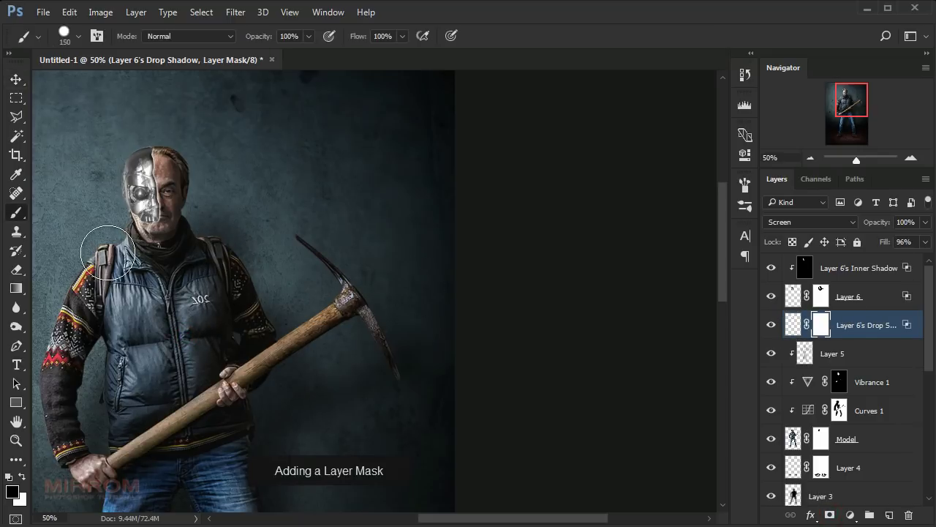
pyautogui.moveTo(63, 247); pyautogui.dragTo(71, 257)
pyautogui.hotkey('ctrl', '+')
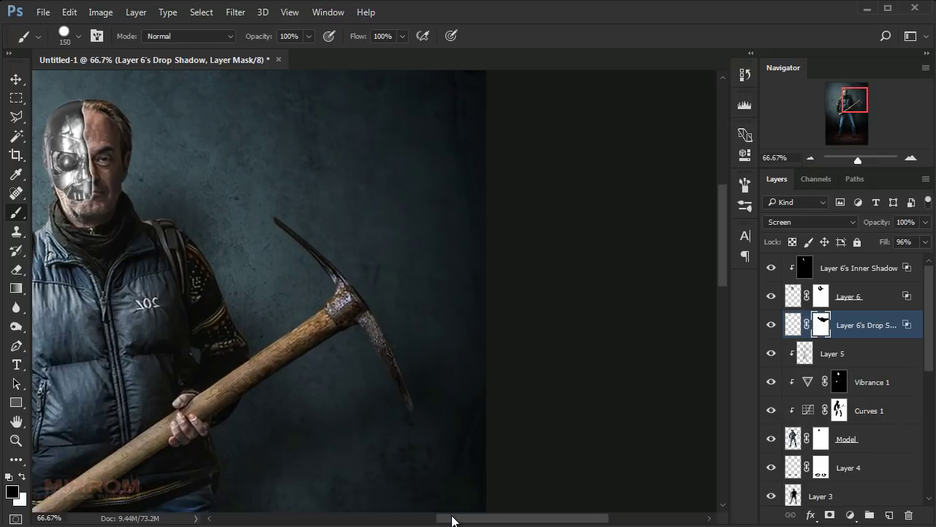
pyautogui.moveTo(452, 520); pyautogui.dragTo(377, 521)
pyautogui.scroll(2, 377, 468)
pyautogui.scroll(2, 377, 410)
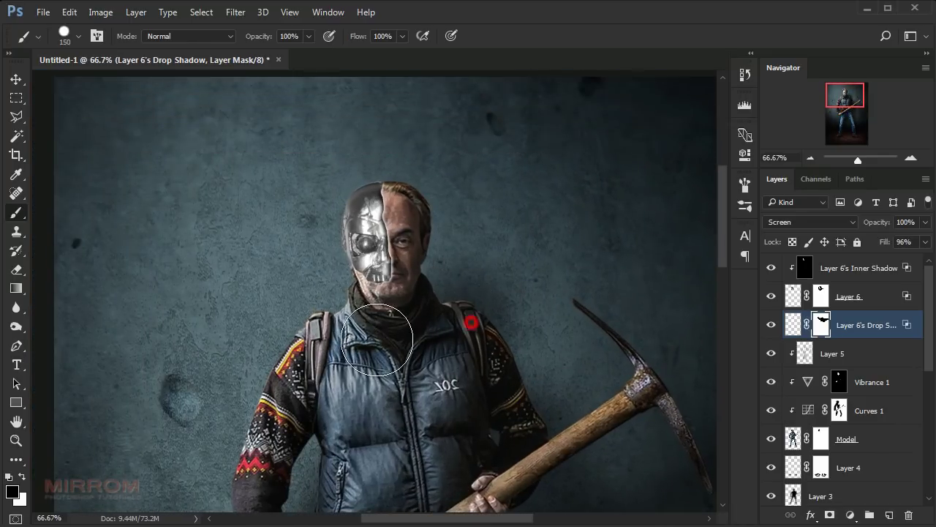
pyautogui.press('[')
pyautogui.press('[')
pyautogui.press('[')
pyautogui.press('[')
pyautogui.press('[')
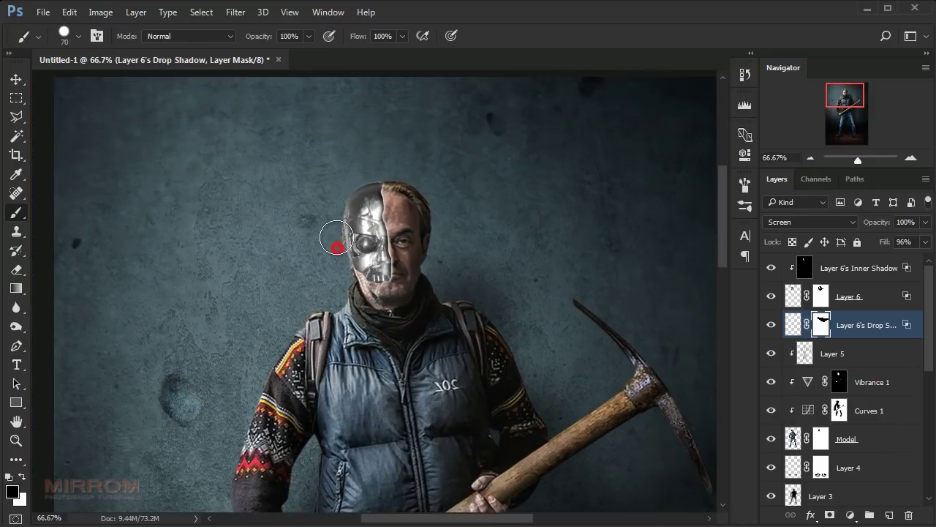
pyautogui.moveTo(337, 239)
pyautogui.mouseDown()
pyautogui.moveTo(299, 243)
pyautogui.moveTo(299, 357)
pyautogui.mouseUp()
# - Lower the Drop Shadow layer's opacity to 58%, comparing it on and off
pyautogui.moveTo(882, 225); pyautogui.dragTo(866, 224)
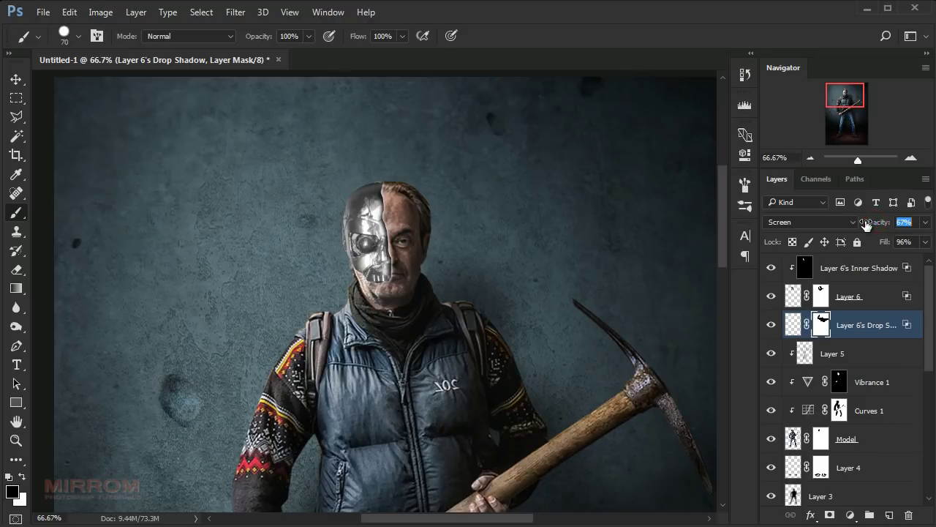
pyautogui.click(771, 324)
pyautogui.click(771, 324)
pyautogui.moveTo(880, 222); pyautogui.dragTo(879, 221)
pyautogui.moveTo(476, 175); pyautogui.dragTo(367, 167)
pyautogui.click(771, 324)
# - Add a mask to Layer 6's Inner Shadow and paint it out around the top of the head
pyautogui.click(771, 324)
pyautogui.click(771, 324)
pyautogui.click(832, 277)
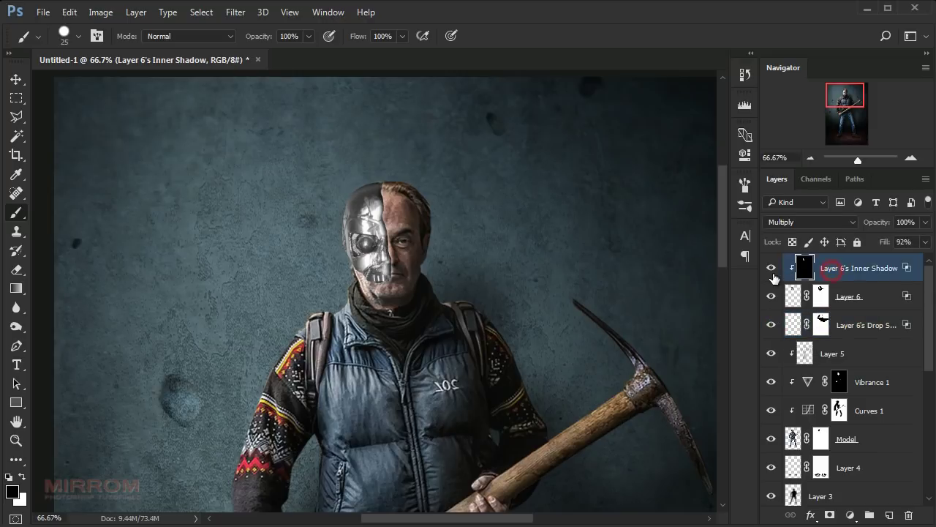
pyautogui.click(771, 269)
pyautogui.click(830, 515)
pyautogui.press(']')
pyautogui.press(']')
pyautogui.press(']')
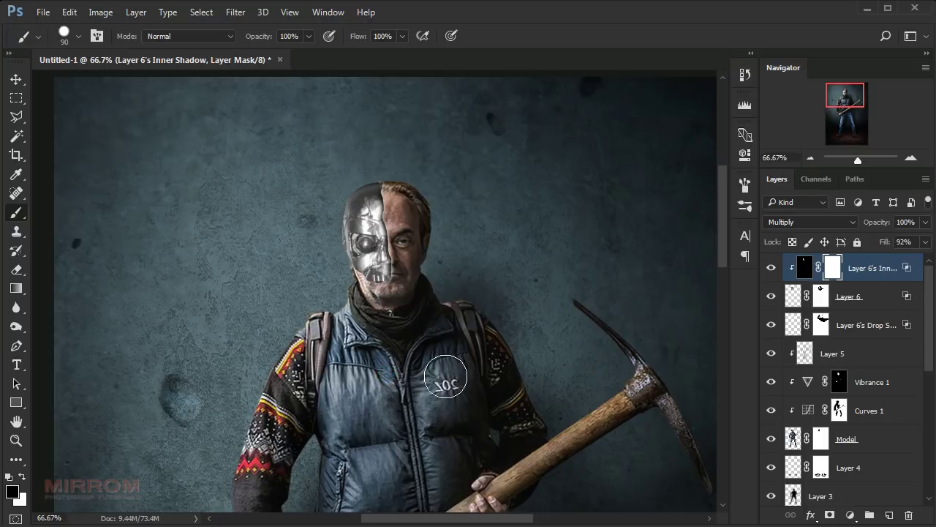
pyautogui.click(424, 313)
pyautogui.click(313, 250)
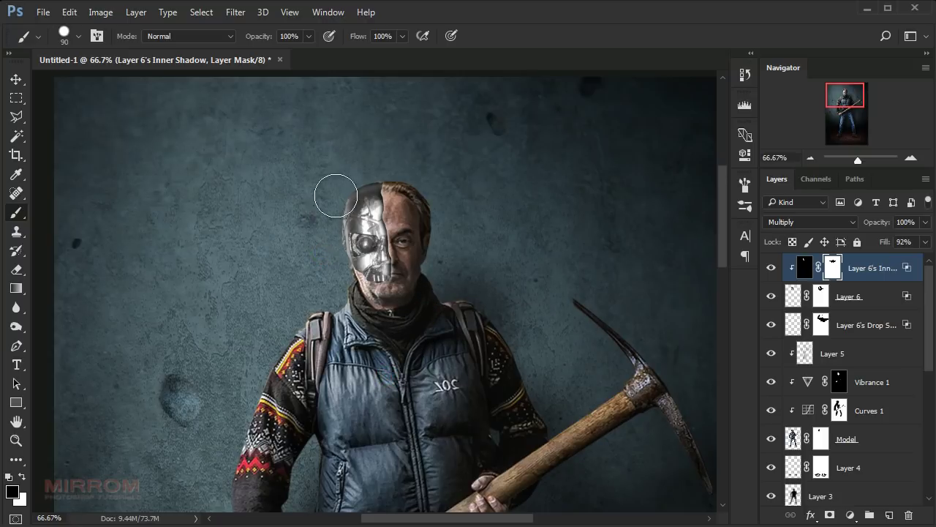
pyautogui.moveTo(358, 159); pyautogui.dragTo(359, 174)
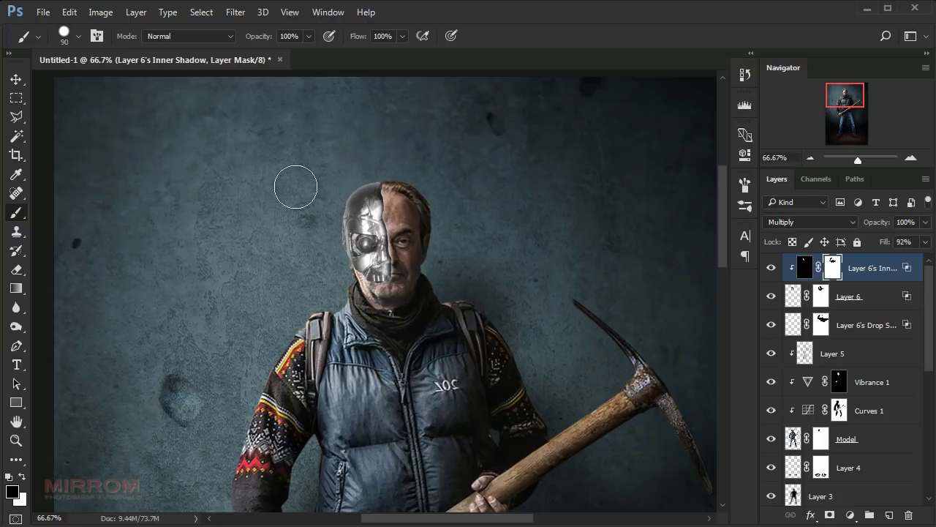
pyautogui.click(360, 162)
pyautogui.click(374, 165)
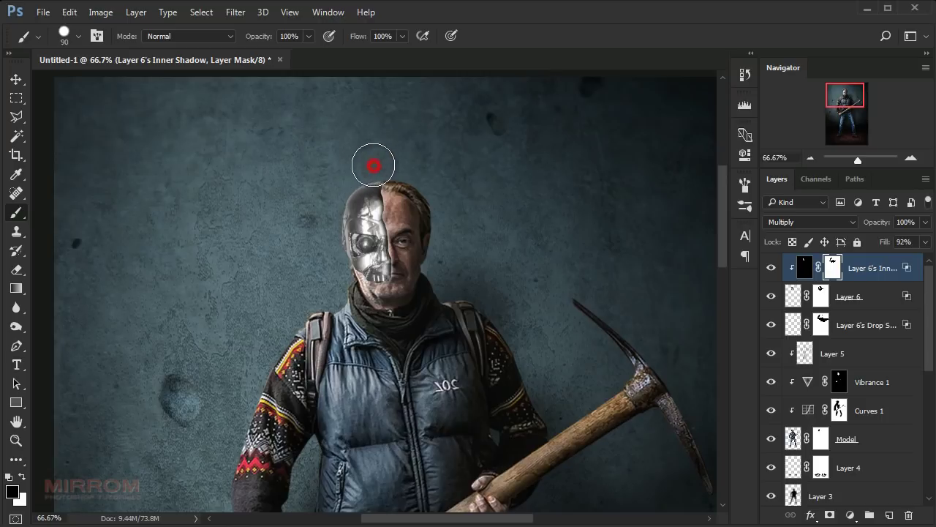
# - Soften the brush edge and lower the Inner Shadow layer's opacity to 91%
pyautogui.press('[')
pyautogui.press('[')
pyautogui.press('[')
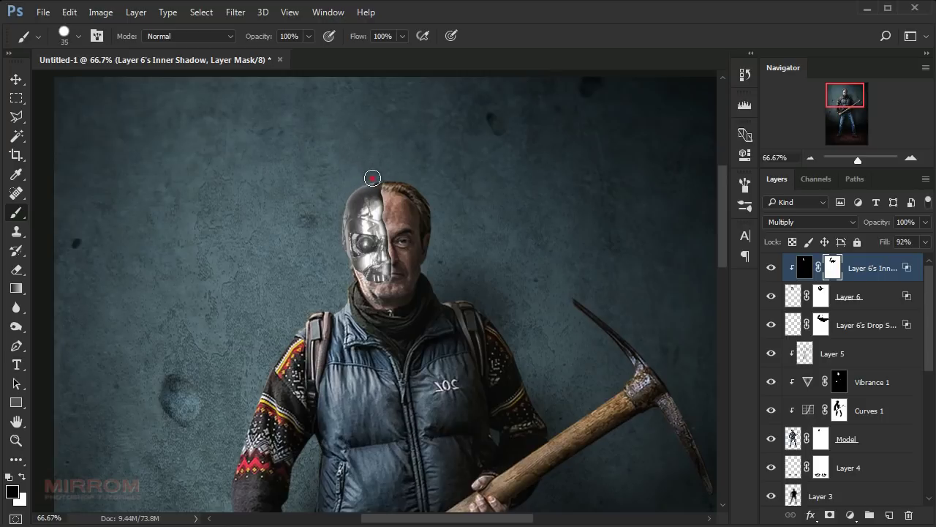
pyautogui.rightClick(371, 156)
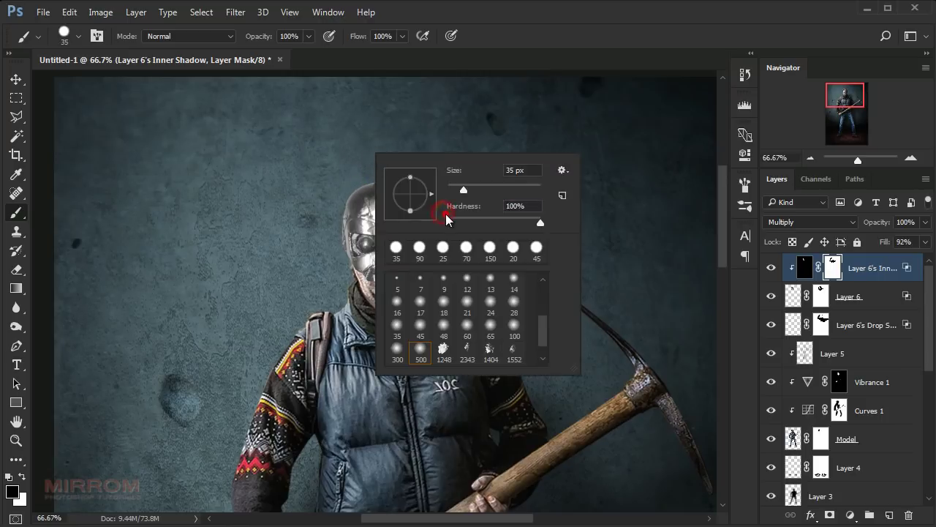
pyautogui.click(447, 221)
pyautogui.press('Return')
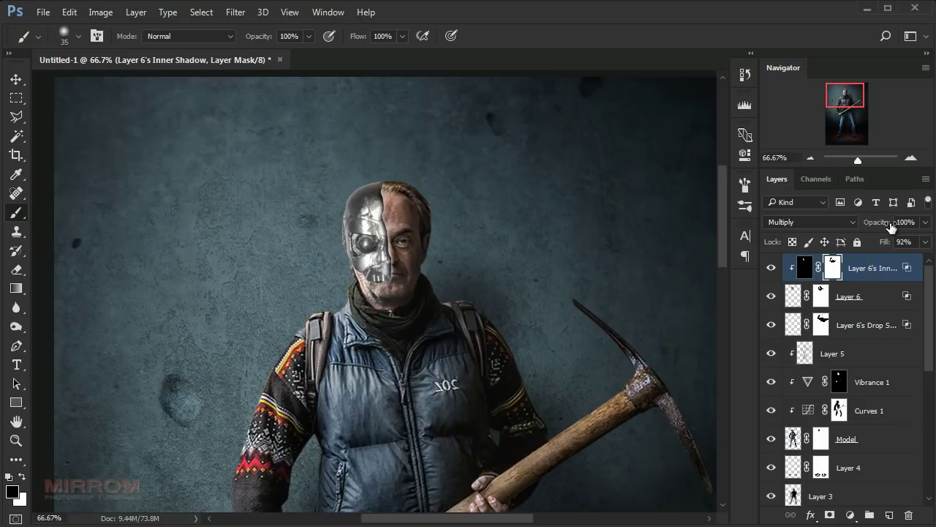
pyautogui.moveTo(892, 223); pyautogui.dragTo(888, 225)
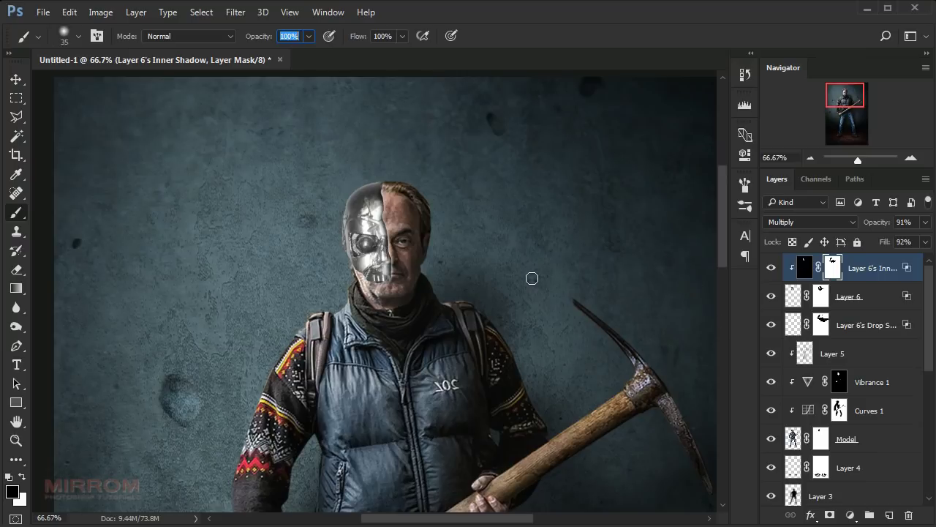
pyautogui.press('v')
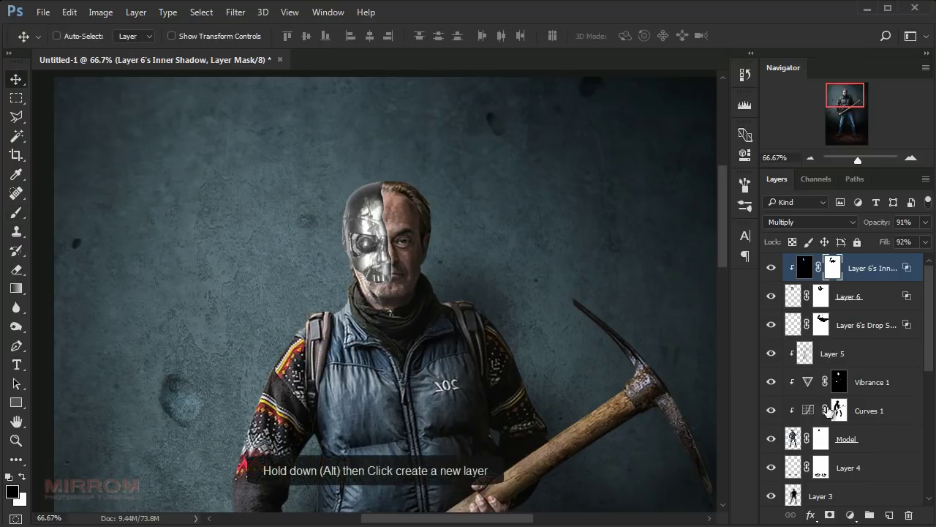
# - Create Layer 7 as a clipped, gray-labelled Overlay layer filled with 50% gray
pyautogui.keyDown('alt'); pyautogui.click(889, 516); pyautogui.keyUp('alt')
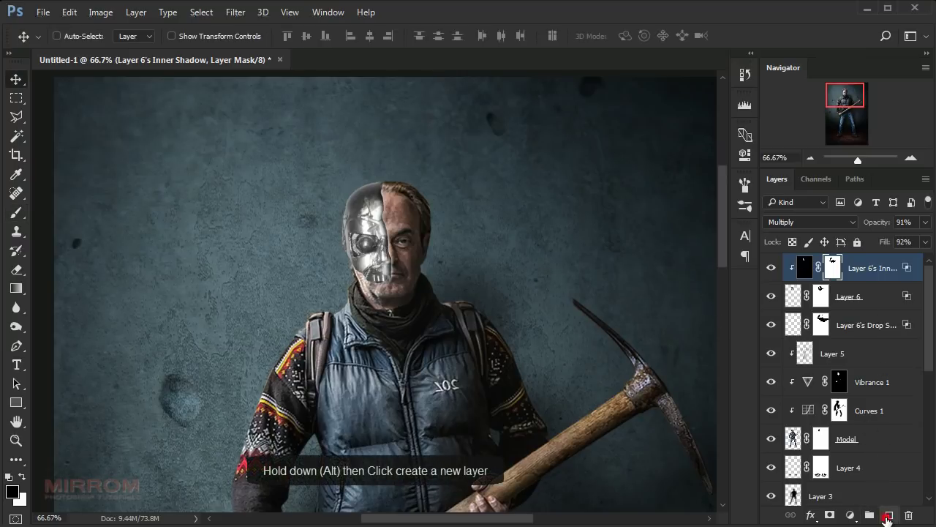
pyautogui.click(410, 184)
pyautogui.click(426, 204)
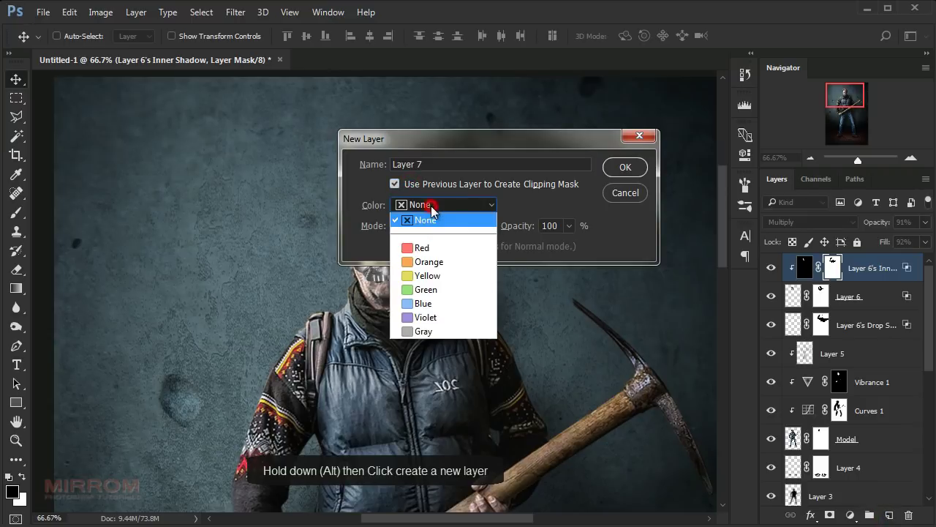
pyautogui.click(432, 329)
pyautogui.click(443, 226)
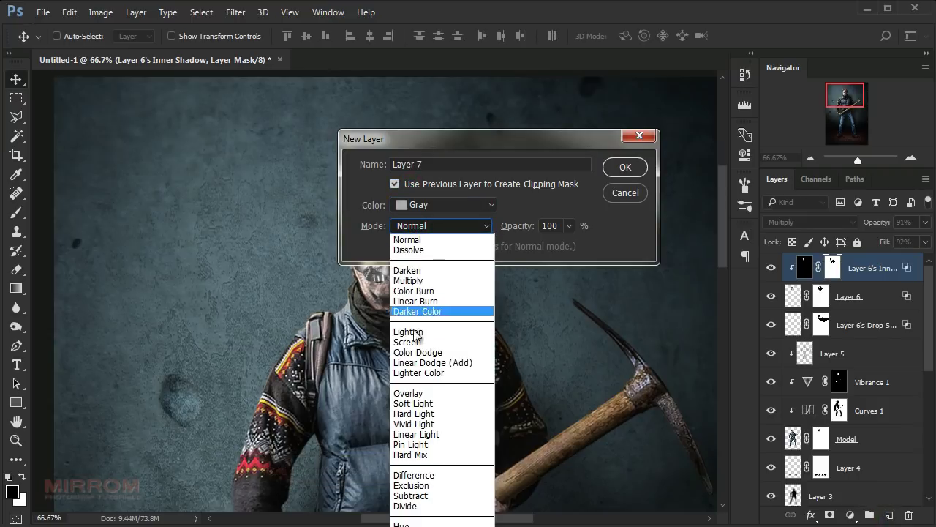
pyautogui.click(418, 387)
pyautogui.click(395, 246)
pyautogui.click(625, 167)
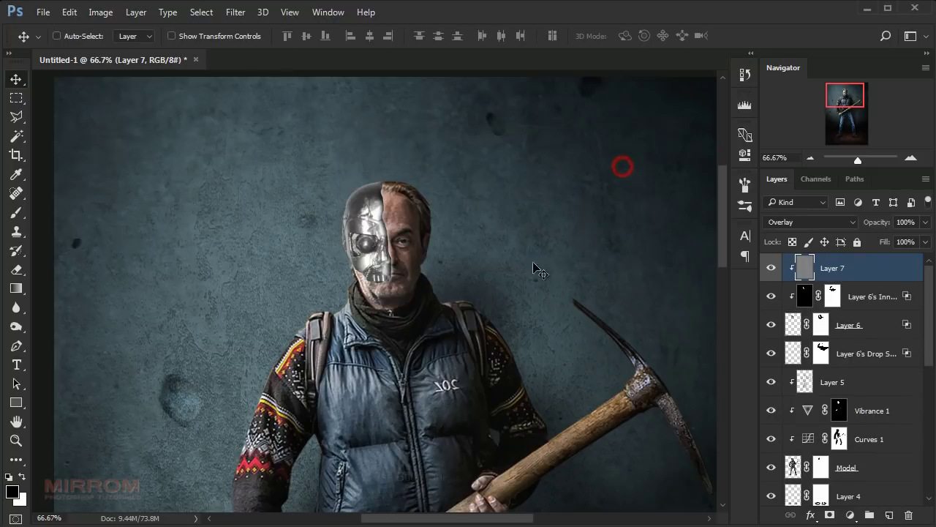
# - Burn darker shading into the metal face, chin and jaw on Layer 7
pyautogui.click(16, 326)
pyautogui.click(47, 339)
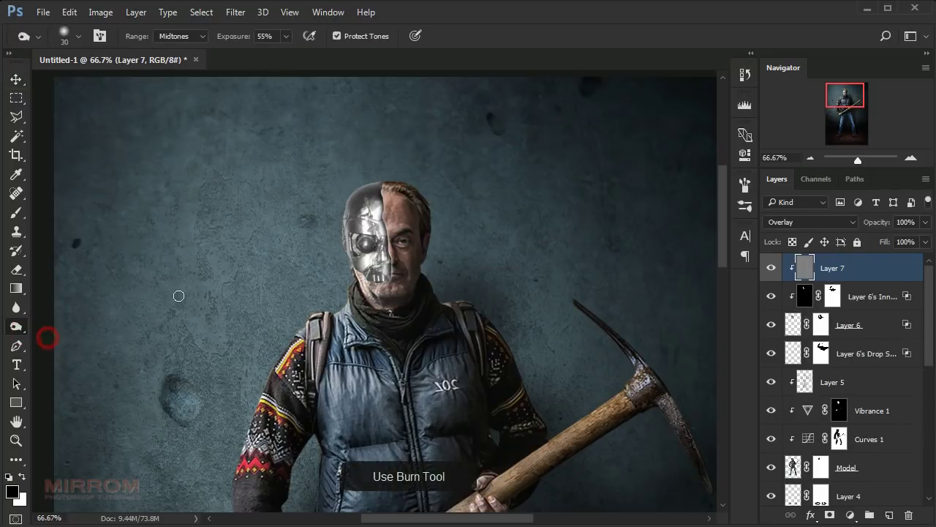
pyautogui.press(']')
pyautogui.press(']')
pyautogui.press(']')
pyautogui.moveTo(398, 310)
pyautogui.mouseDown()
pyautogui.moveTo(372, 267)
pyautogui.moveTo(372, 297)
pyautogui.moveTo(392, 249)
pyautogui.mouseUp()
pyautogui.press('[')
pyautogui.press('[')
pyautogui.press('[')
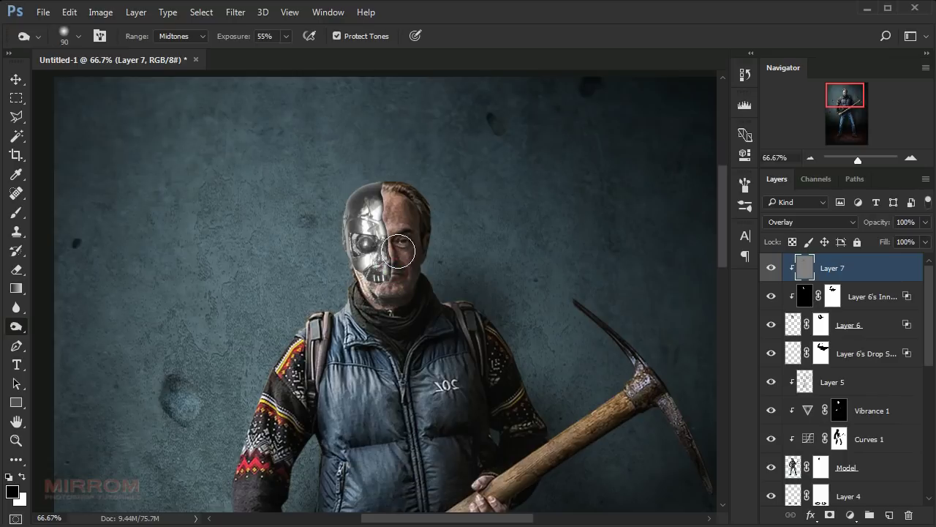
pyautogui.press('[')
pyautogui.press('[')
pyautogui.press('[')
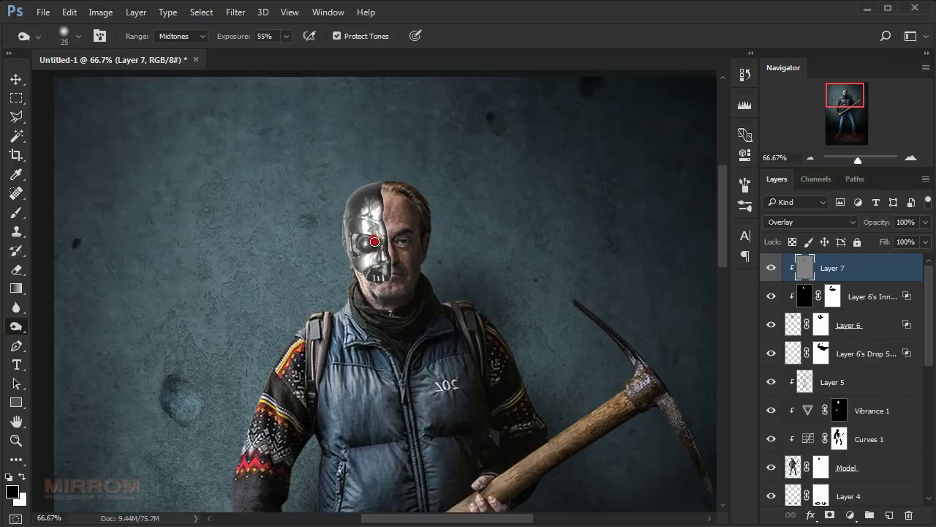
pyautogui.press(']')
pyautogui.press(']')
pyautogui.press(']')
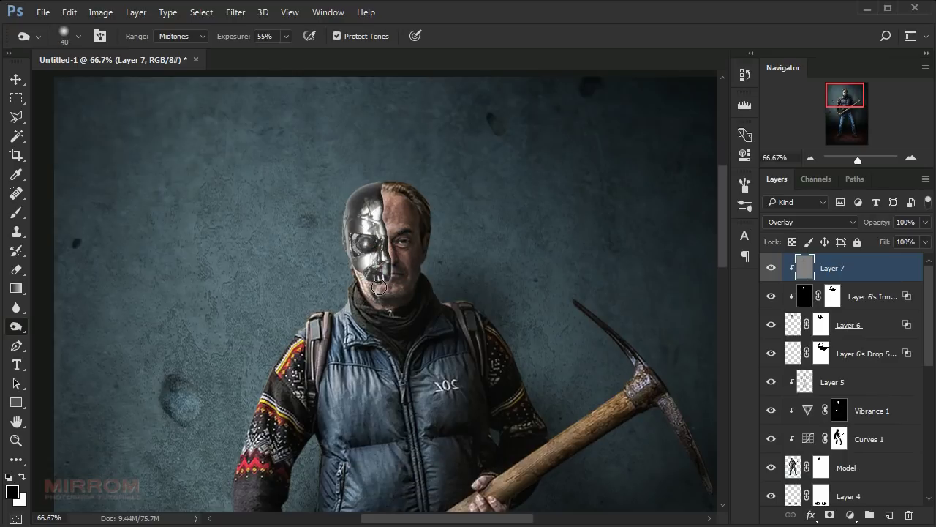
pyautogui.press(']')
pyautogui.press(']')
pyautogui.hotkey('ctrl', '-')
pyautogui.press('v')
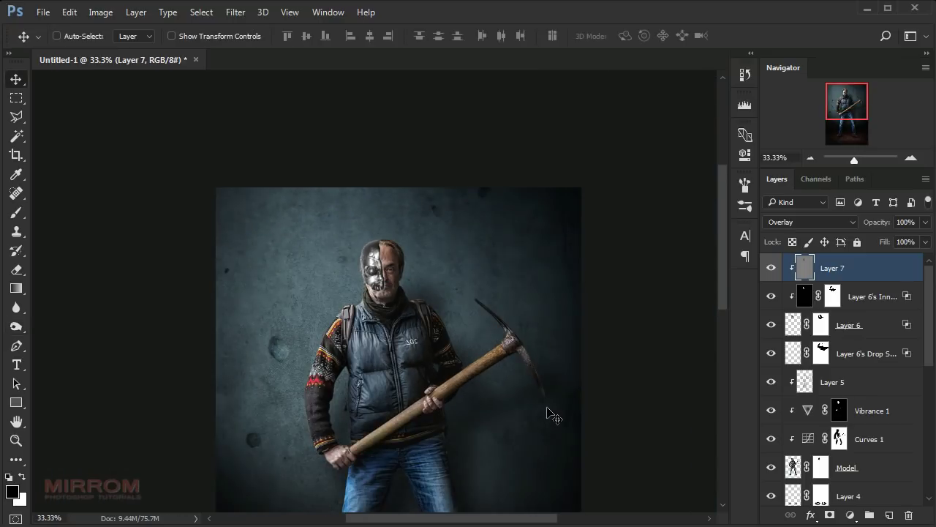
pyautogui.keyDown('shift'); pyautogui.click(863, 349); pyautogui.keyUp('shift')
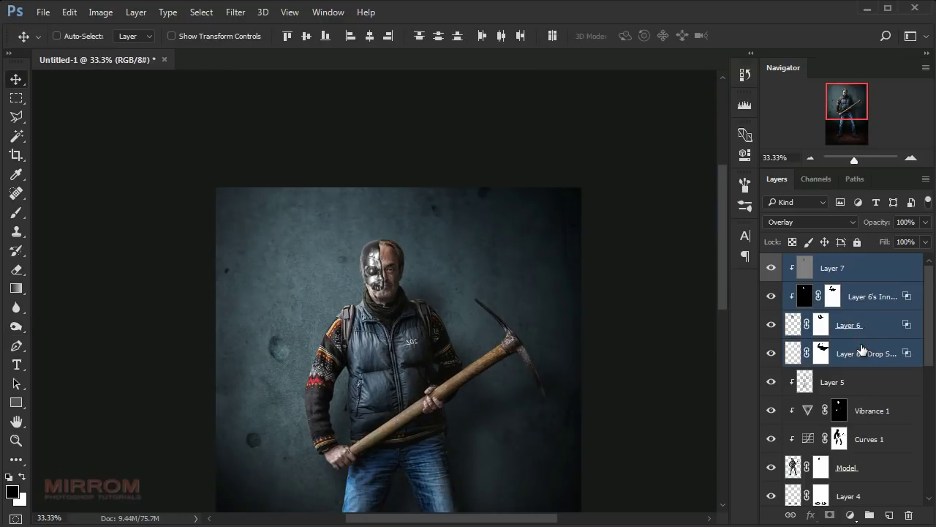
pyautogui.press('Left')
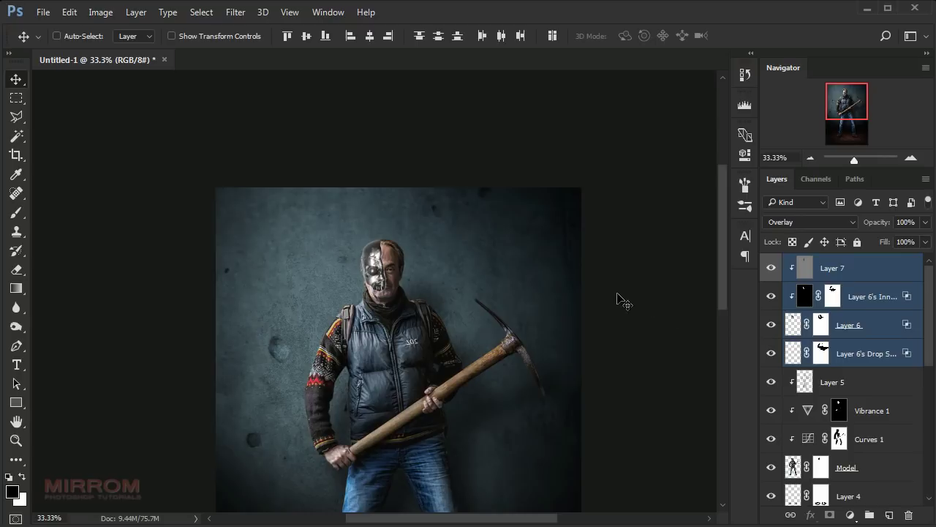
pyautogui.click(618, 296)
pyautogui.hotkey('ctrl', '+')
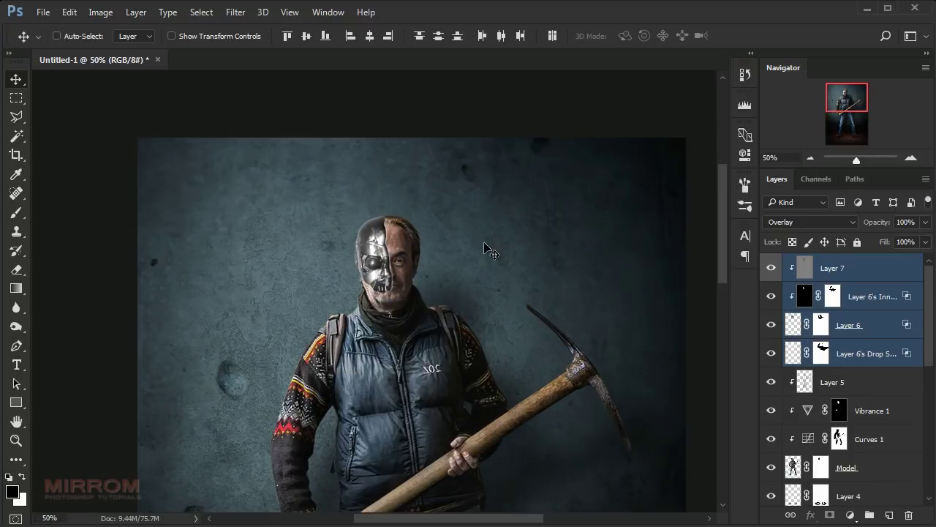
pyautogui.click(771, 467)
pyautogui.click(813, 271)
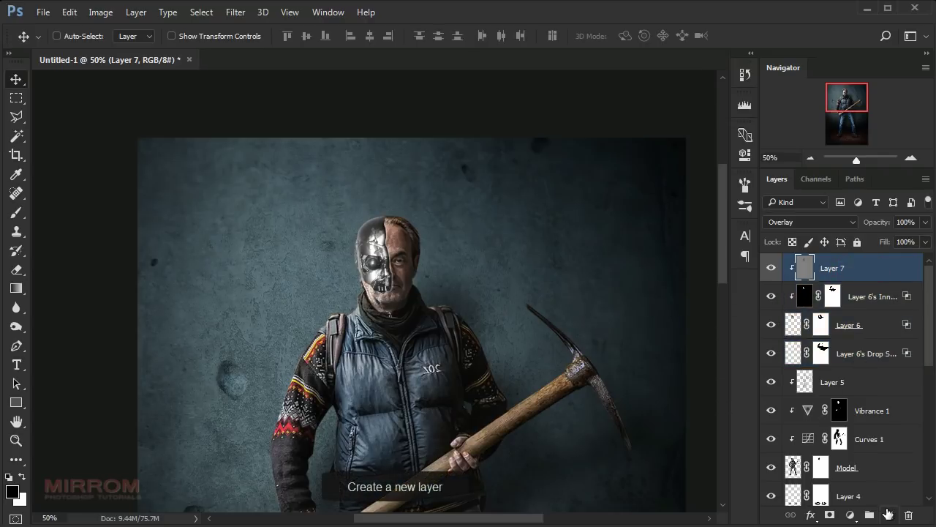
# - Add Layer 8 with white as the brush colour and position the glow spot beside the head
pyautogui.click(888, 514)
pyautogui.press('b')
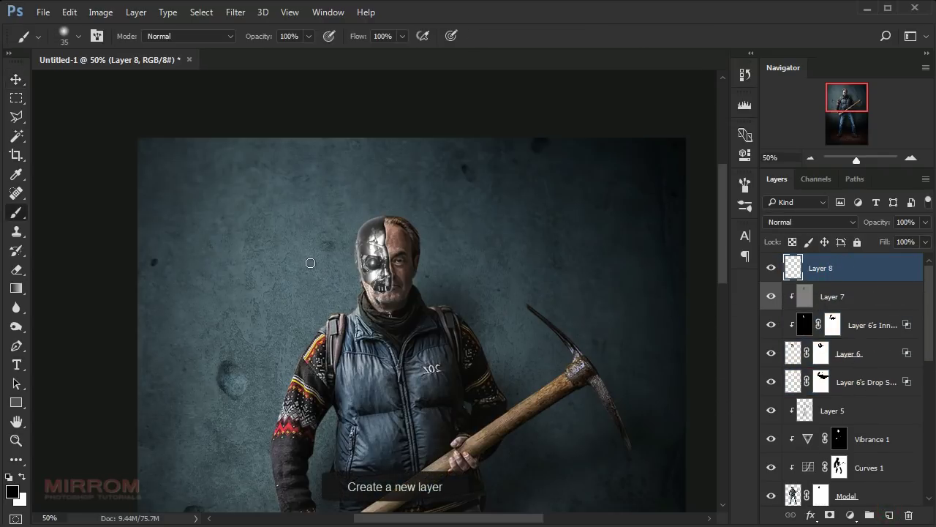
pyautogui.press('x')
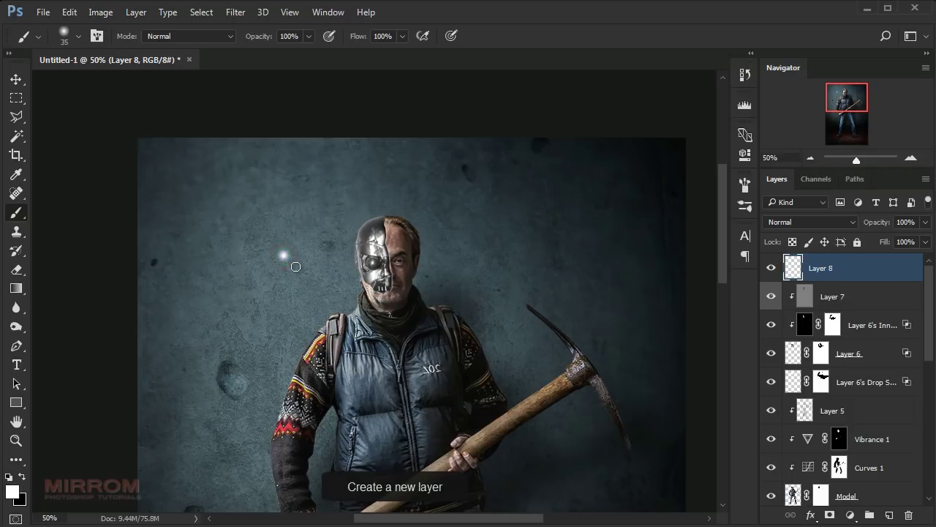
pyautogui.press('v')
pyautogui.moveTo(289, 256); pyautogui.dragTo(380, 277)
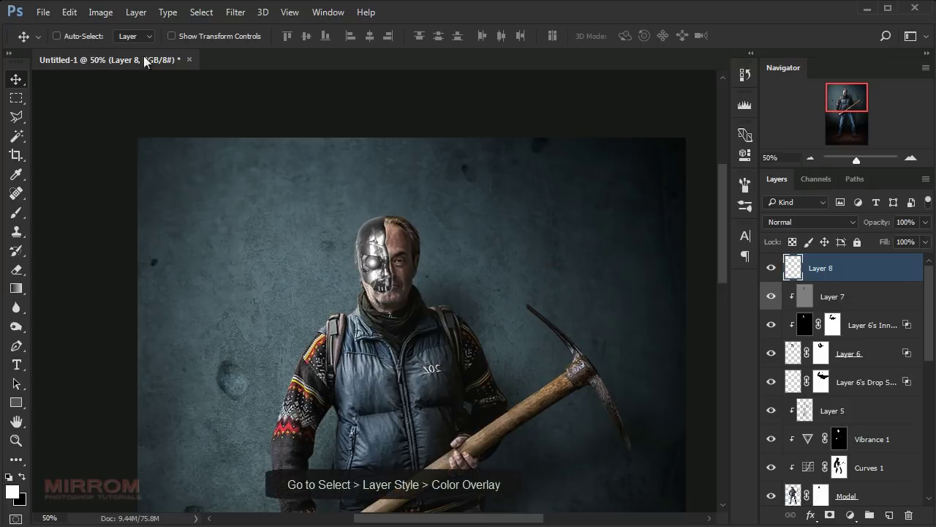
# - Give Layer 8 a #3abdde Color Overlay in Linear Dodge (Add) mode
pyautogui.click(138, 13)
pyautogui.moveTo(155, 125)
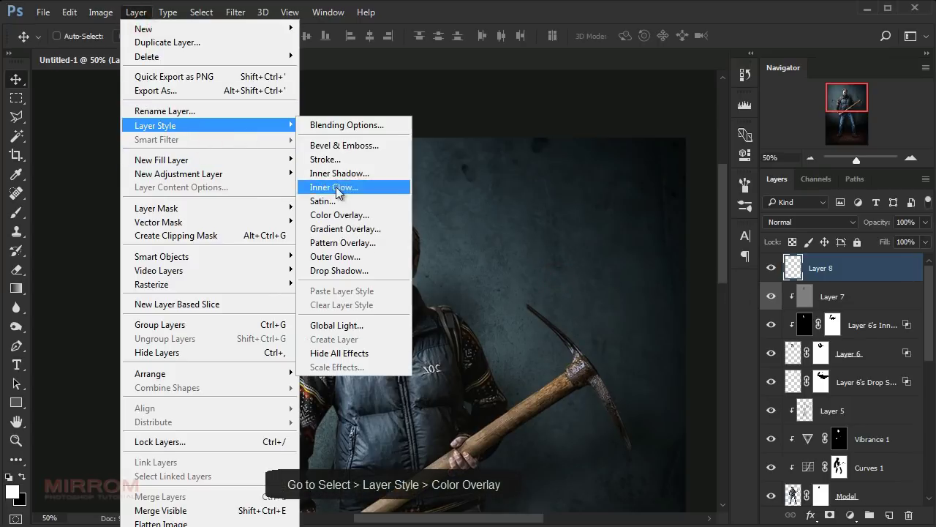
pyautogui.click(343, 213)
pyautogui.moveTo(264, 308); pyautogui.dragTo(32, 307)
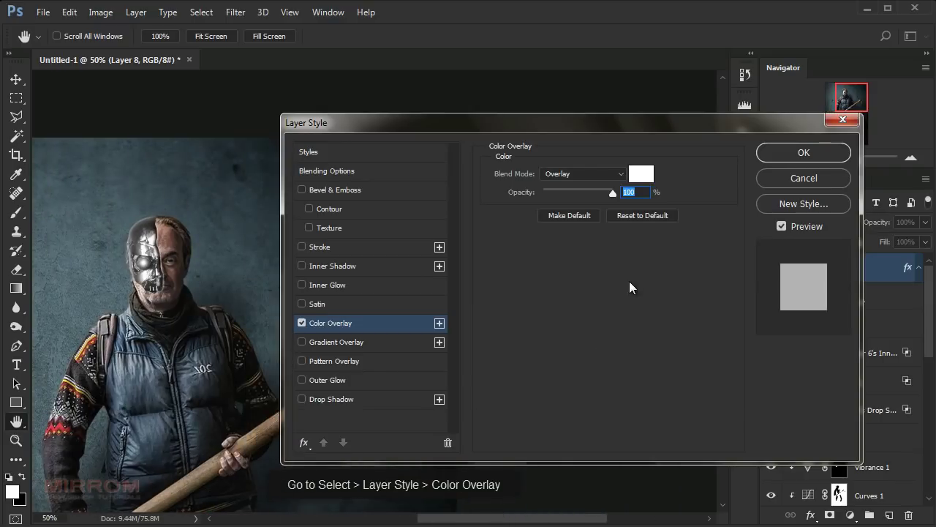
pyautogui.click(641, 174)
pyautogui.click(555, 283)
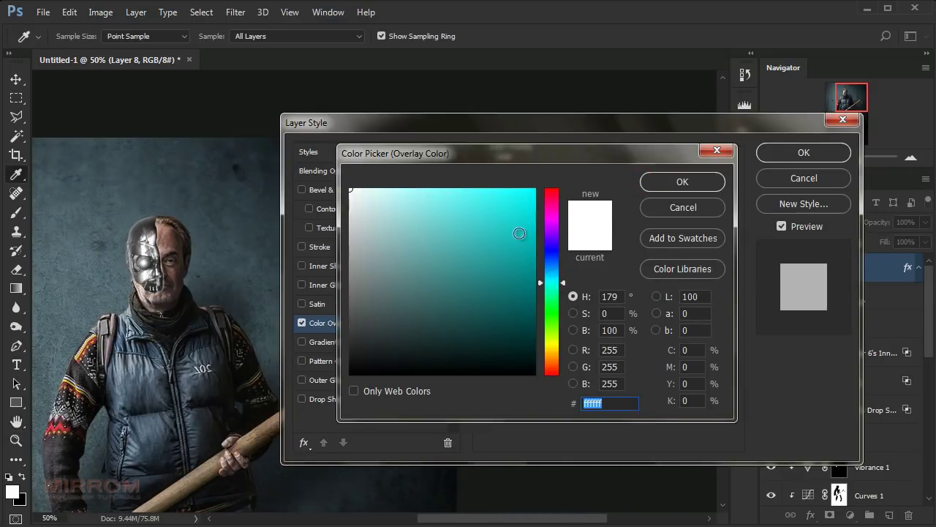
pyautogui.click(503, 205)
pyautogui.doubleClick(619, 402)
pyautogui.write('3abdde')
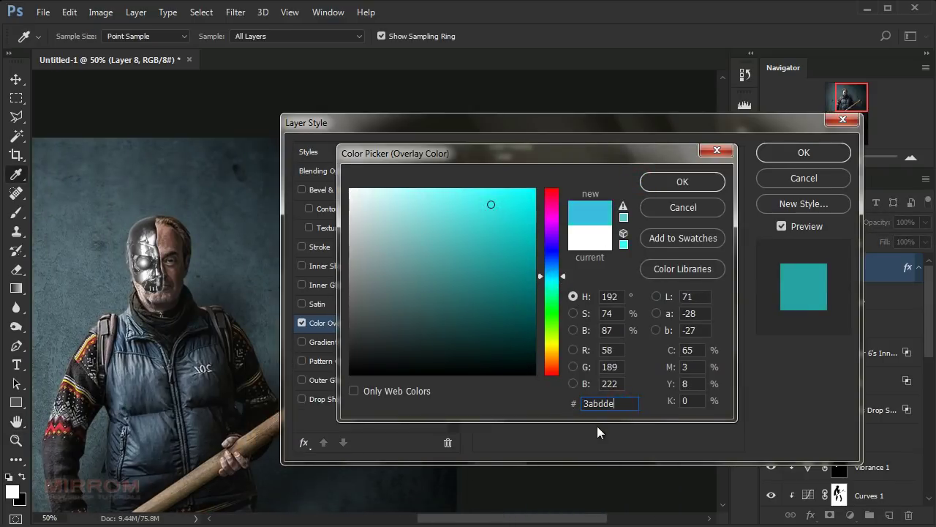
pyautogui.click(680, 183)
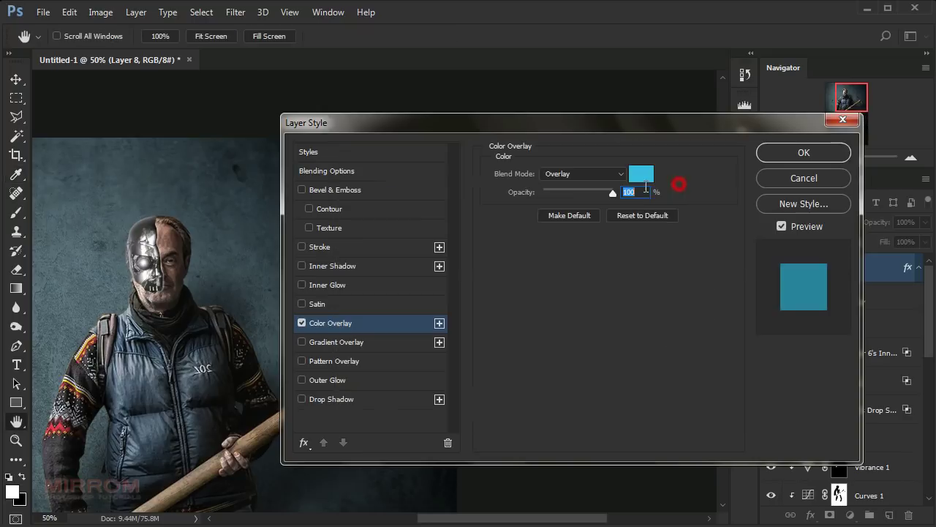
pyautogui.click(619, 174)
pyautogui.click(585, 294)
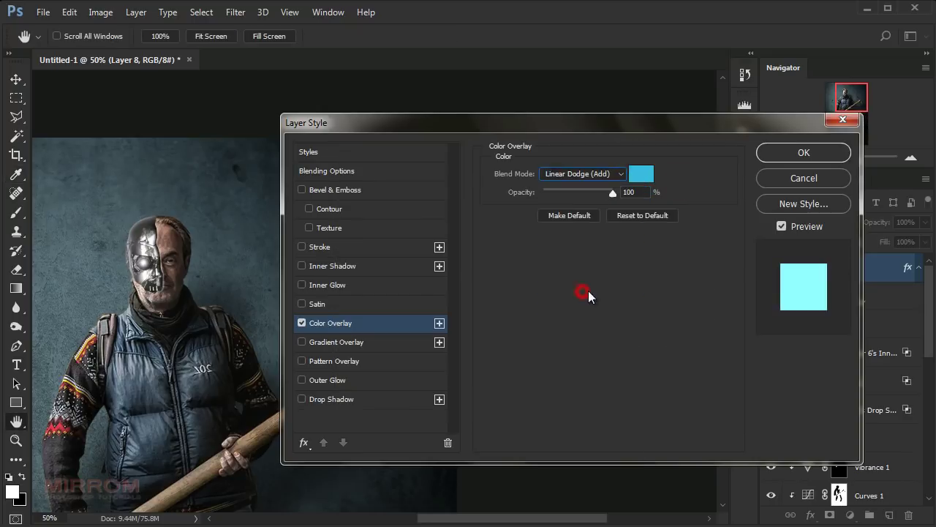
pyautogui.click(802, 154)
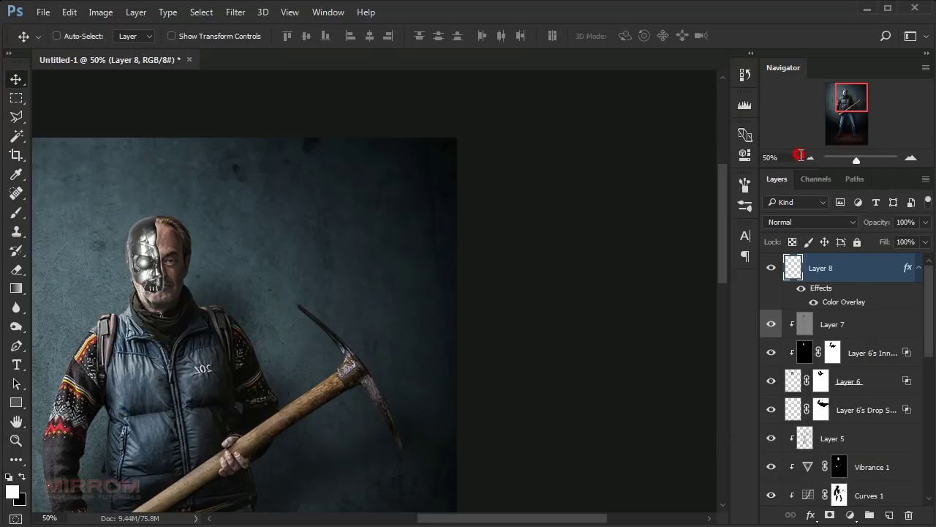
# - Set Layer 8's fill to 0% so only the cyan glow shows
pyautogui.click(925, 242)
pyautogui.moveTo(924, 259); pyautogui.dragTo(853, 259)
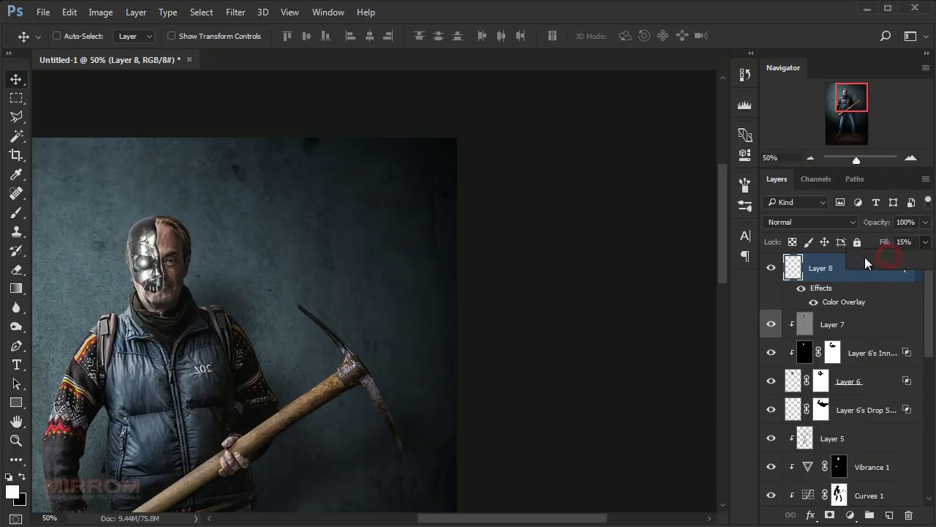
pyautogui.click(879, 273)
pyautogui.click(920, 267)
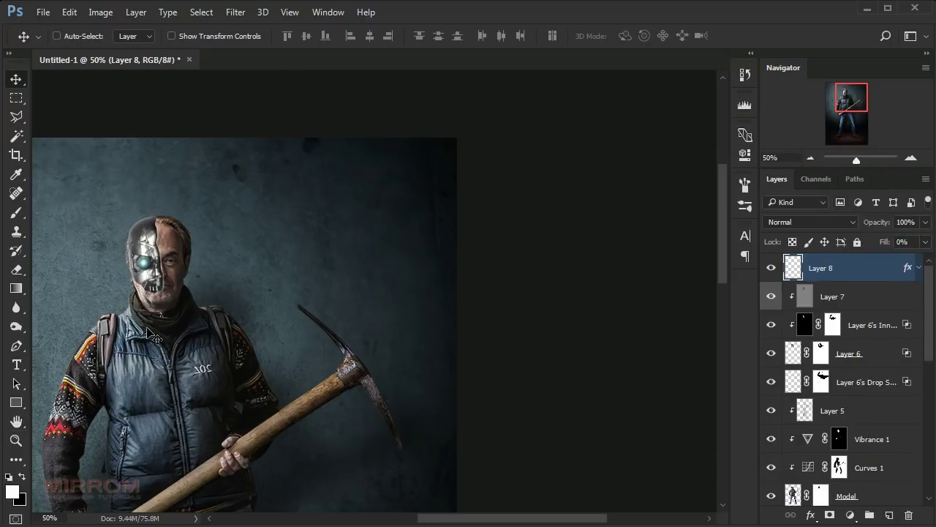
pyautogui.hotkey('ctrl', '+')
pyautogui.moveTo(449, 518); pyautogui.dragTo(440, 518)
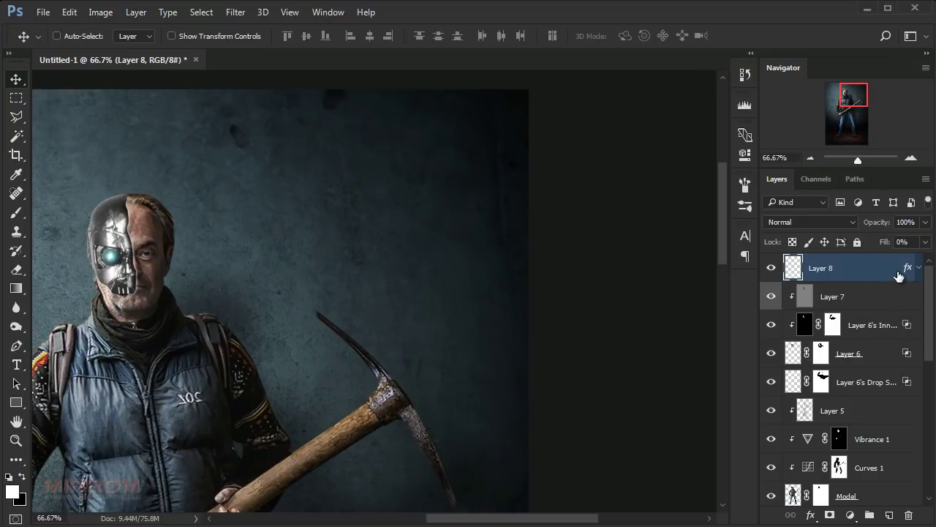
# - Duplicate the eye glow, recolour its overlay #11fff7 in Overlay mode, and scale it to 93%
pyautogui.hotkey('ctrl', 'j')
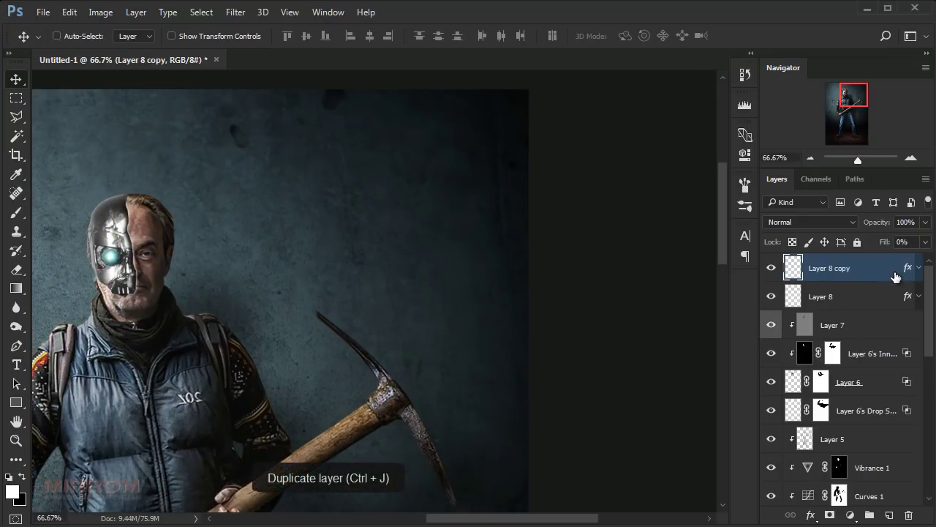
pyautogui.doubleClick(908, 270)
pyautogui.click(404, 322)
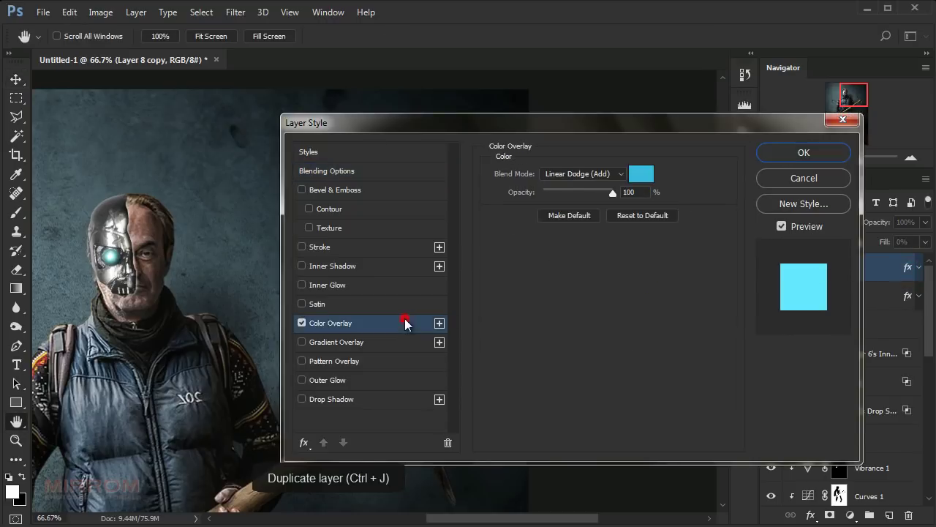
pyautogui.click(641, 174)
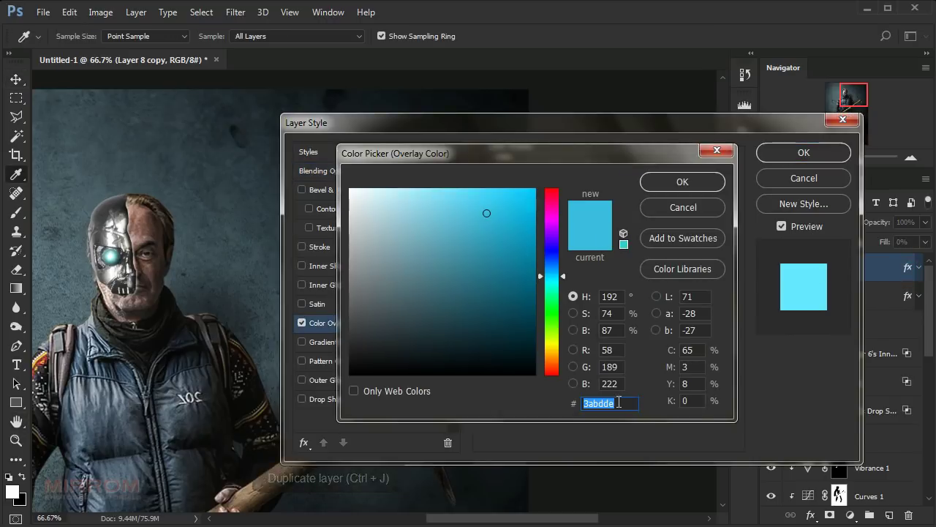
pyautogui.write('11fff')
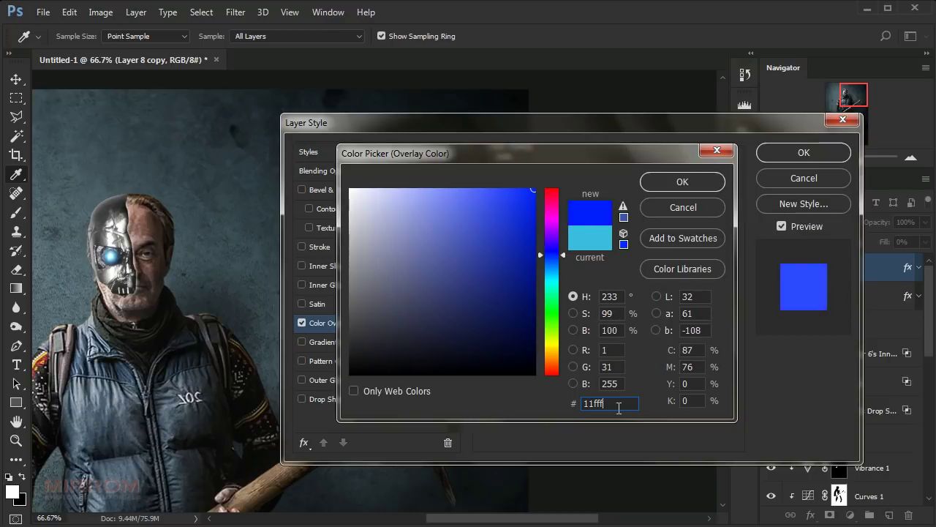
pyautogui.write('7')
pyautogui.doubleClick(631, 403)
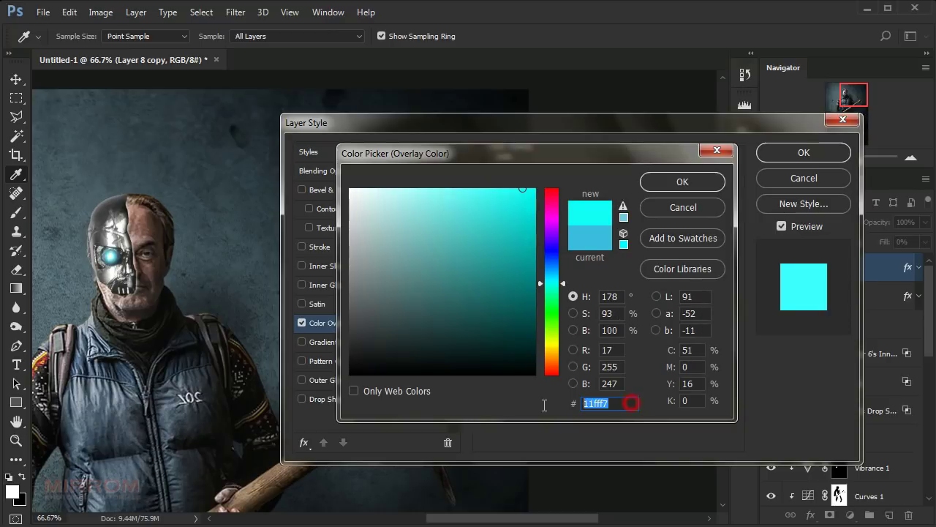
pyautogui.click(666, 178)
pyautogui.click(577, 174)
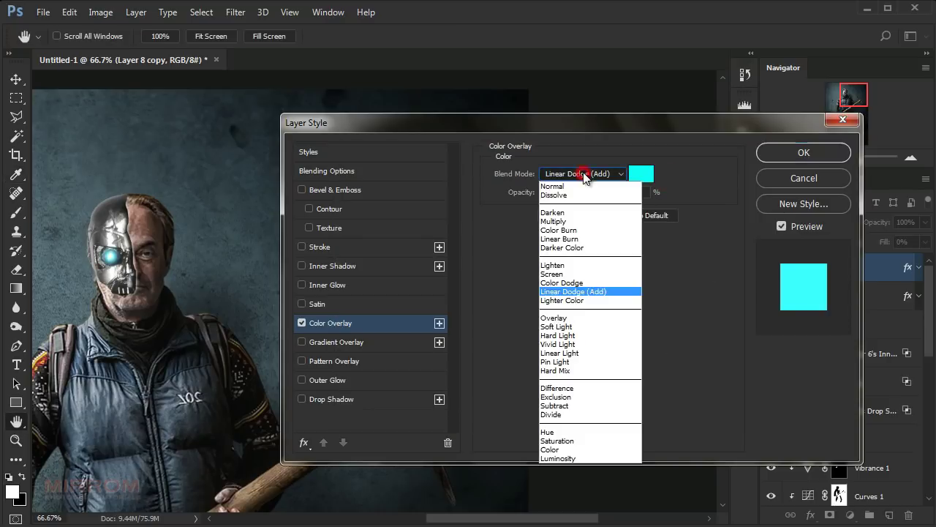
pyautogui.click(556, 317)
pyautogui.click(782, 156)
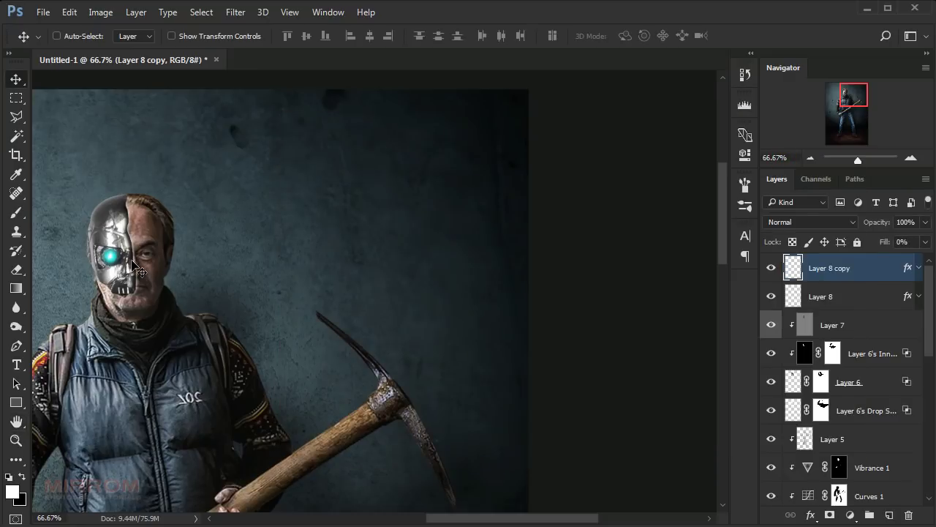
pyautogui.hotkey('ctrl', 't')
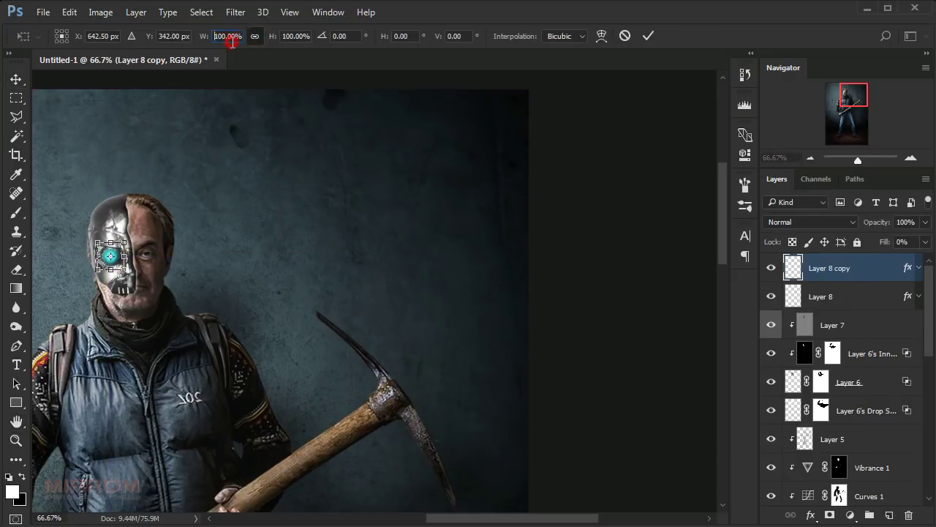
pyautogui.write('93')
pyautogui.press('Return')
pyautogui.press('Return')
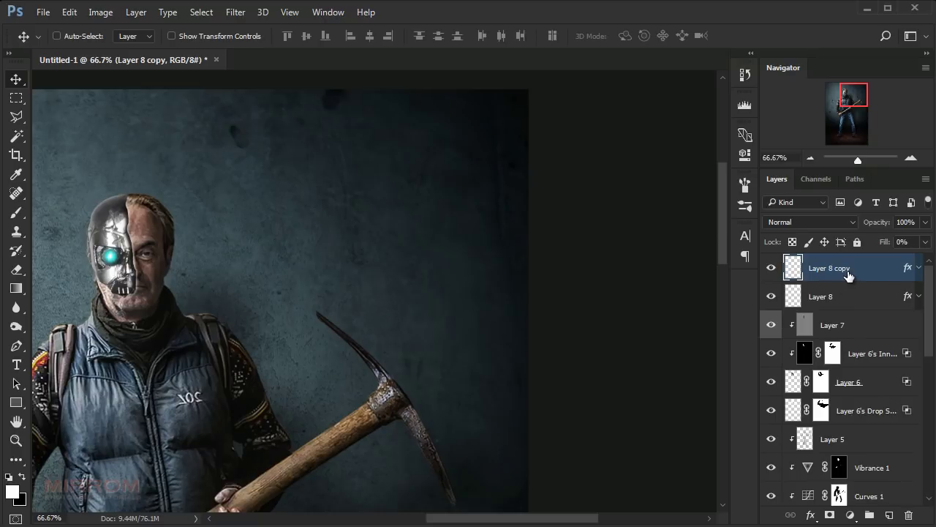
# - Duplicate the glow again with a white overlay and scale it down to 85%
pyautogui.hotkey('ctrl', 'j')
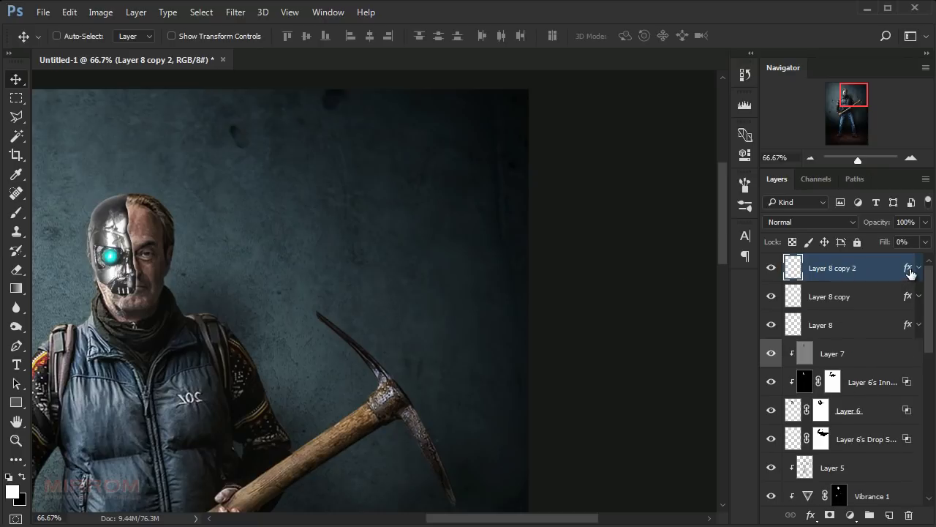
pyautogui.doubleClick(908, 268)
pyautogui.click(385, 323)
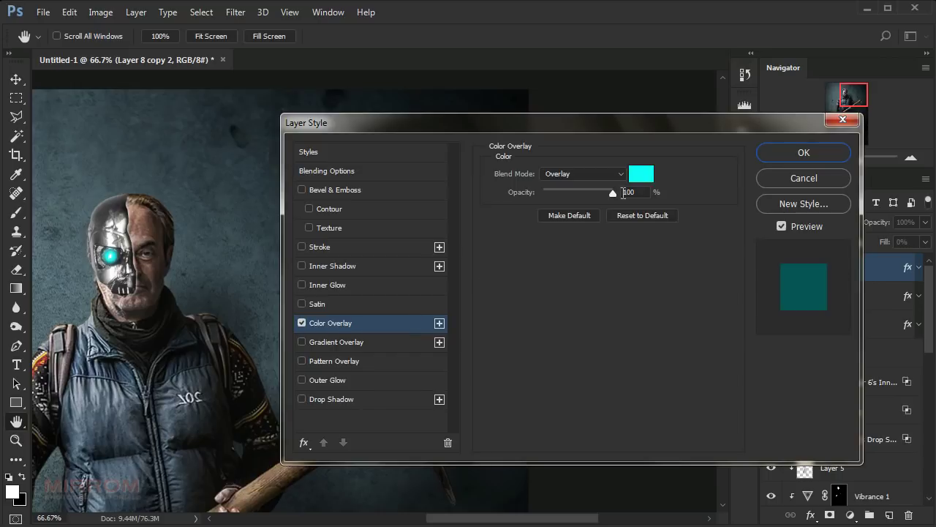
pyautogui.click(639, 174)
pyautogui.click(351, 189)
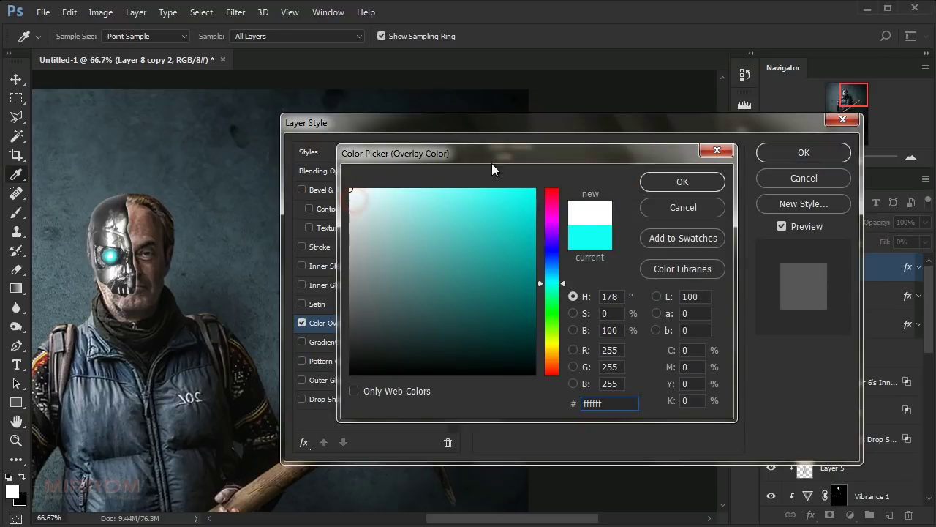
pyautogui.click(673, 180)
pyautogui.click(779, 152)
pyautogui.hotkey('ctrl', 't')
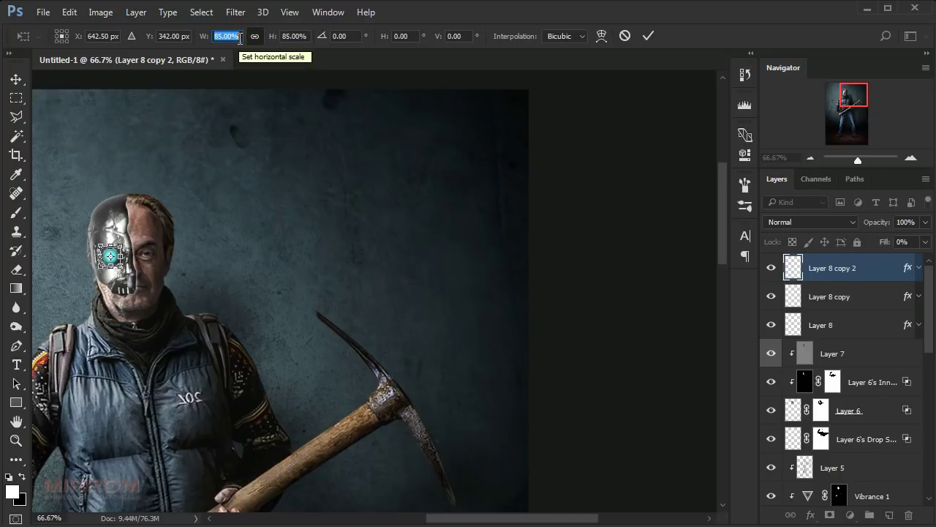
pyautogui.press('Return')
# - Group the three eye glow layers into Group 1
pyautogui.moveTo(430, 522); pyautogui.dragTo(401, 522)
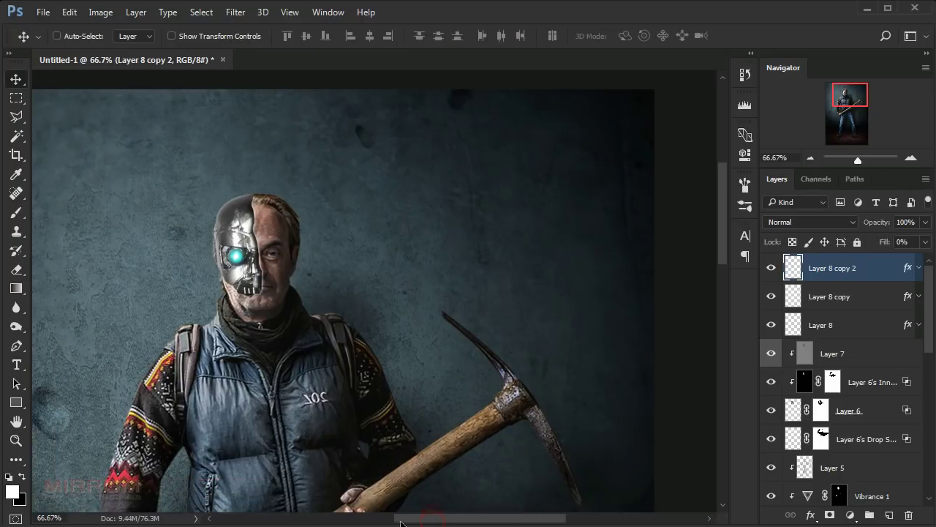
pyautogui.keyDown('shift'); pyautogui.click(857, 327); pyautogui.keyUp('shift')
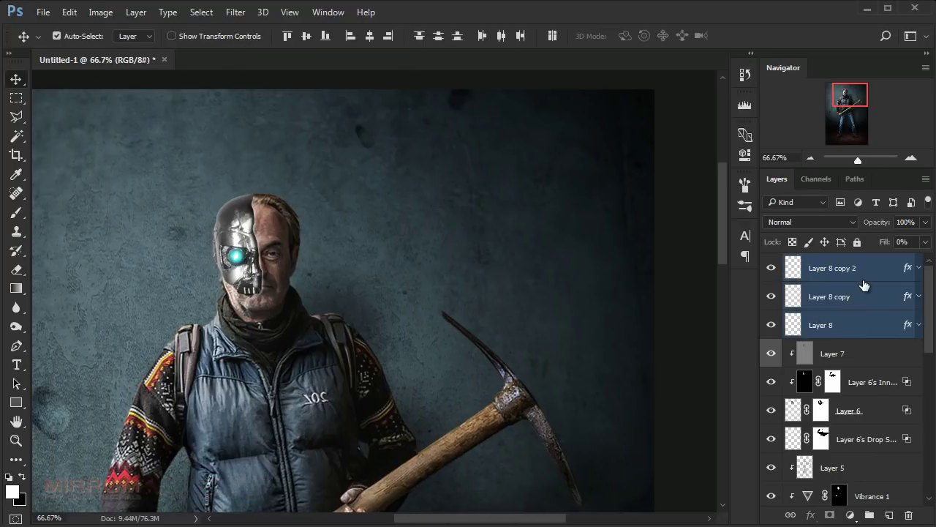
pyautogui.hotkey('ctrl', 'g')
pyautogui.click(772, 264)
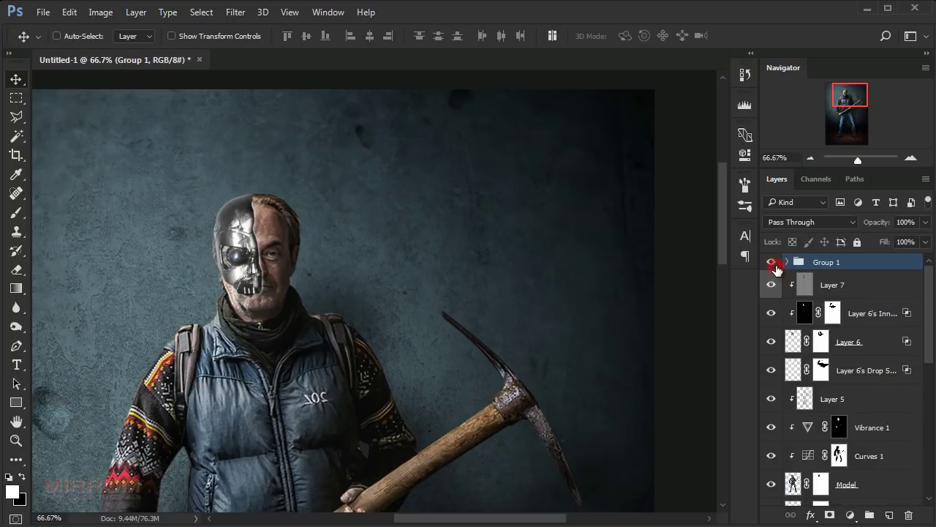
pyautogui.hotkey('ctrl', 't')
pyautogui.click(255, 36)
pyautogui.doubleClick(237, 36)
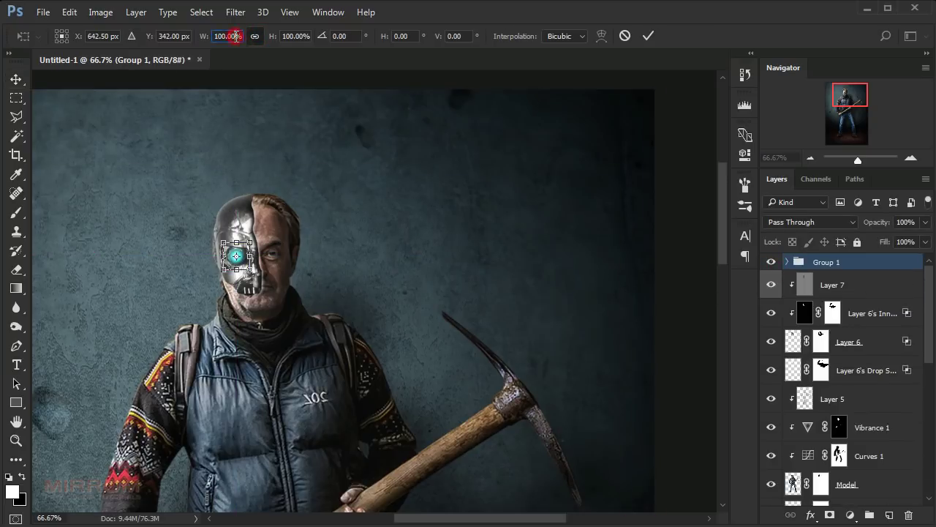
pyautogui.write('82')
pyautogui.press('Return')
pyautogui.press('Return')
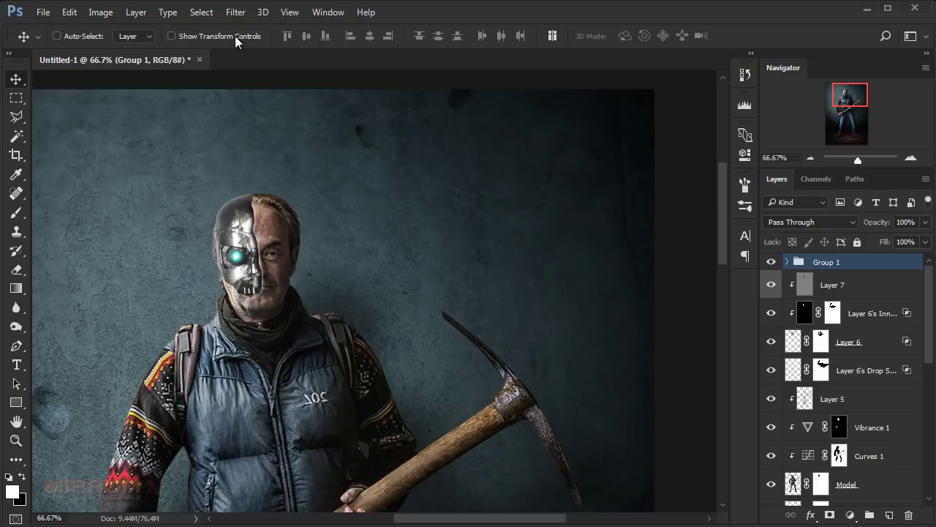
pyautogui.scroll(-3, 412, 339)
pyautogui.scroll(-2, 412, 338)
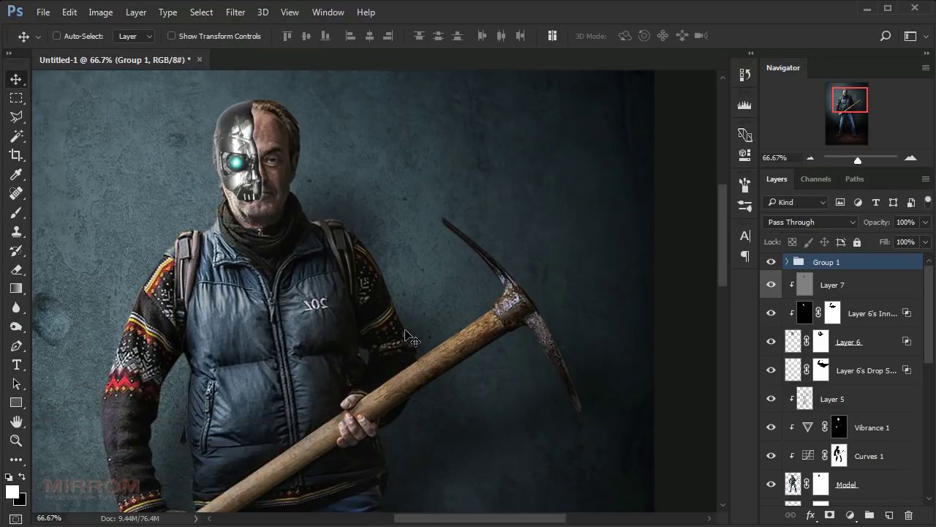
pyautogui.hotkey('ctrl', '-')
pyautogui.hotkey('ctrl', '-')
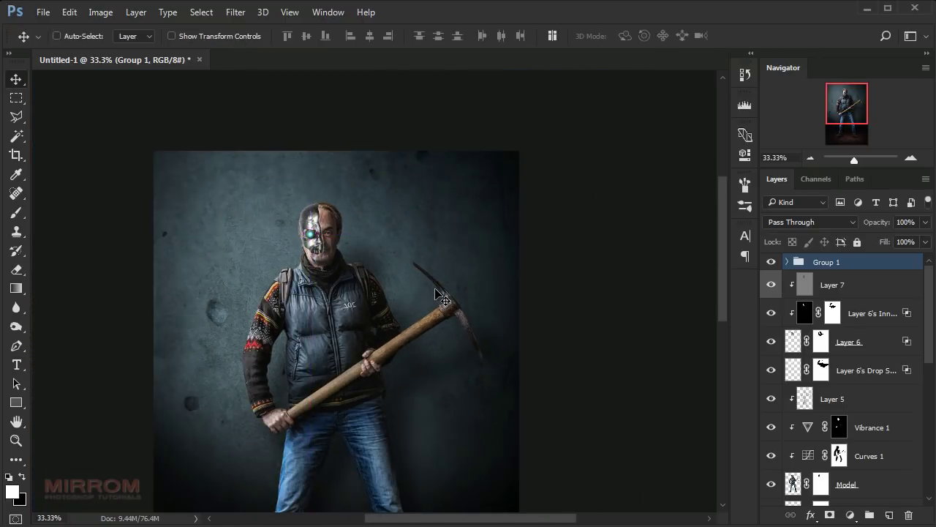
pyautogui.scroll(-1, 432, 292)
pyautogui.scroll(-2, 432, 293)
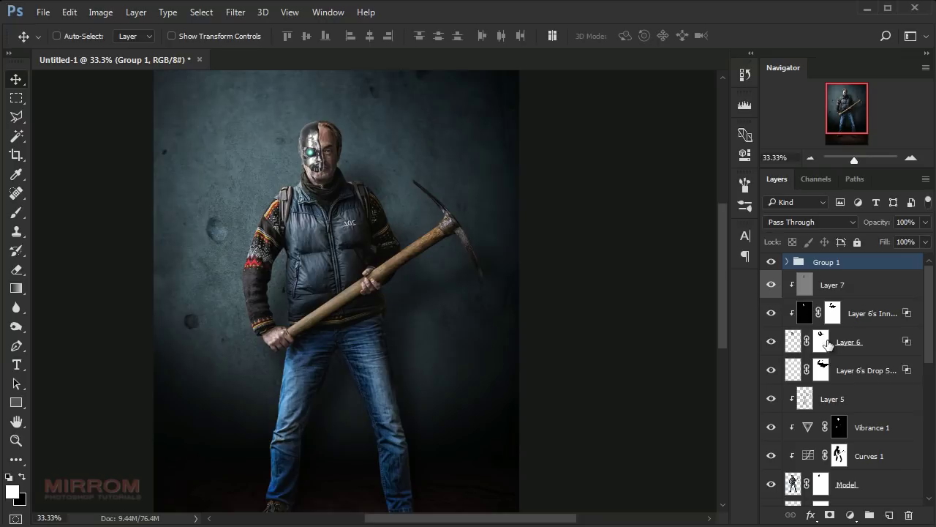
pyautogui.scroll(-5, 932, 305)
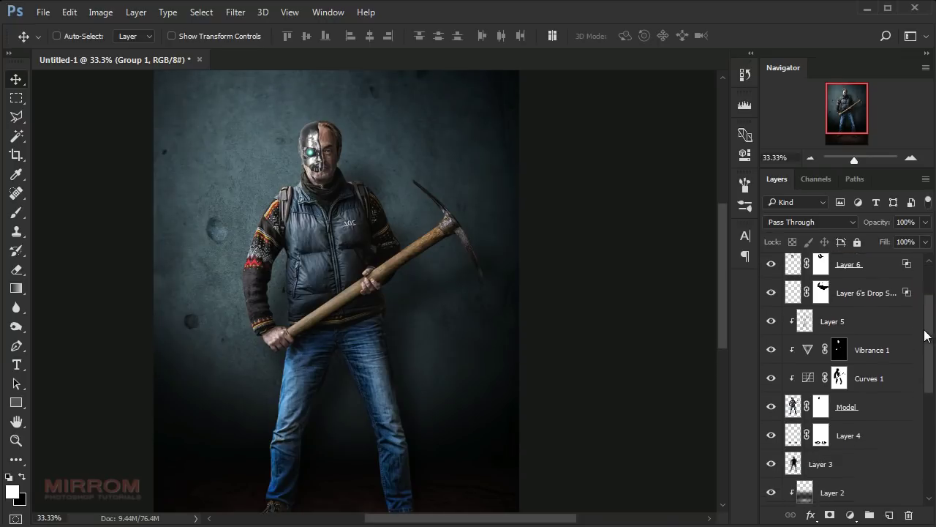
# - On a new layer above Layer 2, stamp black specks with scatter brush 1195
pyautogui.click(852, 399)
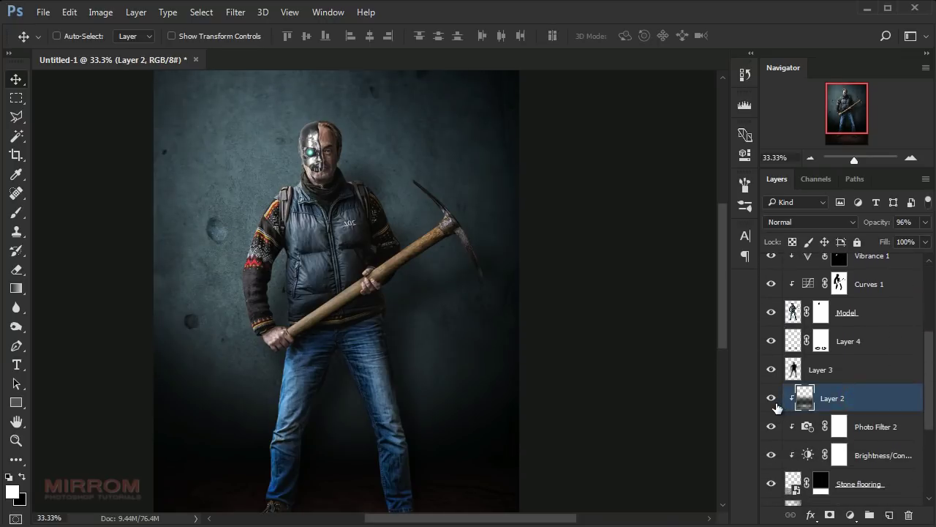
pyautogui.click(771, 398)
pyautogui.click(889, 515)
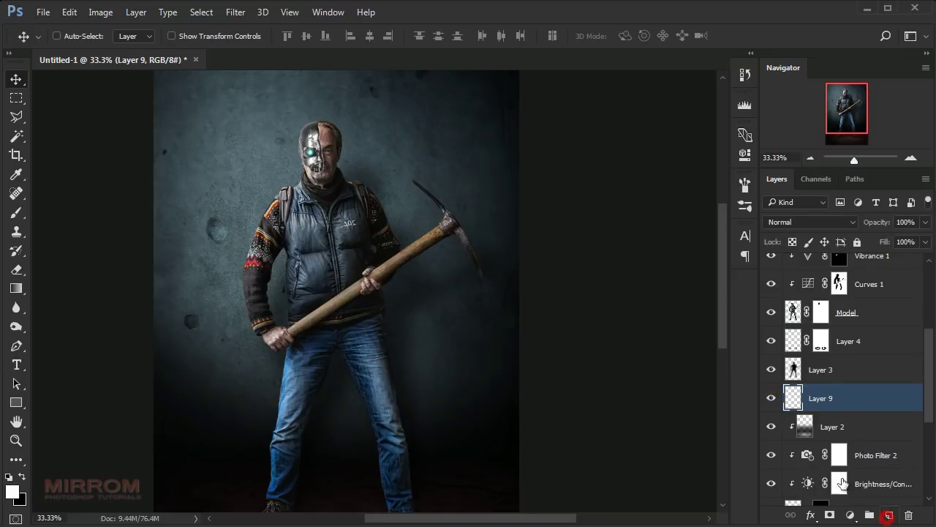
pyautogui.click(22, 476)
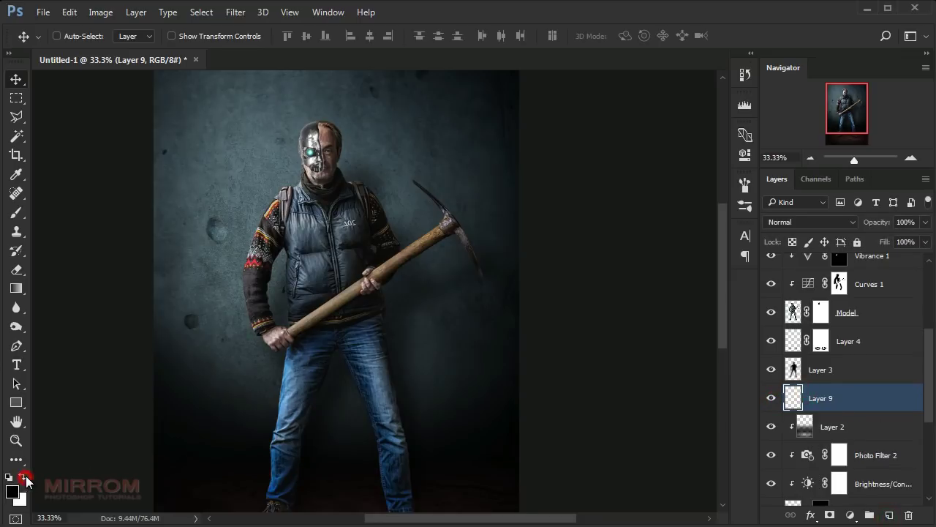
pyautogui.press('b')
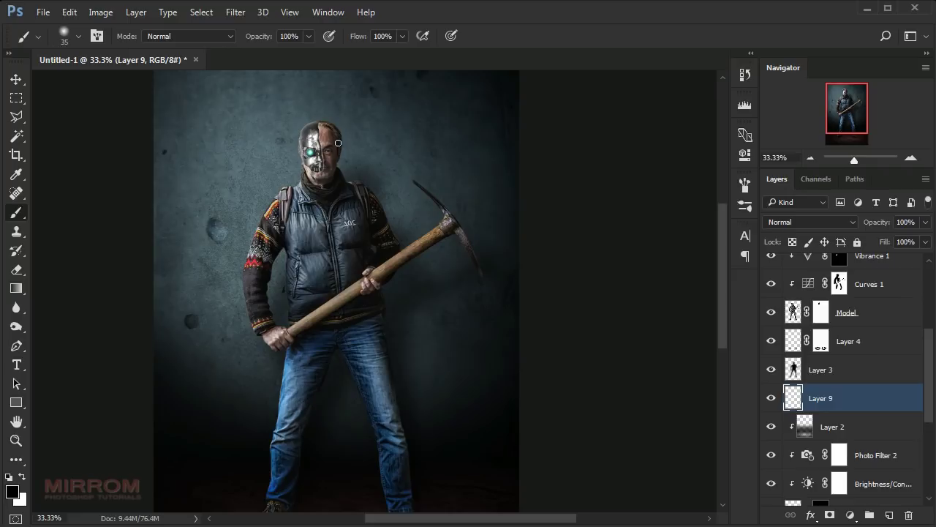
pyautogui.rightClick(338, 142)
pyautogui.moveTo(514, 309); pyautogui.dragTo(515, 322)
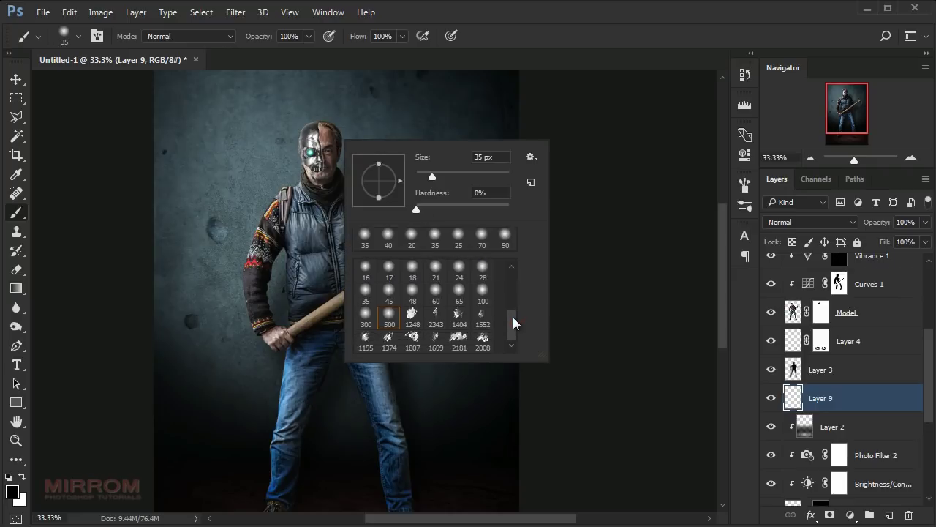
pyautogui.click(354, 345)
pyautogui.click(334, 289)
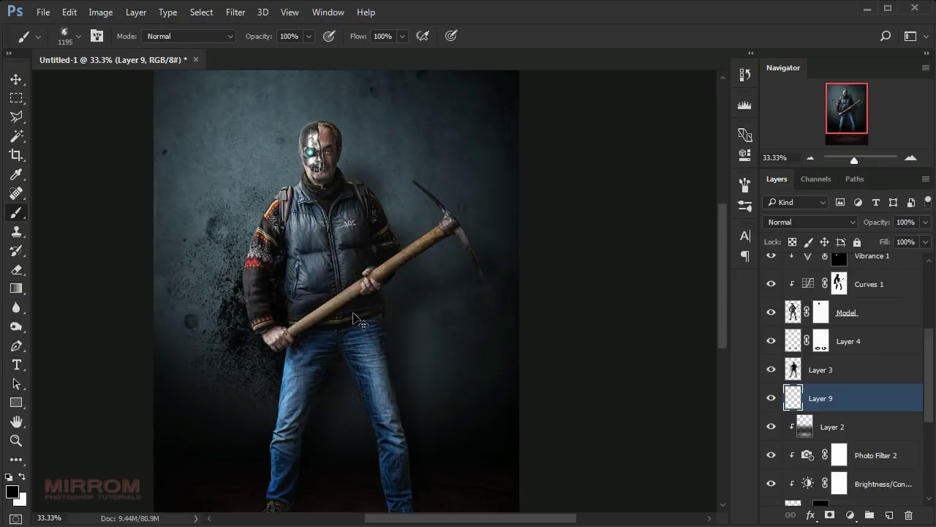
pyautogui.click(334, 289)
# - Rotate the speck layer, move it over the man, and blend it as Soft Light
pyautogui.press('v')
pyautogui.hotkey('ctrl', 't')
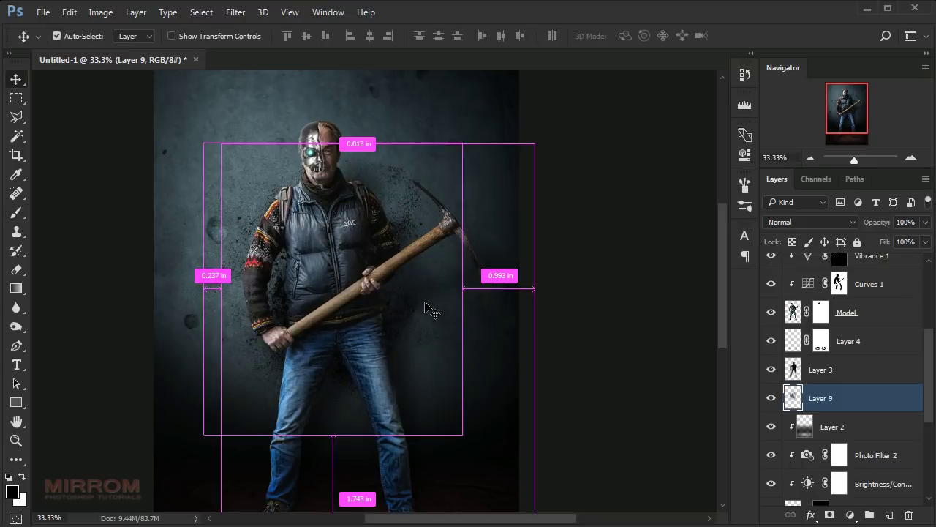
pyautogui.moveTo(509, 251)
pyautogui.mouseDown()
pyautogui.moveTo(504, 235)
pyautogui.moveTo(315, 72)
pyautogui.mouseUp()
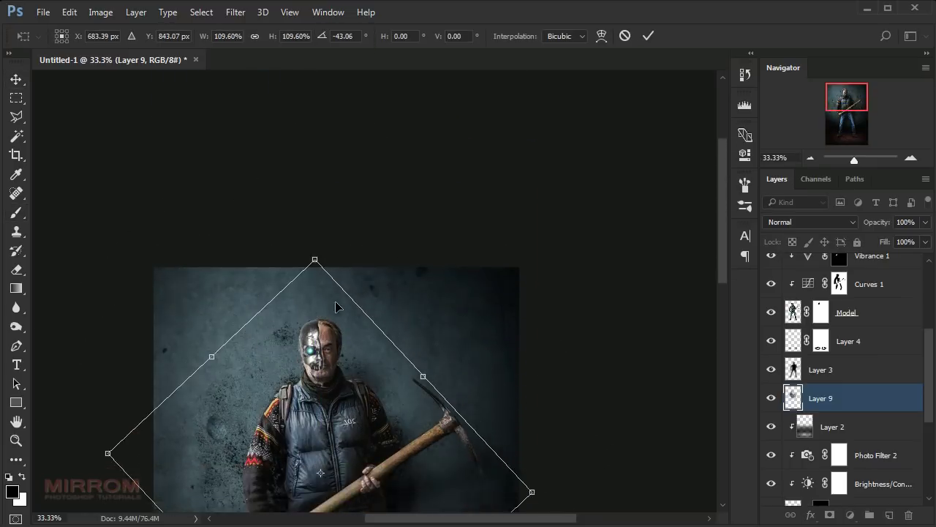
pyautogui.moveTo(335, 306); pyautogui.dragTo(425, 358)
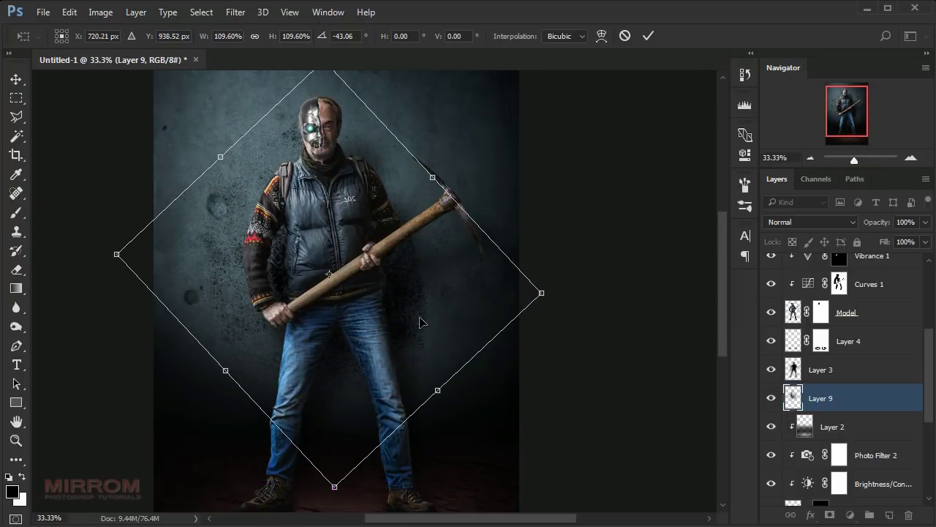
pyautogui.press('Return')
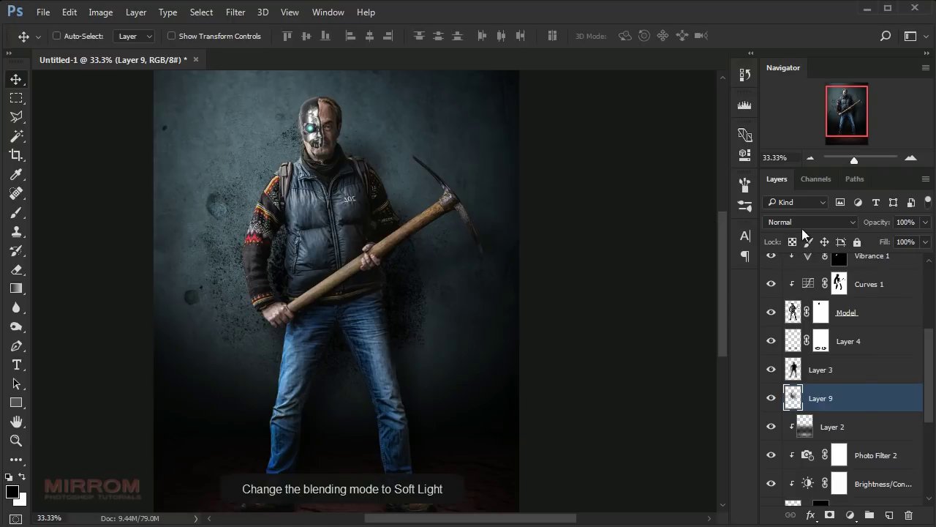
pyautogui.click(805, 222)
pyautogui.click(794, 377)
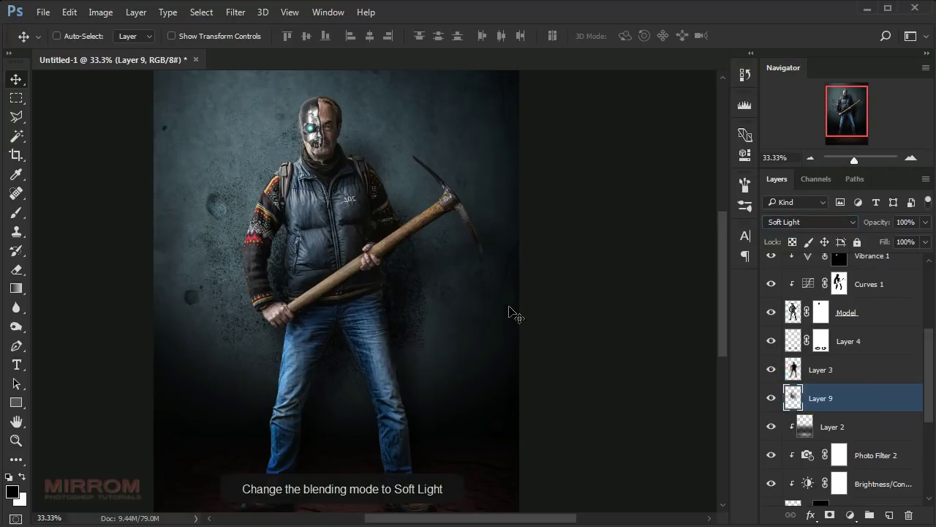
# - Nudge the speck layer and shrink it inward from both lower corners
pyautogui.moveTo(399, 314)
pyautogui.mouseDown()
pyautogui.moveTo(396, 339)
pyautogui.moveTo(410, 313)
pyautogui.mouseUp()
pyautogui.hotkey('ctrl', 't')
pyautogui.moveTo(489, 464); pyautogui.dragTo(477, 459)
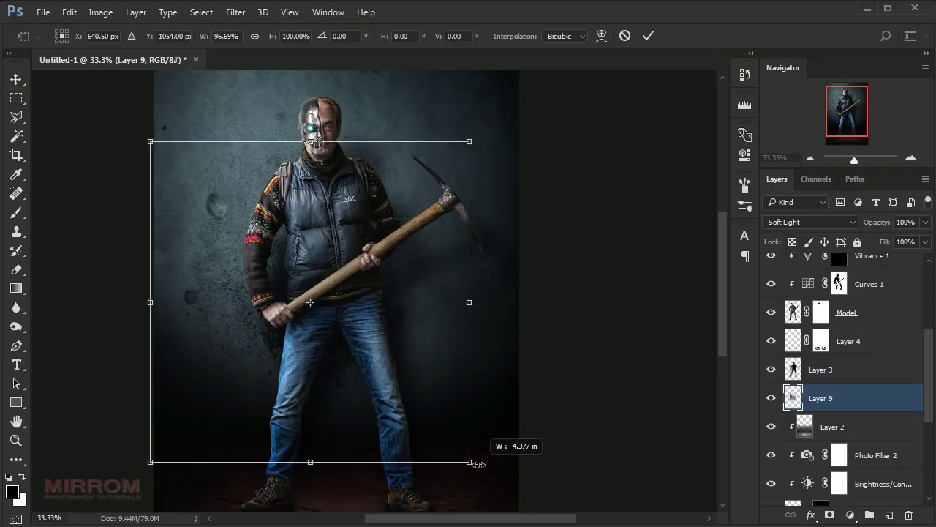
pyautogui.moveTo(151, 459); pyautogui.dragTo(165, 459)
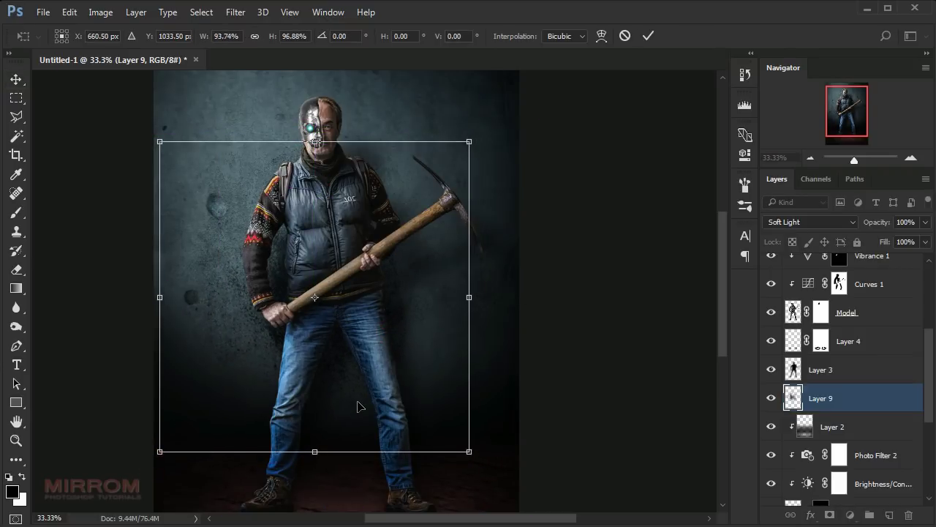
pyautogui.press('Return')
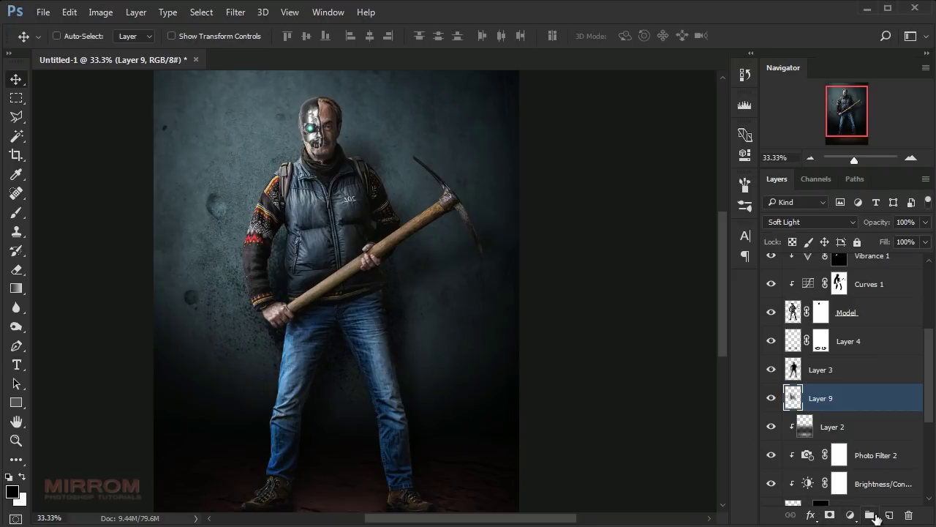
# - On another new layer, stamp dark specks with scatter brush 1374
pyautogui.click(890, 515)
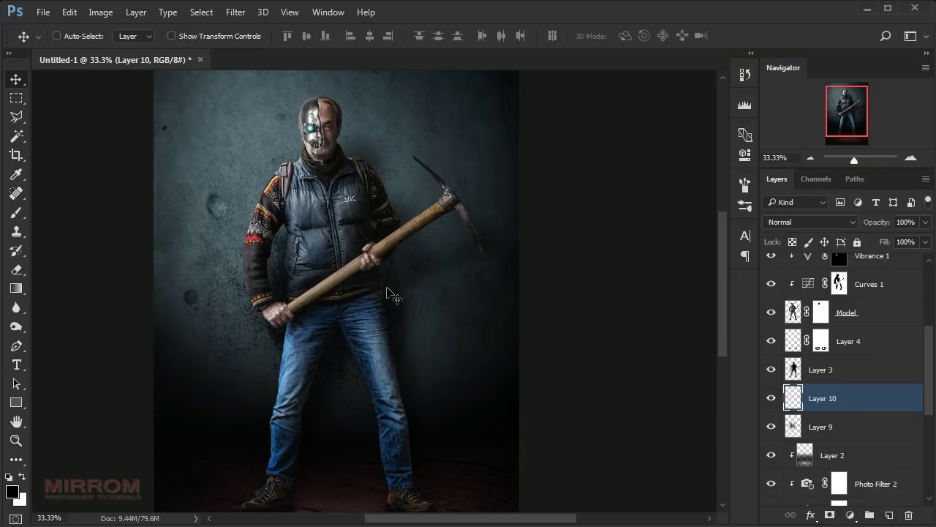
pyautogui.press('b')
pyautogui.rightClick(351, 253)
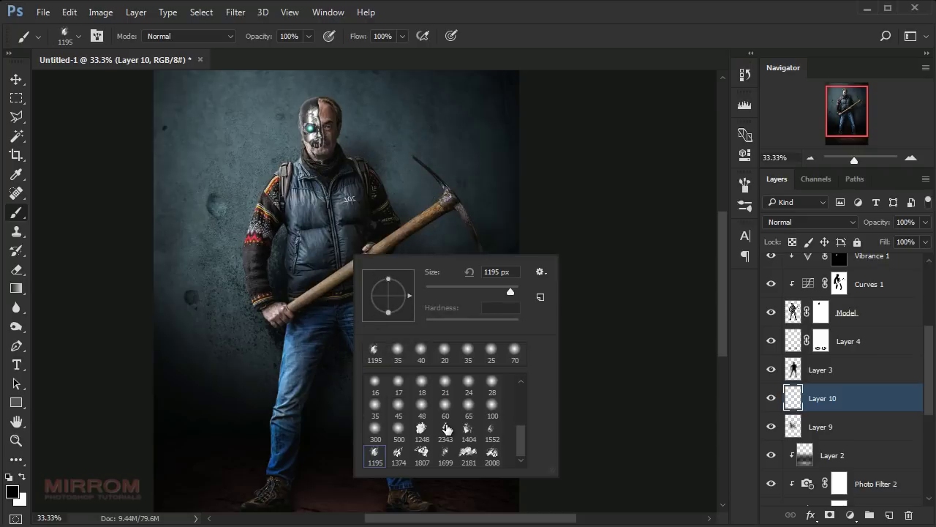
pyautogui.click(398, 454)
pyautogui.press('Return')
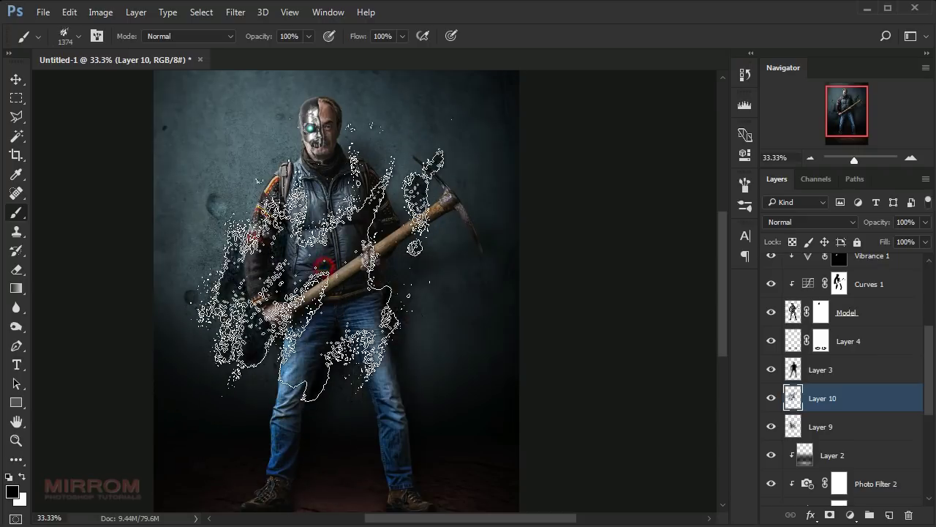
# - Rotate the specks about -73 degrees beside the man's legs and set Layer 10 to Soft Light
pyautogui.press('v')
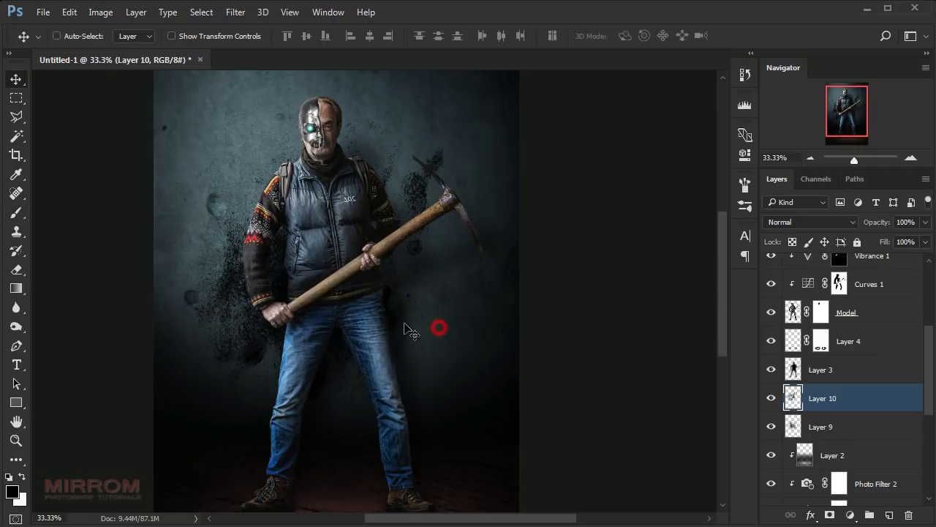
pyautogui.hotkey('ctrl', 't')
pyautogui.moveTo(543, 324); pyautogui.dragTo(432, 199)
pyautogui.moveTo(370, 193)
pyautogui.mouseDown()
pyautogui.moveTo(372, 233)
pyautogui.moveTo(502, 205)
pyautogui.mouseUp()
pyautogui.moveTo(560, 202); pyautogui.dragTo(560, 213)
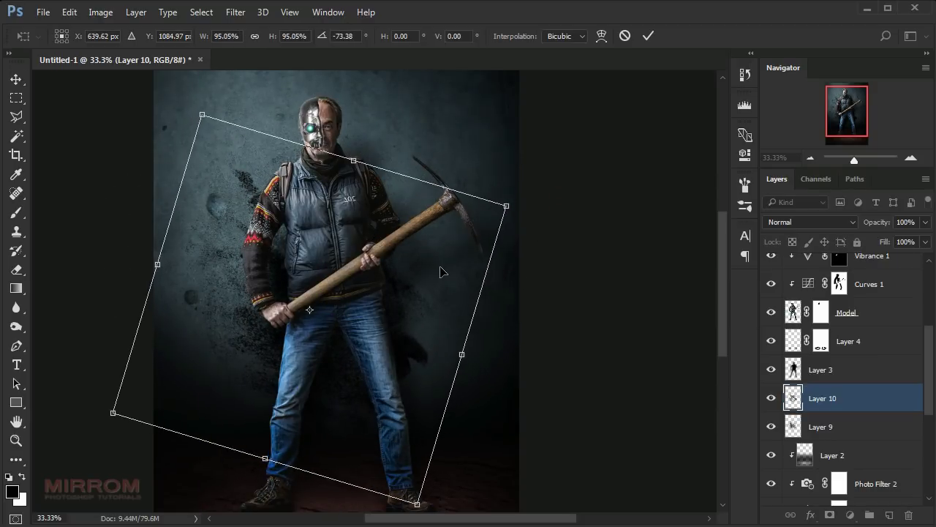
pyautogui.press('Return')
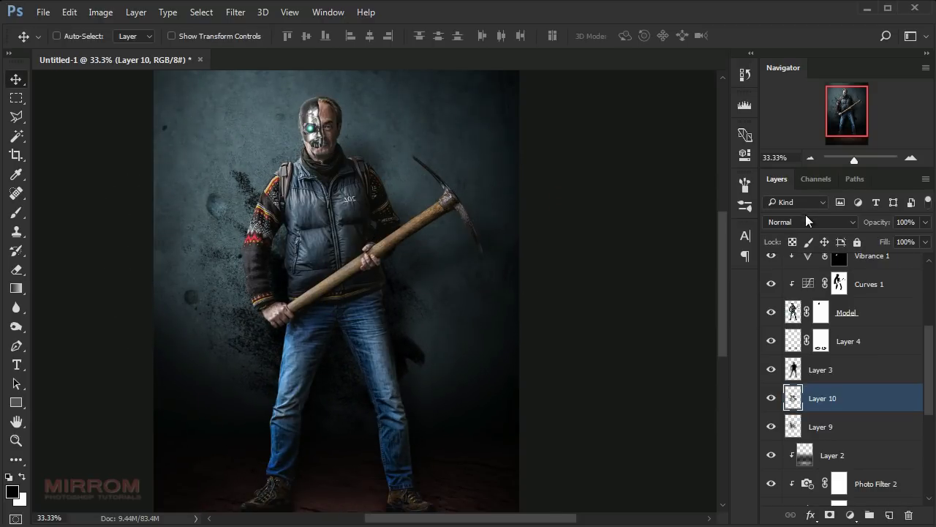
pyautogui.click(807, 222)
pyautogui.click(798, 378)
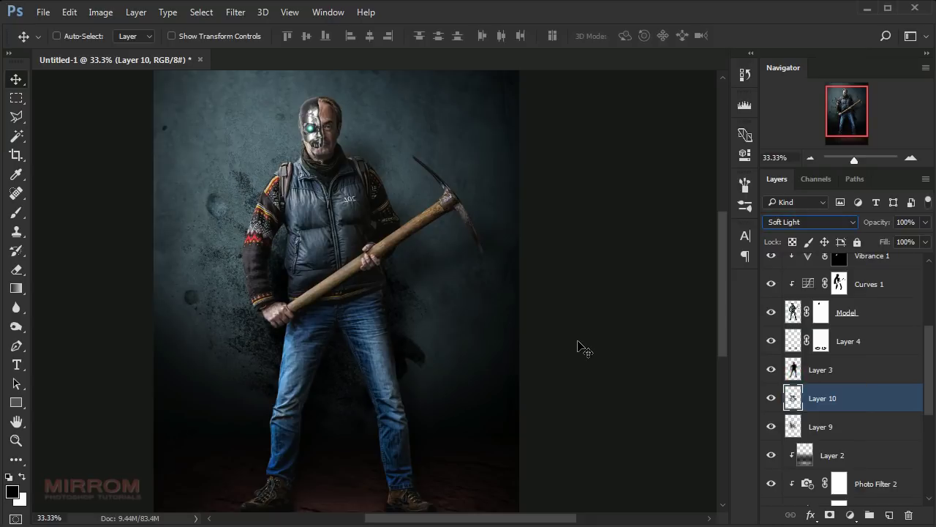
# - Above Group 1, add a Brightness/Contrast layer with Brightness 109 and Contrast 41
pyautogui.click(568, 300)
pyautogui.hotkey('ctrl', '-')
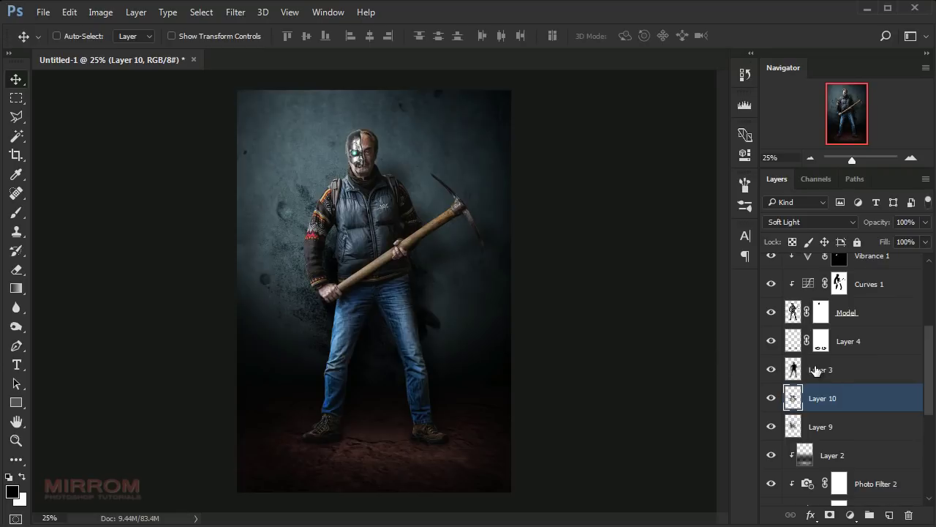
pyautogui.scroll(1, 837, 370)
pyautogui.scroll(2, 838, 370)
pyautogui.click(855, 265)
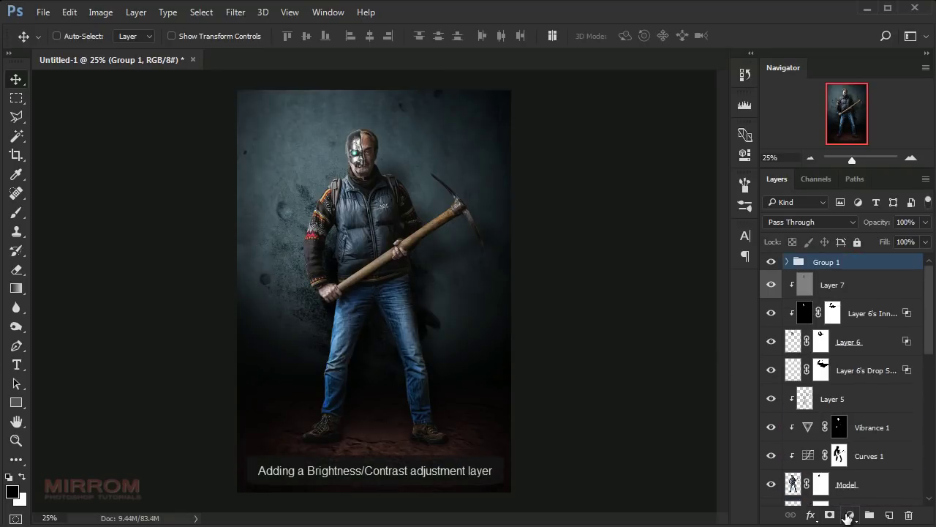
pyautogui.click(850, 515)
pyautogui.click(796, 249)
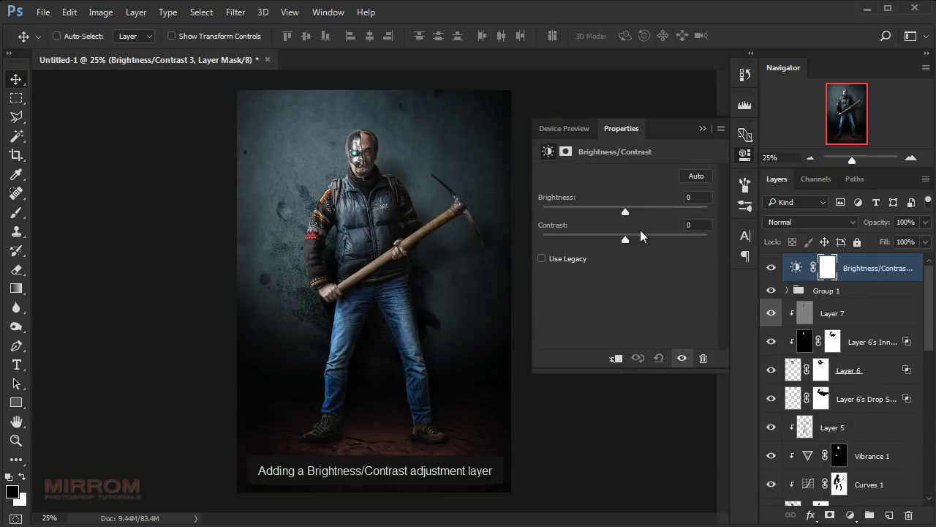
pyautogui.moveTo(626, 212)
pyautogui.mouseDown()
pyautogui.moveTo(680, 212)
pyautogui.moveTo(689, 221)
pyautogui.mouseUp()
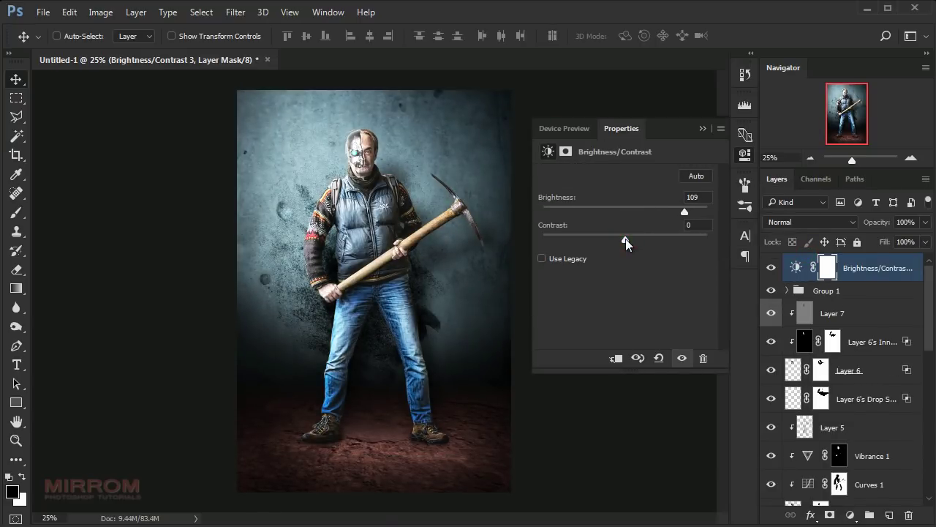
pyautogui.moveTo(625, 238); pyautogui.dragTo(659, 240)
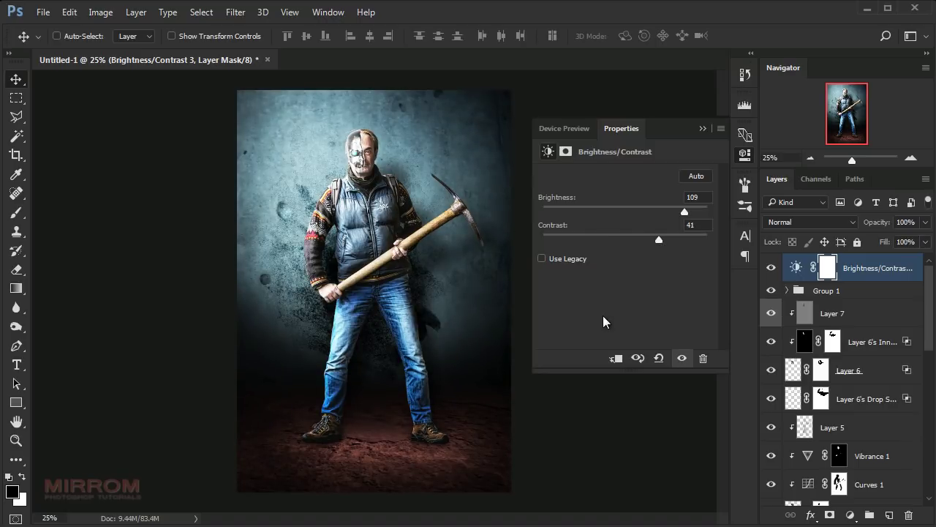
pyautogui.click(704, 128)
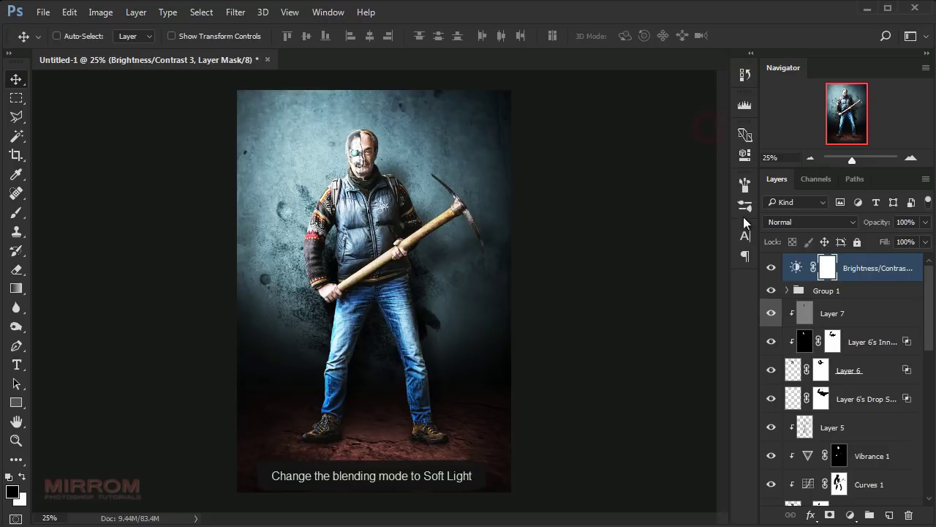
# - Set the adjustment to Soft Light, invert its mask, and prepare a white-to-transparent radial gradient
pyautogui.click(852, 222)
pyautogui.click(801, 372)
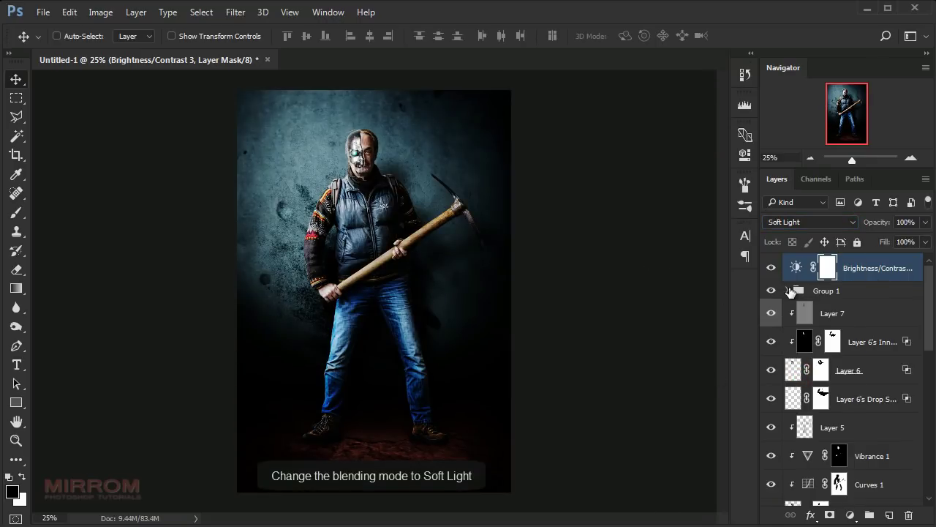
pyautogui.hotkey('ctrl', 'i')
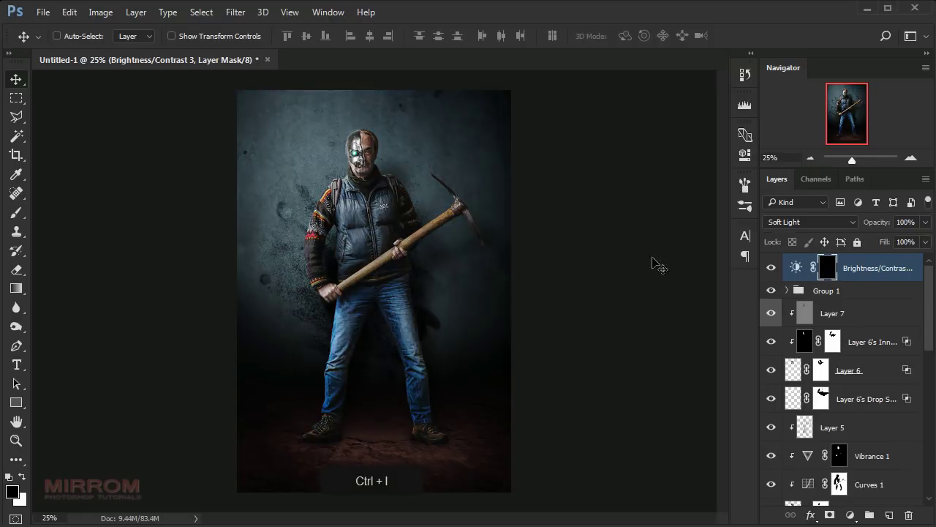
pyautogui.click(16, 288)
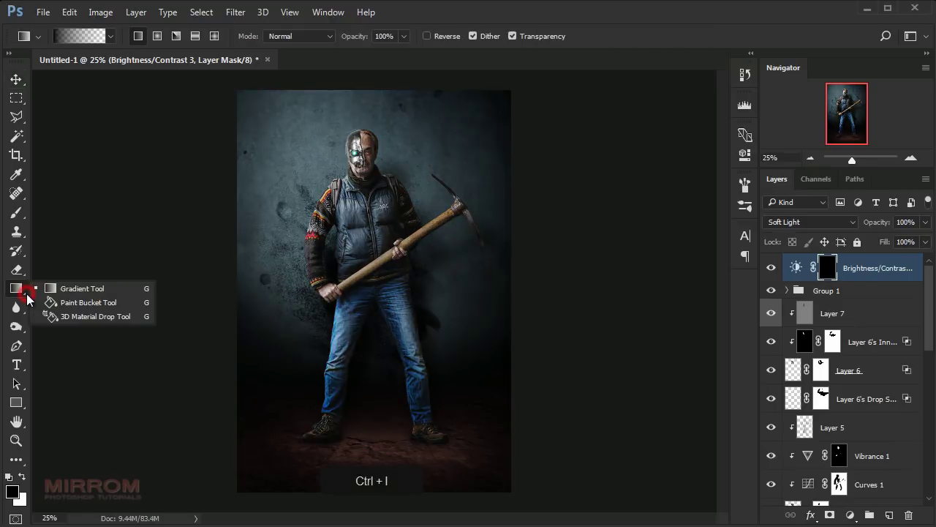
pyautogui.click(74, 290)
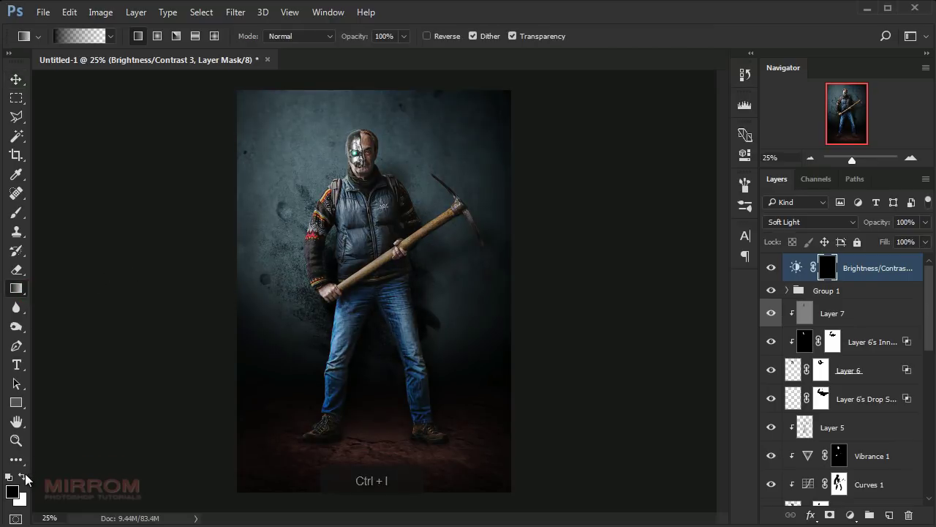
pyautogui.click(23, 476)
pyautogui.click(81, 35)
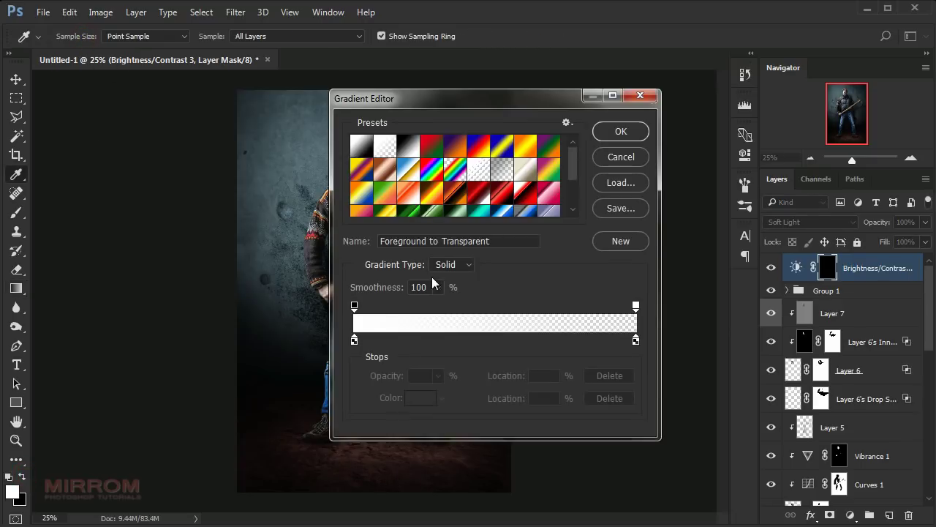
pyautogui.click(607, 133)
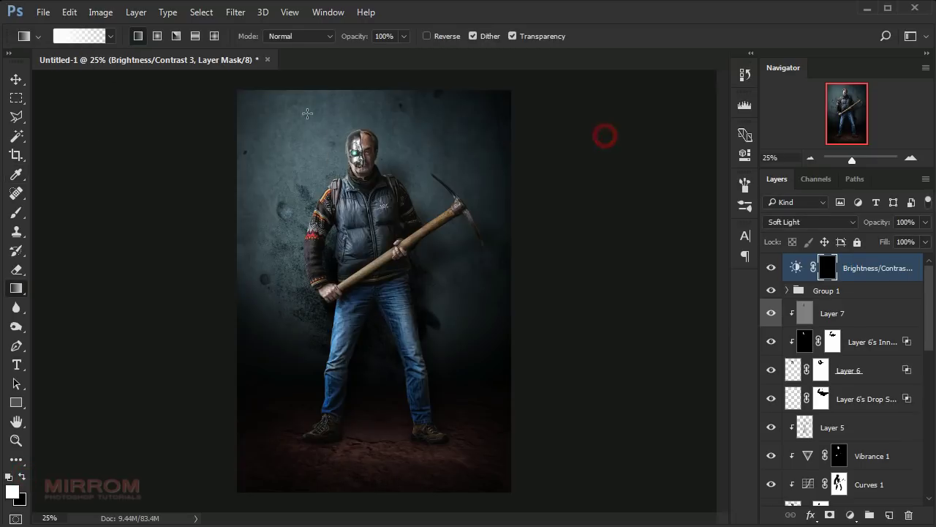
pyautogui.click(157, 36)
# - Paint a large radial glow into the mask over the upper-left wall
pyautogui.moveTo(249, 112); pyautogui.dragTo(361, 208)
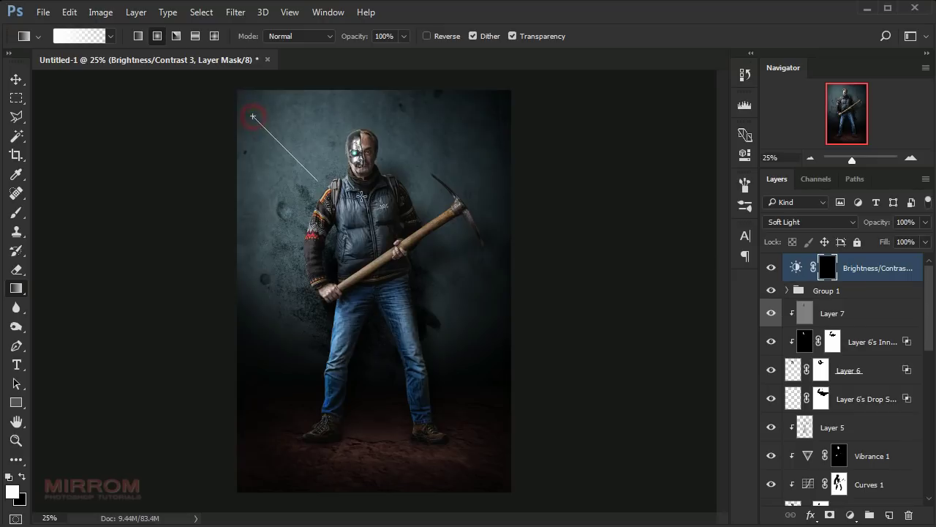
pyautogui.hotkey('ctrl', 'z')
pyautogui.moveTo(239, 95); pyautogui.dragTo(343, 178)
pyautogui.hotkey('ctrl', 'z')
pyautogui.moveTo(272, 100)
pyautogui.mouseDown()
pyautogui.moveTo(449, 268)
pyautogui.moveTo(464, 299)
pyautogui.mouseUp()
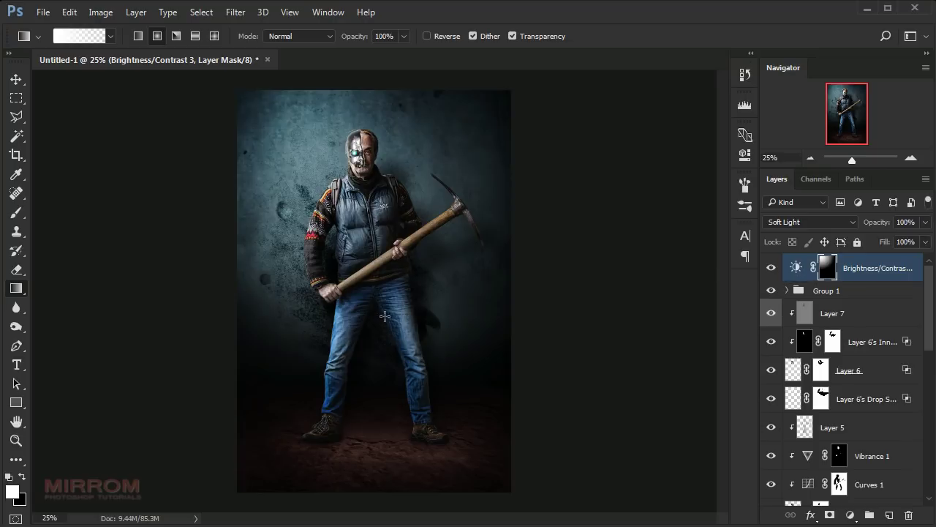
# - Add a Color Lookup adjustment using TealOrangePlusContrast.3DL
pyautogui.press('v')
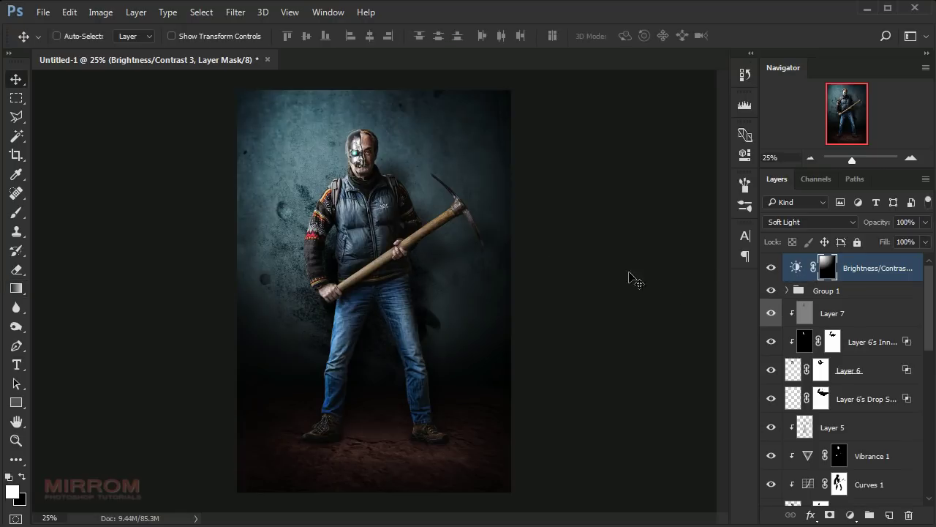
pyautogui.click(771, 268)
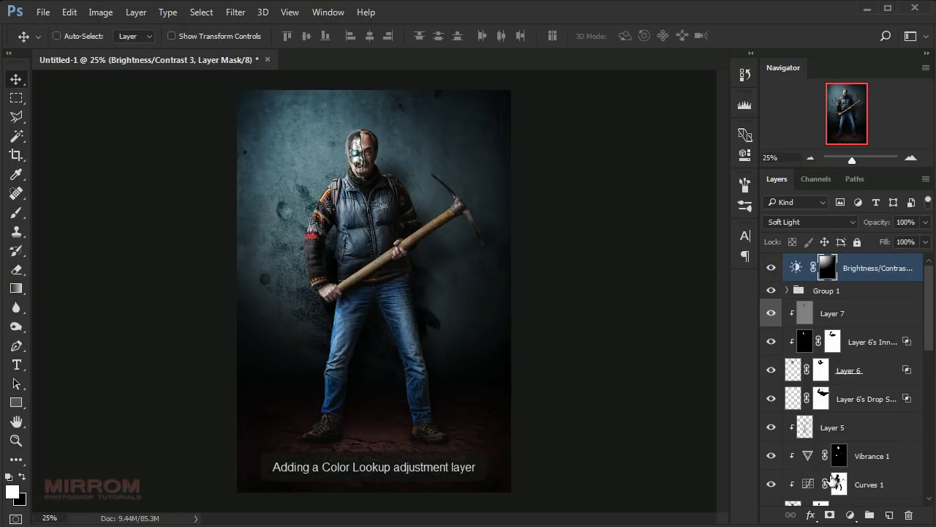
pyautogui.click(853, 515)
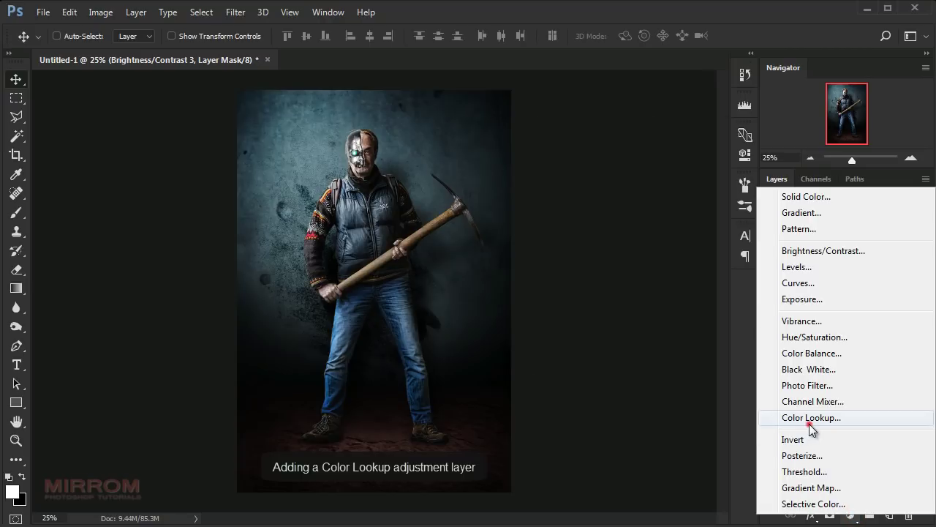
pyautogui.click(810, 417)
pyautogui.click(666, 178)
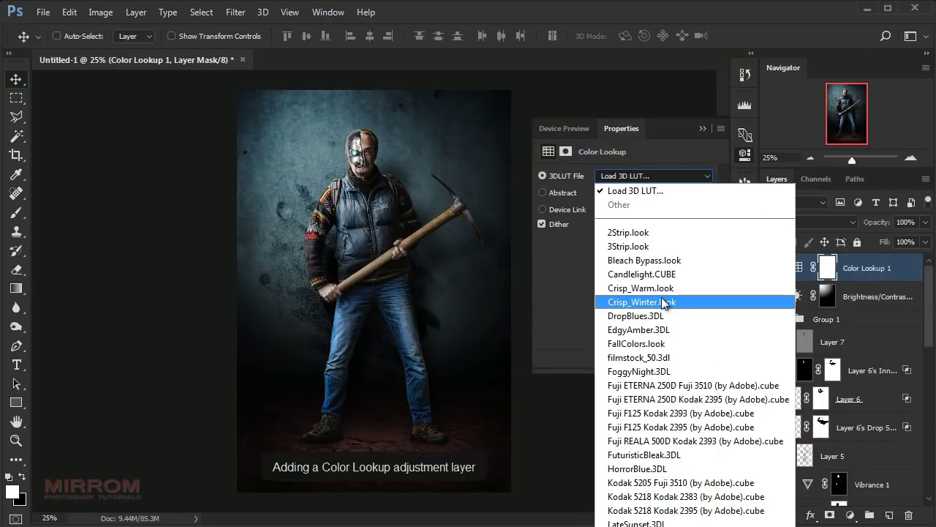
pyautogui.click(602, 322)
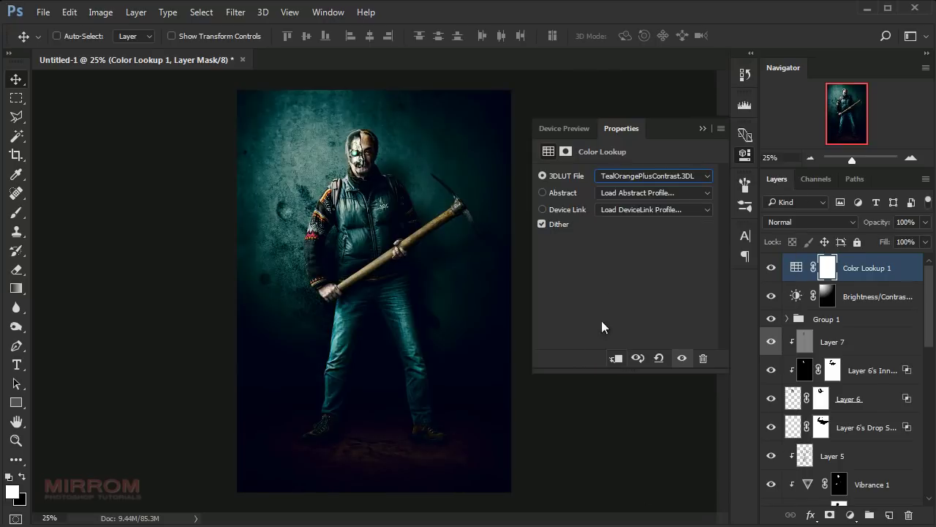
# - Blend the Color Lookup layer as Color at 80% opacity
pyautogui.click(828, 223)
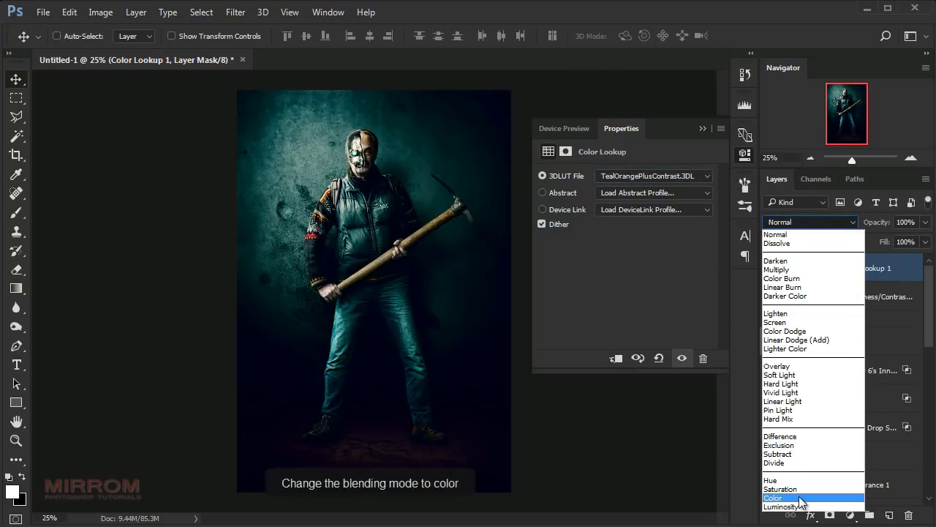
pyautogui.click(801, 499)
pyautogui.click(926, 222)
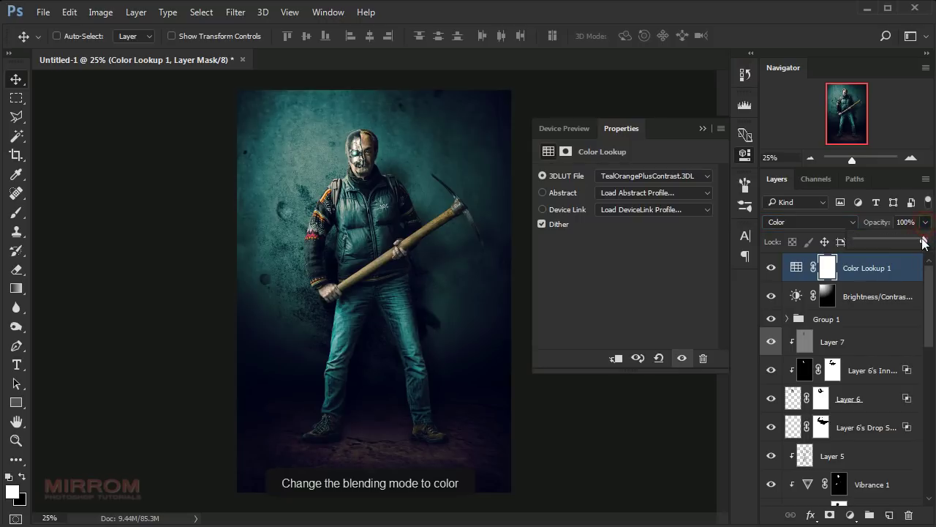
pyautogui.moveTo(926, 241); pyautogui.dragTo(916, 243)
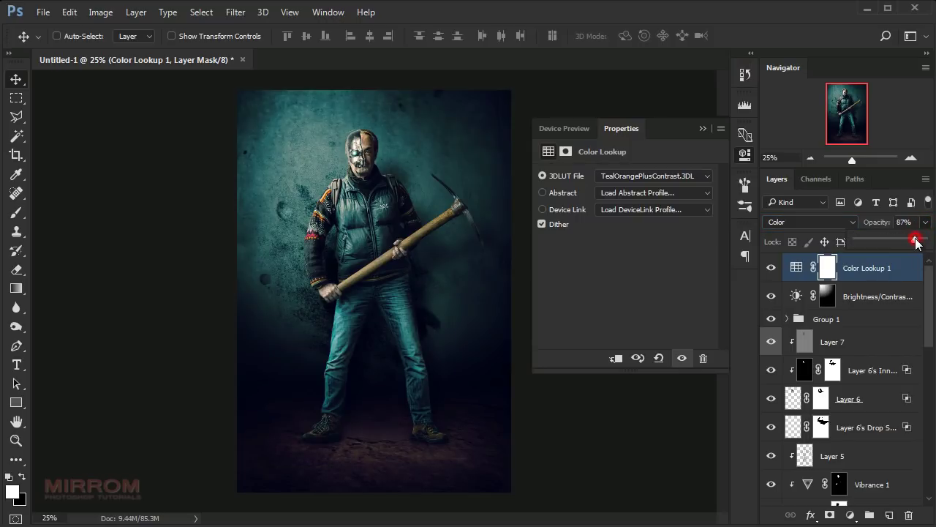
pyautogui.click(870, 291)
pyautogui.click(702, 129)
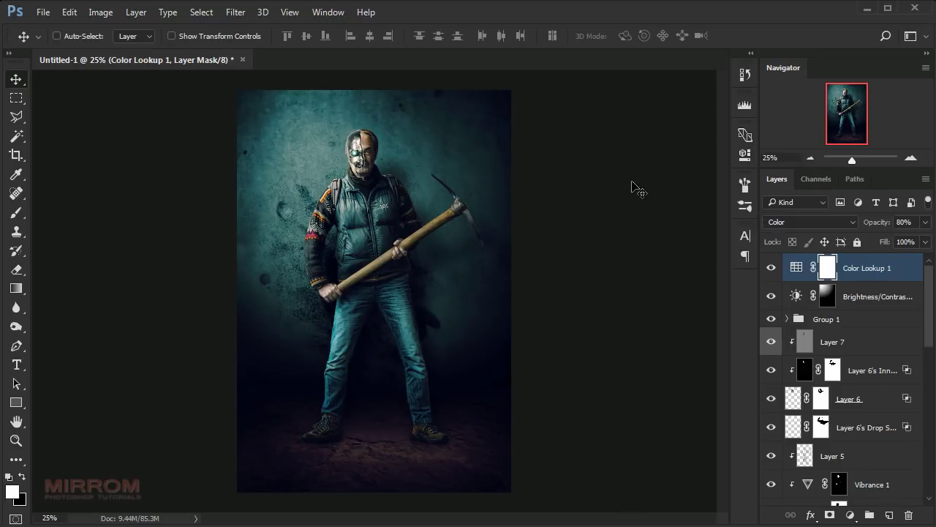
# - Inspect the graded image up close, then merge all visible layers into a new layer
pyautogui.hotkey('ctrl', '+')
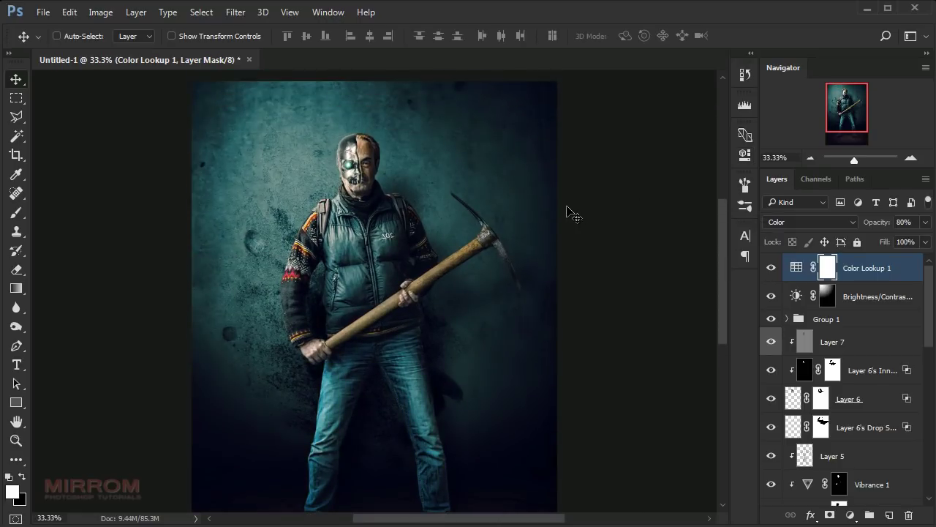
pyautogui.scroll(-3, 572, 217)
pyautogui.scroll(-3, 572, 217)
pyautogui.scroll(4, 572, 217)
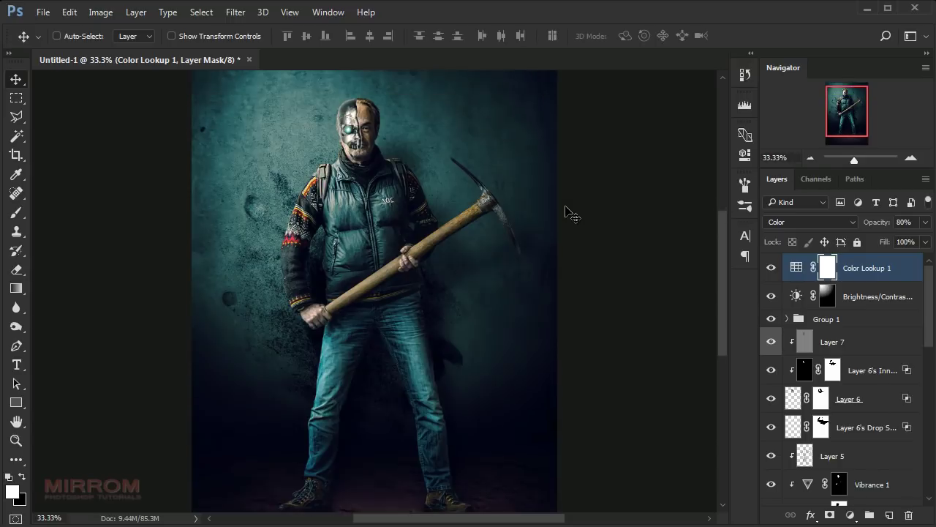
pyautogui.scroll(2, 572, 216)
pyautogui.hotkey('ctrl', '-')
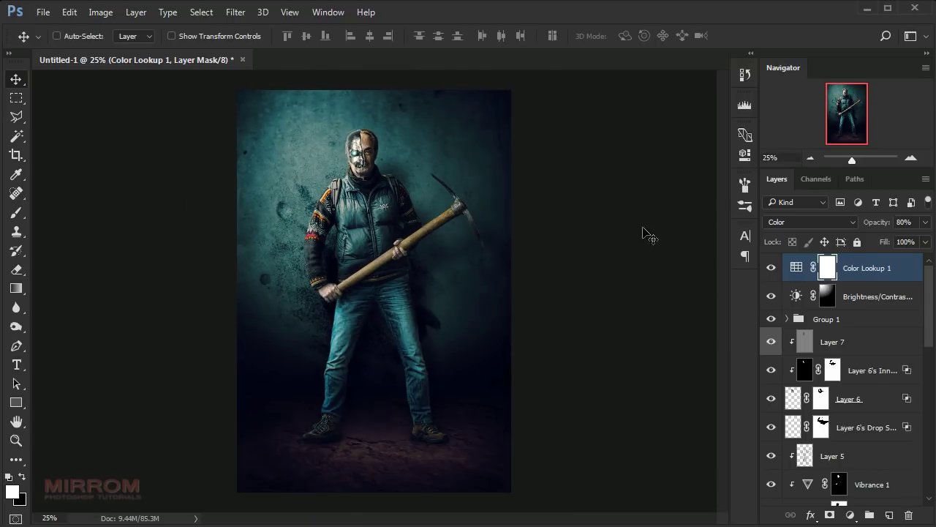
pyautogui.hotkey('ctrl', 'shift', 'alt', 'e')
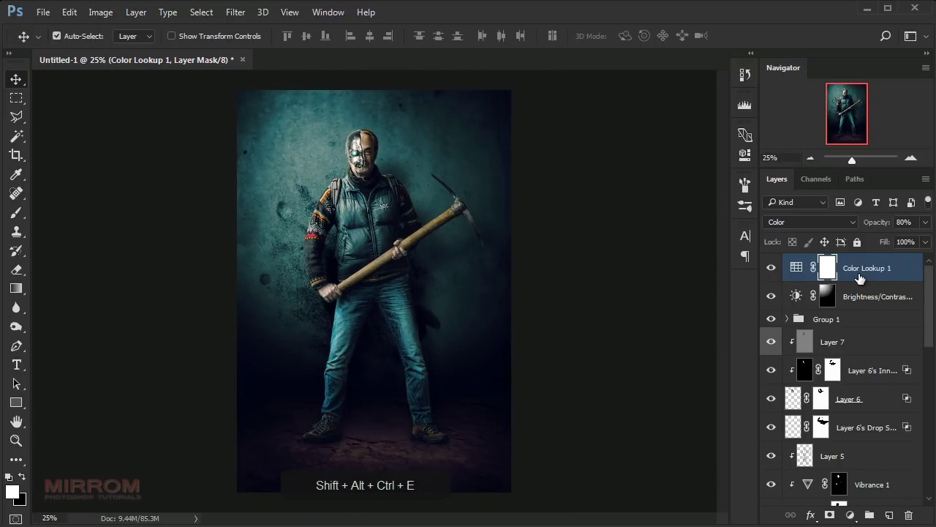
# - In Camera Raw, set Highlights -53, Shadows +49, Whites +40 and Clarity +42
pyautogui.click(235, 11)
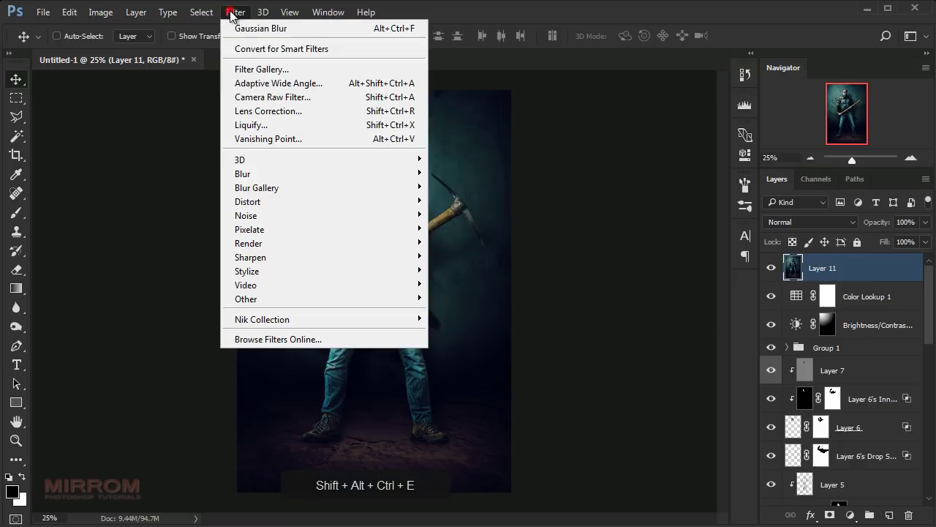
pyautogui.click(306, 99)
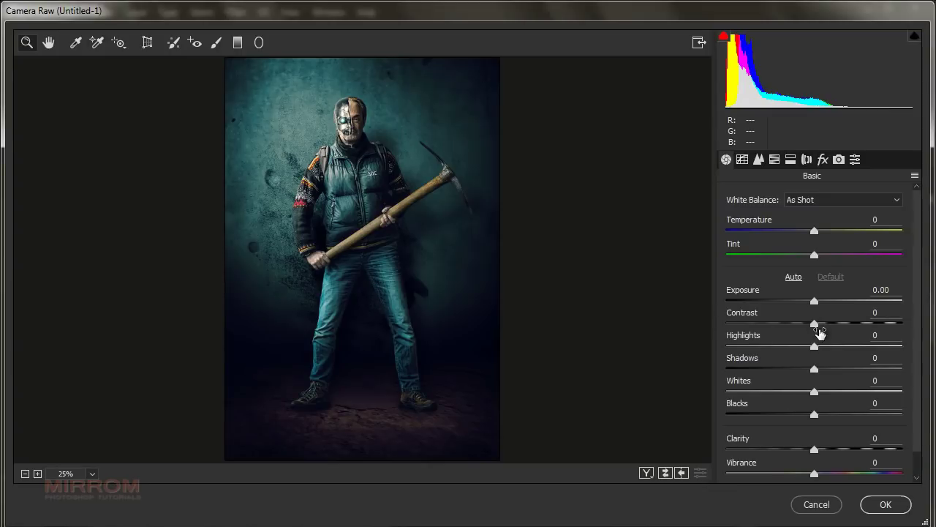
pyautogui.moveTo(814, 346); pyautogui.dragTo(769, 345)
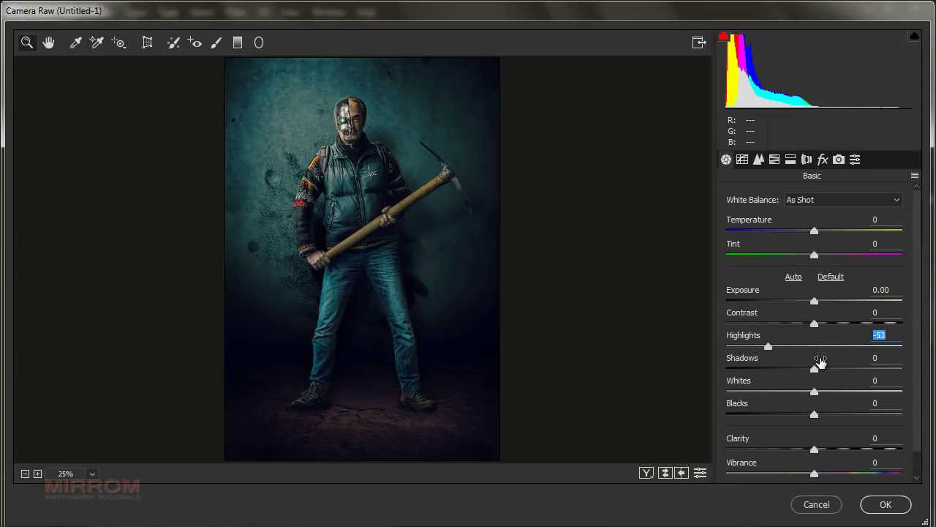
pyautogui.moveTo(815, 368); pyautogui.dragTo(866, 370)
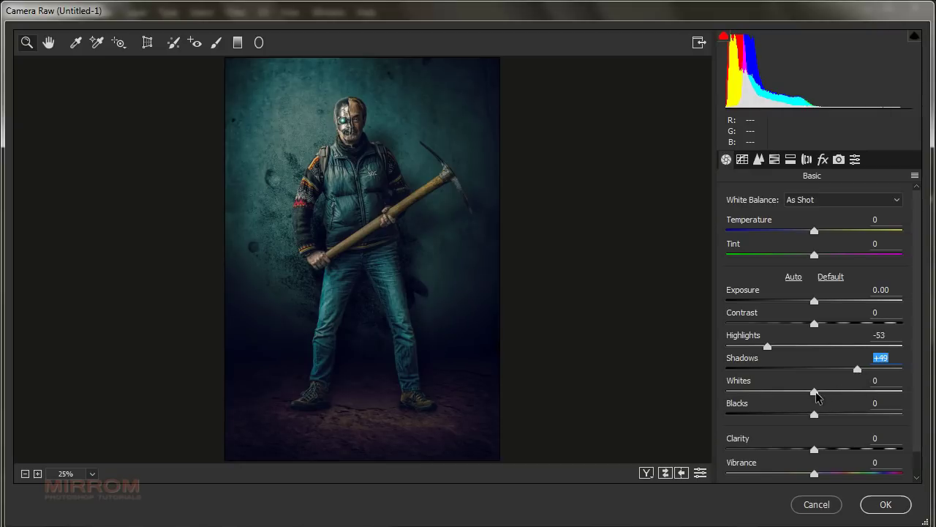
pyautogui.moveTo(816, 392); pyautogui.dragTo(851, 393)
pyautogui.moveTo(814, 449); pyautogui.dragTo(853, 450)
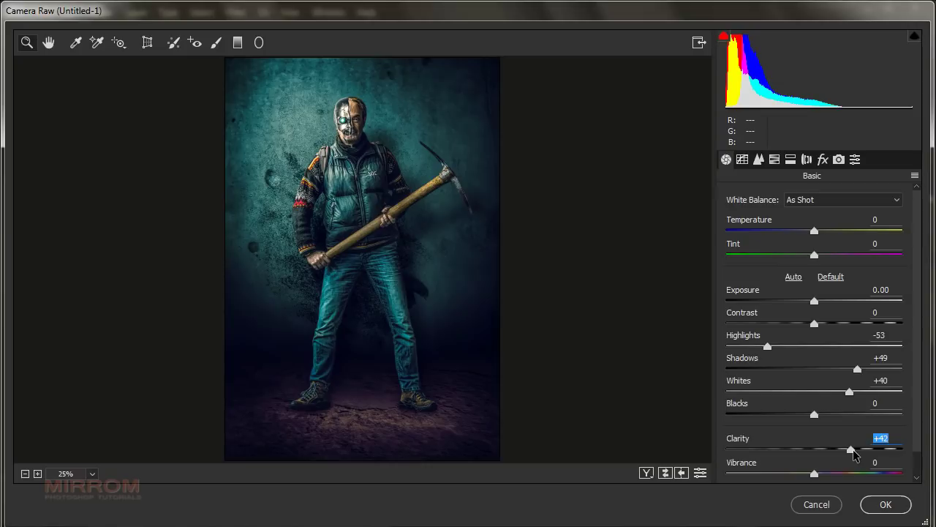
pyautogui.click(402, 168)
pyautogui.scroll(1, 633, 221)
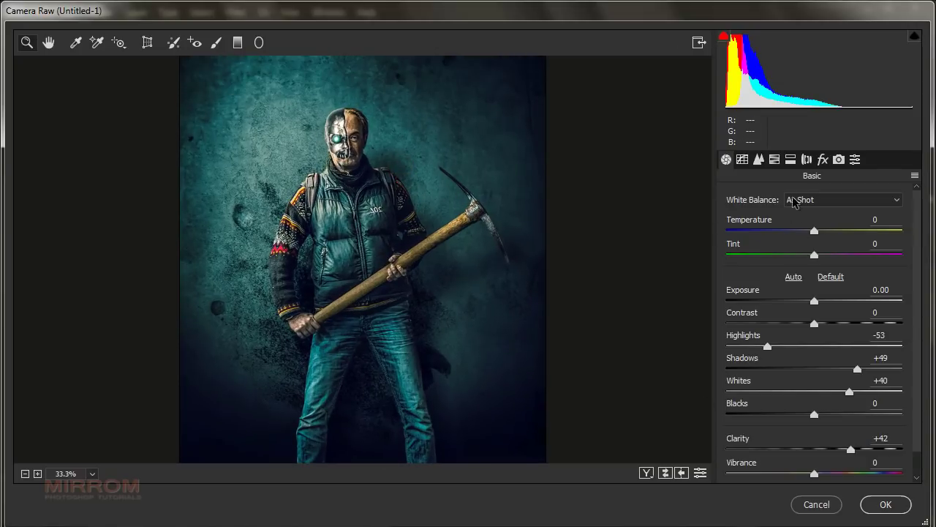
# - Set Camera Raw Sharpening Amount to 76, check it at 50%, and apply
pyautogui.click(758, 159)
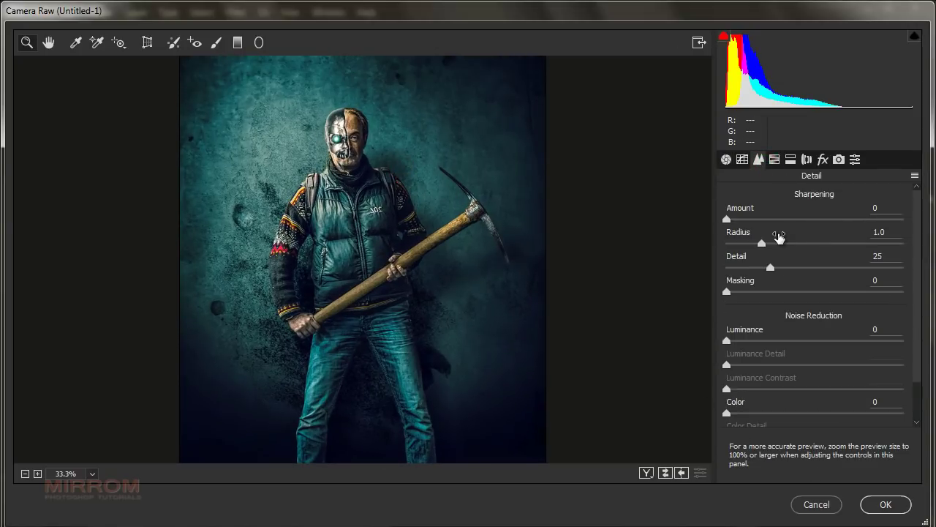
pyautogui.moveTo(726, 219); pyautogui.dragTo(818, 224)
pyautogui.click(446, 272)
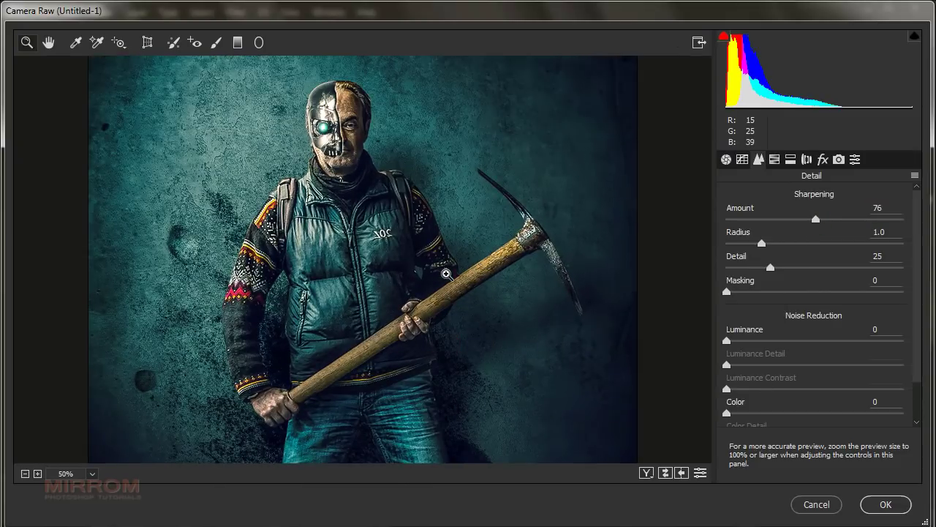
pyautogui.scroll(-3, 446, 272)
pyautogui.scroll(-5, 529, 334)
pyautogui.scroll(4, 529, 334)
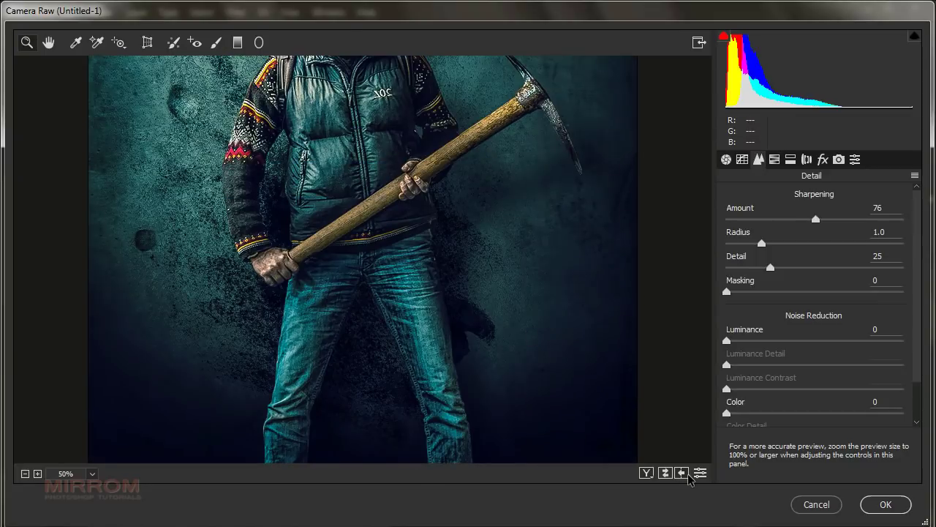
pyautogui.click(883, 505)
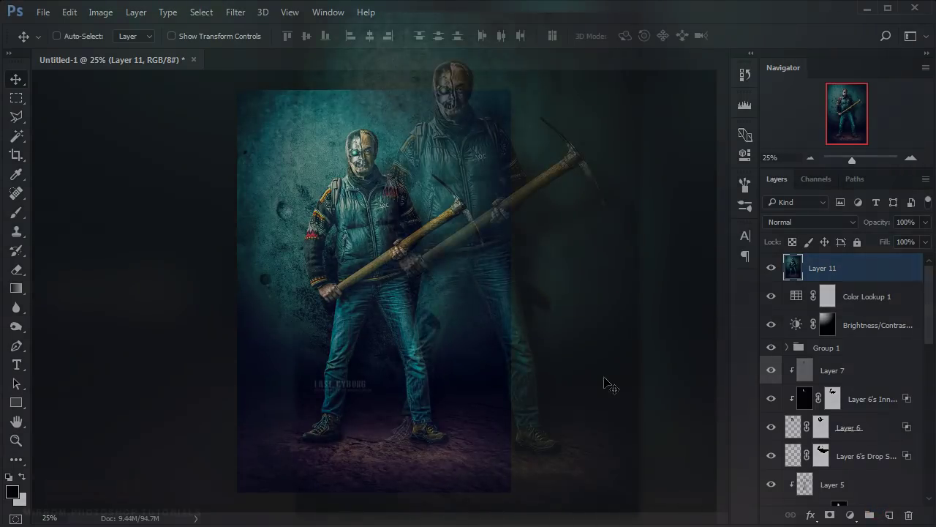